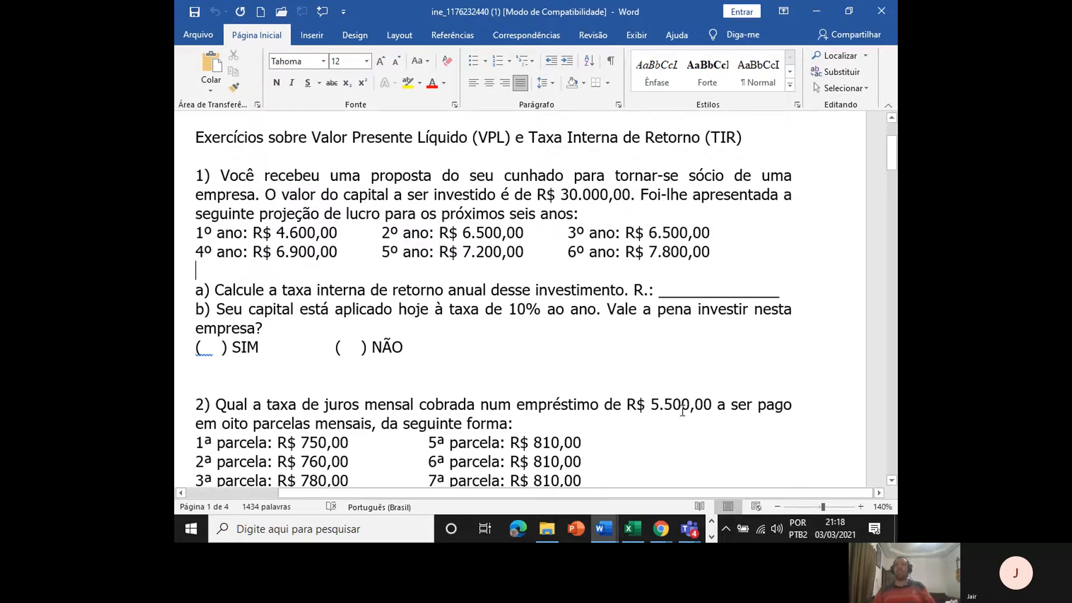
Review exercise 1 in the document, covering the partnership proposal, the capital to invest and the six-year profit projection.
left_click(862, 507)
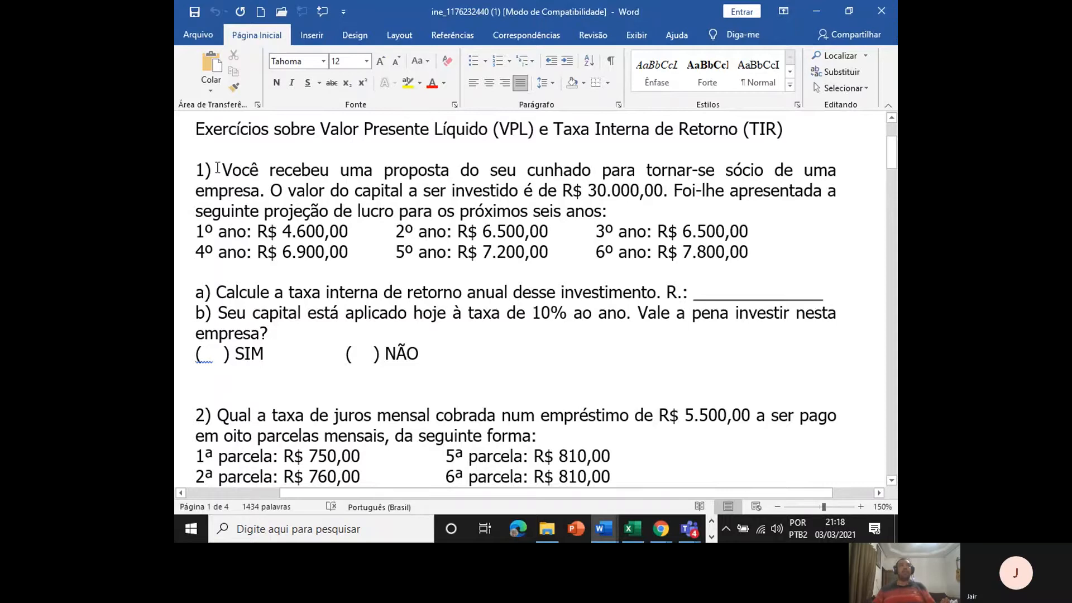
left_click_drag(223, 168, 702, 175)
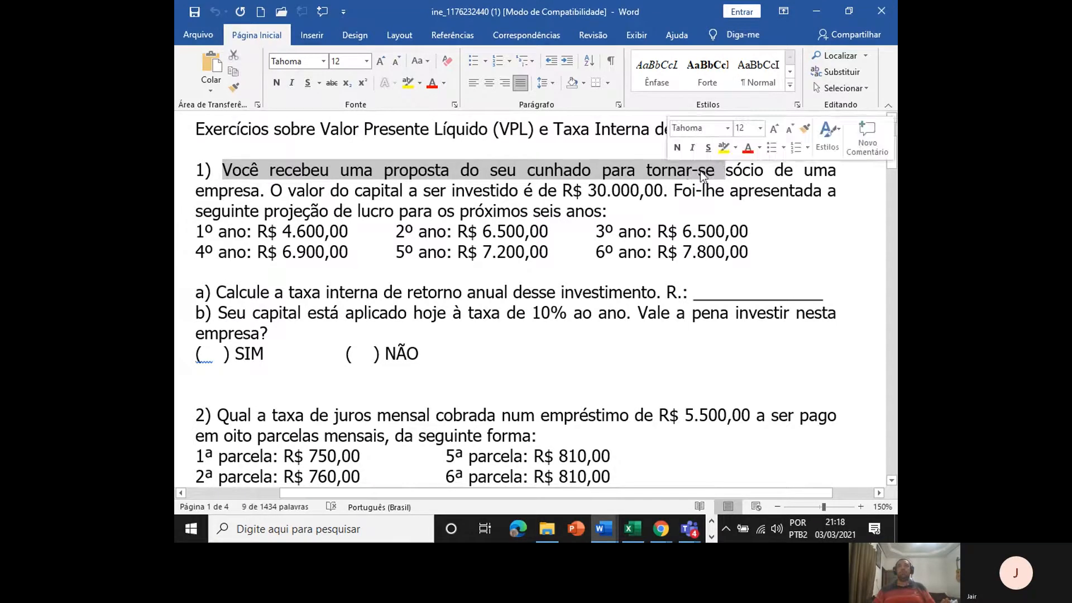
left_click(701, 173)
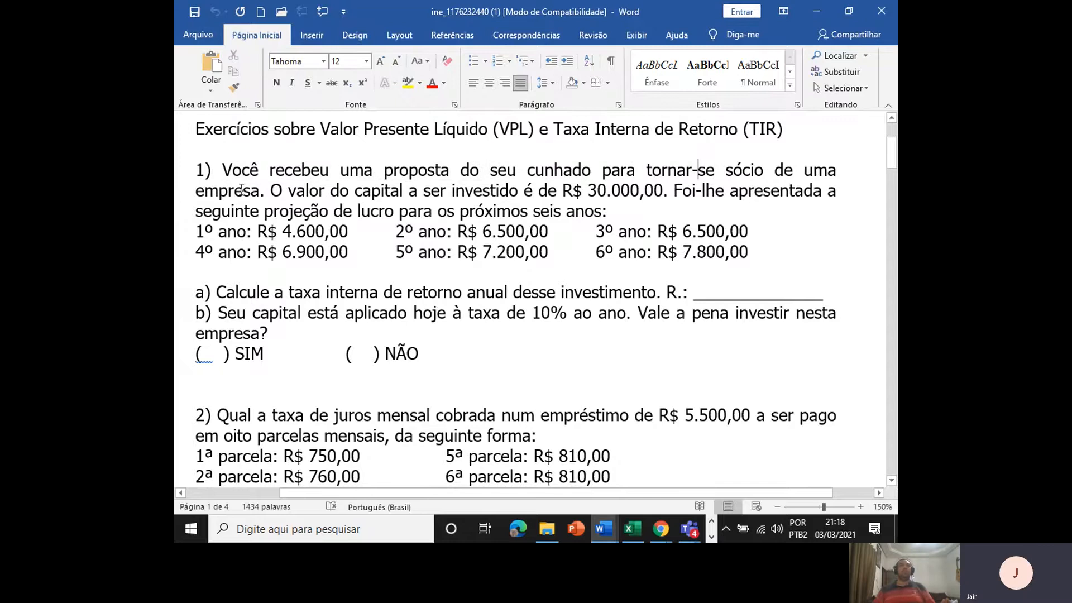
left_click_drag(288, 190, 663, 190)
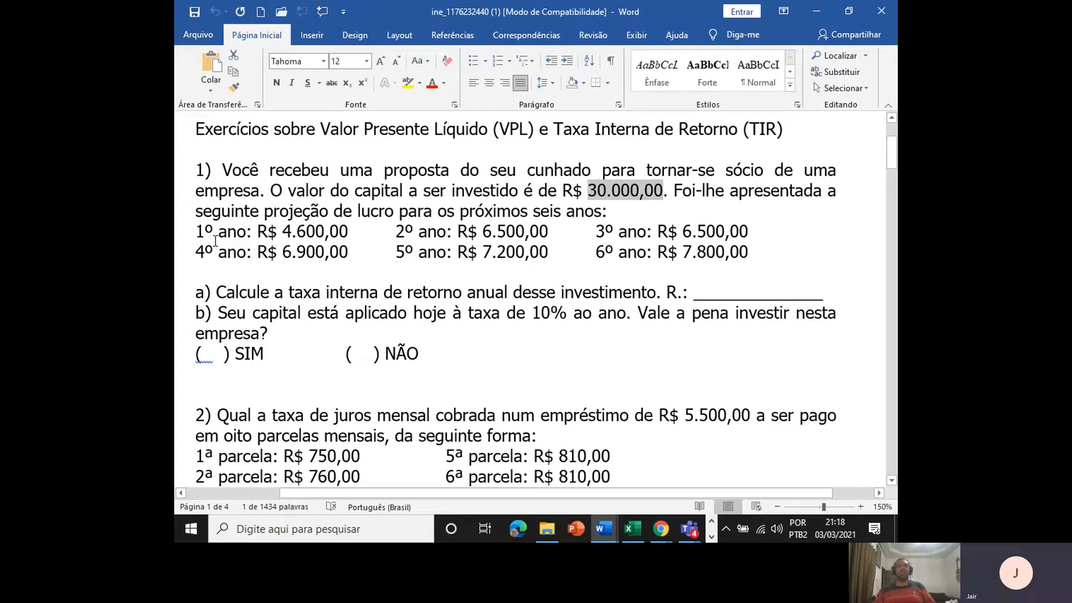
left_click_drag(197, 212, 607, 216)
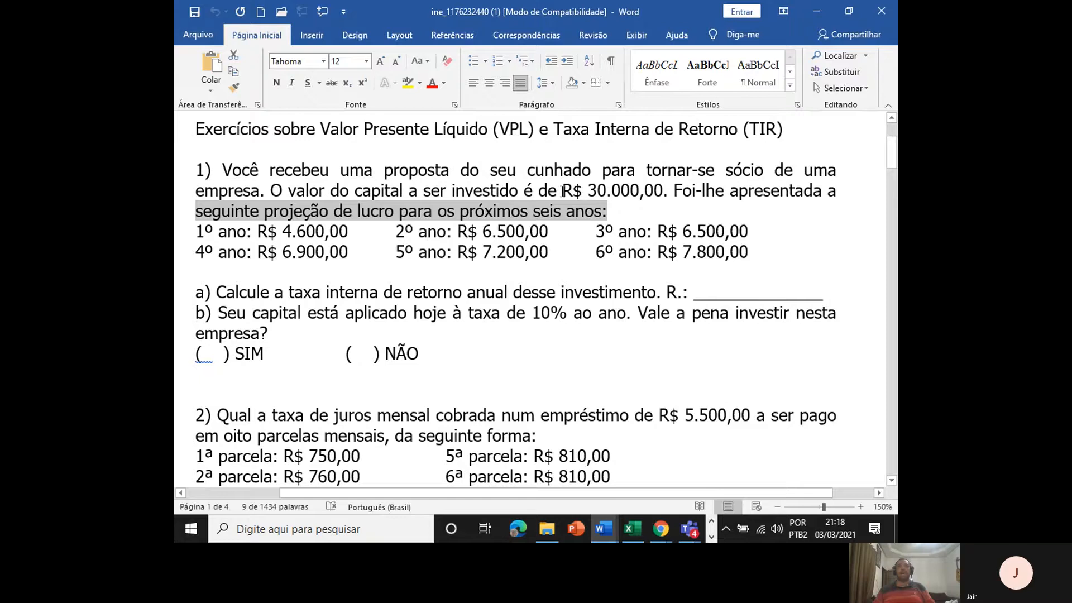
left_click_drag(563, 192, 665, 191)
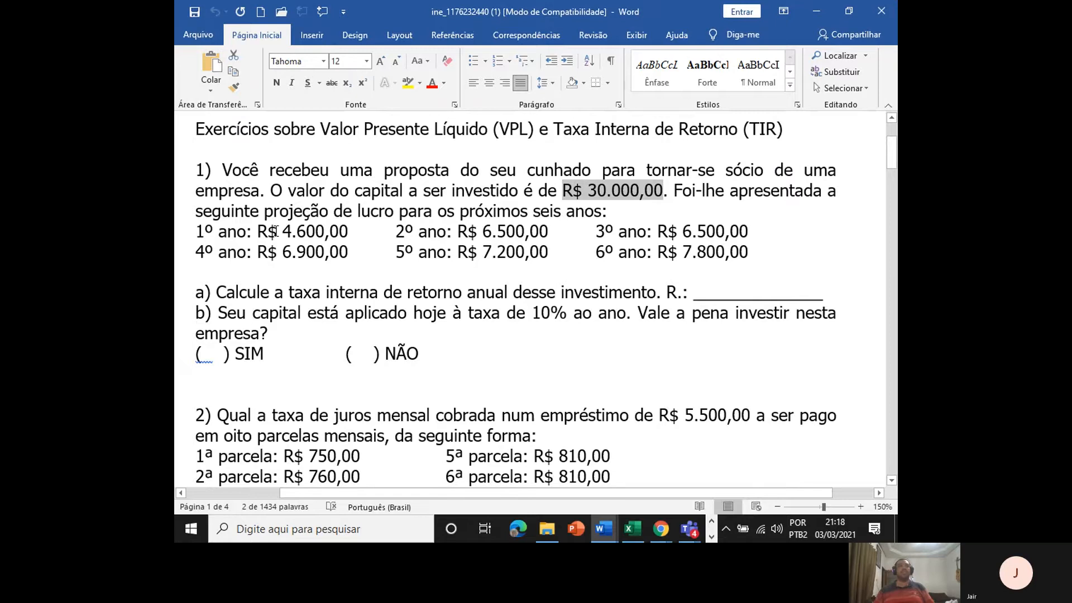
Switch to the Excel workbook, add a new worksheet and enter the heading "Período" in cell A1.
left_click(638, 528)
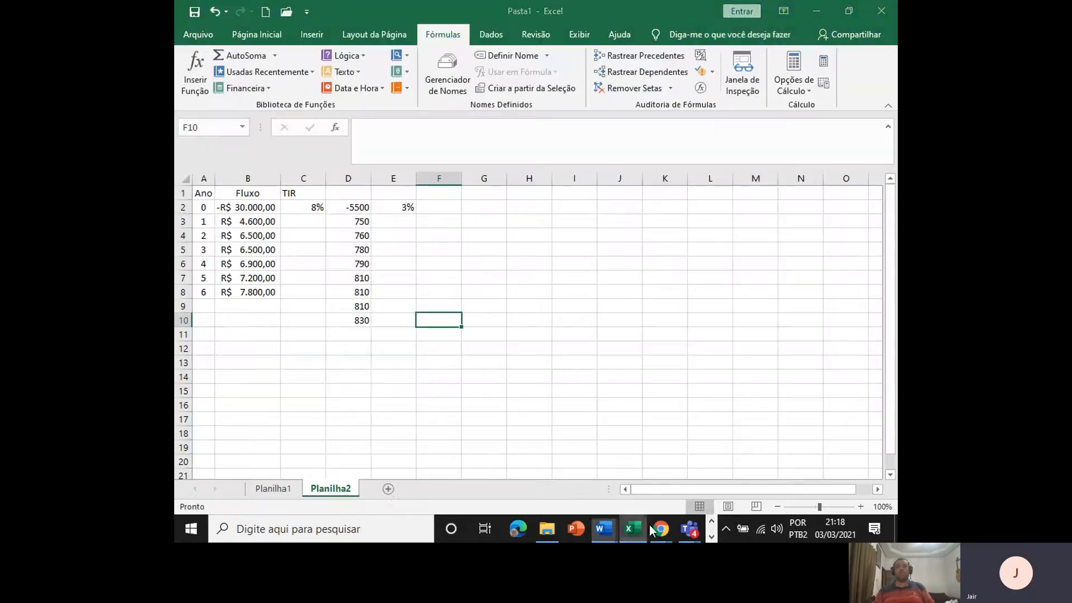
left_click(388, 489)
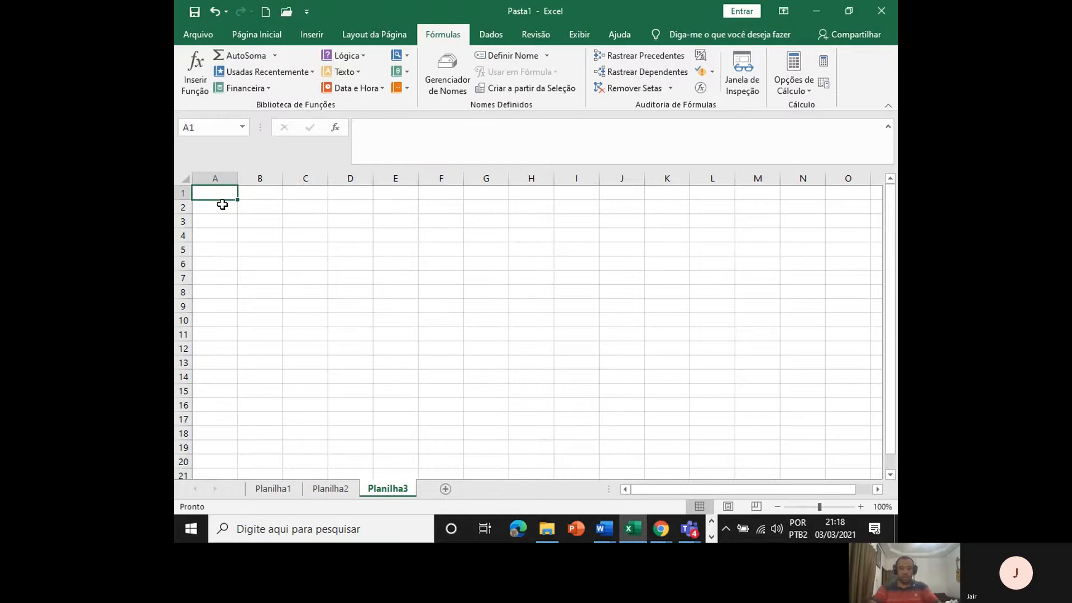
type("Período")
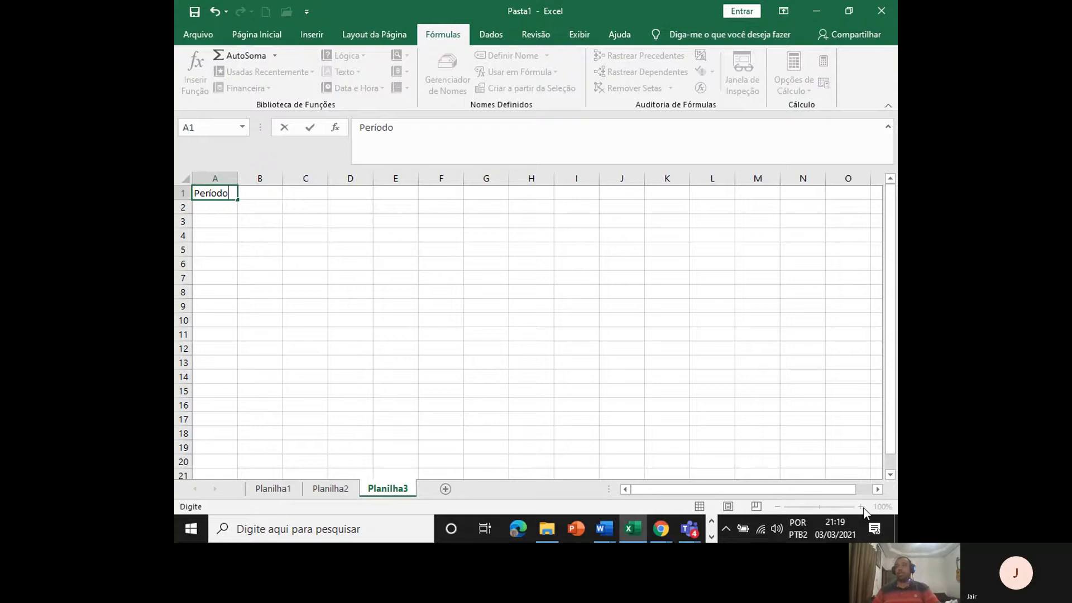
left_click(672, 335)
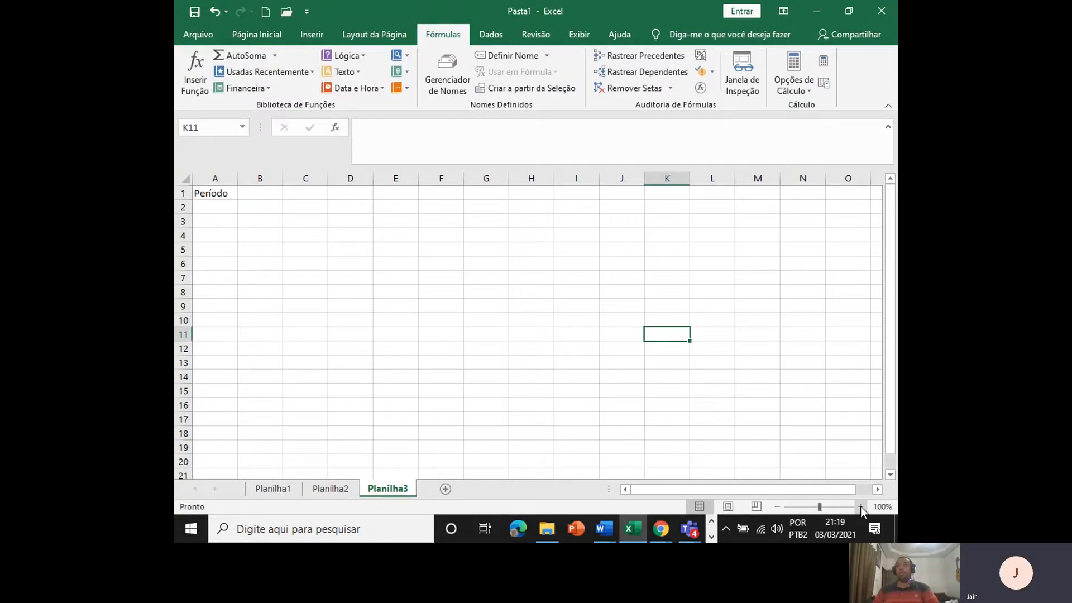
Enter the heading "Fluxo" in cell B1, beside the Período heading.
left_click(861, 506)
left_click(861, 507)
left_click(860, 507)
left_click(860, 506)
left_click(860, 506)
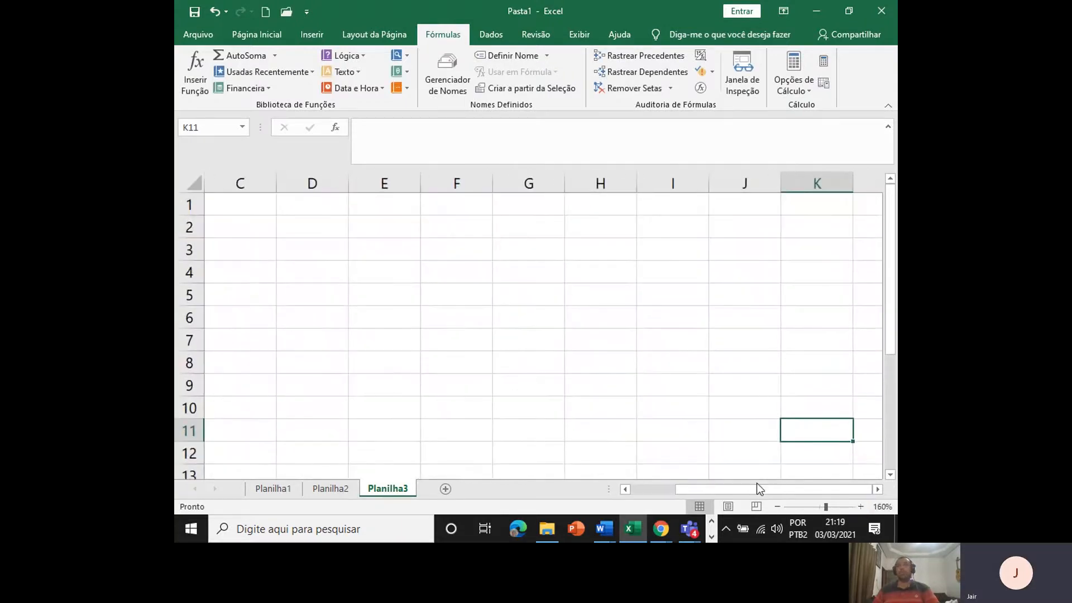
left_click_drag(756, 484, 626, 491)
left_click(239, 206)
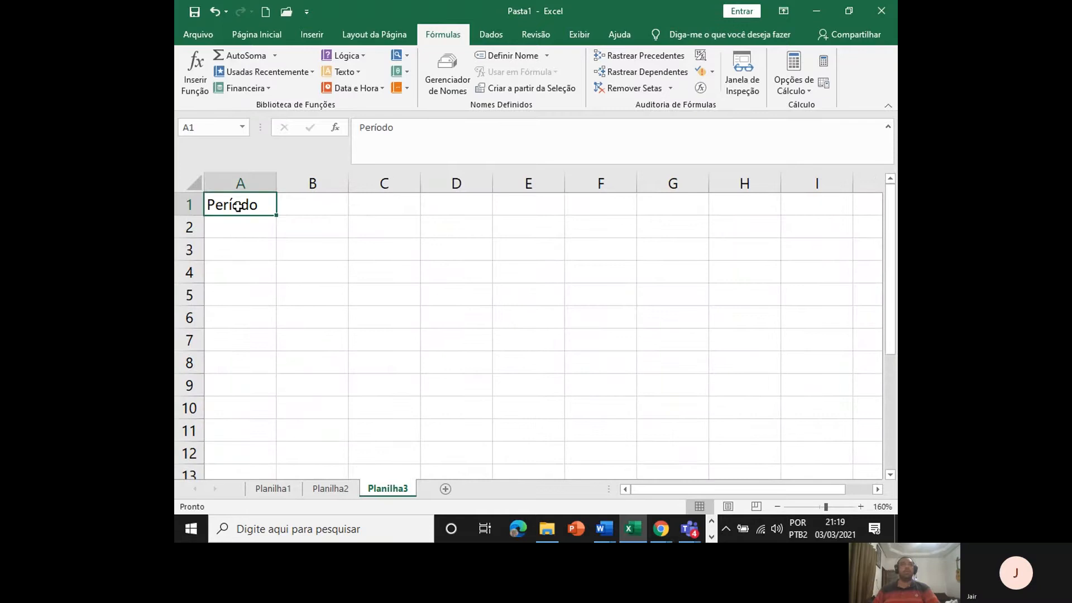
left_click(310, 213)
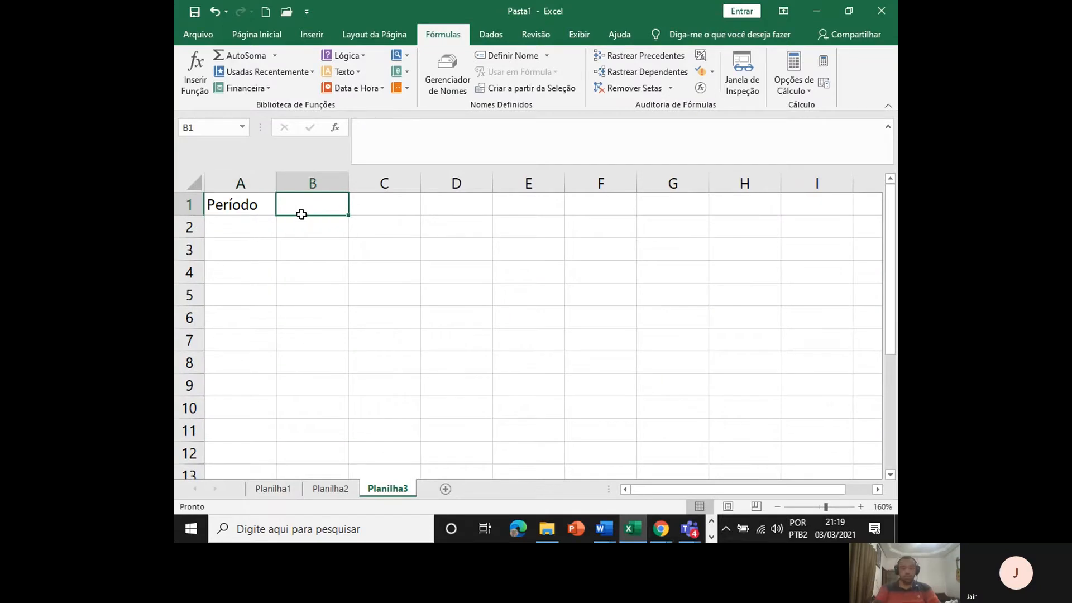
type("Fluyx")
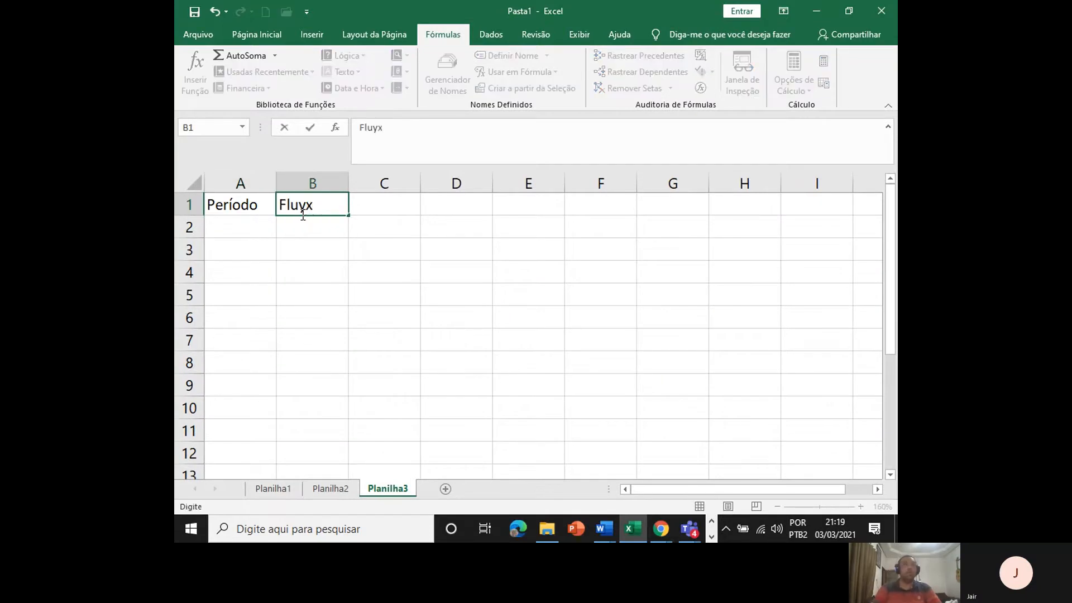
key("BackSpace")
key("BackSpace")
type("xo")
key("Return")
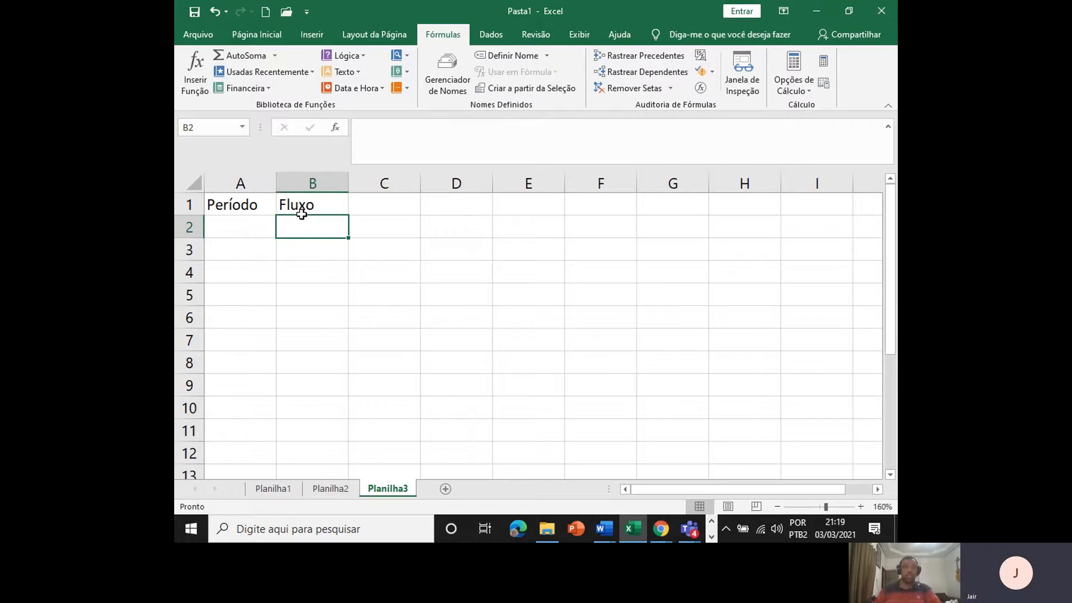
Fill the Período column with the periods 0 to 6 in cells A2 to A8.
left_click(223, 225)
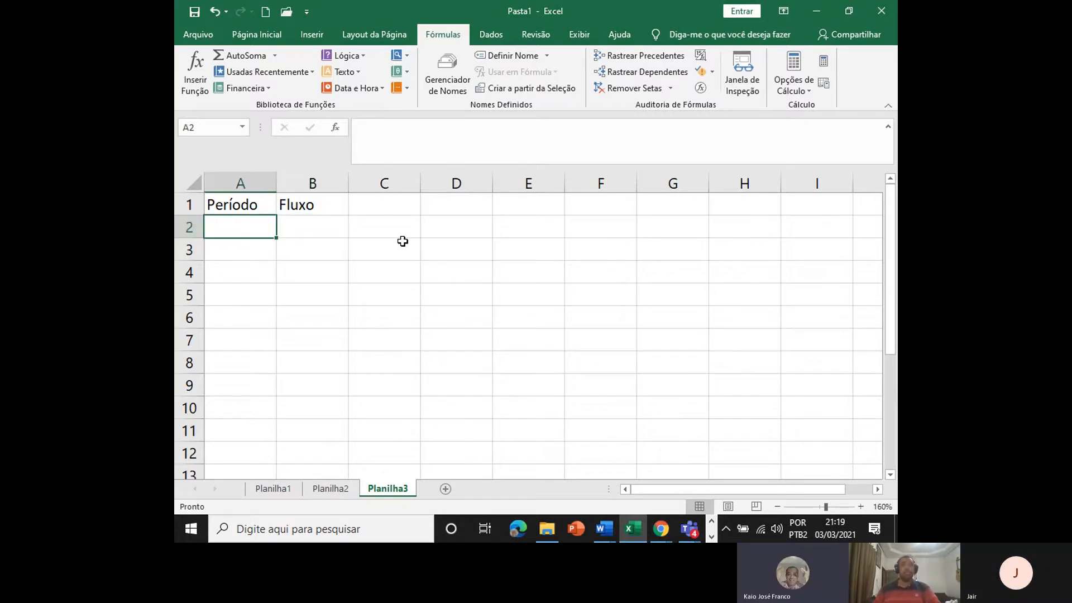
type("0")
key("Return")
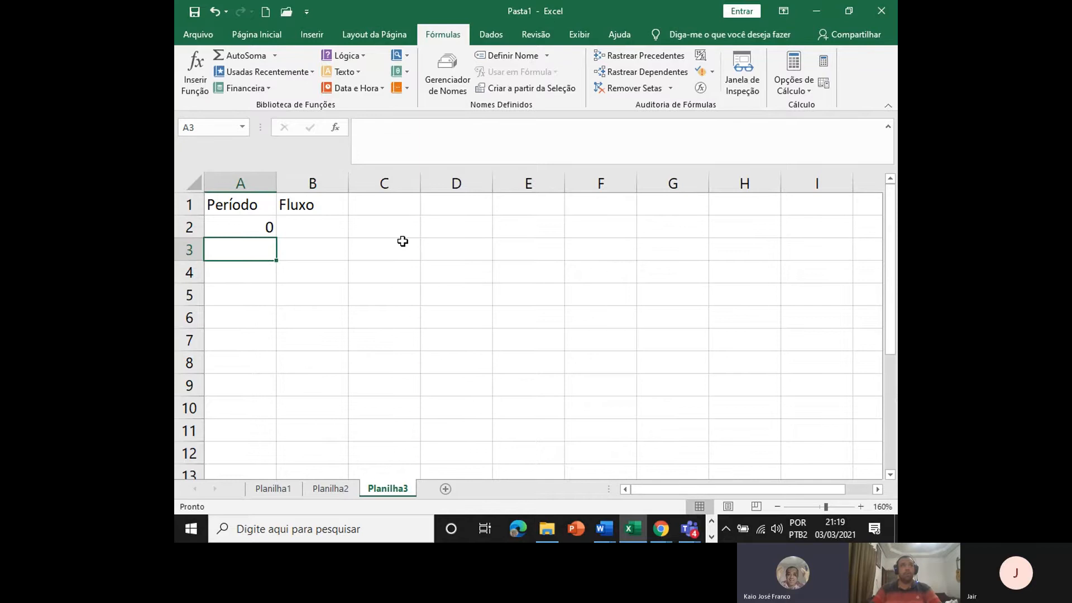
type("1")
key("Return")
type("2")
key("Return")
type("3")
key("Return")
type("4 5")
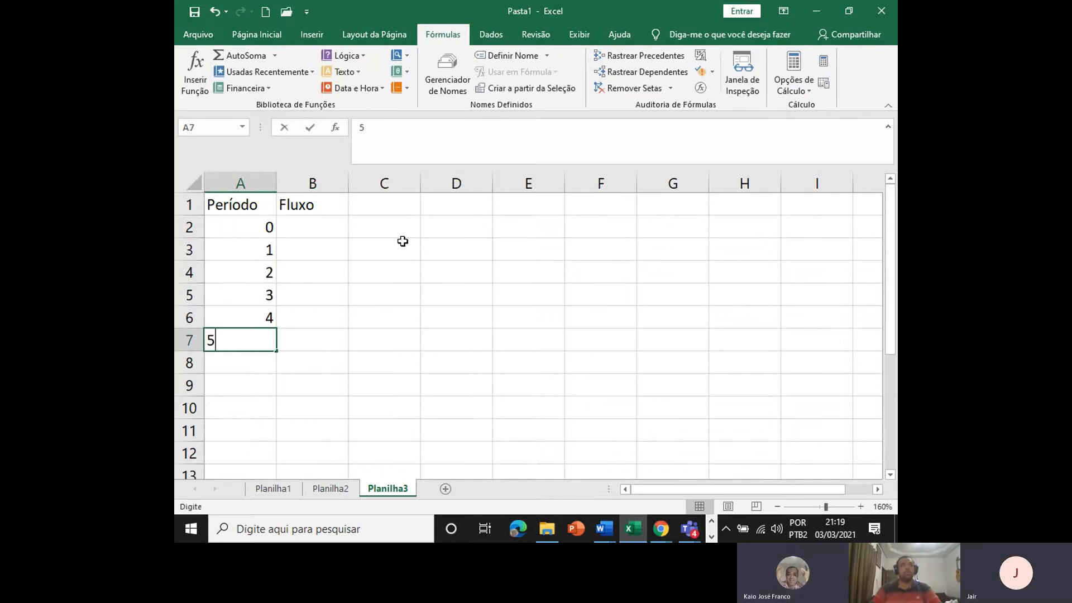
key("Return")
type("6")
key("Return")
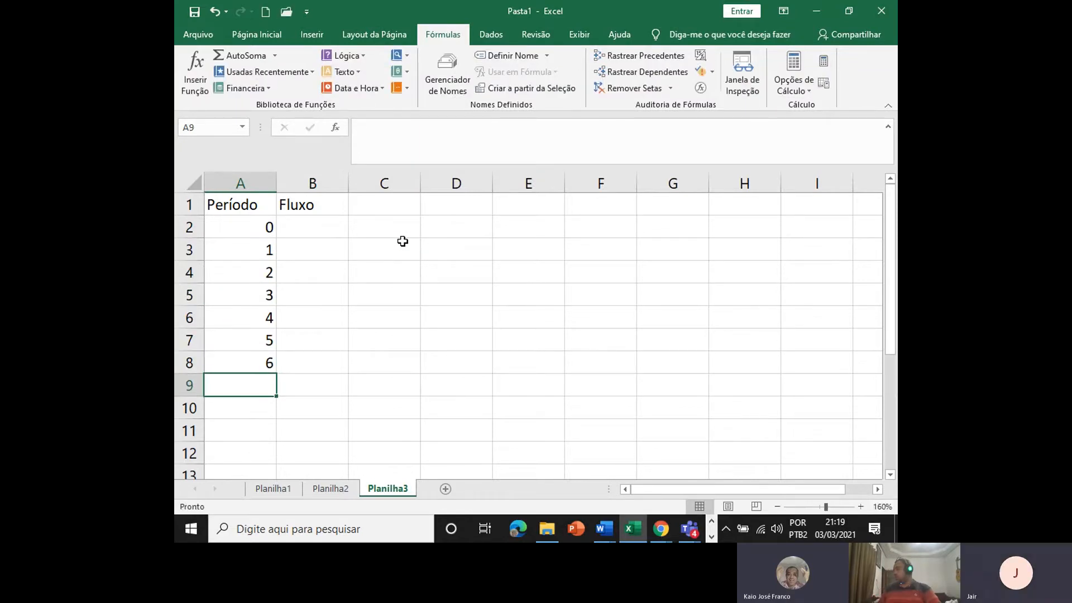
Consult the capital to invest in the Word exercise and enter it in Excel as -30000 for period 0 in cell B2.
left_click(308, 222)
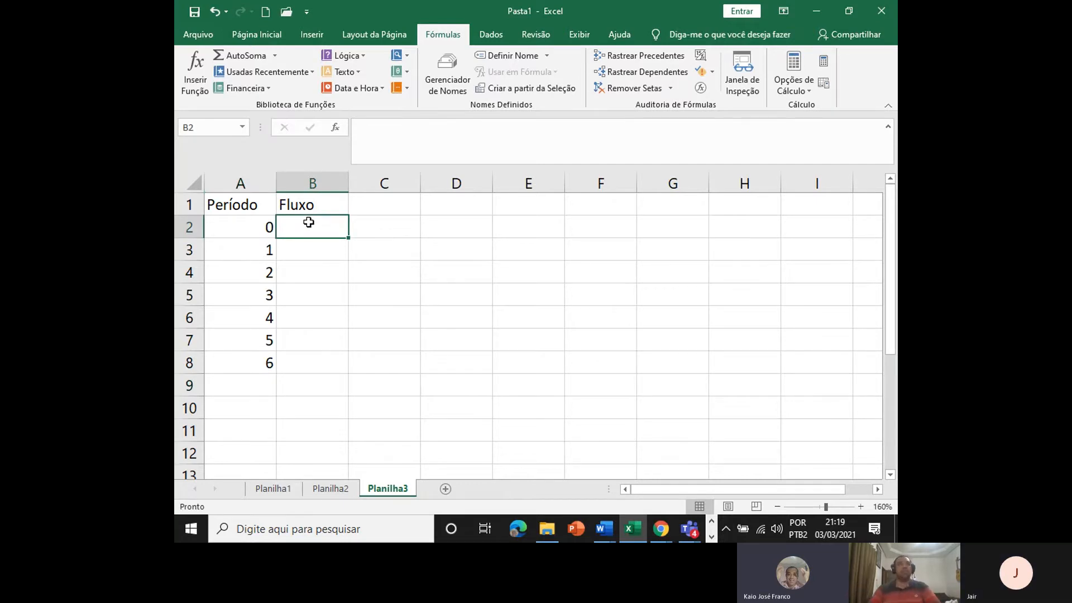
key("alt+Tab")
key("alt+Tab")
key("alt+Tab")
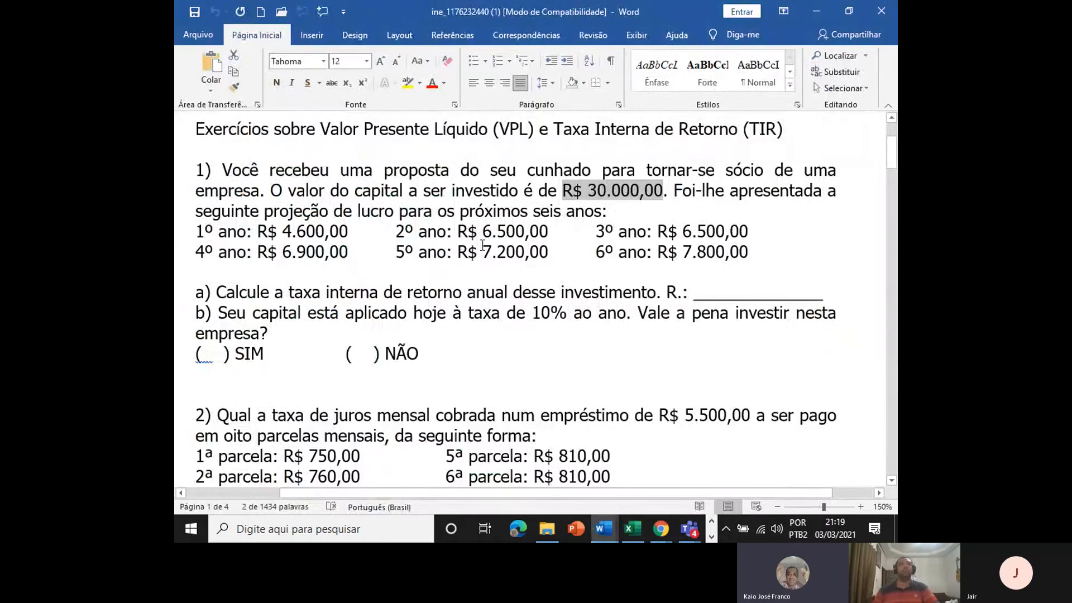
left_click(504, 258)
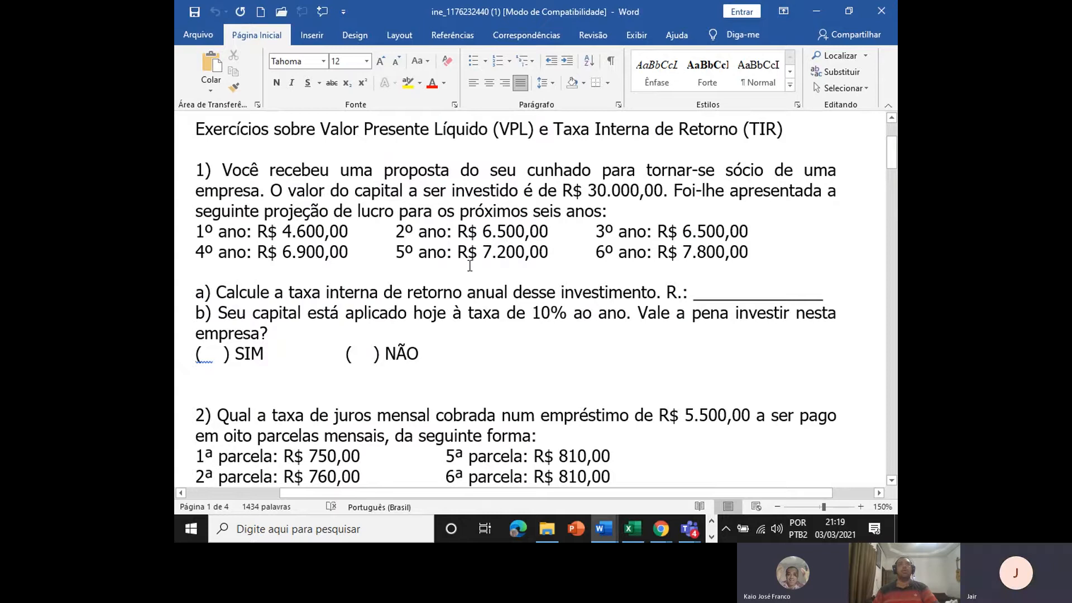
left_click_drag(411, 195, 661, 203)
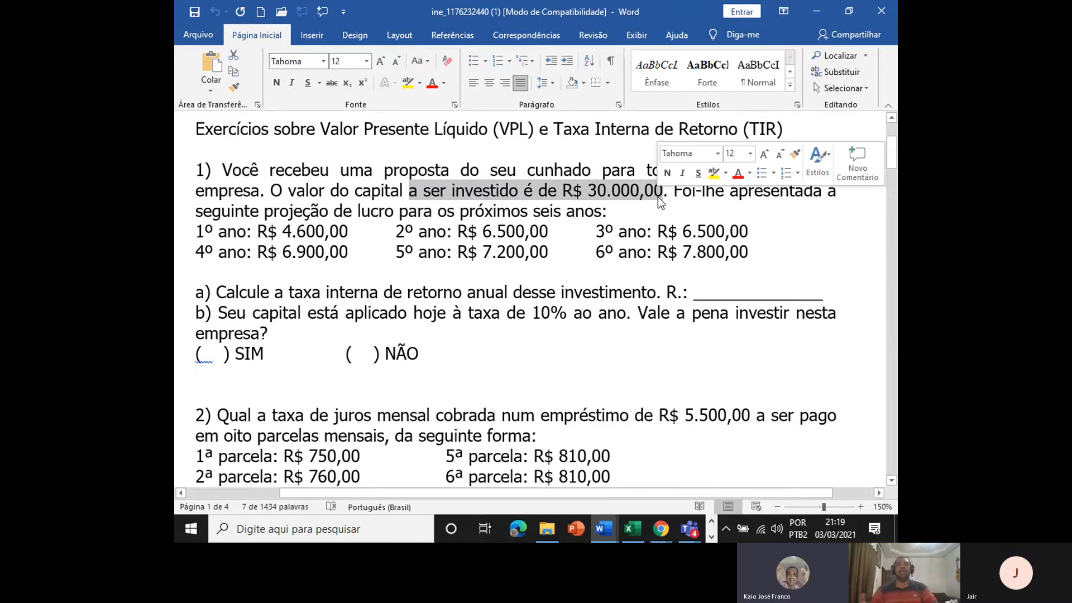
key("alt+Tab")
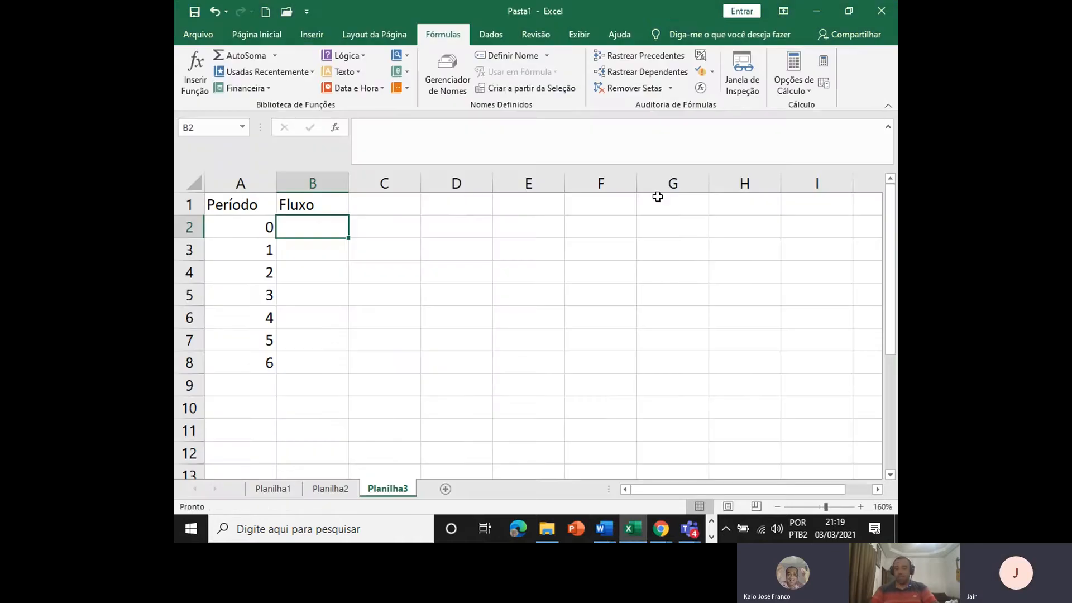
type("-")
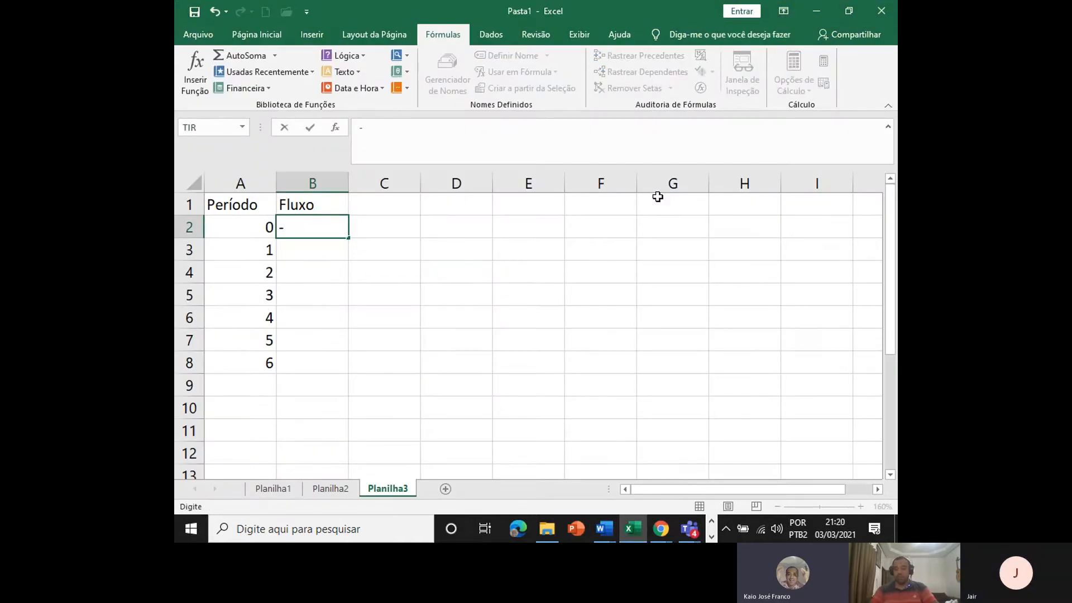
type("30000")
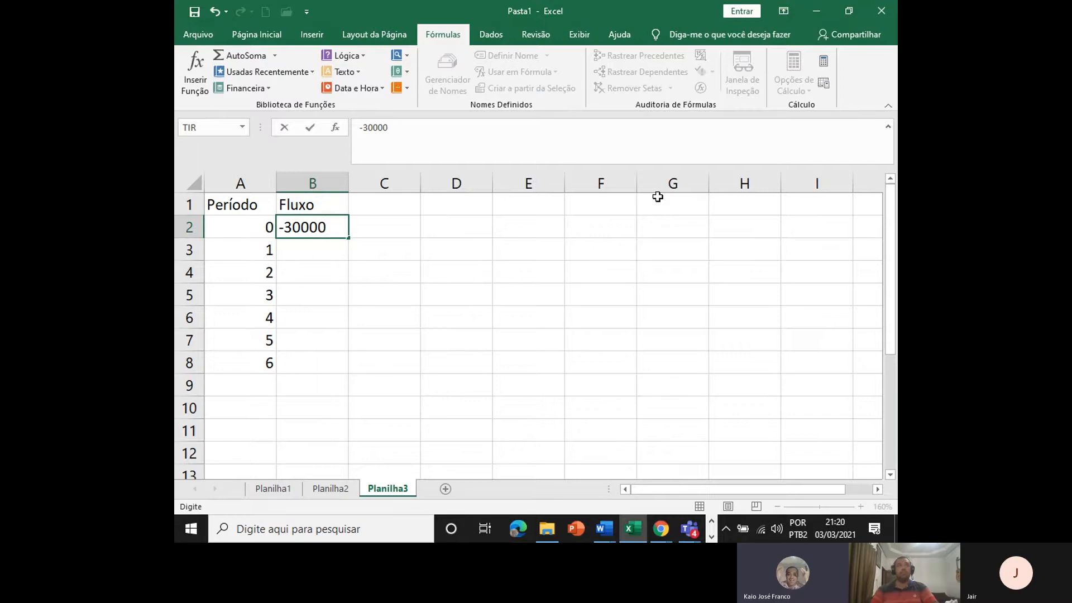
key("Return")
Apply the accounting currency format in R$ to the whole Fluxo column.
left_click(297, 180)
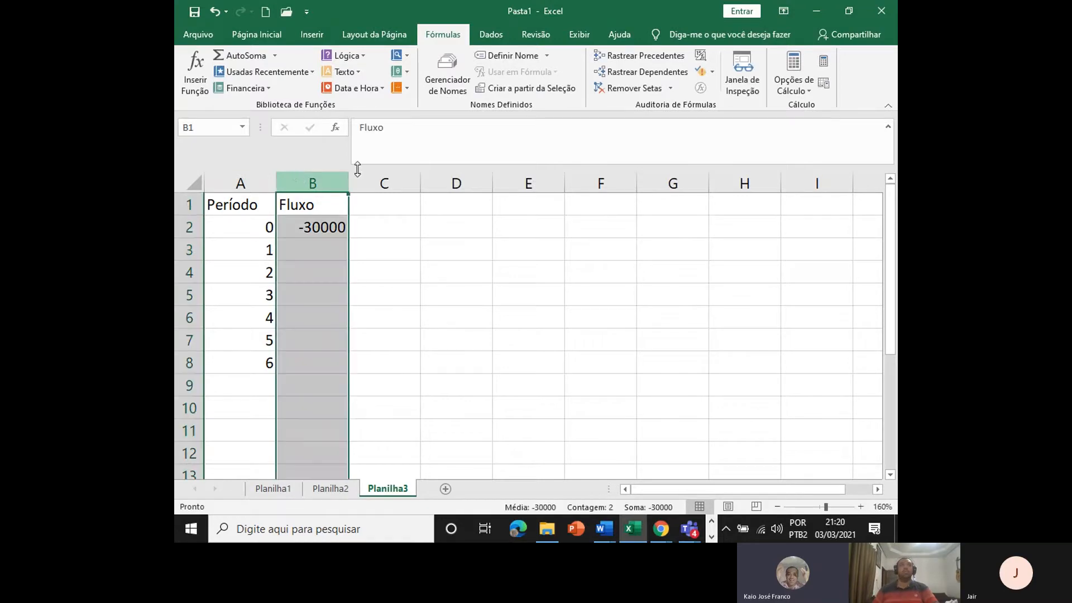
left_click(261, 36)
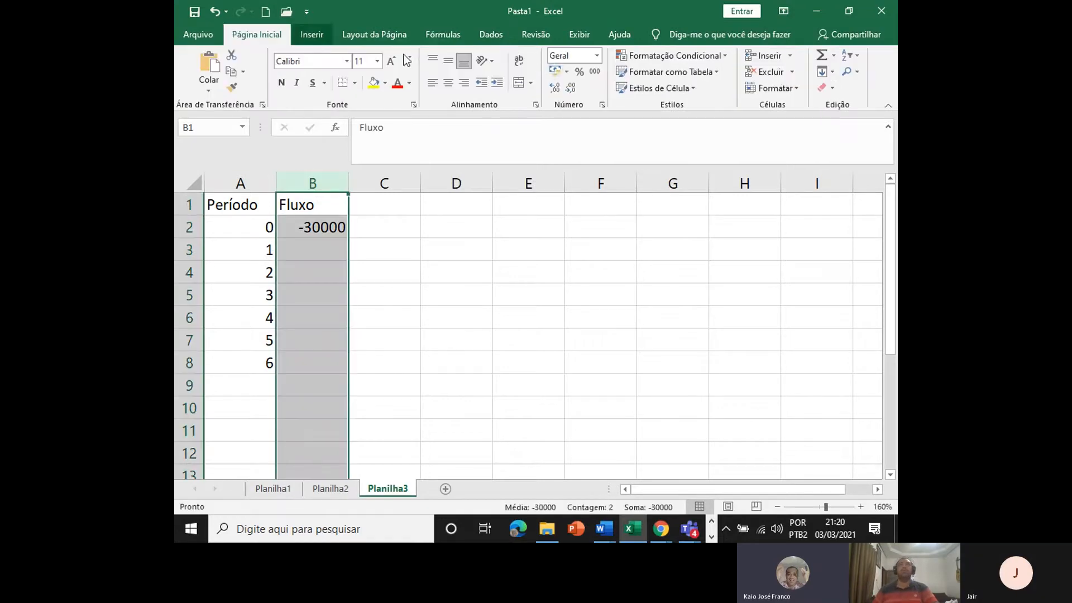
left_click(553, 72)
left_click(311, 252)
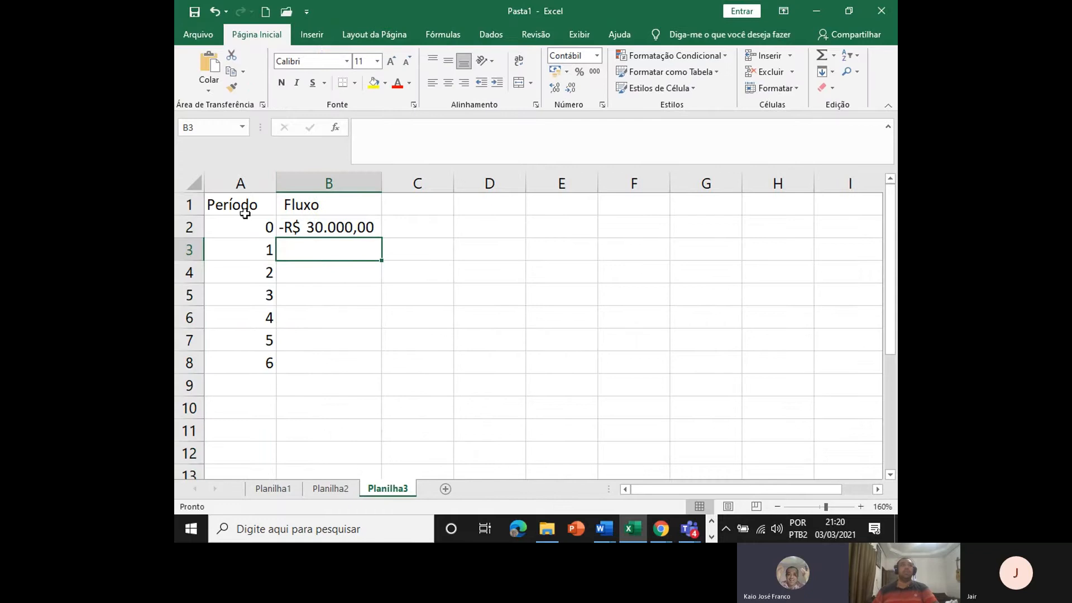
Center the contents of the Período and Fluxo columns horizontally and vertically.
left_click_drag(241, 183, 311, 190)
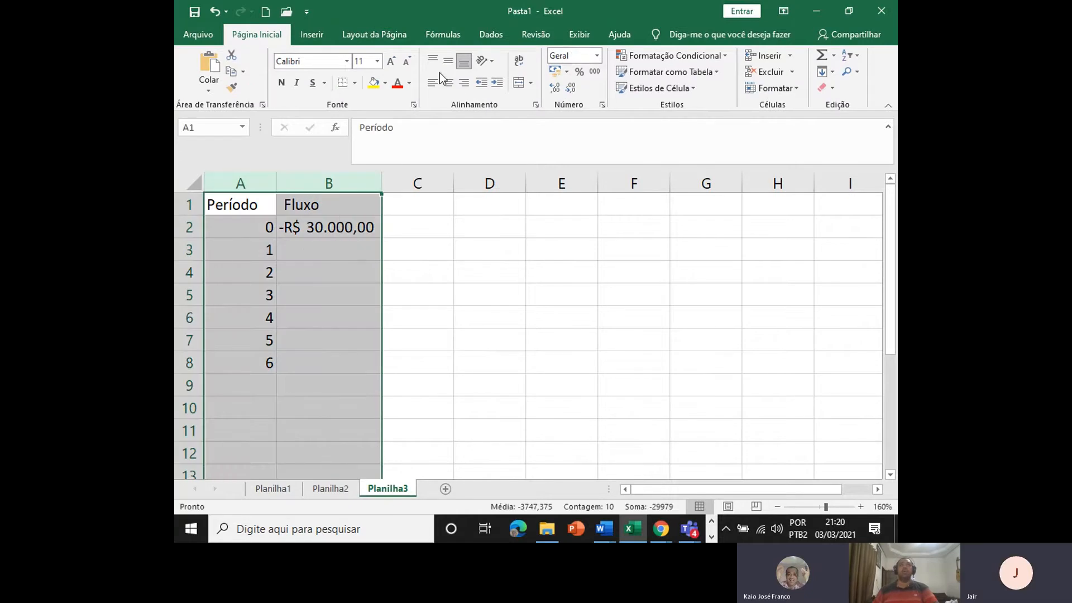
left_click(464, 82)
left_click(449, 81)
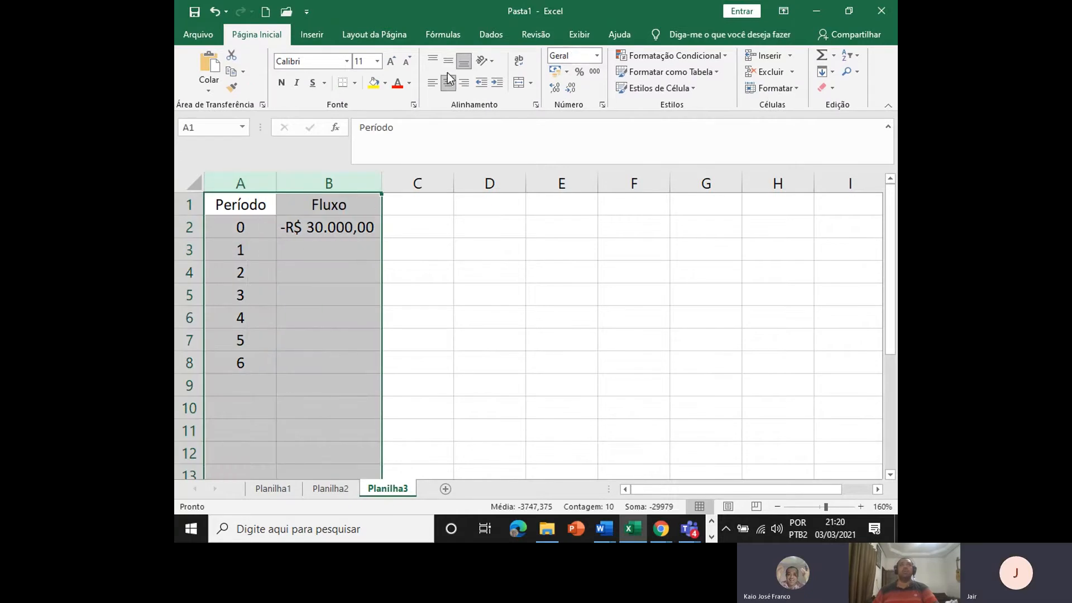
Consult the first-year profit in the Word exercise and enter it in Excel as 4600 for period 1 in cell B3.
left_click(308, 245)
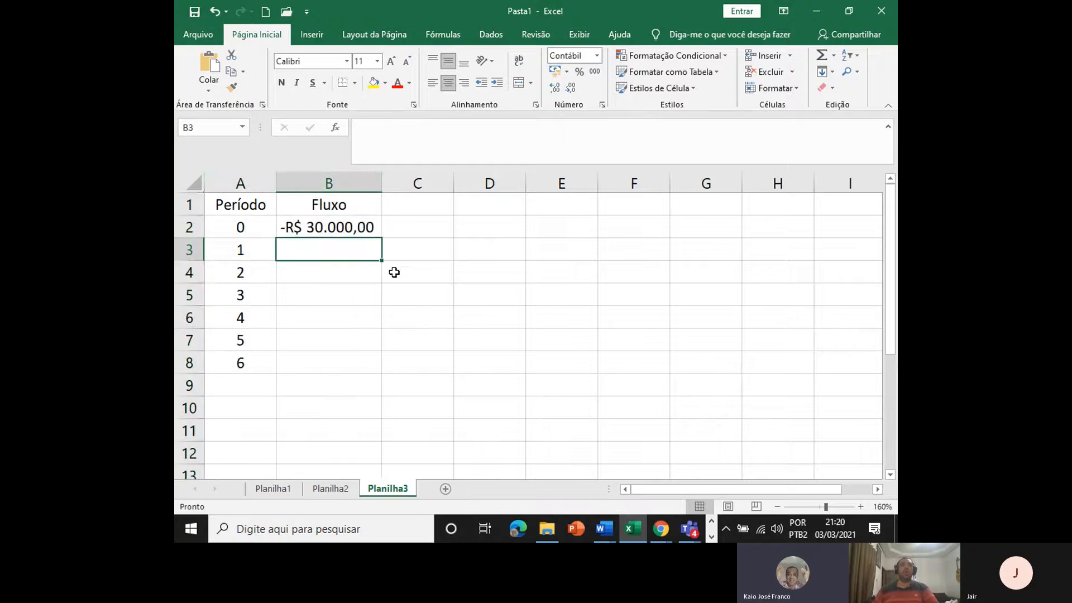
key("alt+Tab")
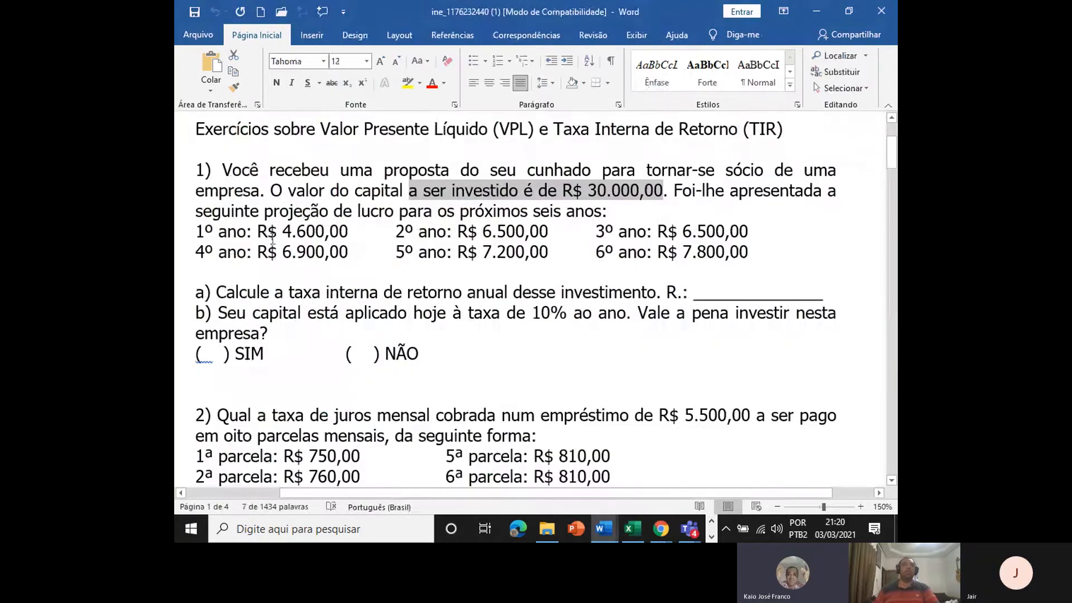
left_click_drag(283, 232, 347, 232)
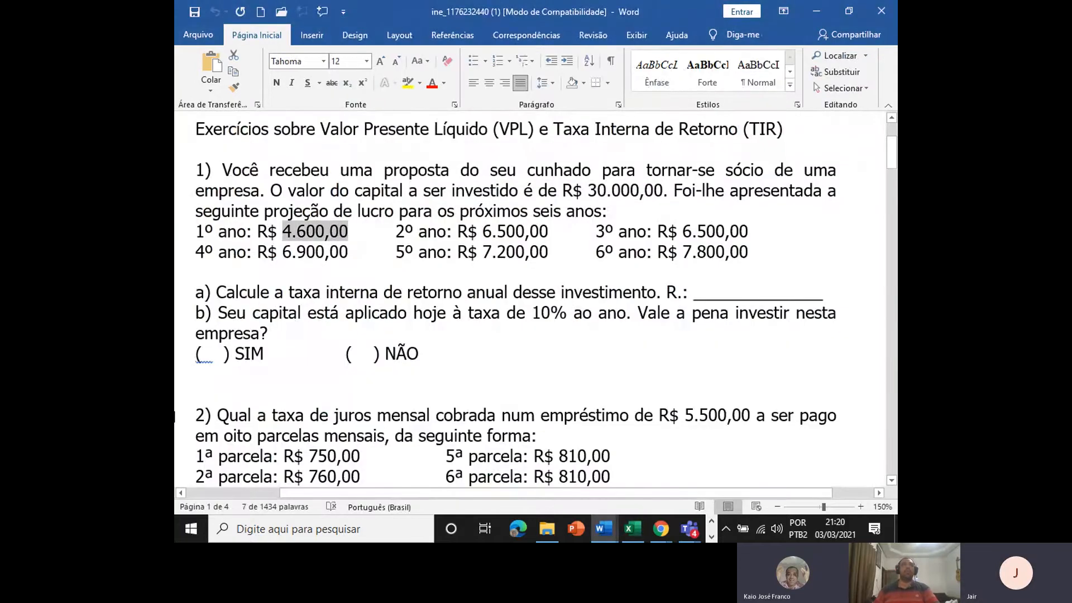
key("alt+Tab")
type("4600")
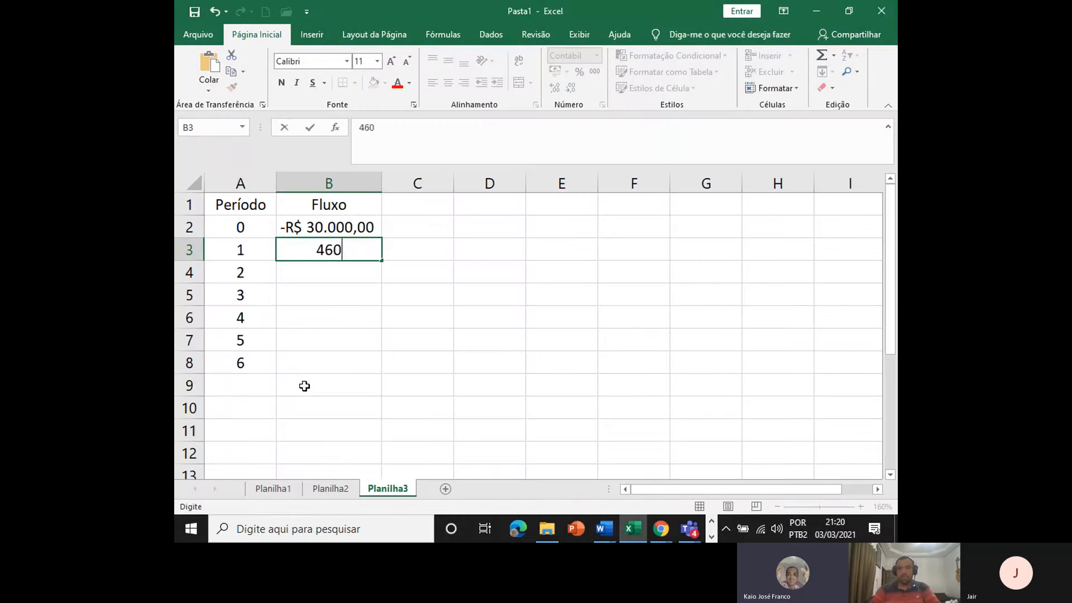
key("Return")
Look up the second-year profit in the Word exercise and enter 6500 for period 2 in Excel cell B4.
key("alt+Tab")
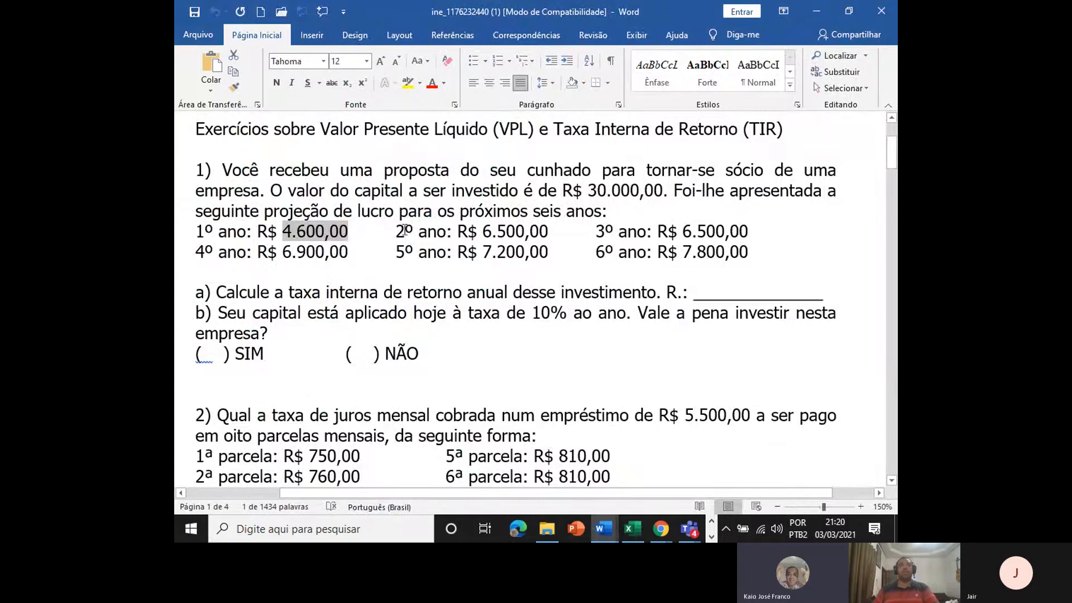
left_click_drag(396, 231, 544, 230)
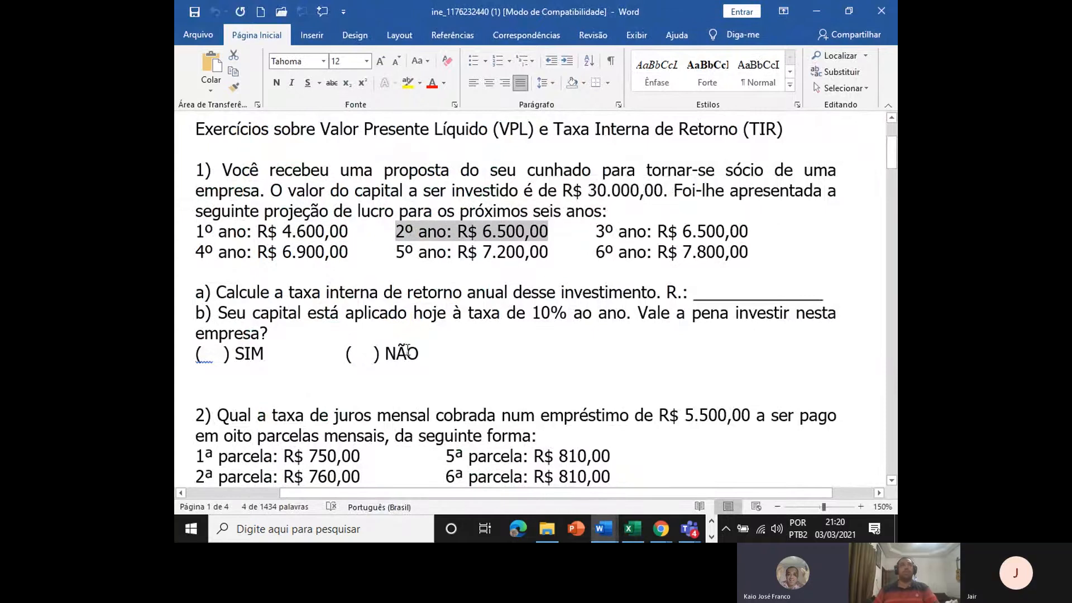
key("alt+Tab")
type("3")
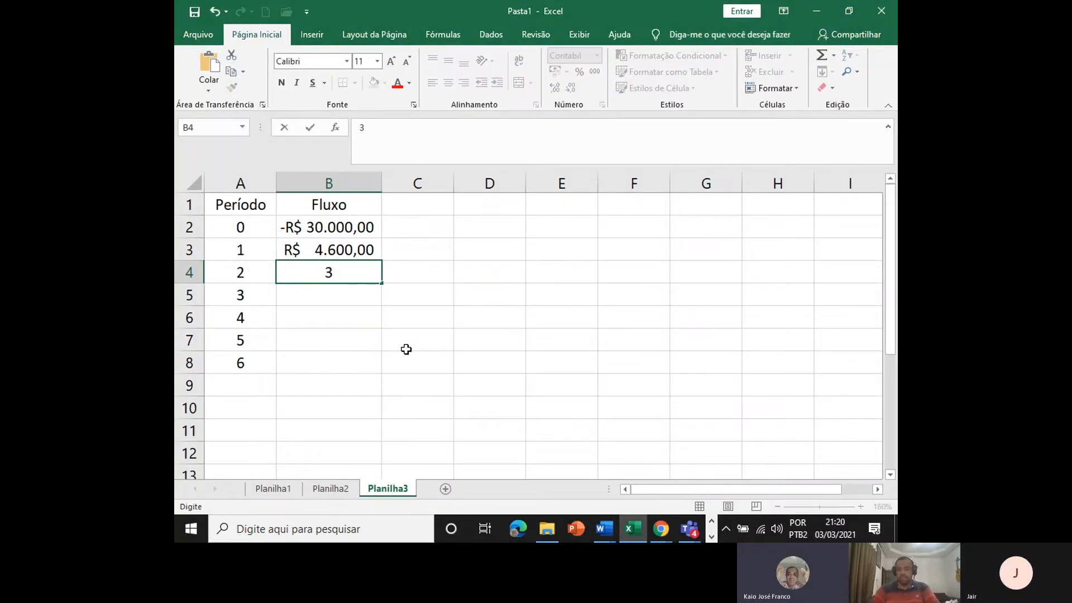
key("BackSpace")
type("6500")
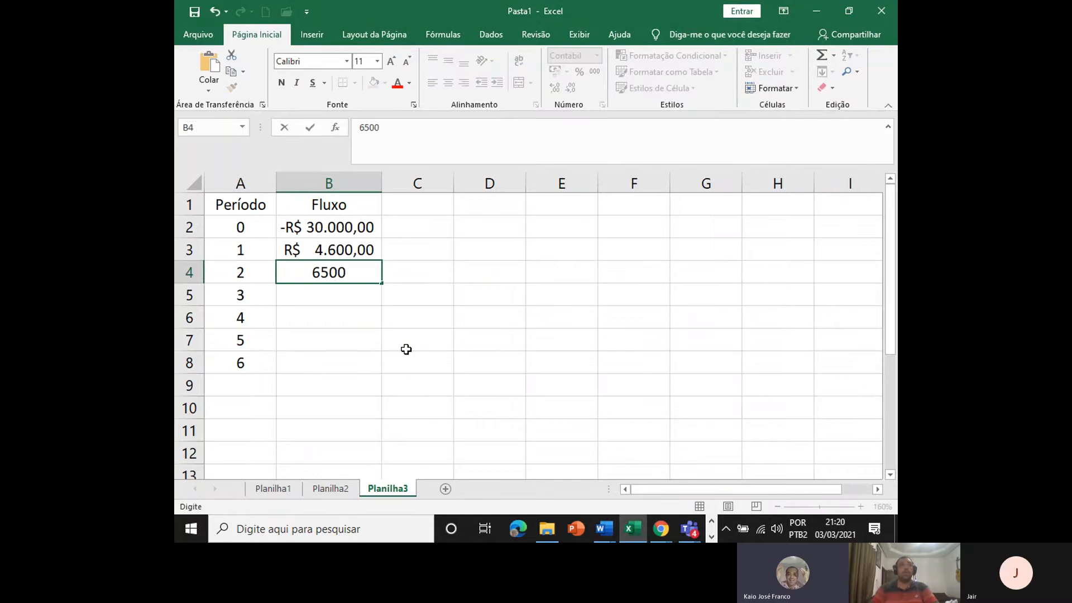
key("Return")
Check the third- and fourth-year profits in Word and enter them in Excel as 6500 in B5 and 6900 in B6.
key("alt+Tab")
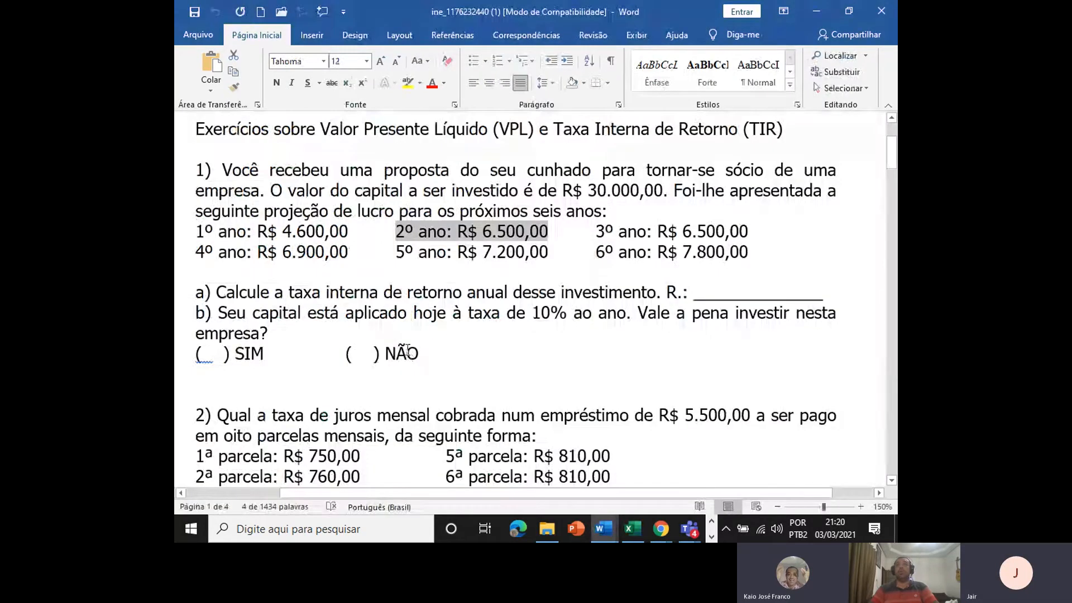
key("alt+Tab")
type("6500")
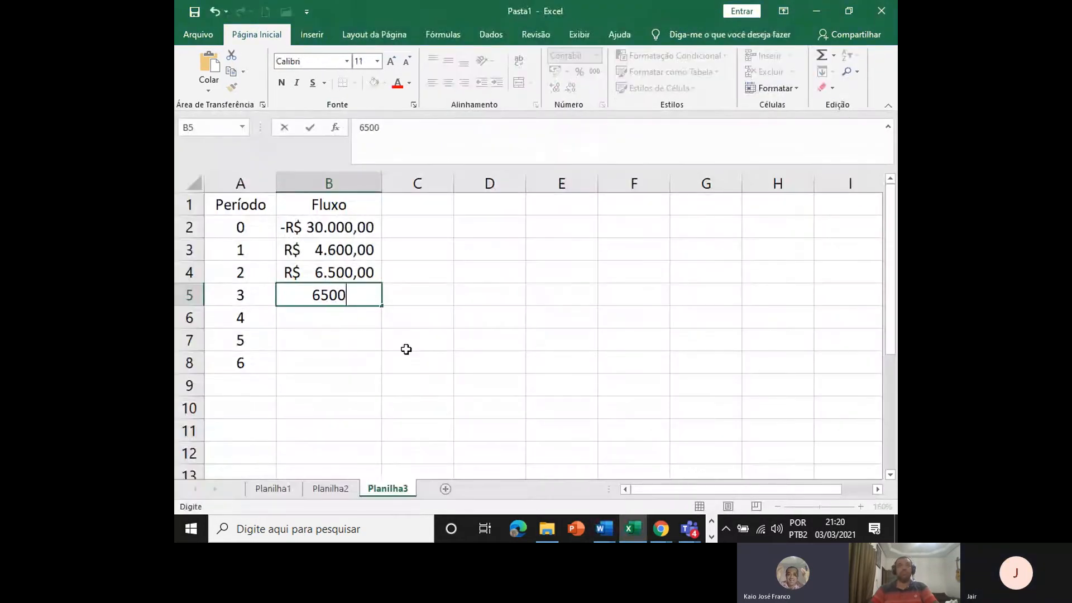
key("Return")
key("alt+Tab")
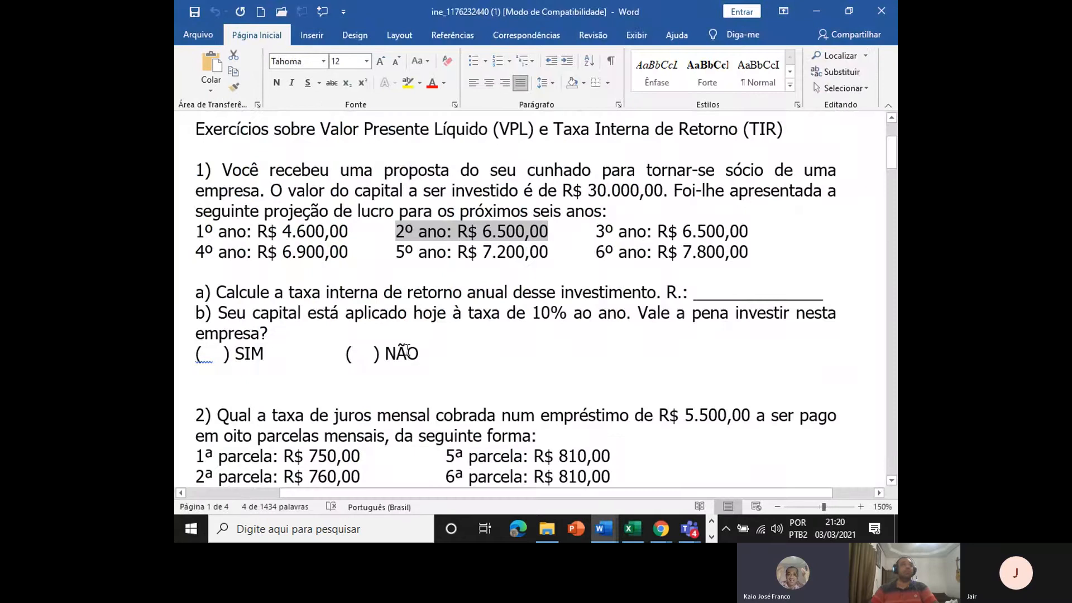
key("alt+Tab")
type("6900")
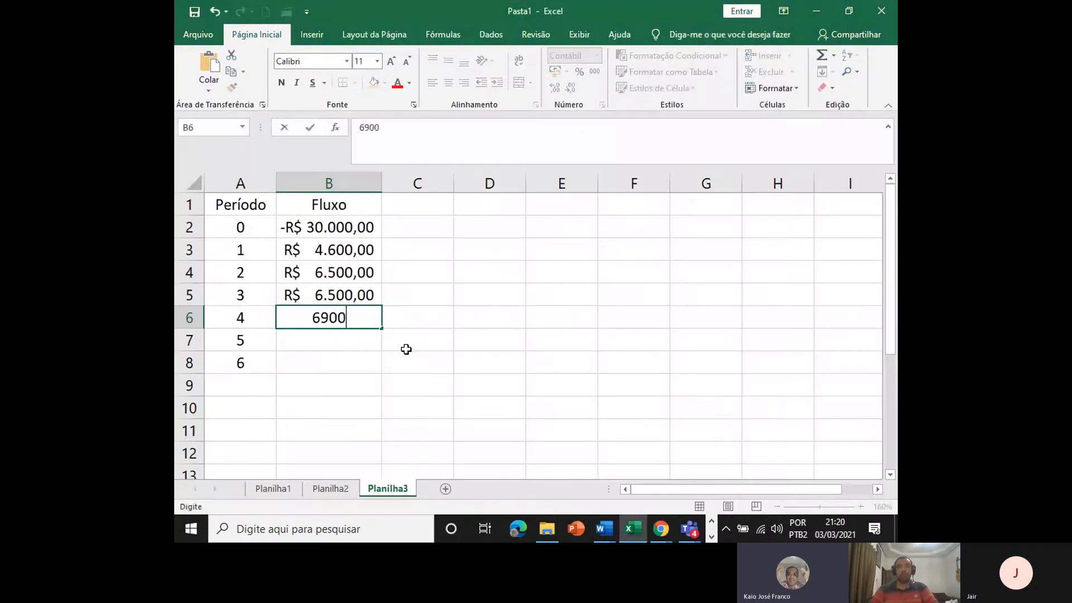
key("Return")
Check the fifth- and sixth-year profits in Word and enter them in Excel as 7200 in B7 and 7800 in B8.
key("alt+Tab")
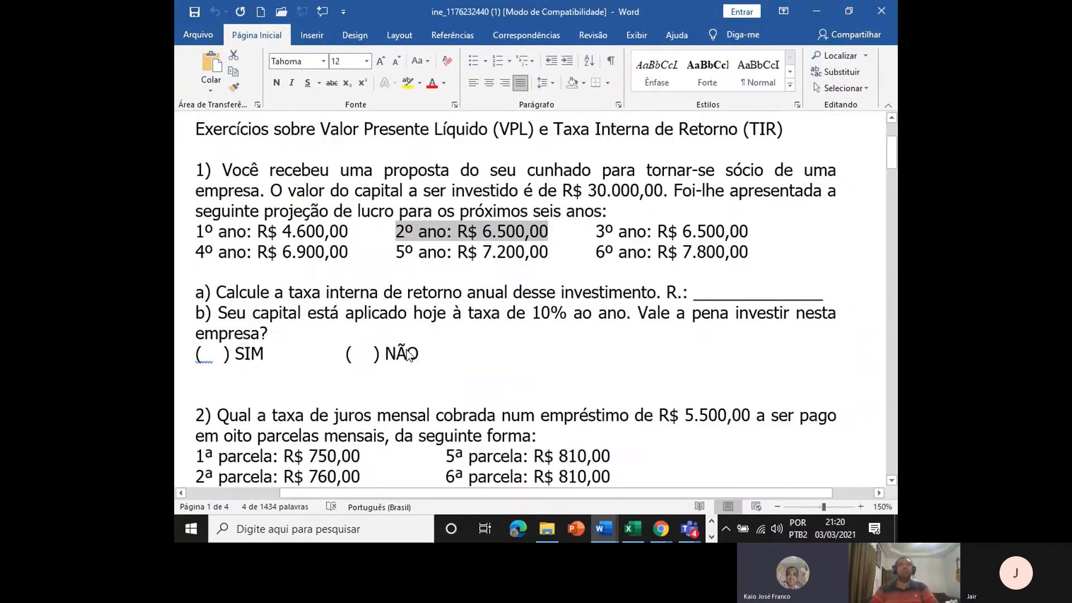
key("alt+Tab")
type("7200")
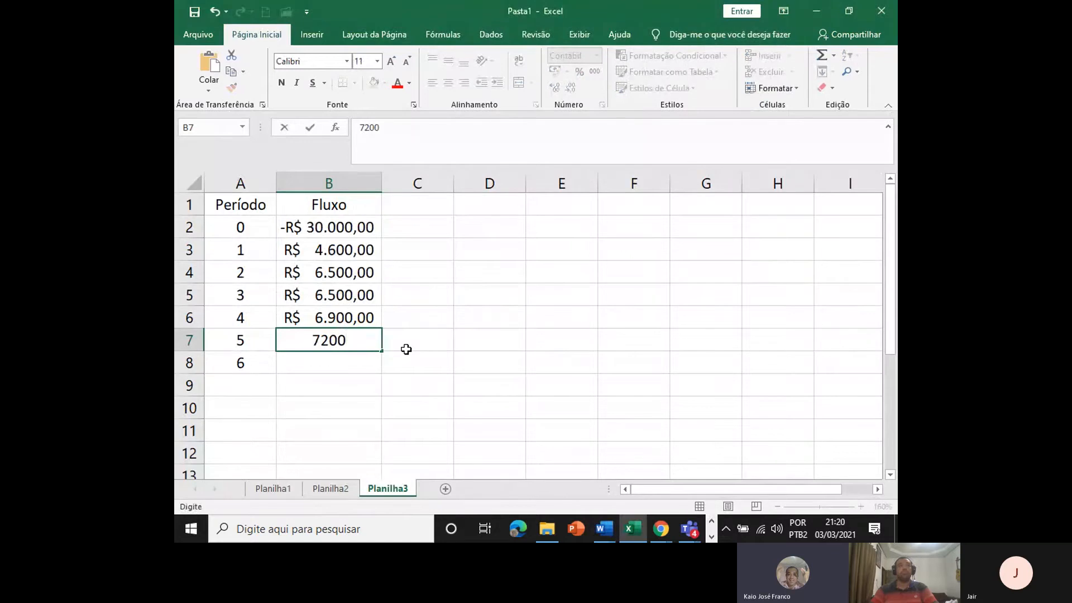
key("Return")
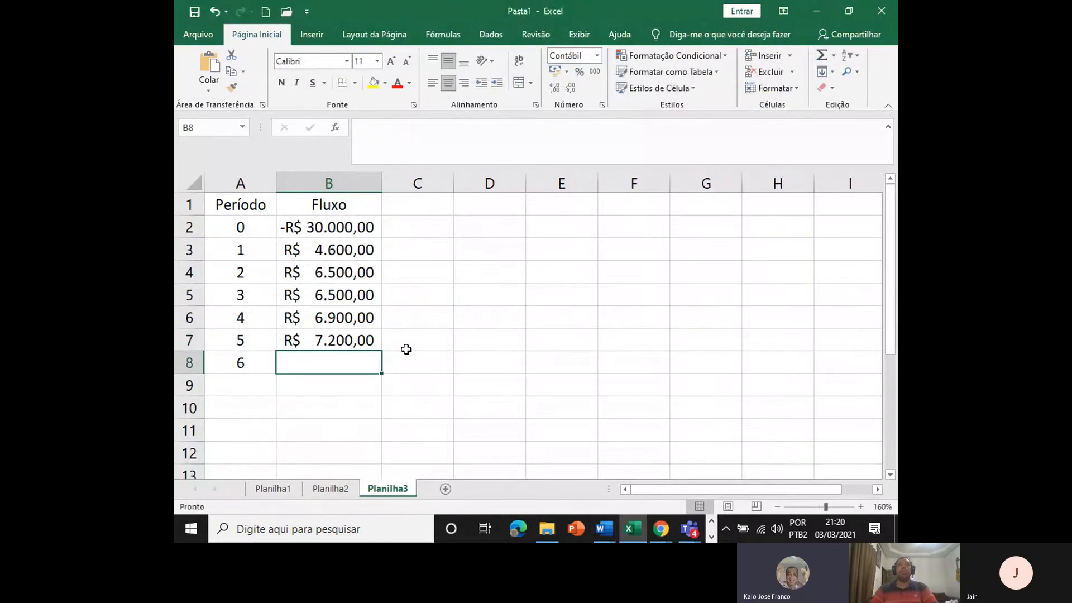
key("alt+Tab")
key("alt+Tab")
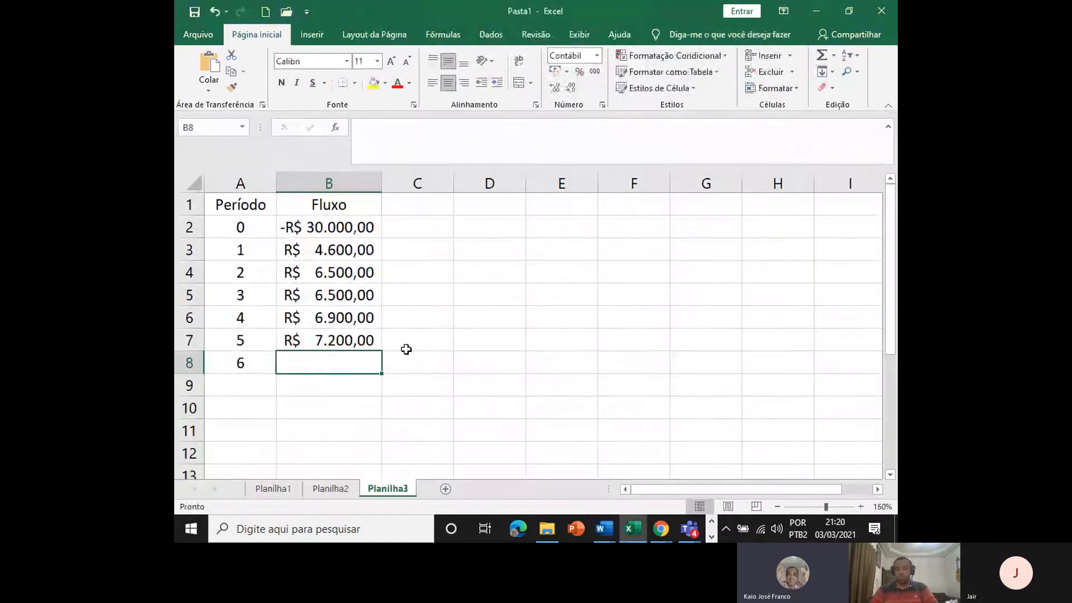
type("7800")
key("Return")
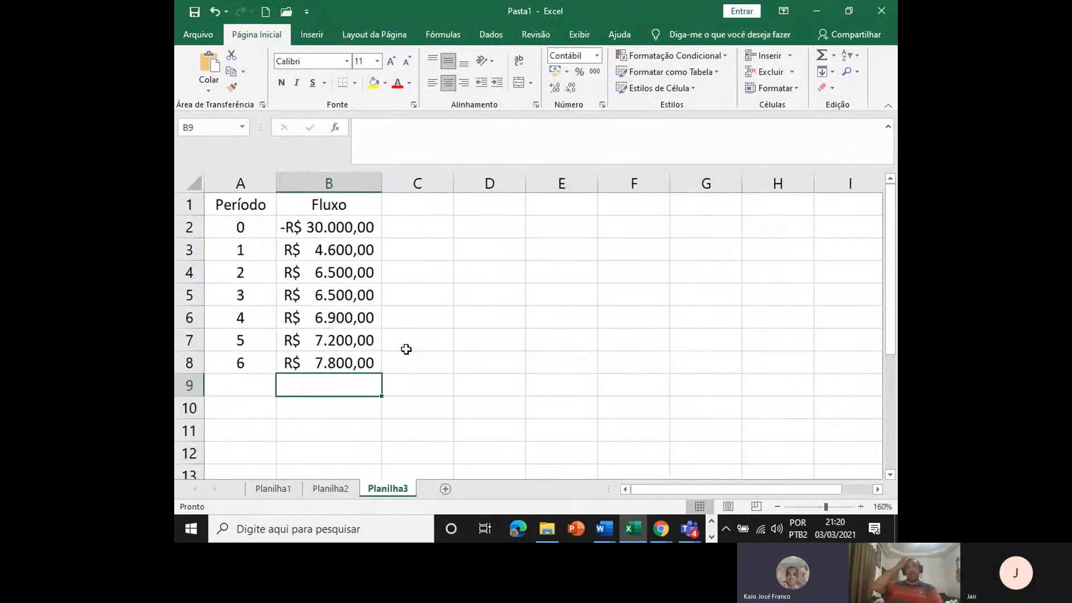
Add a Payback column with its heading in cell C1 and the initial value -30000 for period 0 in C2.
left_click(390, 203)
type("Pa")
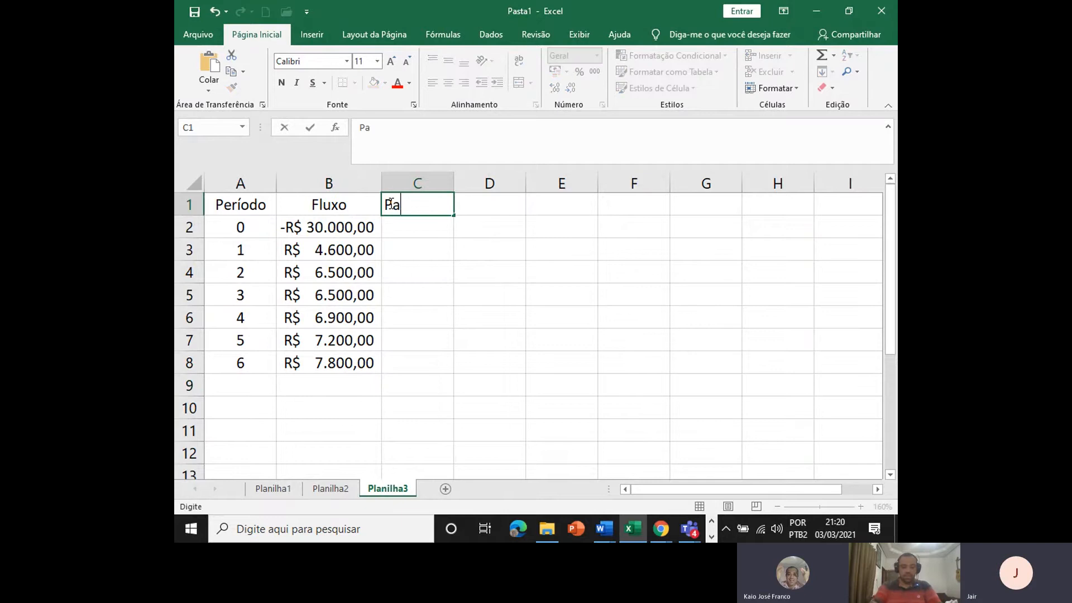
type("yba")
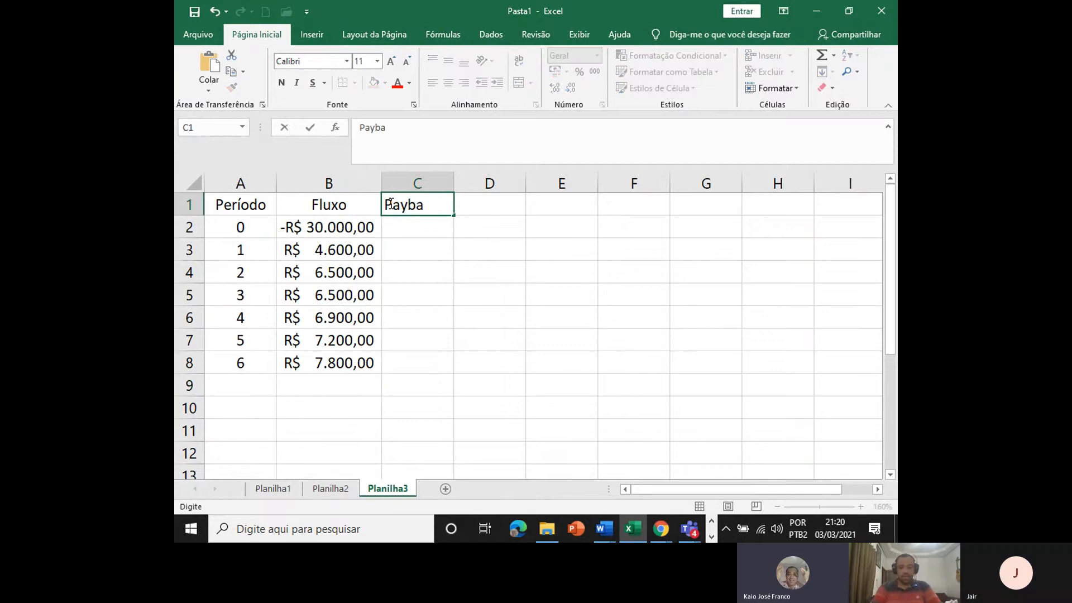
type("ck")
key("Return")
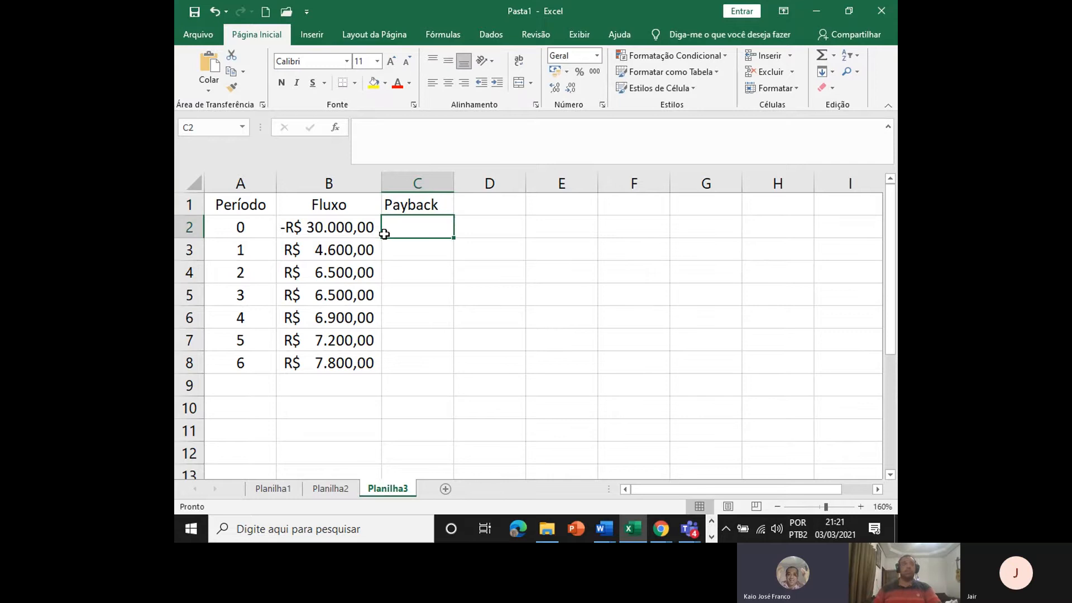
type("-")
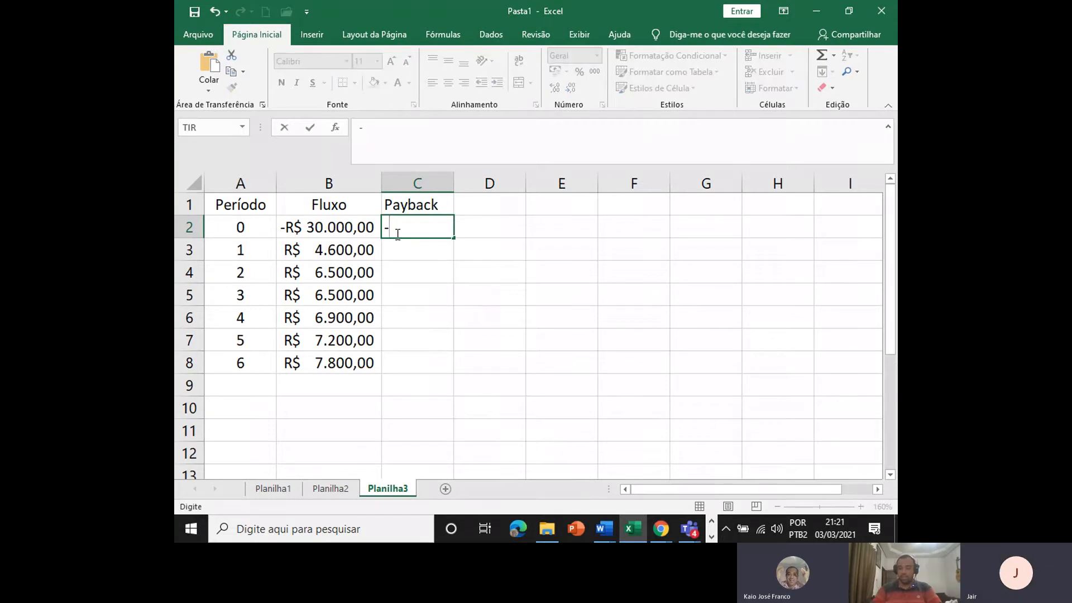
type("30000")
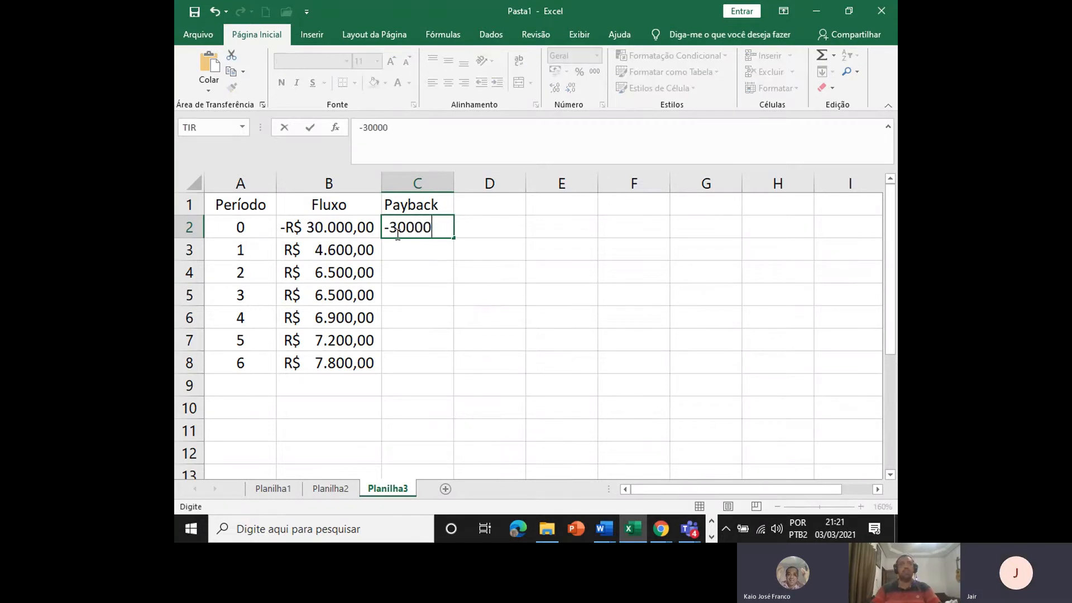
key("Return")
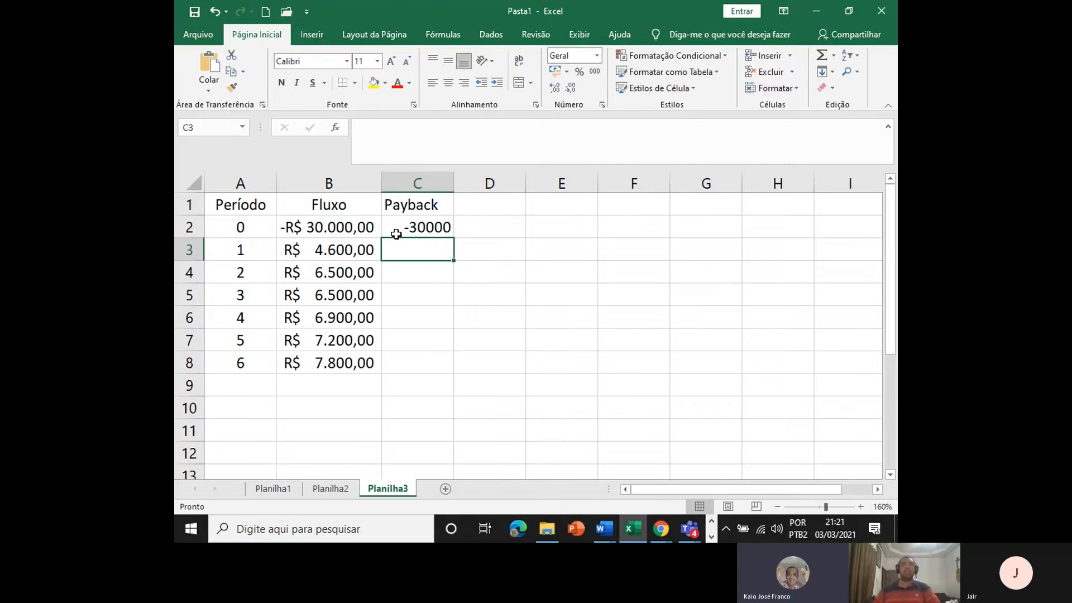
Apply the accounting currency format in R$ to columns C through F and center their contents horizontally and vertically.
left_click_drag(414, 179, 625, 199)
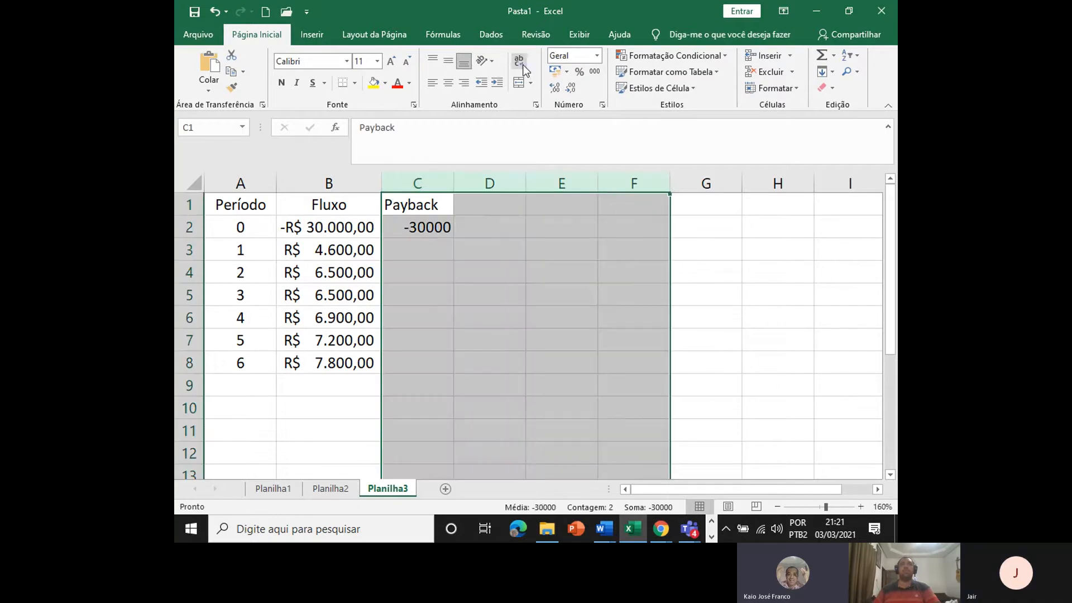
left_click(555, 71)
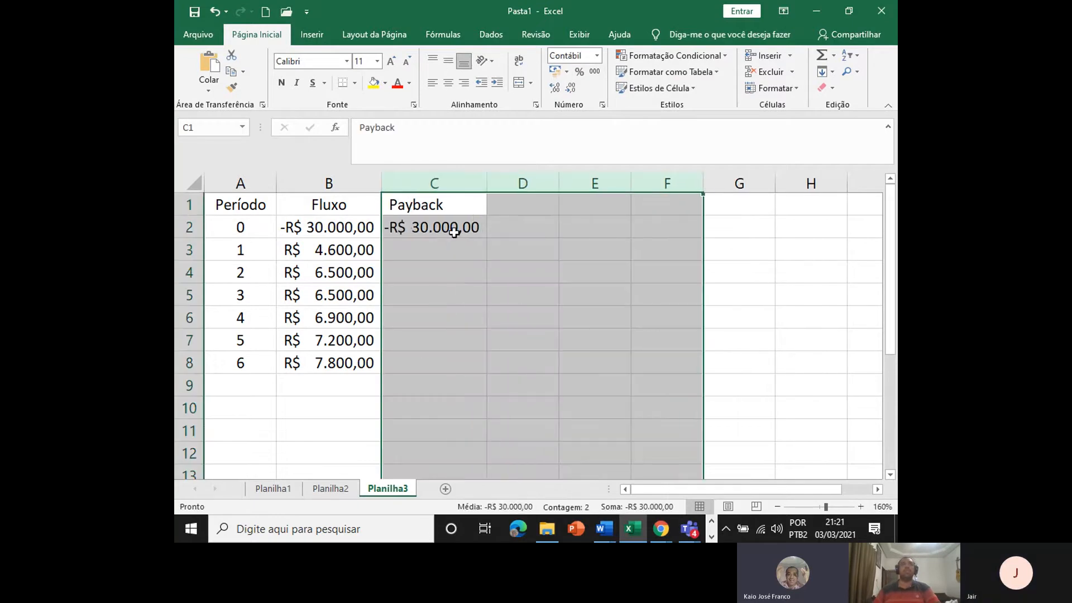
left_click(448, 60)
left_click(448, 83)
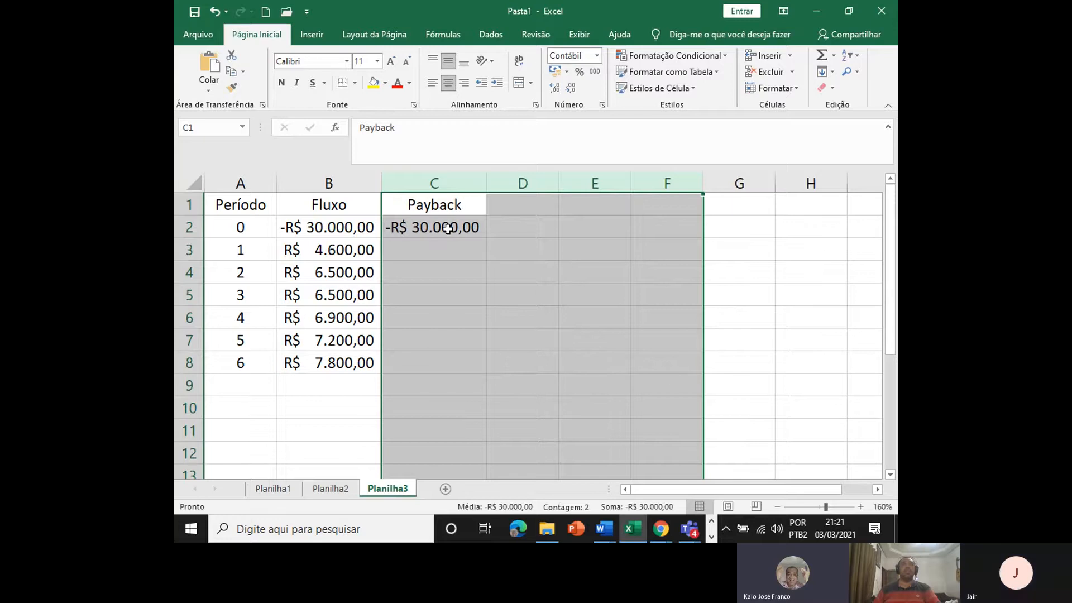
Calculate the period 1 payback balance in cell C3 with the formula =C2+B3.
left_click(444, 244)
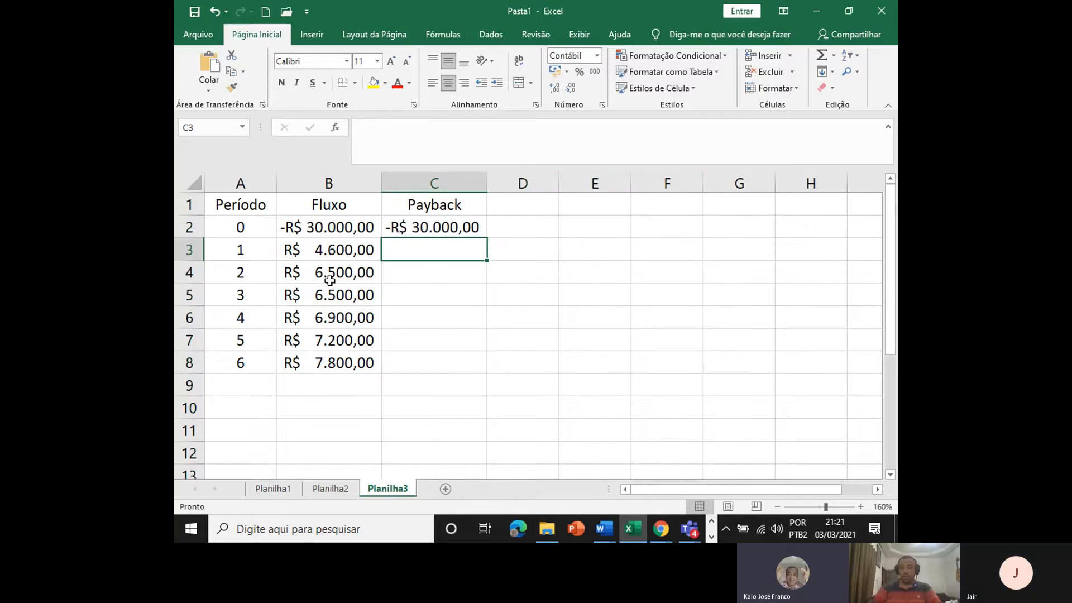
type("=")
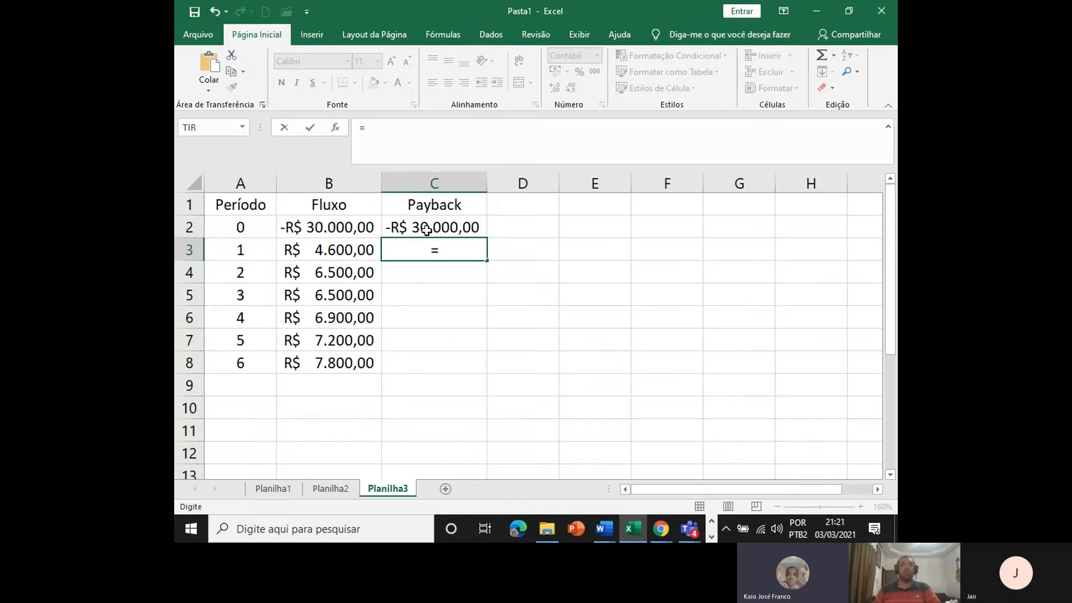
left_click(426, 229)
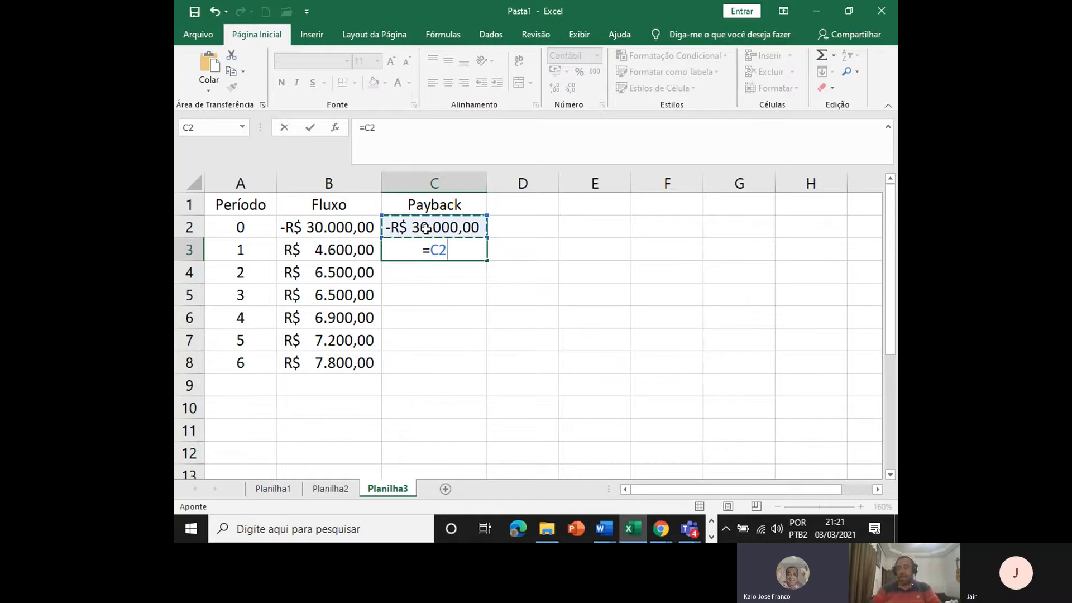
type("+")
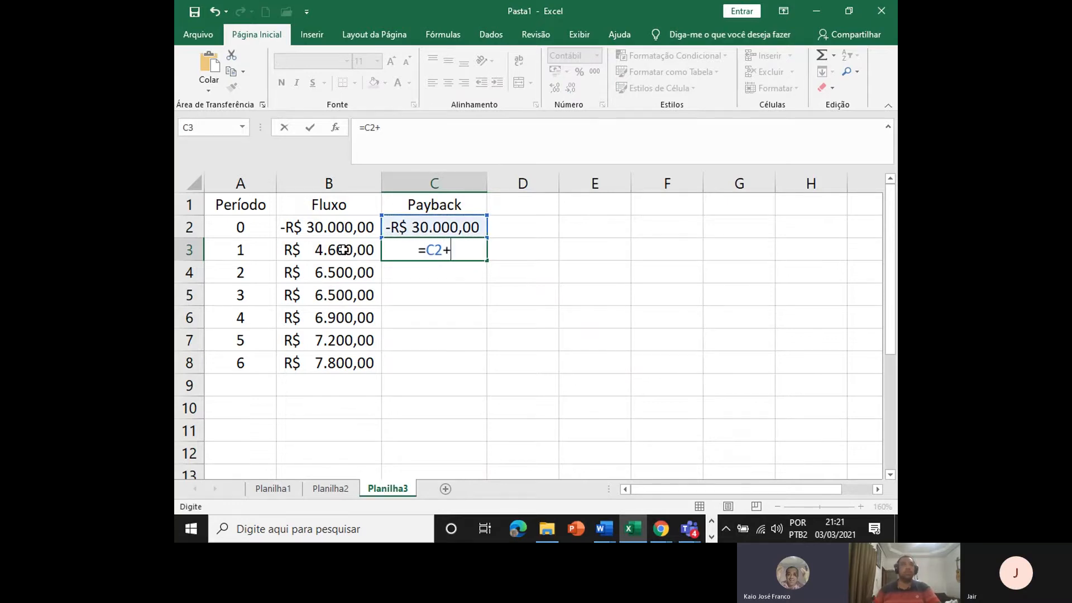
left_click(343, 248)
key("Return")
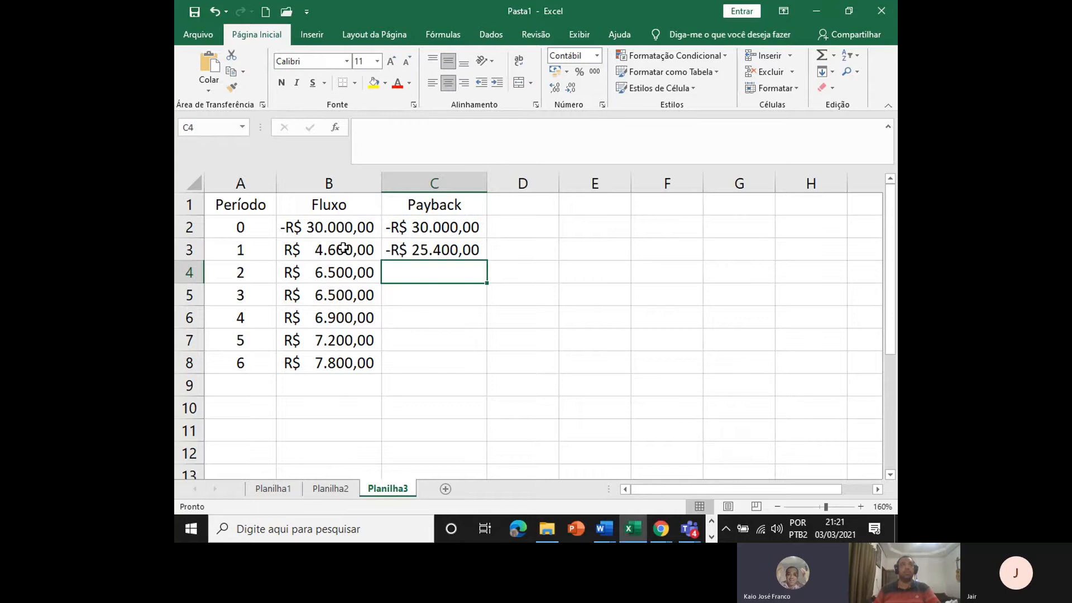
Calculate the period 2 payback balance in cell C4 with the formula =C3+B4.
type("=")
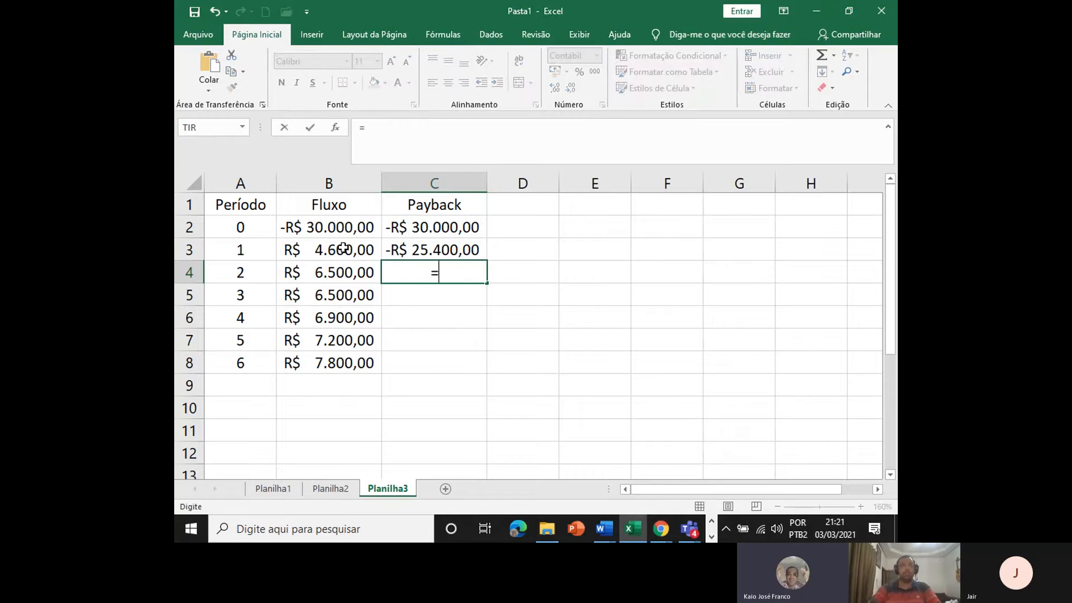
left_click(420, 249)
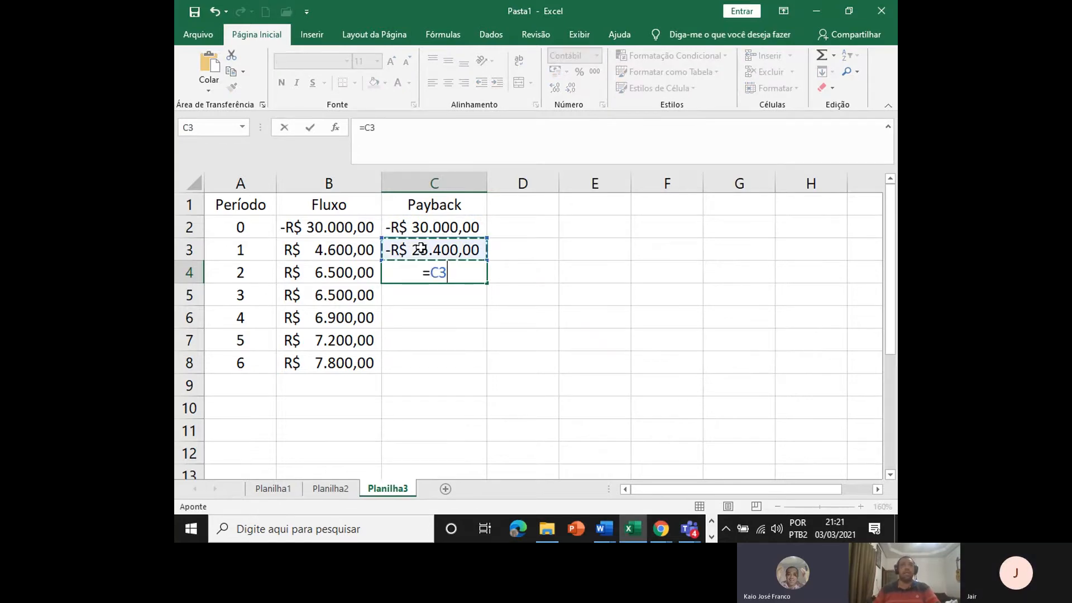
type("+")
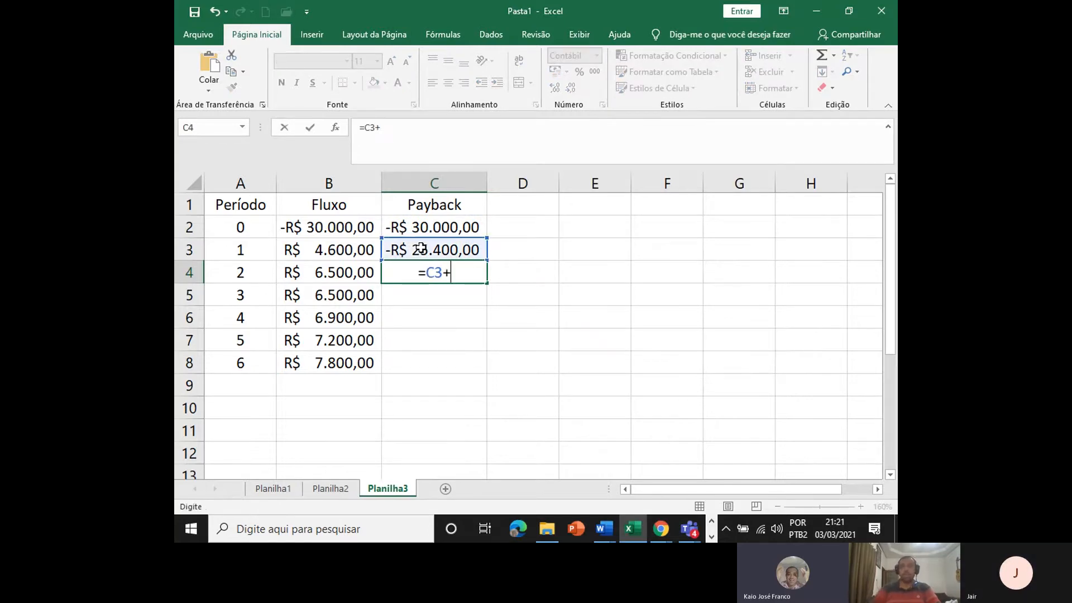
left_click(340, 274)
key("Return")
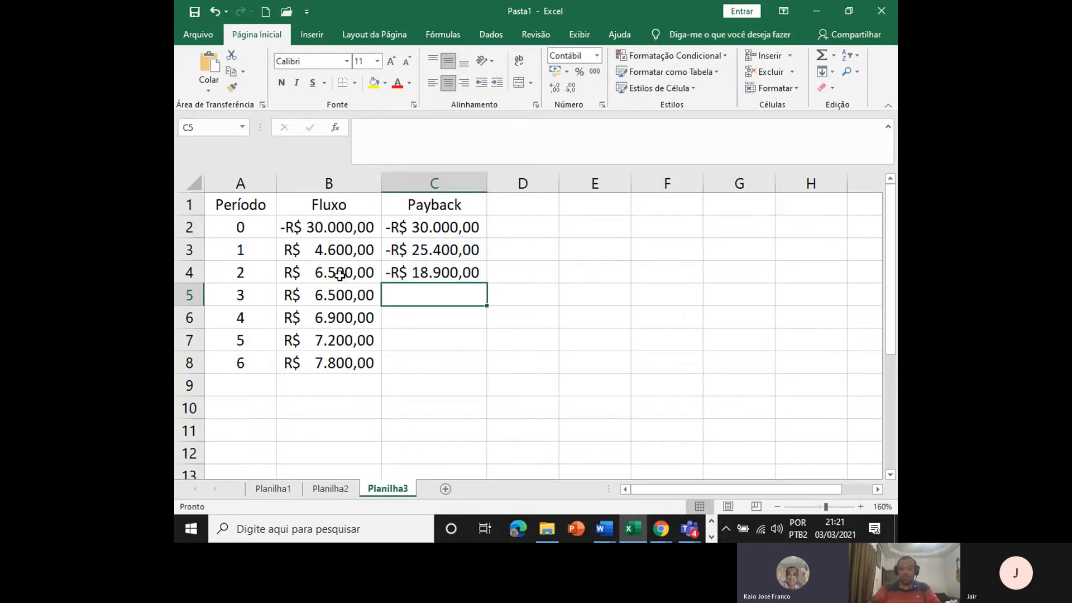
Calculate the period 3 payback balance in cell C5 with the formula =C4+B5.
type("=")
left_click(433, 273)
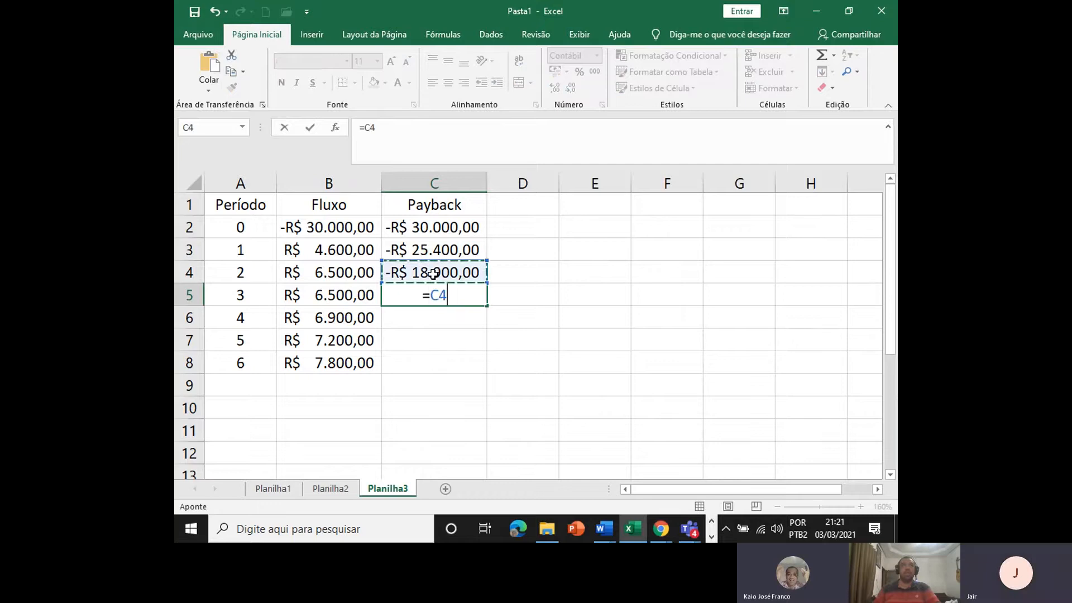
type("+")
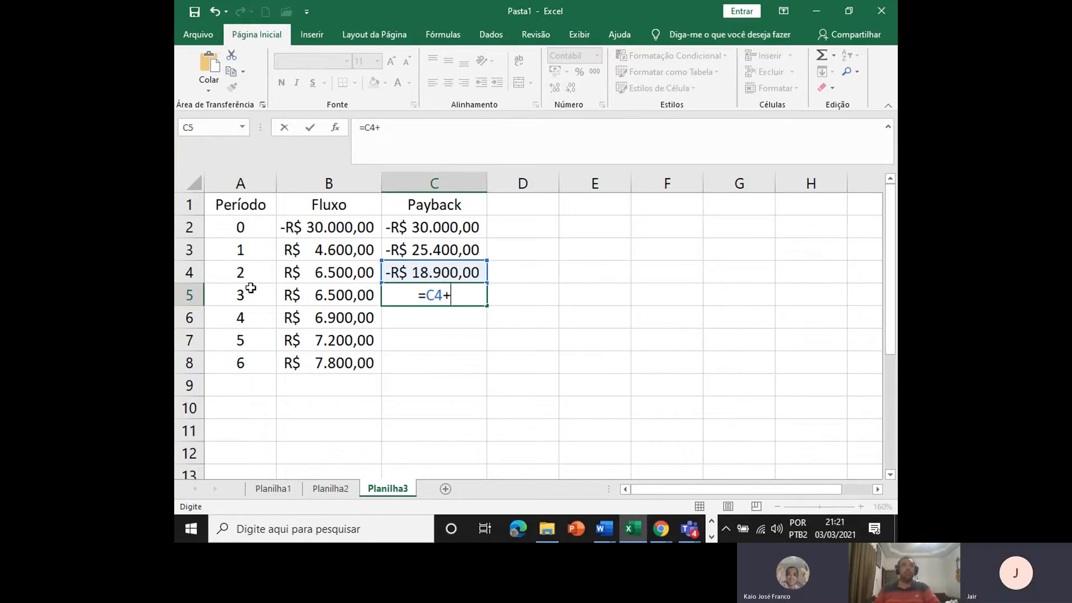
left_click(362, 296)
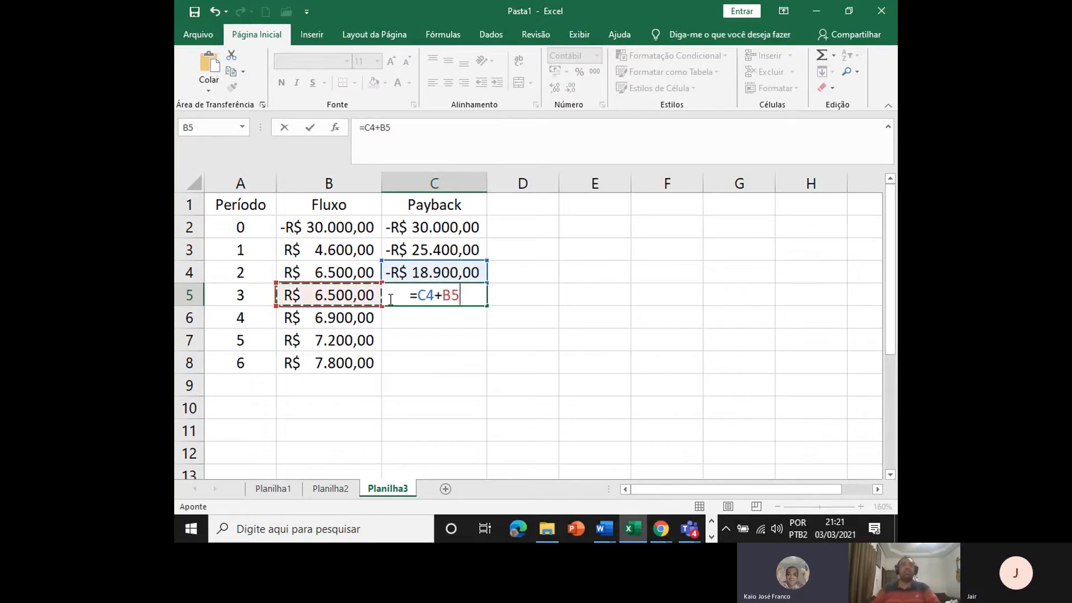
key("Return")
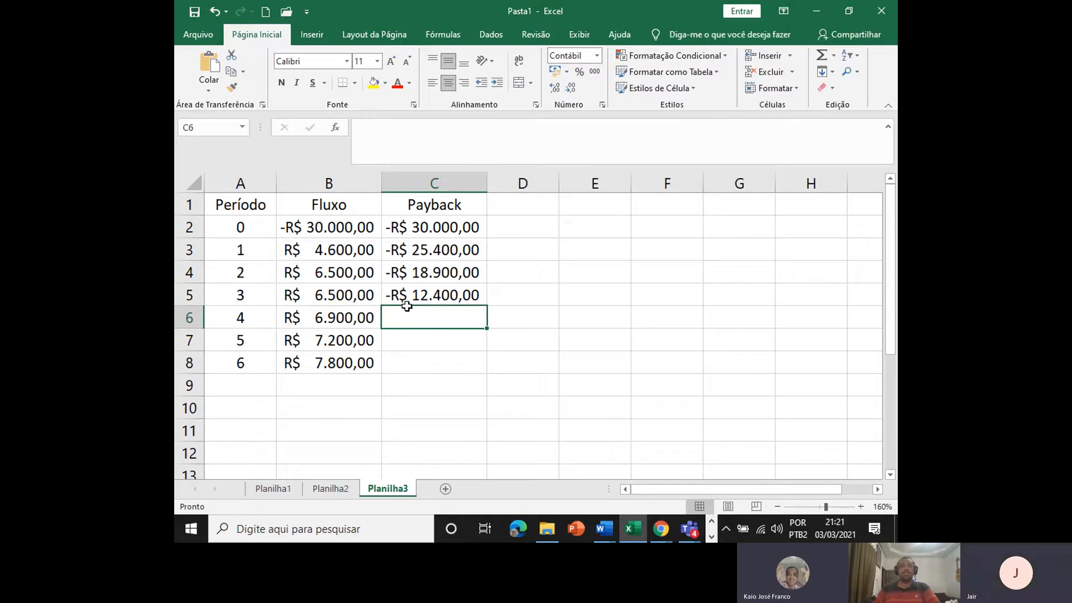
Calculate the period 4 payback balance in cell C6 with the formula =C5+B6.
type("=")
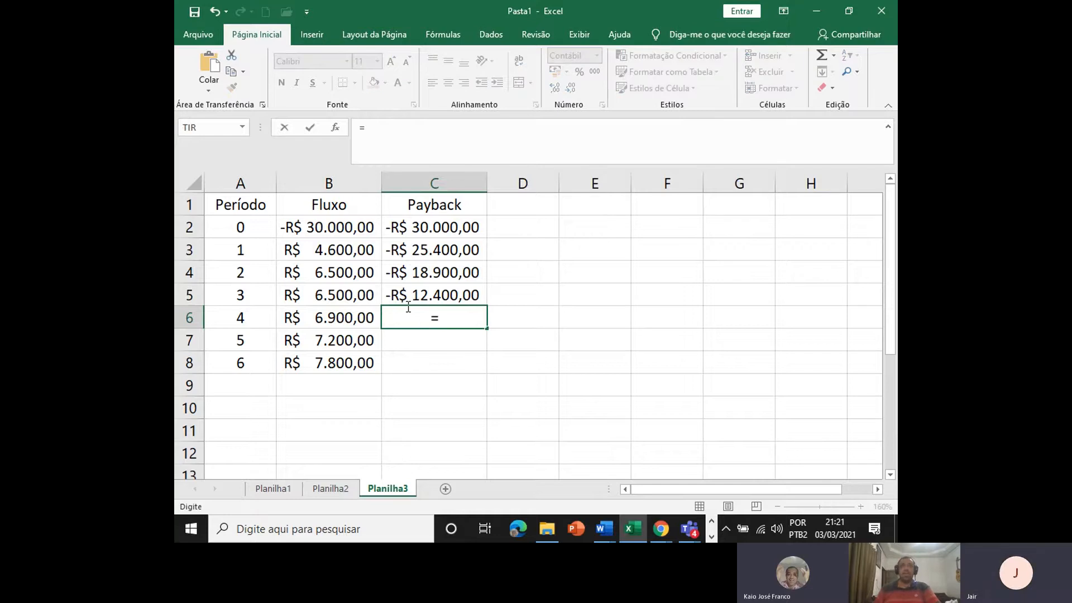
left_click(406, 294)
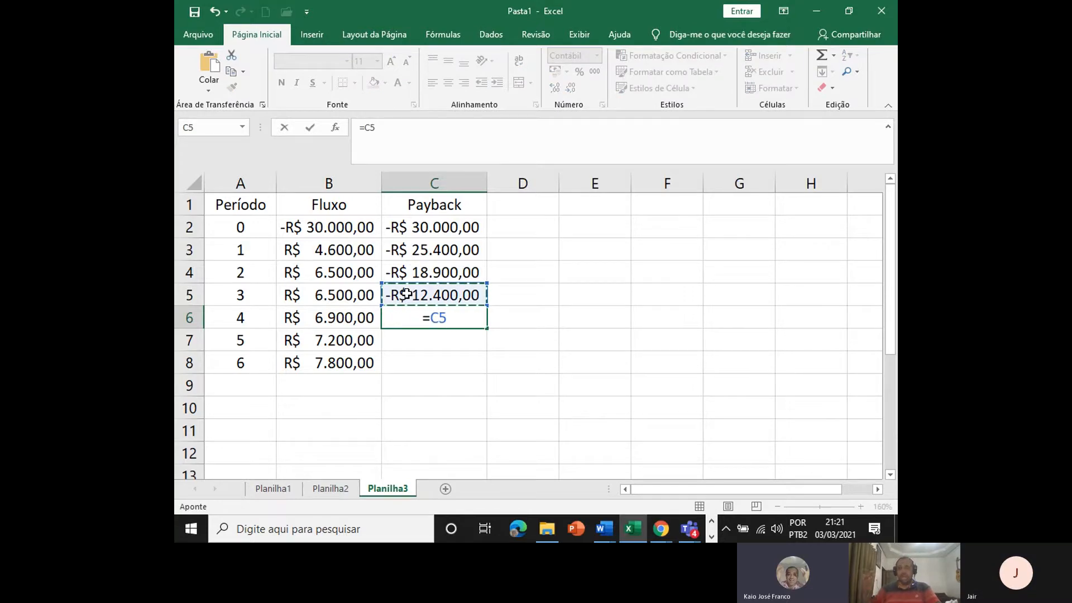
type("+")
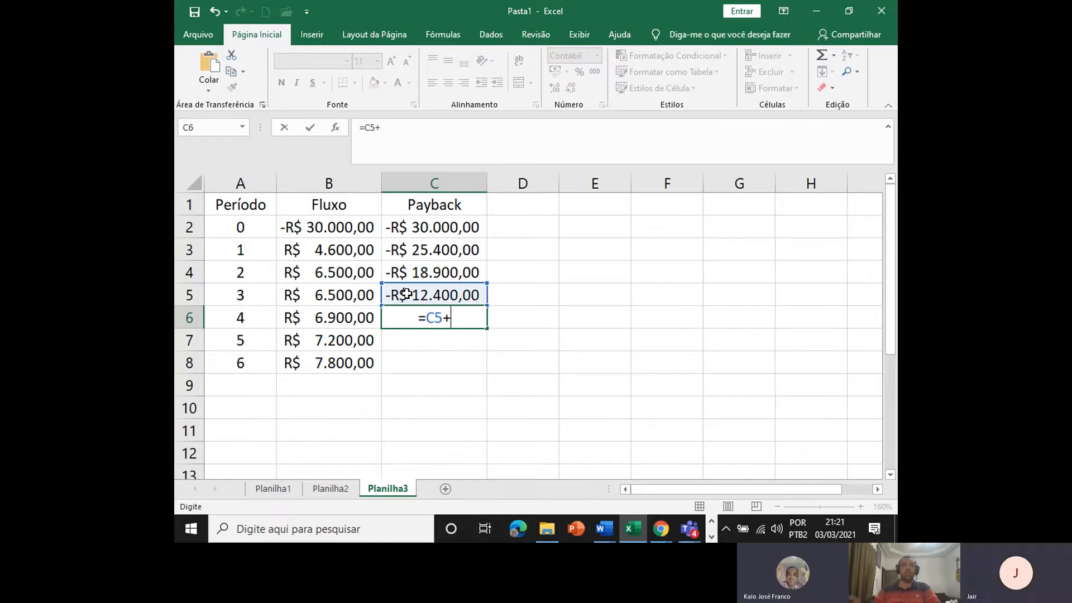
left_click(331, 318)
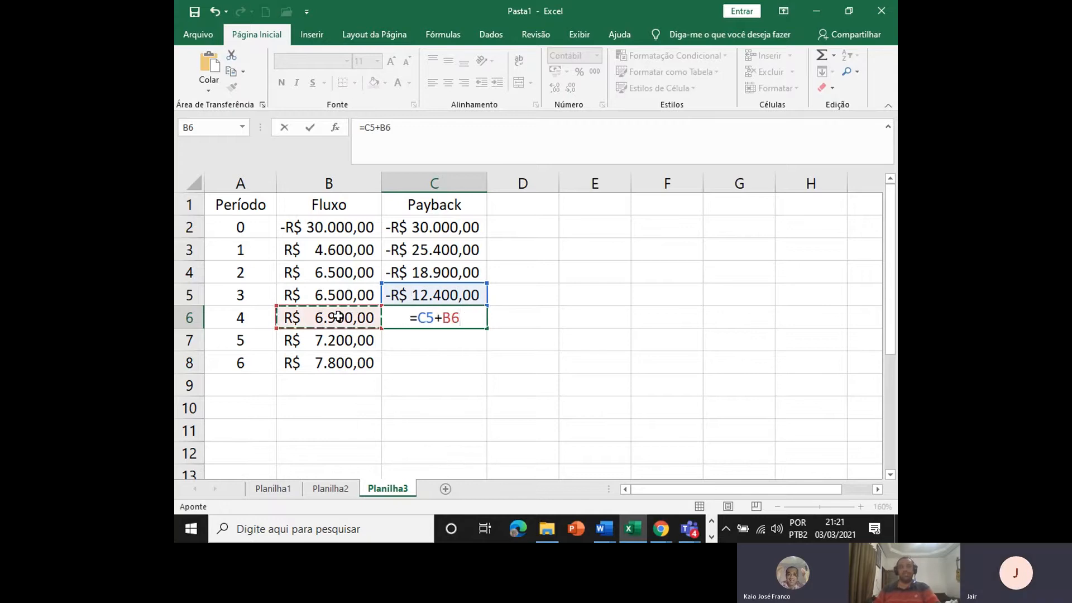
key("Return")
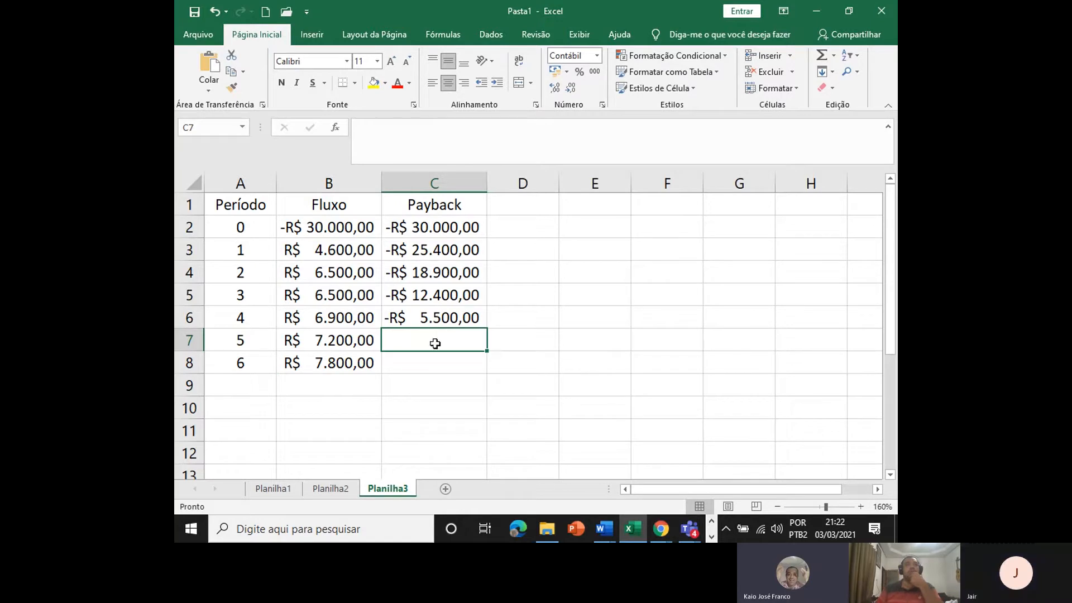
left_click(408, 317)
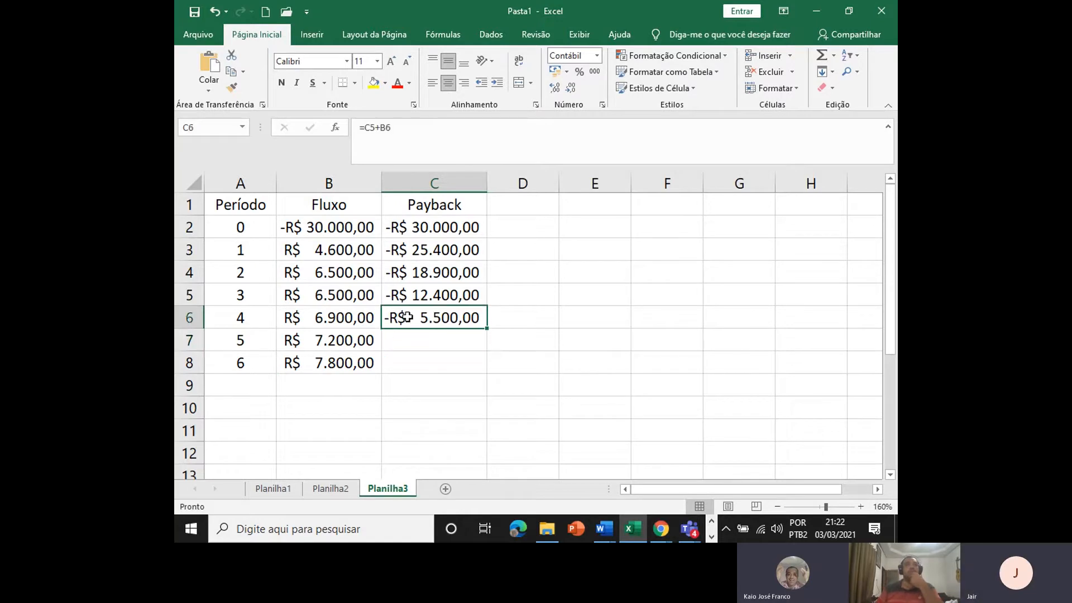
left_click(317, 341)
left_click(428, 344)
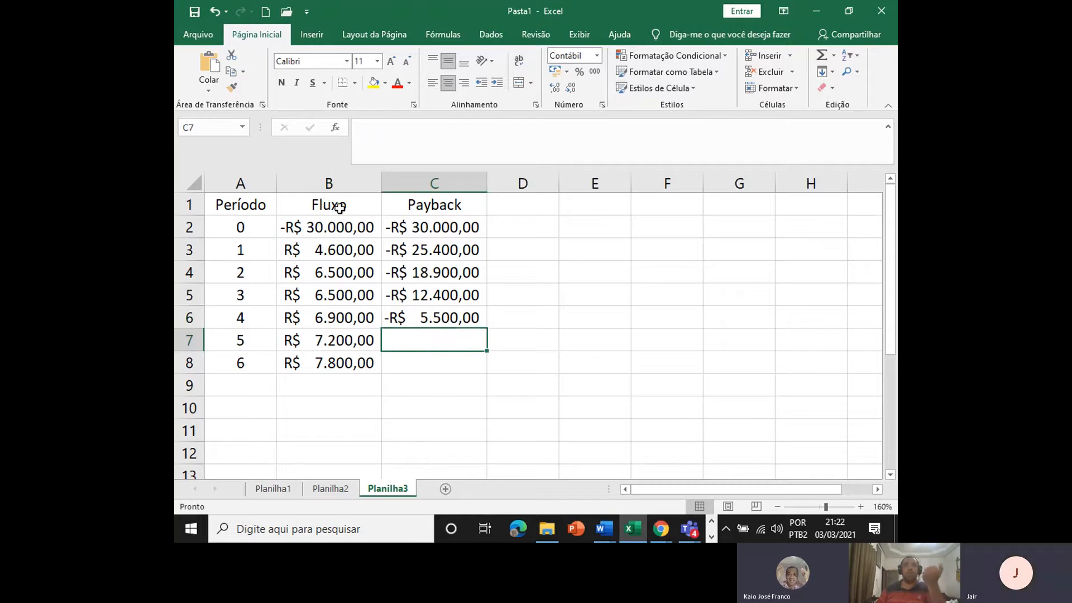
left_click(318, 232)
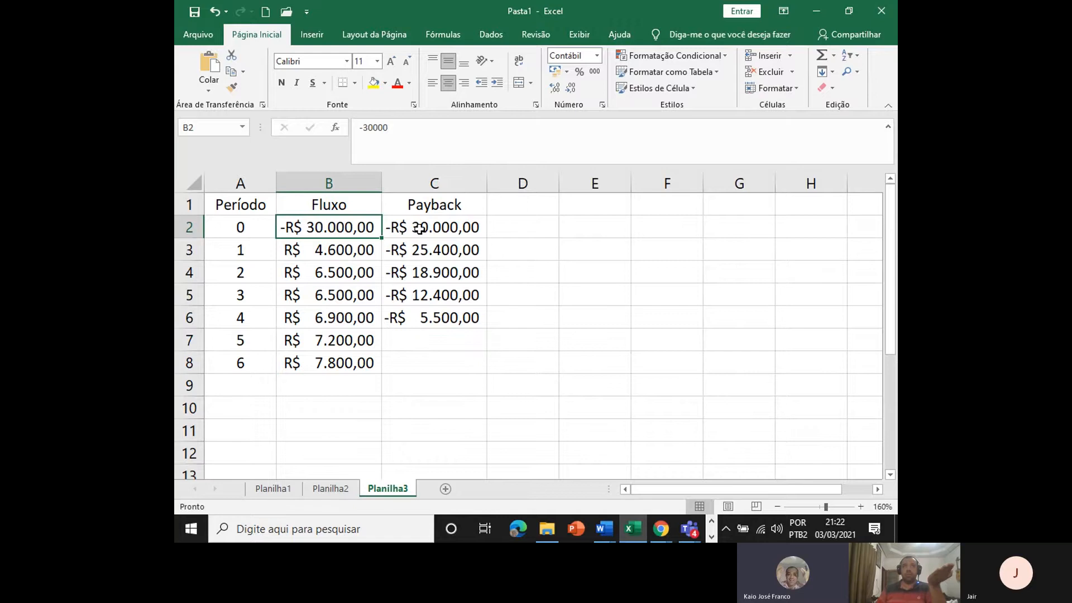
left_click(420, 229)
left_click(434, 205)
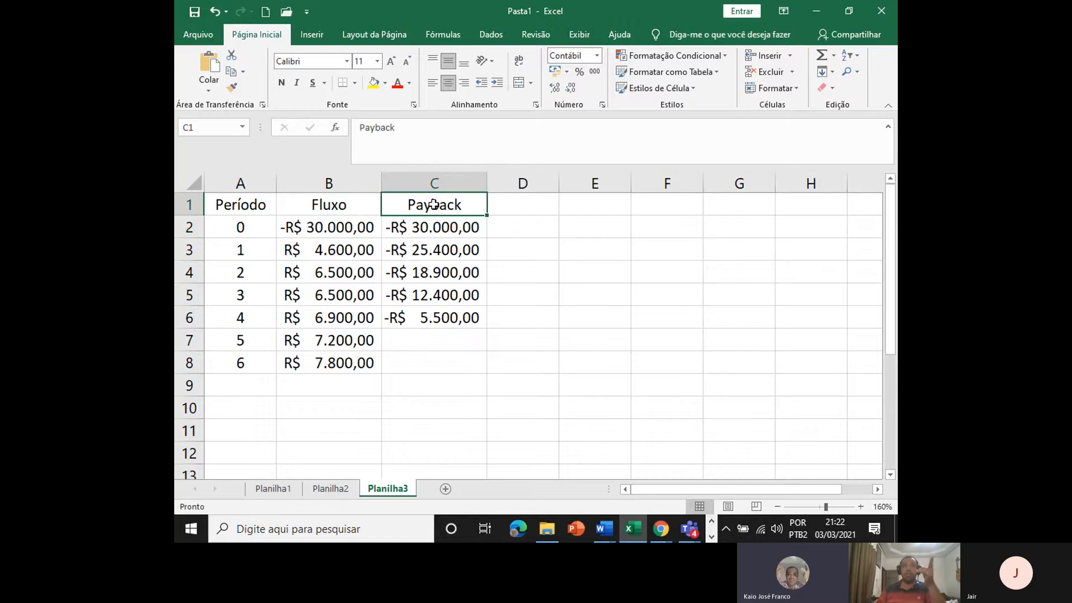
Calculate the period 5 payback balance in cell C7 with the formula =C6+B7.
left_click(414, 334)
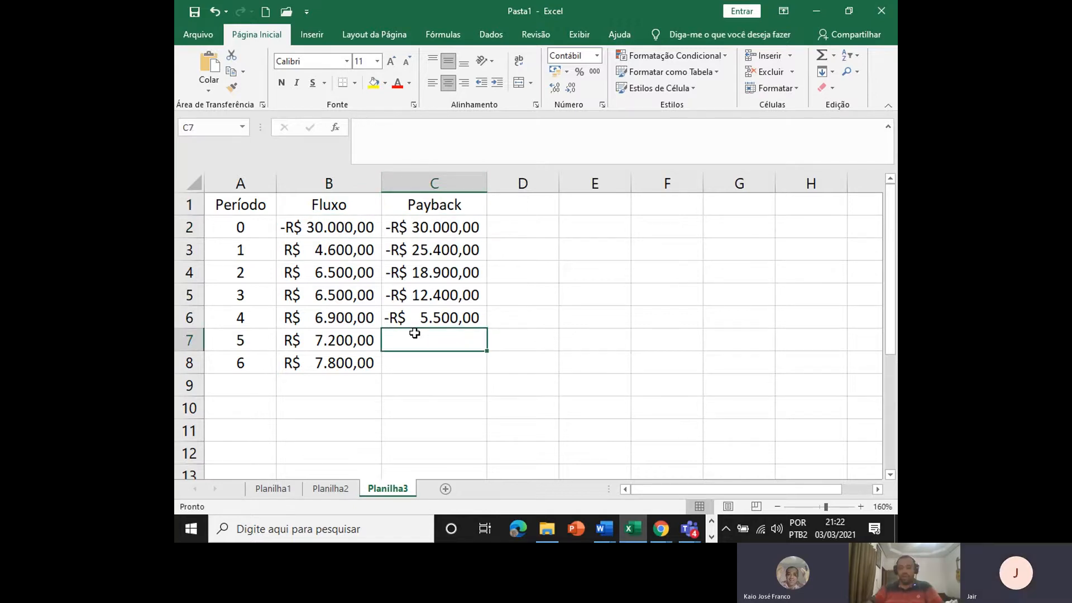
type("=")
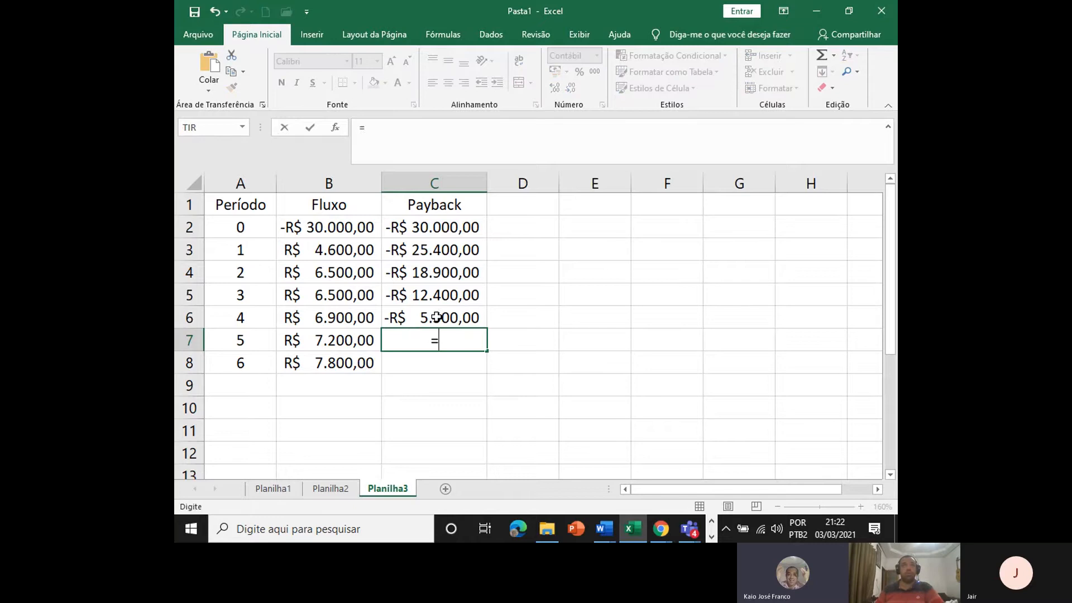
left_click(437, 317)
type("+")
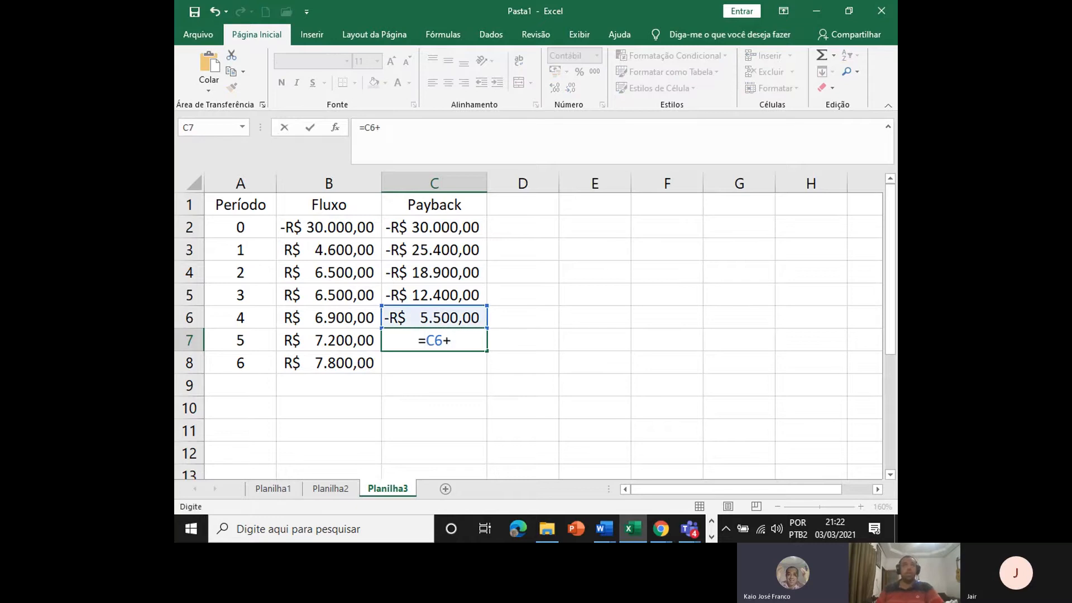
left_click(339, 345)
key("Return")
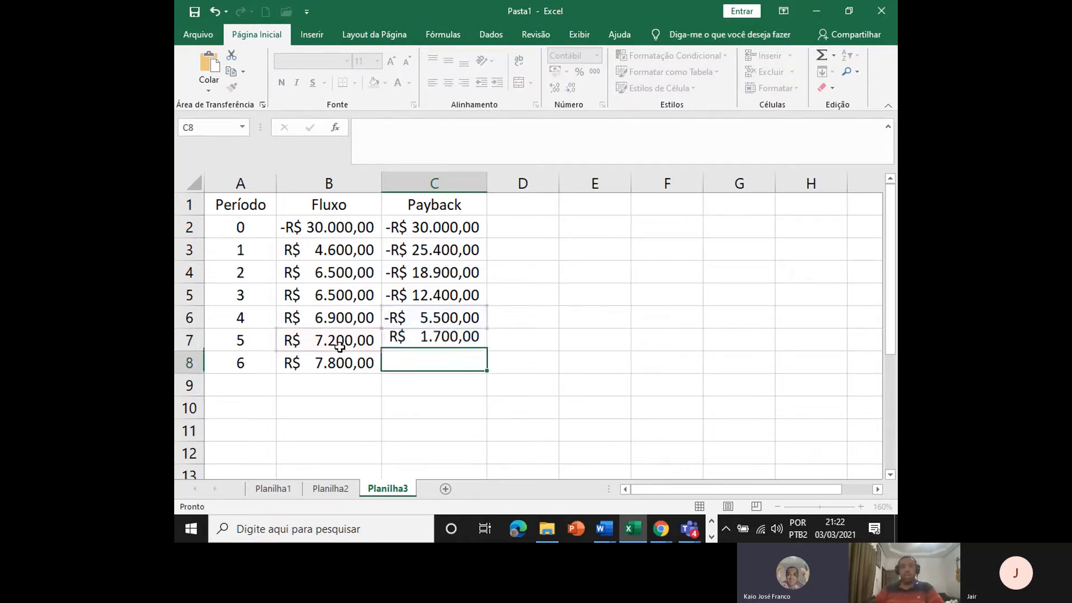
Compare the period 4 payback balance with the period 5 cash flow and balance to locate where the investment is recovered.
left_click(433, 339)
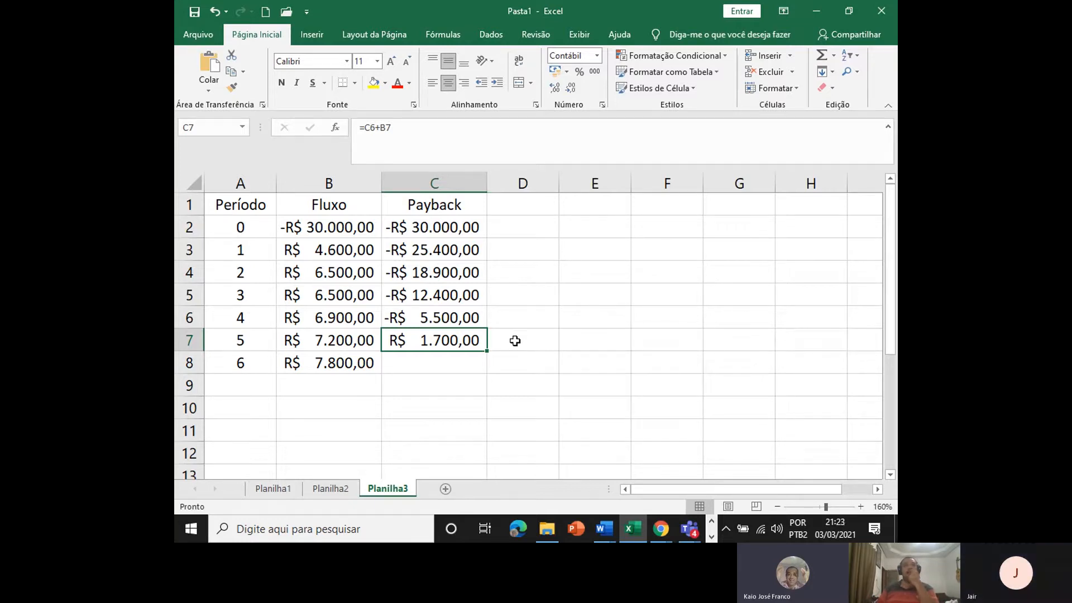
left_click(515, 284)
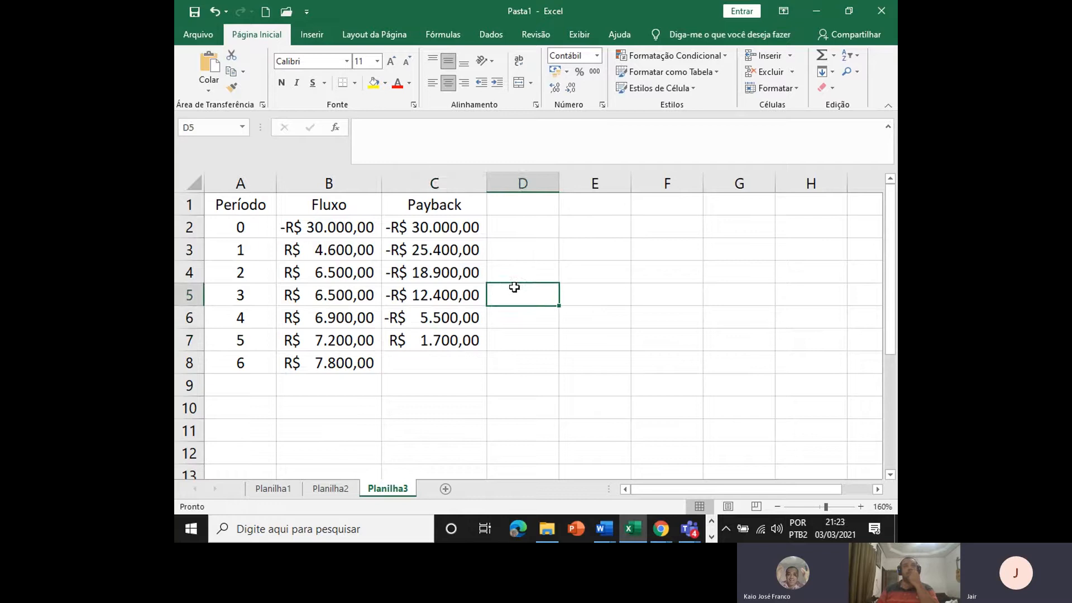
left_click(438, 316)
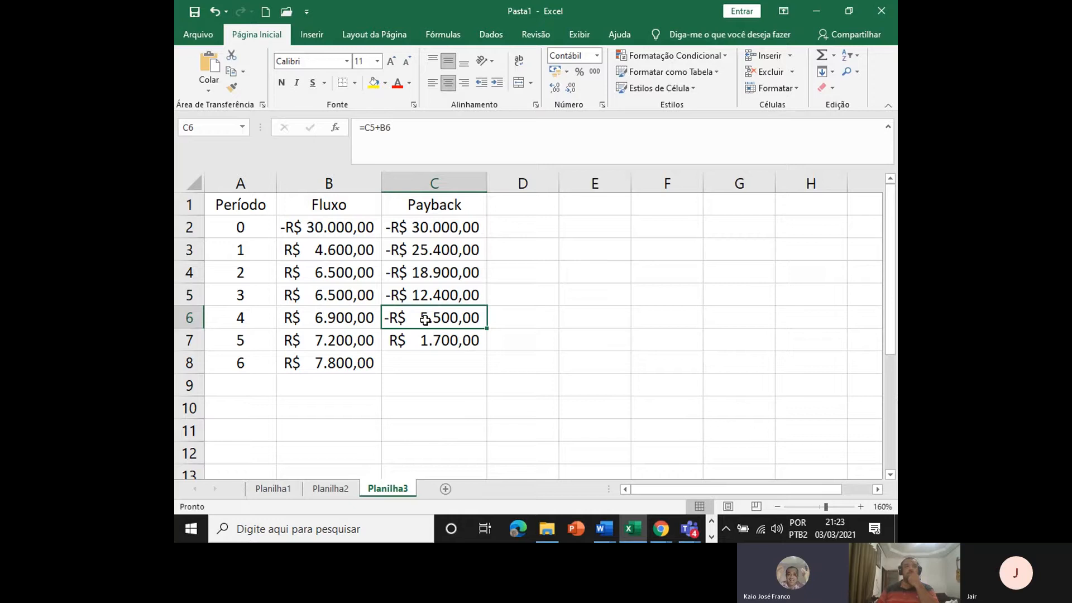
left_click(332, 341)
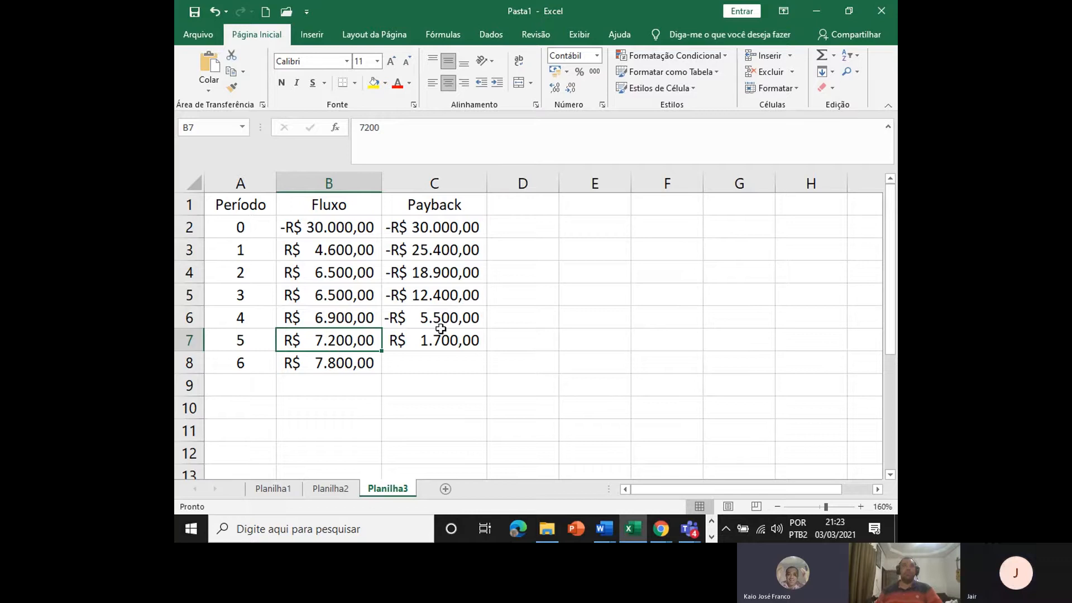
left_click(457, 318)
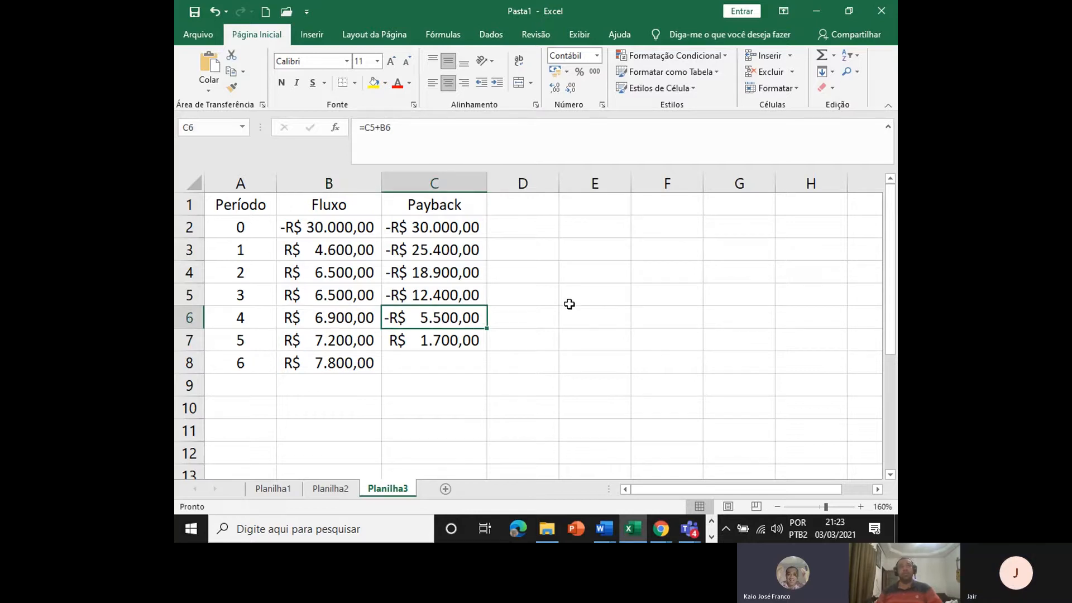
left_click(527, 349)
left_click(525, 297)
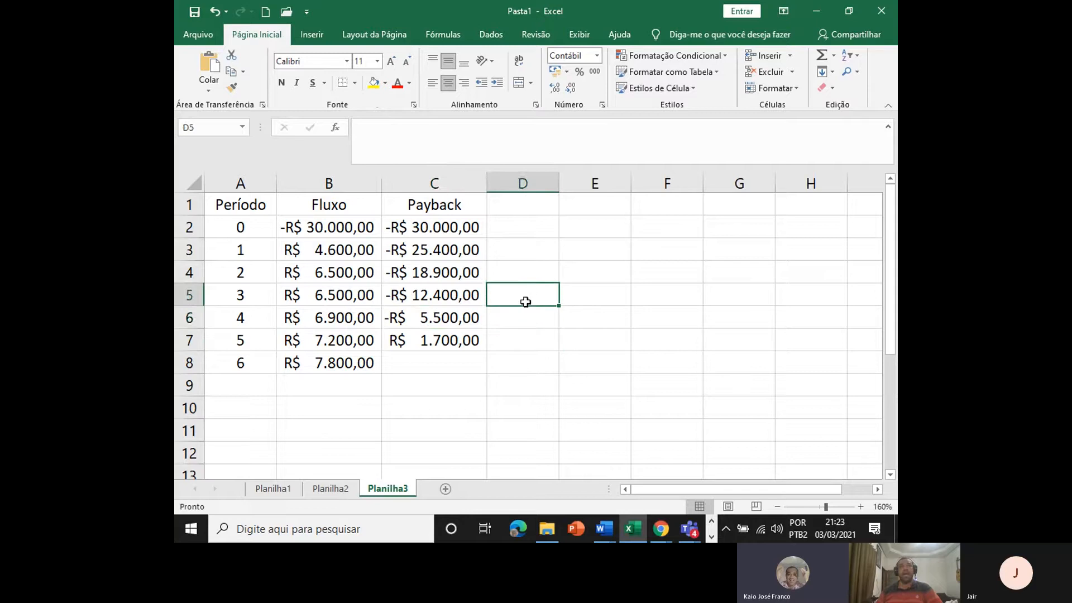
left_click(440, 323)
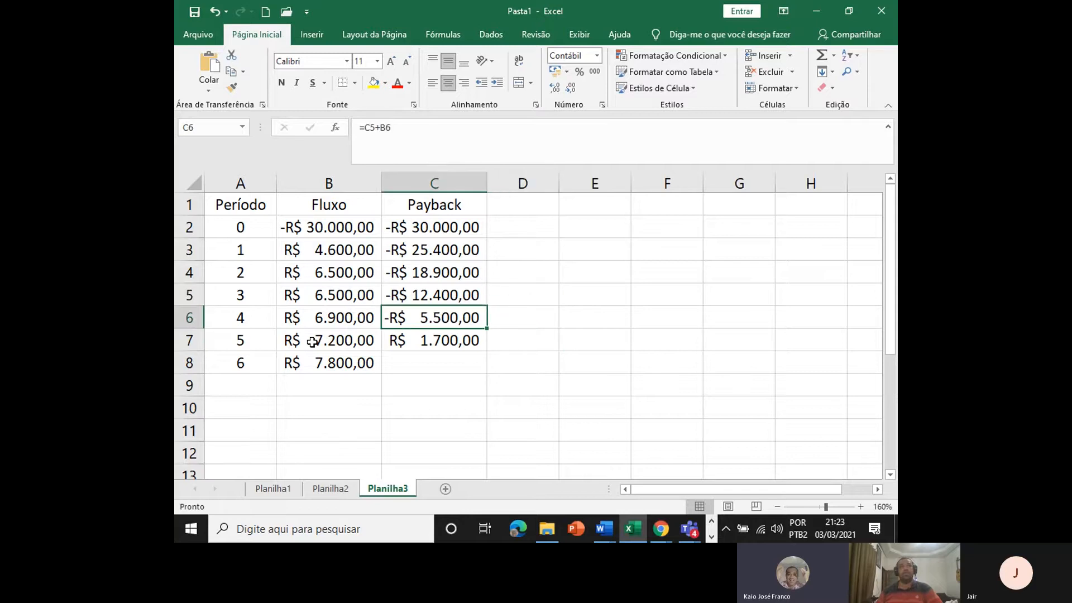
left_click(312, 342)
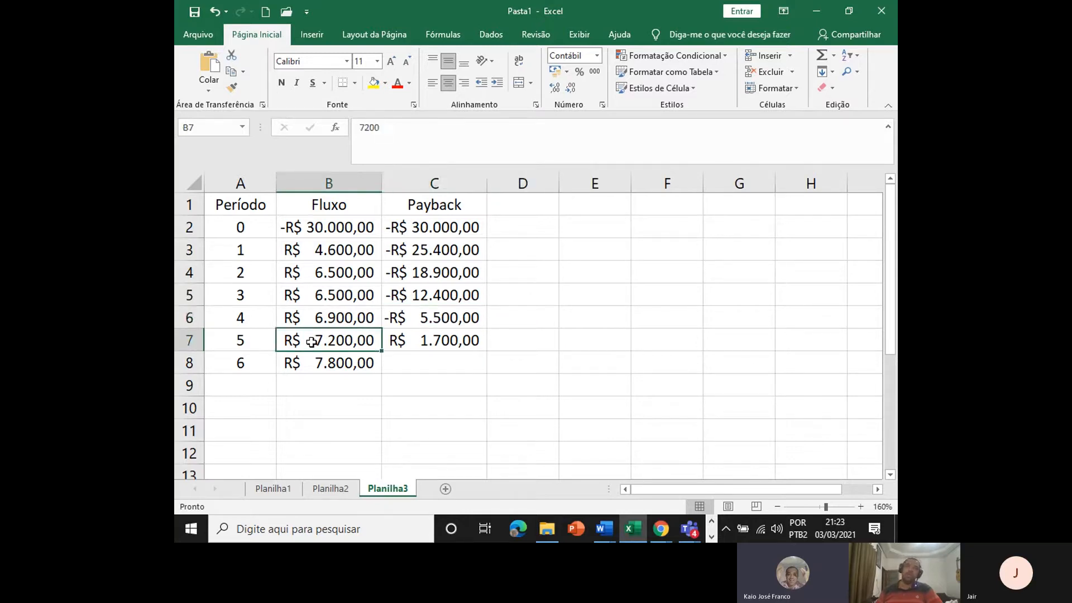
left_click(544, 343)
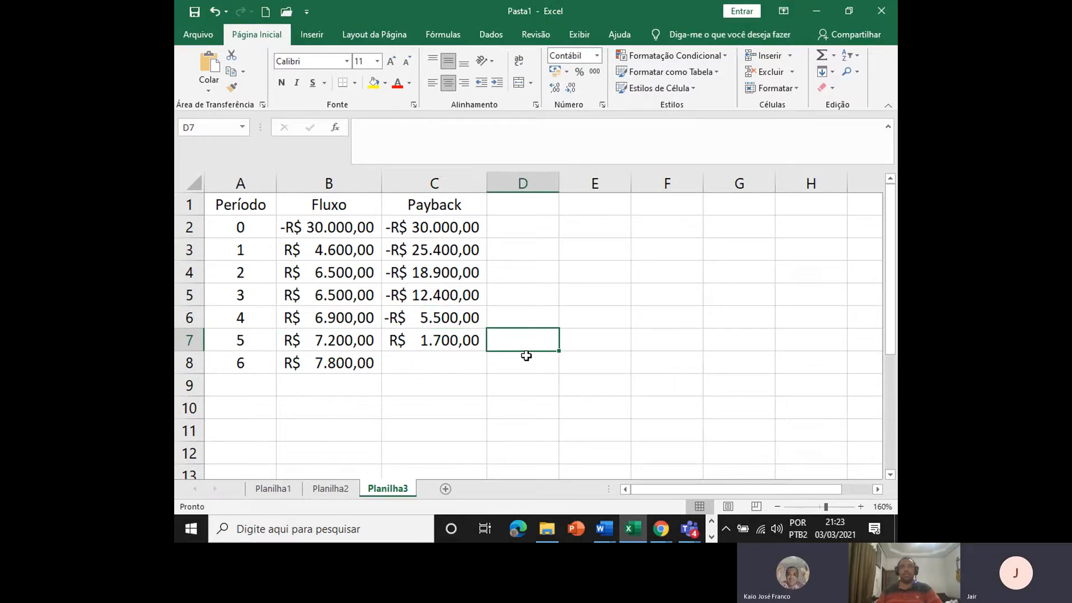
left_click(526, 315)
Calculate the fraction of period 5 needed to recover the investment in cell D2 with the formula =5500/7200.
left_click(531, 229)
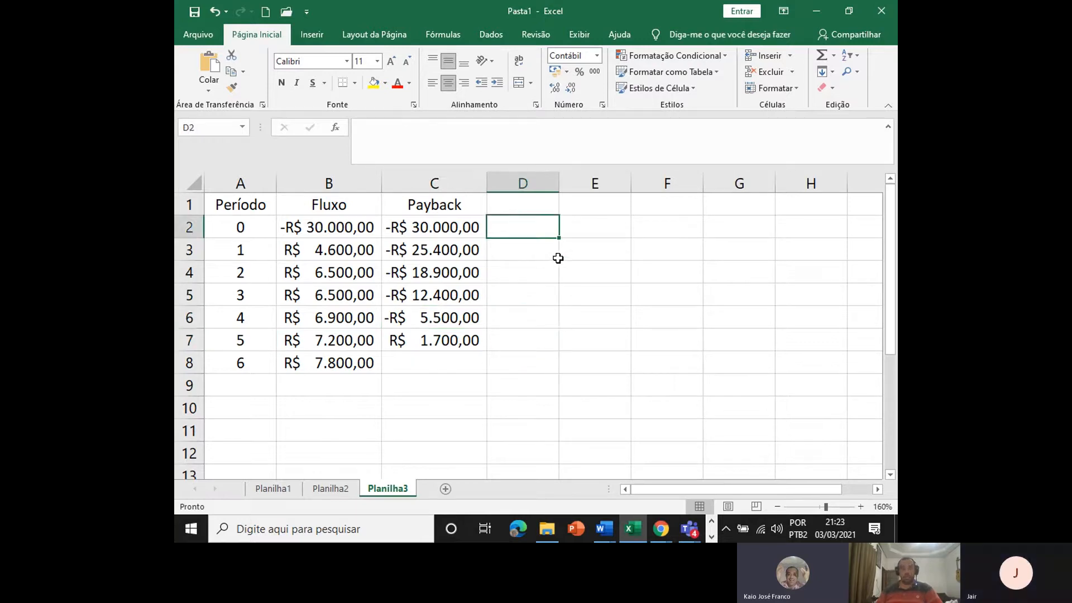
type("=")
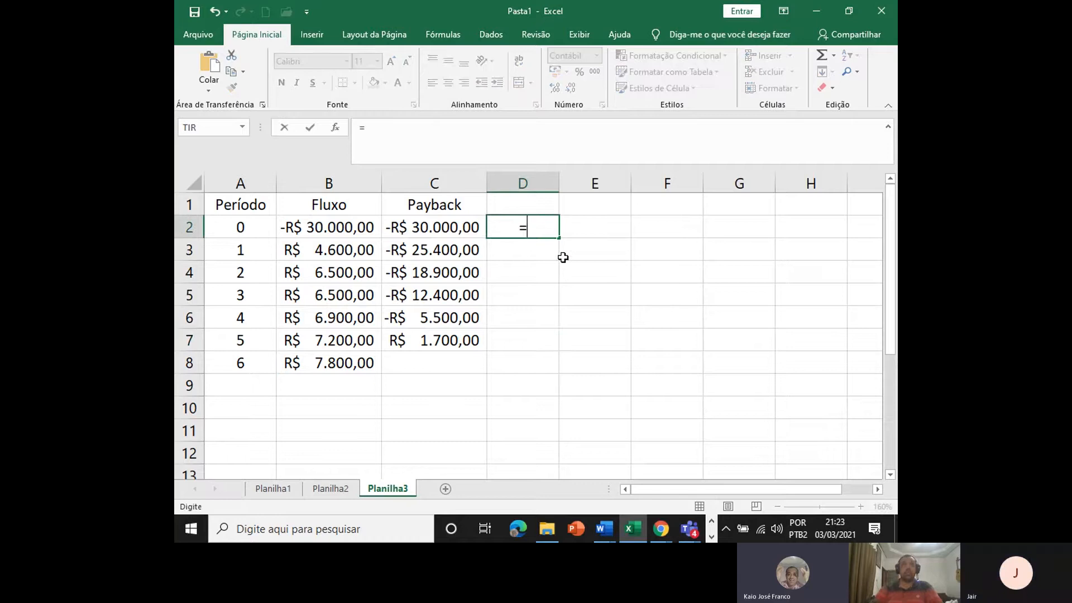
type("5000")
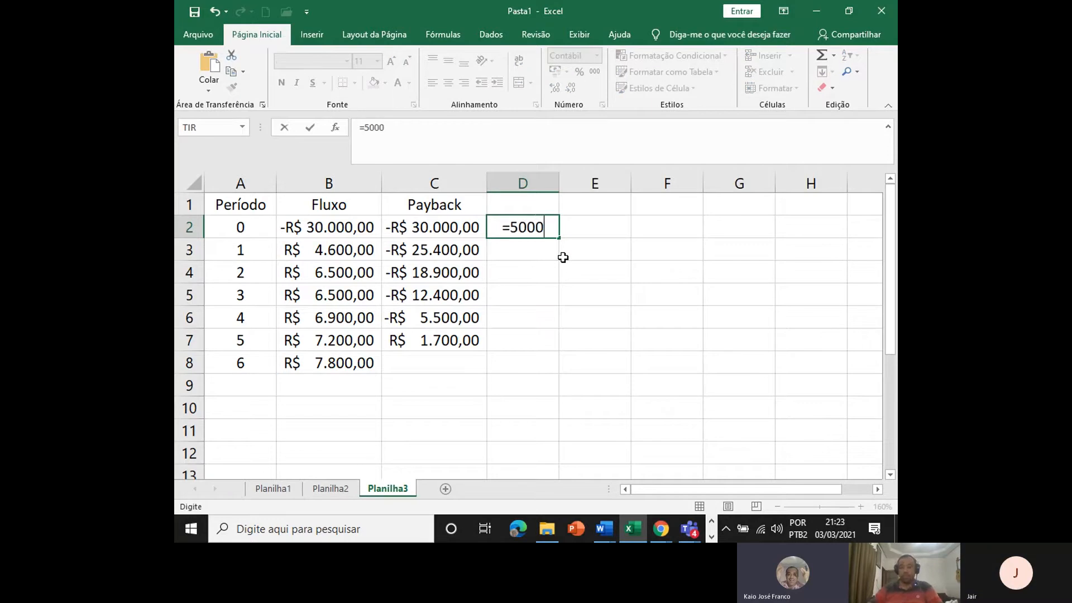
key("BackSpace")
key("BackSpace")
key("BackSpace")
type("500/")
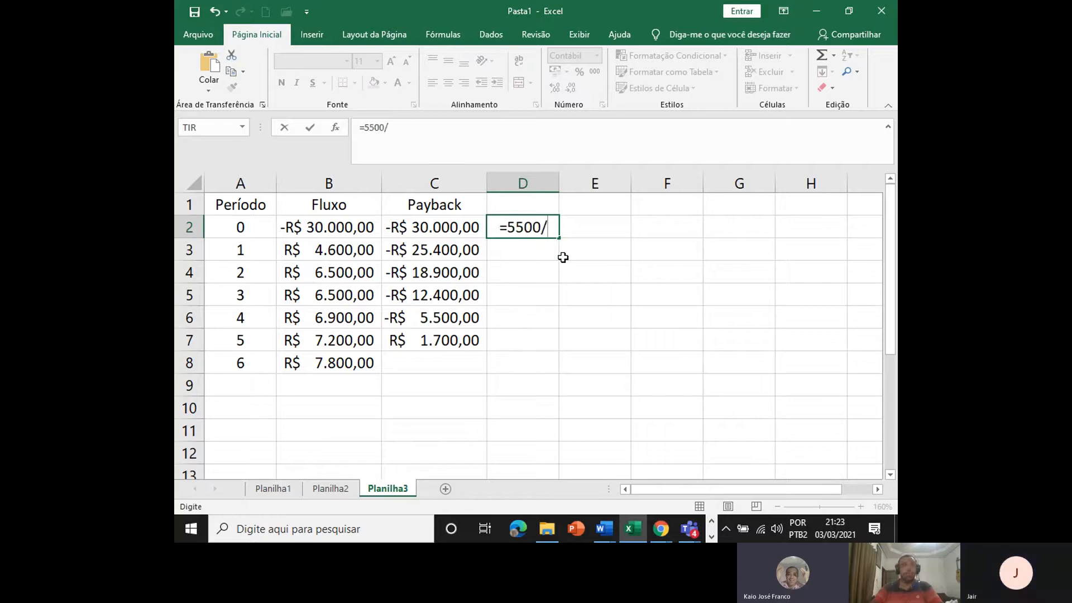
type("7200")
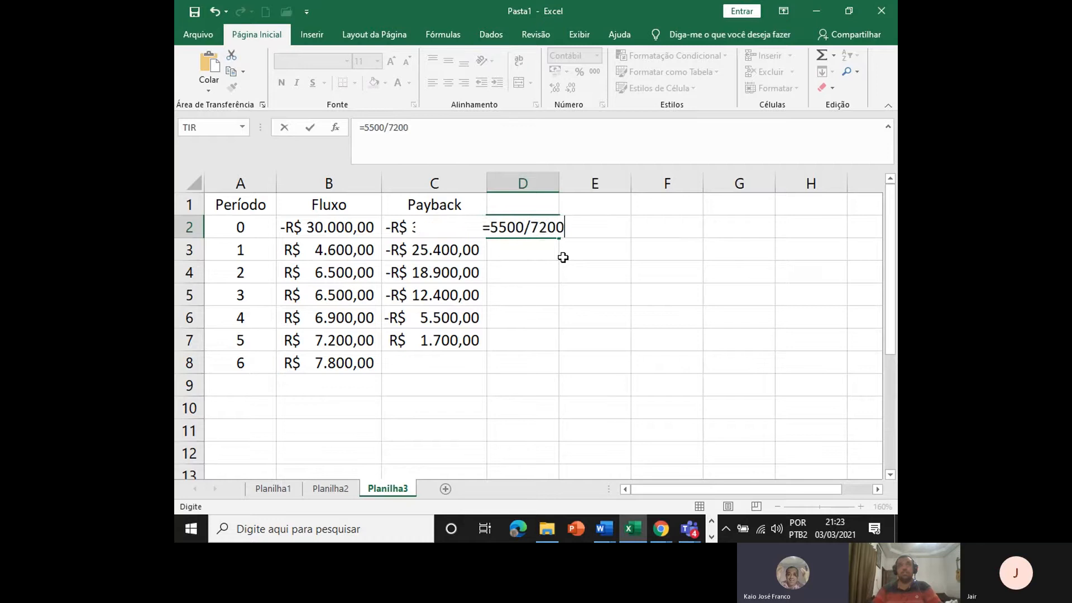
key("Return")
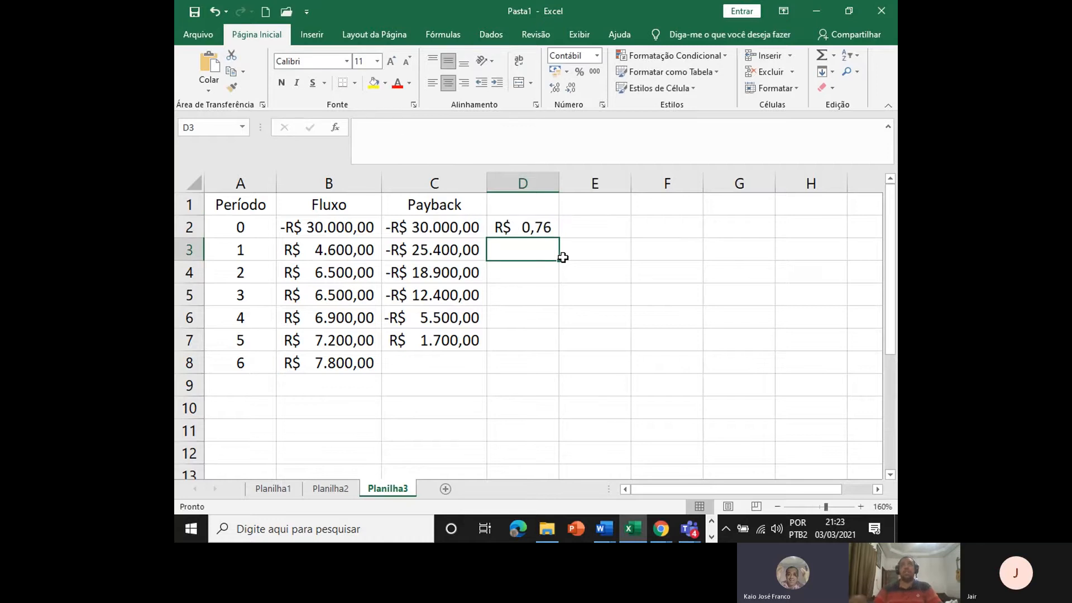
left_click(522, 182)
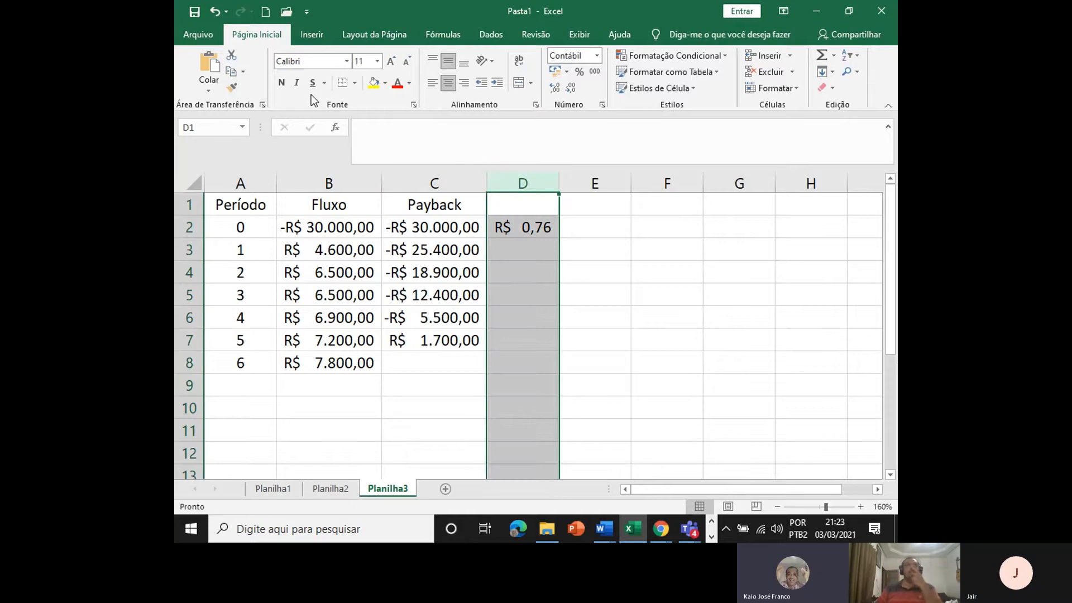
left_click(568, 72)
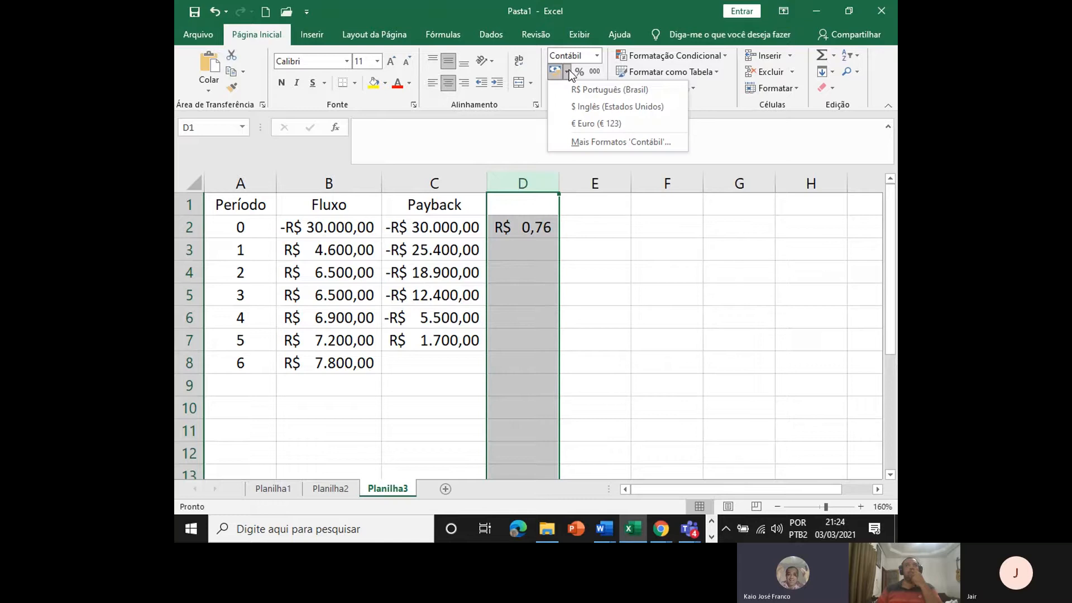
left_click(520, 183)
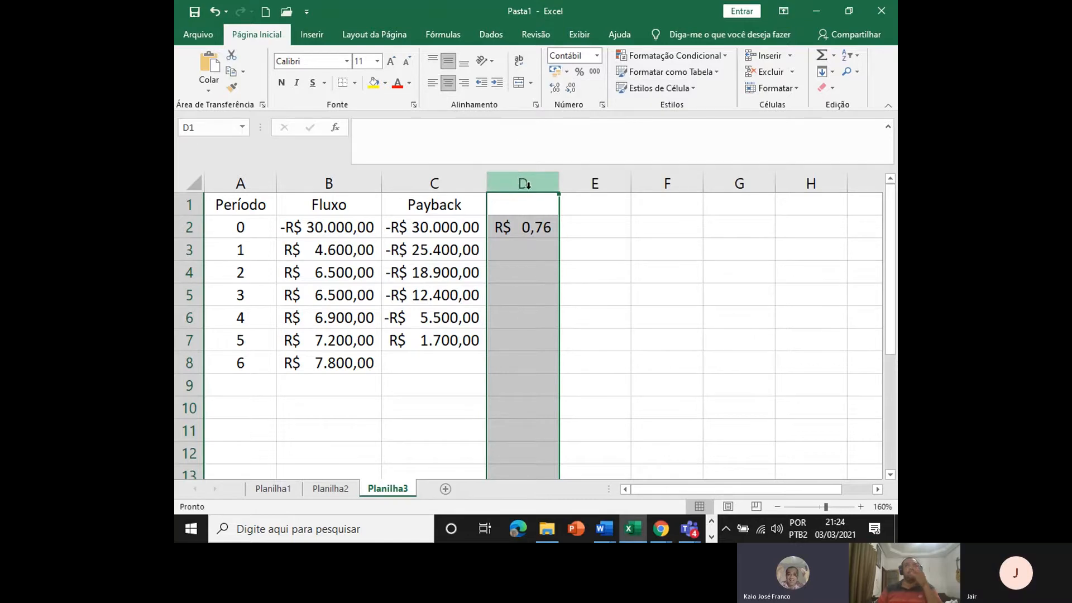
Enter the unit label Ano in cell E2, beside the calculated fraction of the year.
left_click(583, 221)
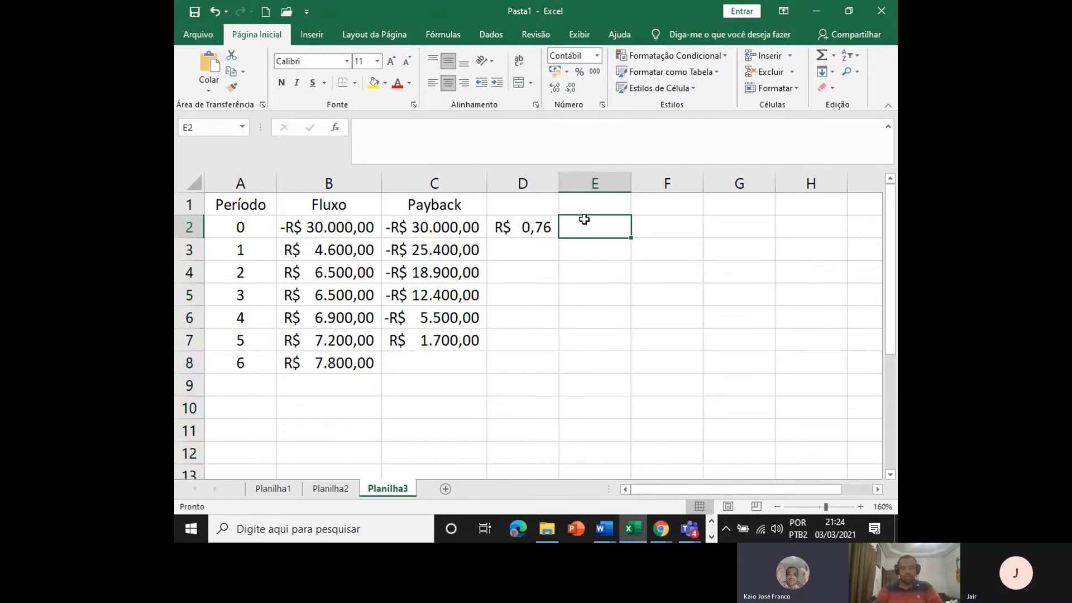
type("Ano")
key("Return")
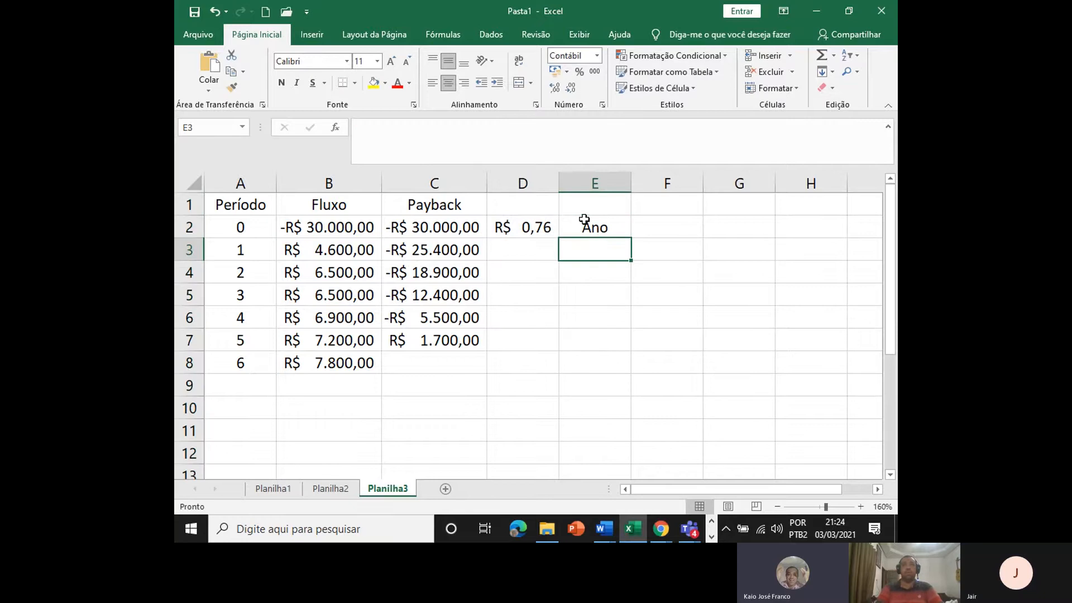
Change the number format of the year fraction in cell D2 to Geral.
left_click(527, 224)
left_click(790, 96)
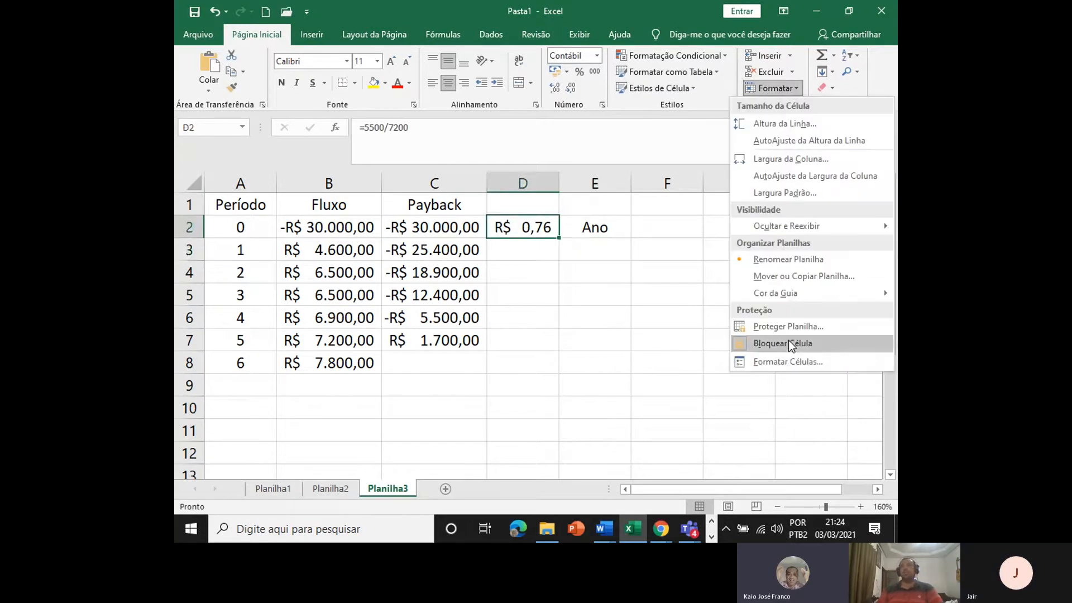
left_click(789, 359)
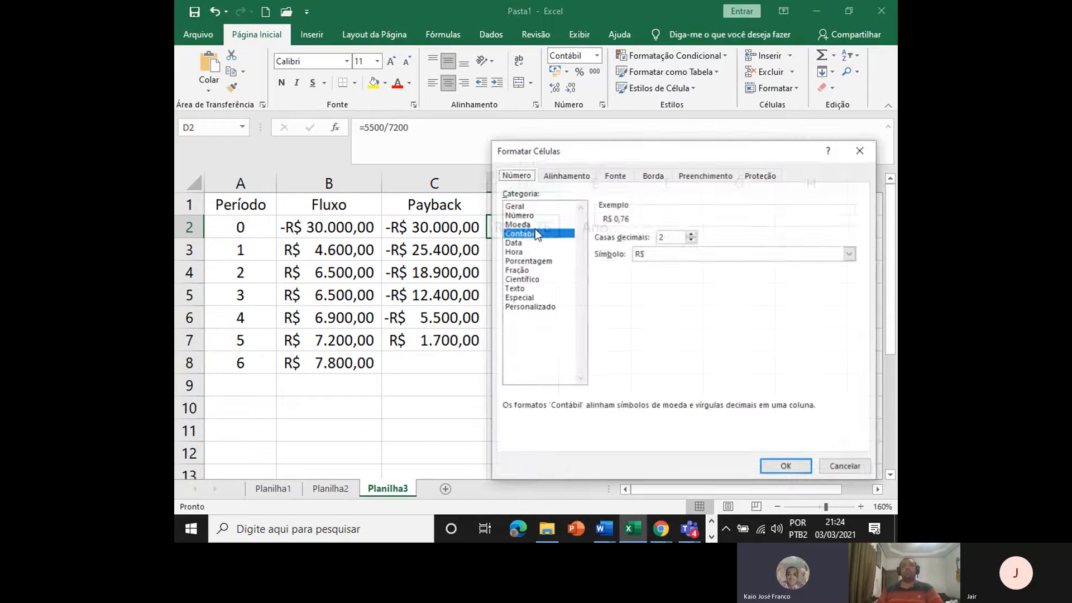
left_click(529, 206)
left_click(799, 469)
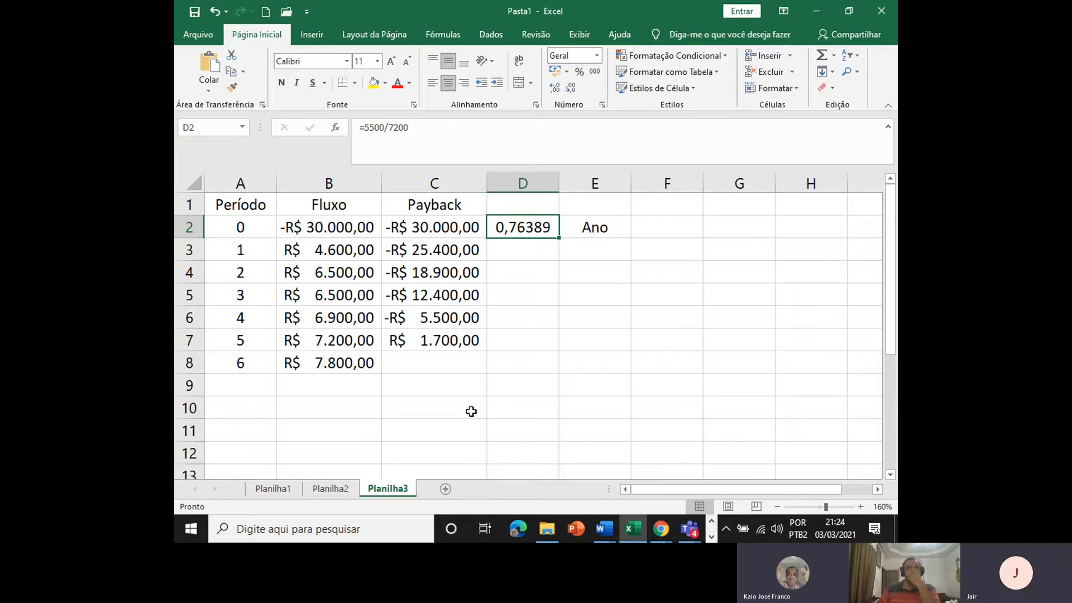
Enter the column heading Prazo in cell D1.
left_click(523, 201)
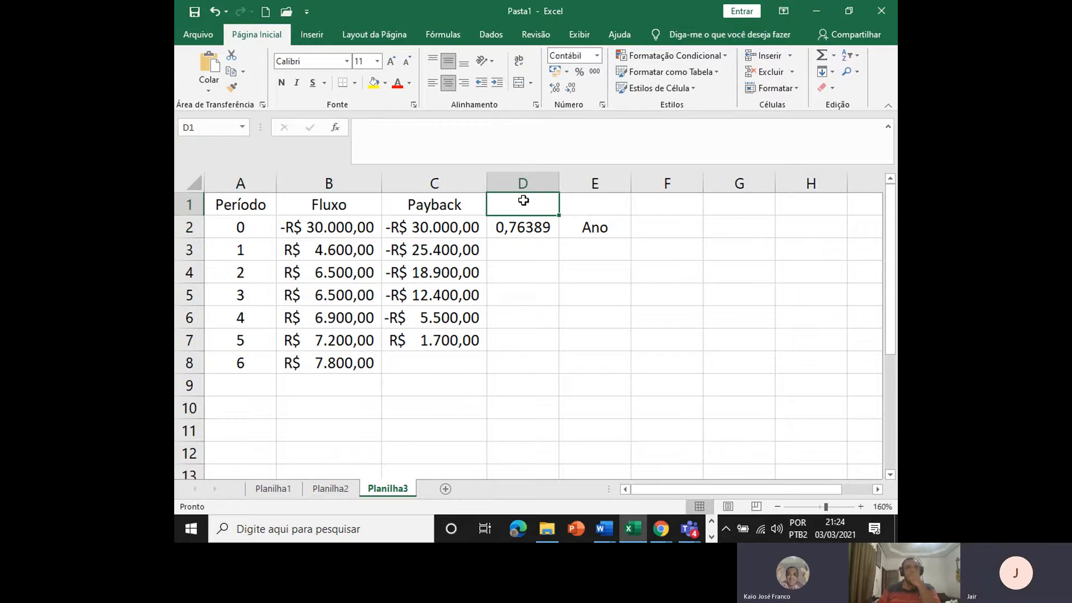
type("Prazo")
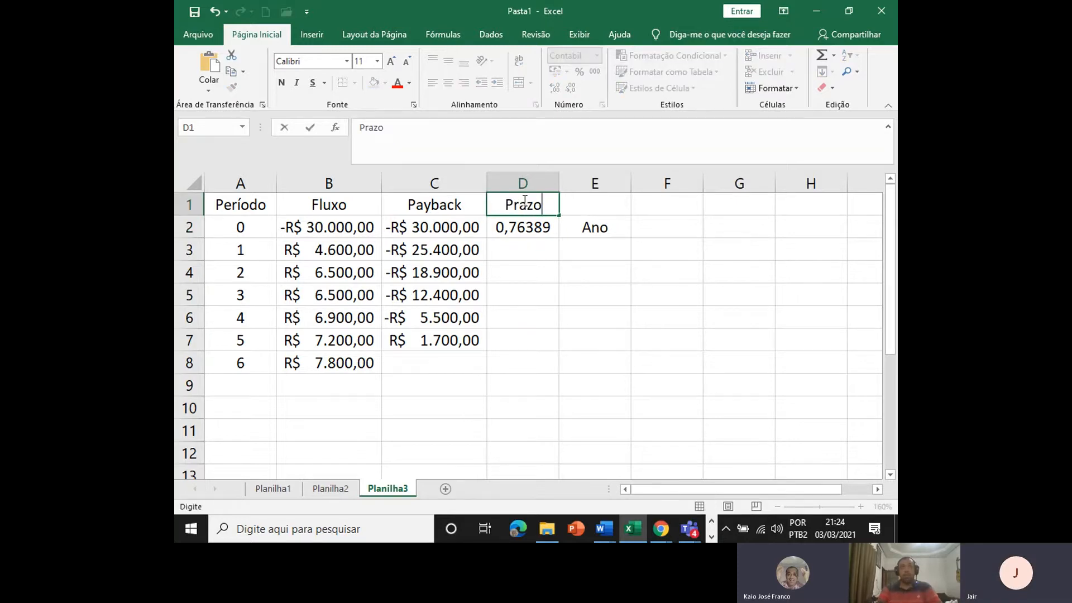
key("Return")
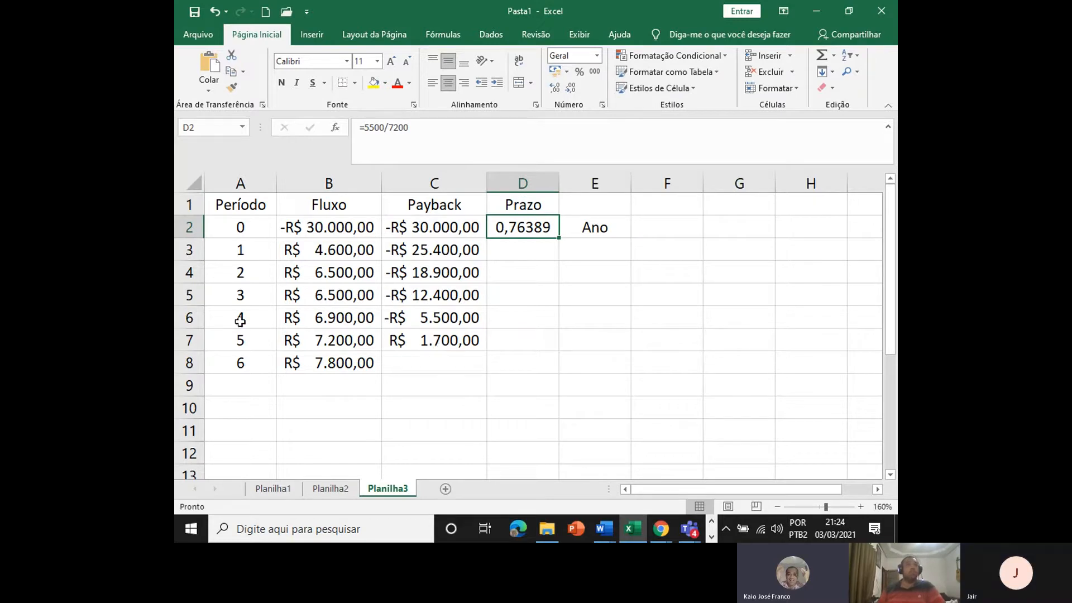
Review the period 4 row and enter the unit label Dias in cell E3.
left_click_drag(229, 319, 400, 323)
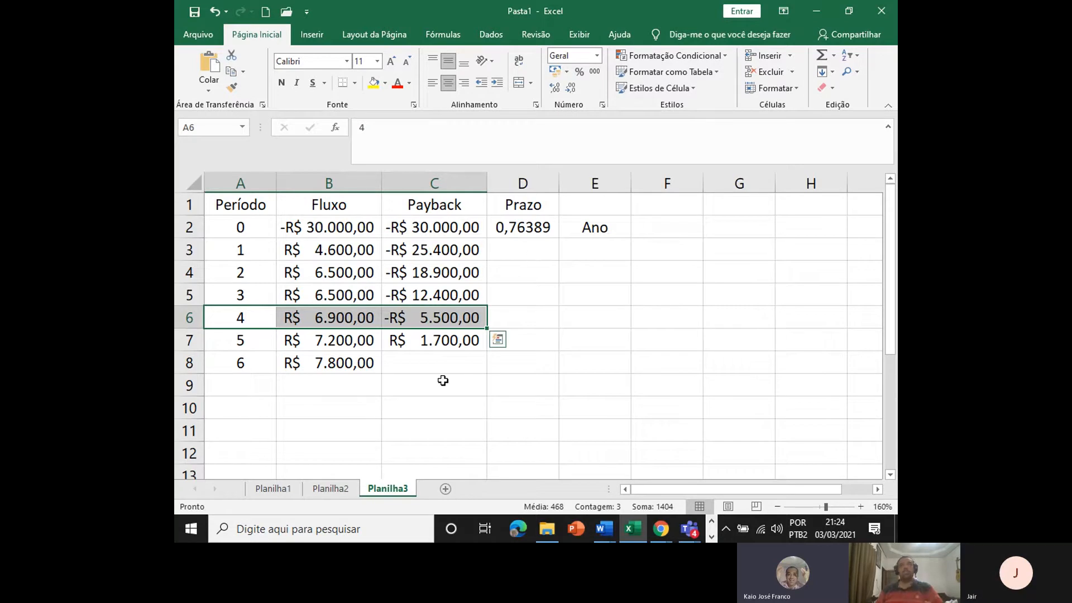
left_click(522, 243)
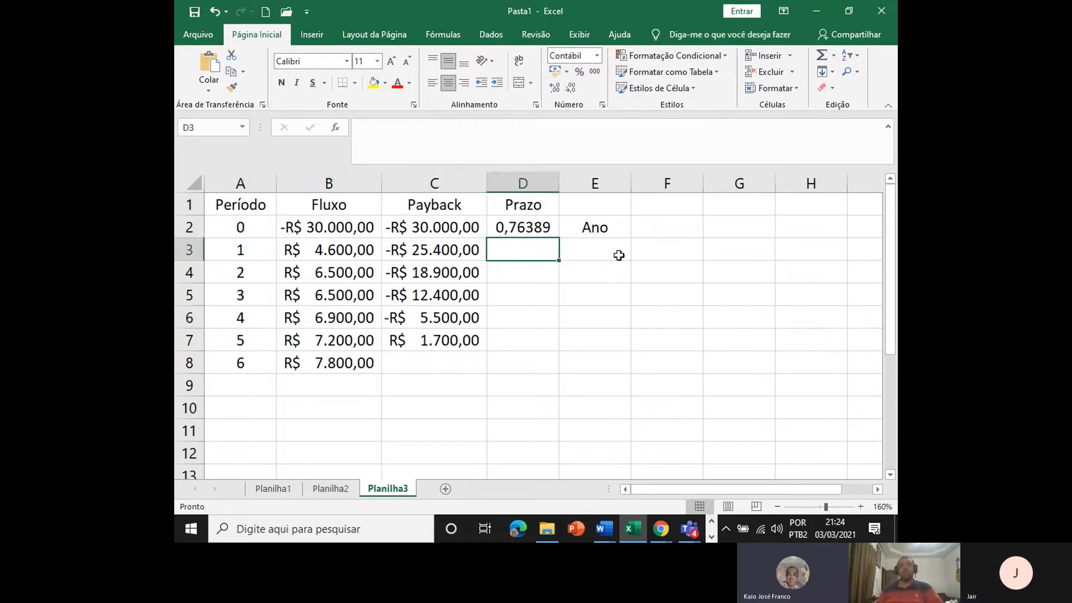
left_click(588, 251)
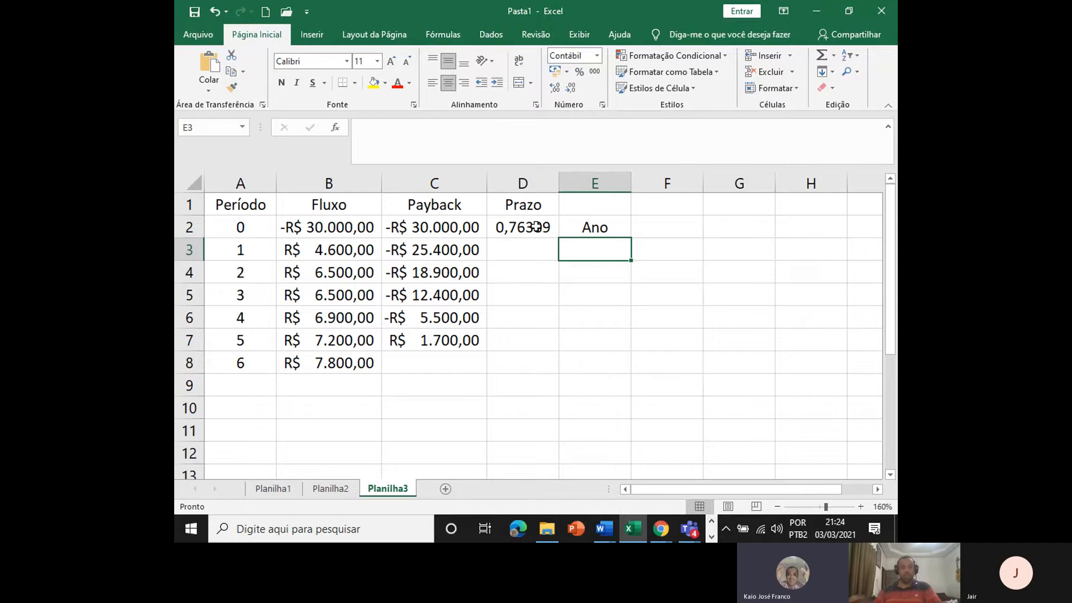
type("Dias")
key("Return")
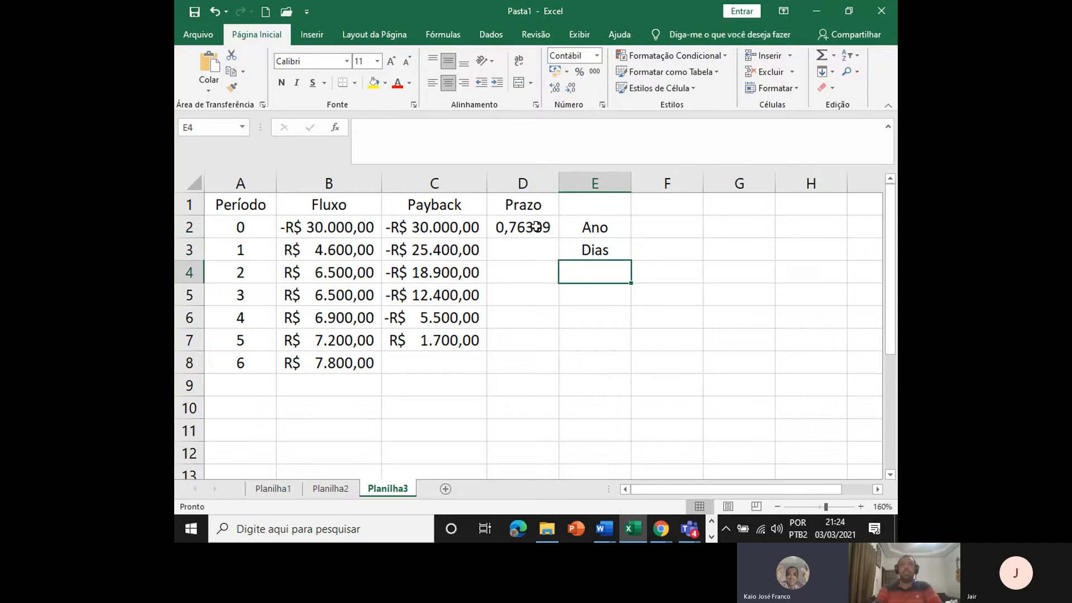
Set the unit label in cell E3 to meses.
left_click(522, 256)
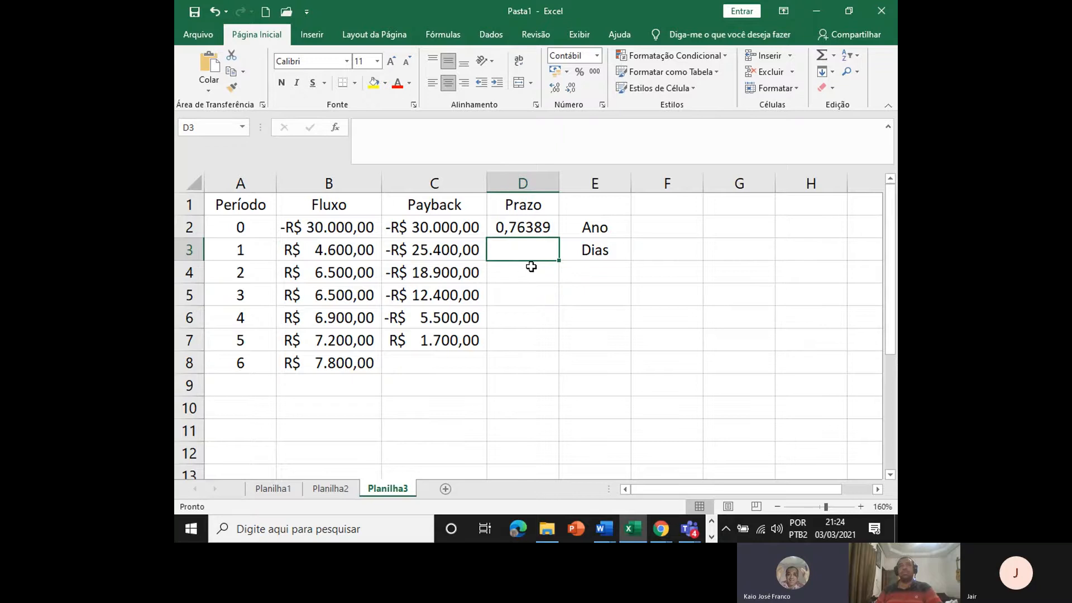
left_click(593, 250)
type("me")
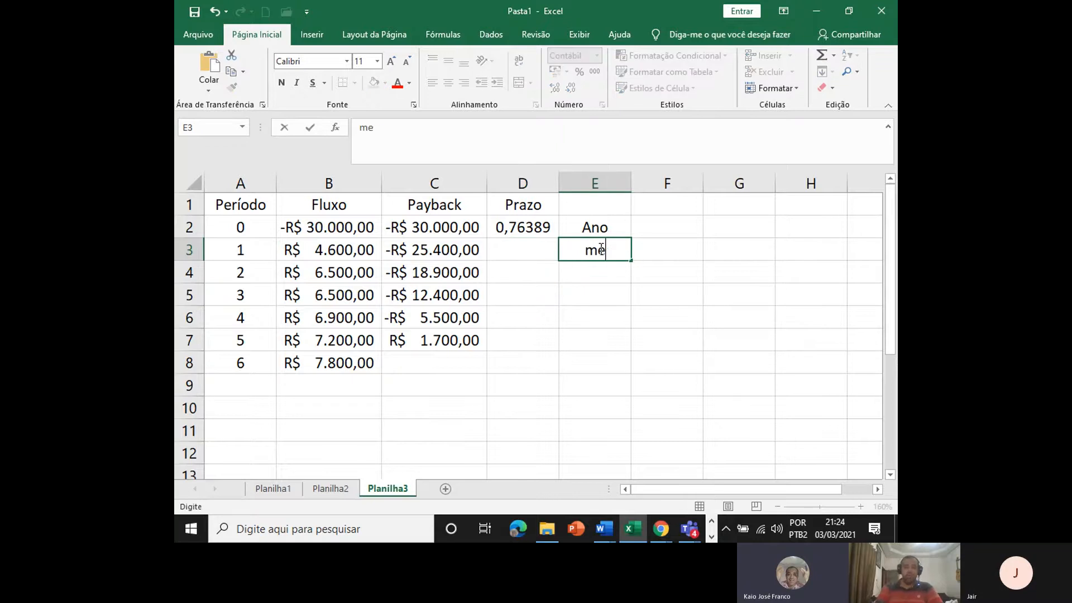
type("ses")
key("Return")
left_click(600, 249)
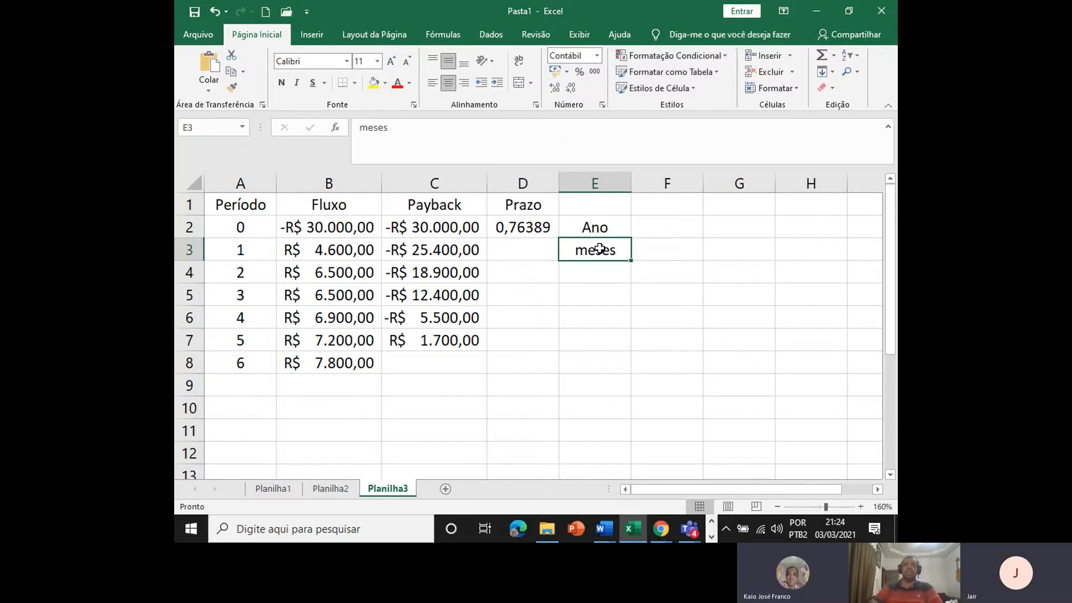
Convert the year fraction to months in cell D3 with the formula =12*D2.
left_click(530, 247)
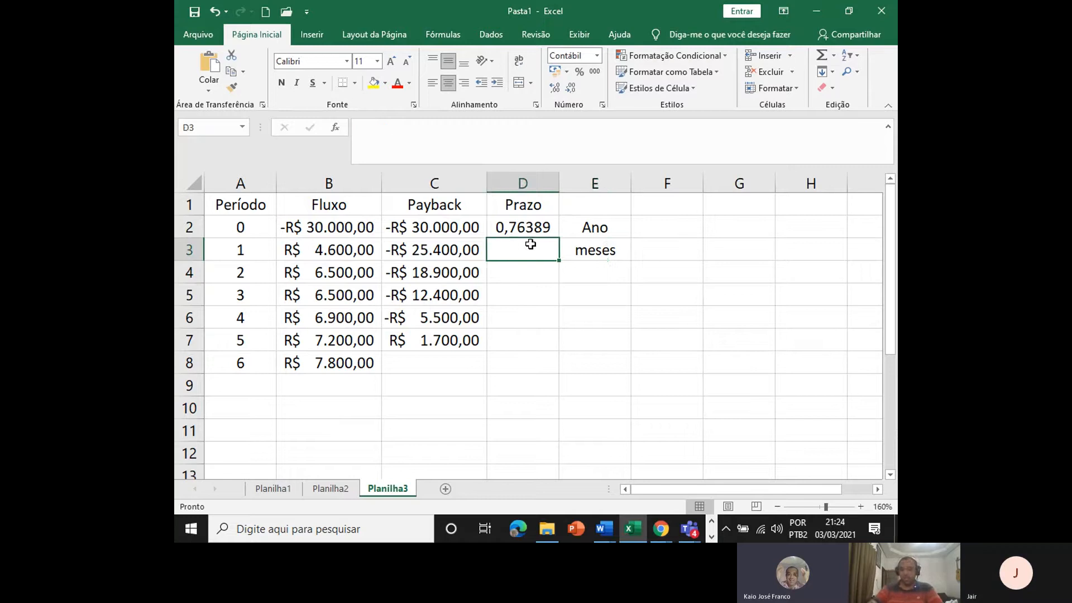
type("=12")
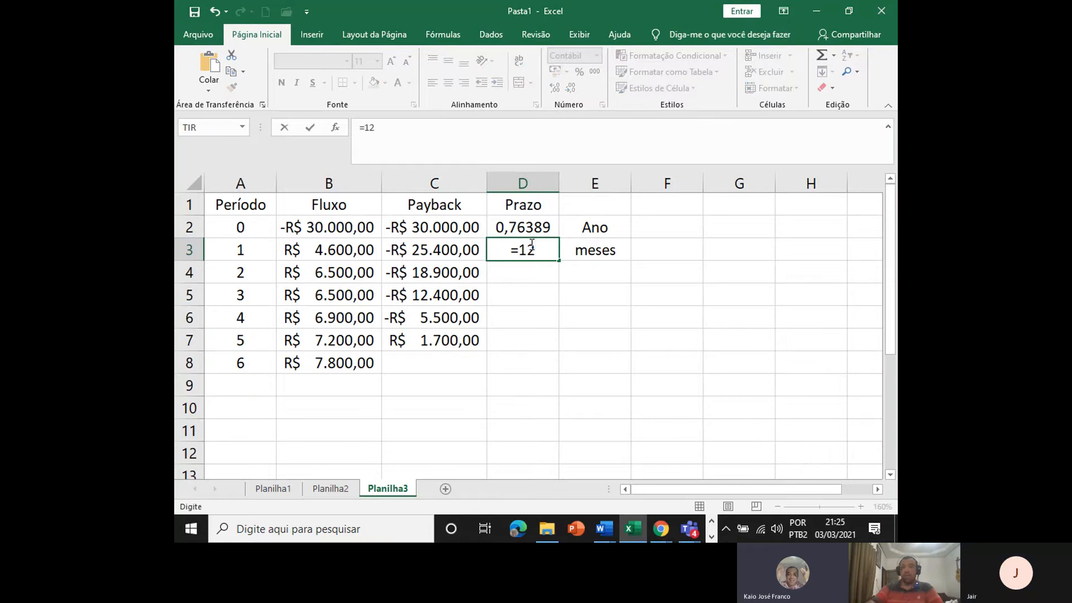
type("*")
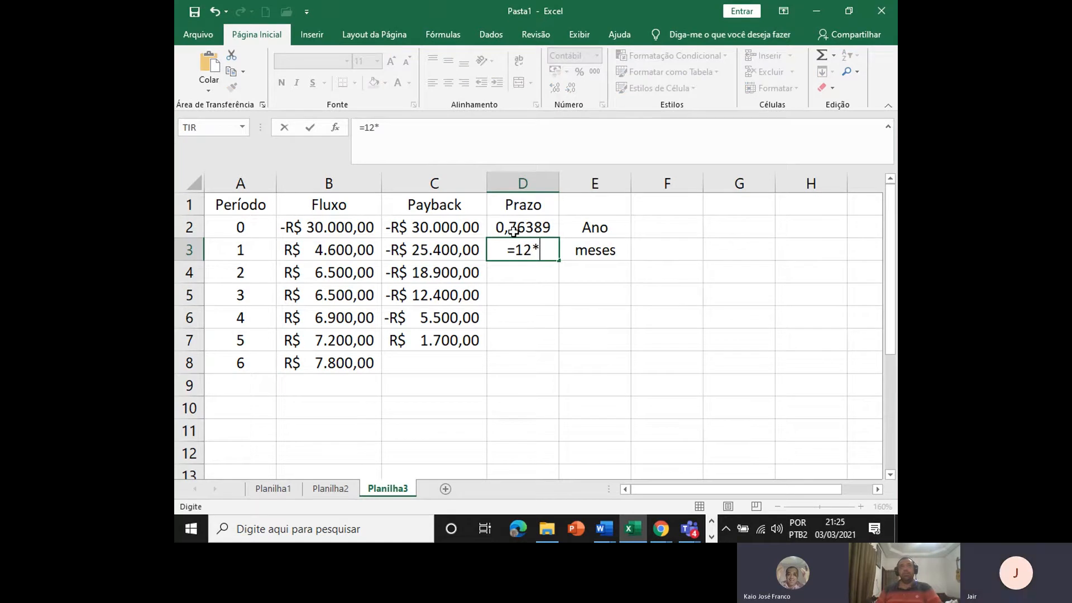
left_click(513, 231)
key("Return")
Apply the Geral number format to the whole Prazo column D.
left_click(531, 178)
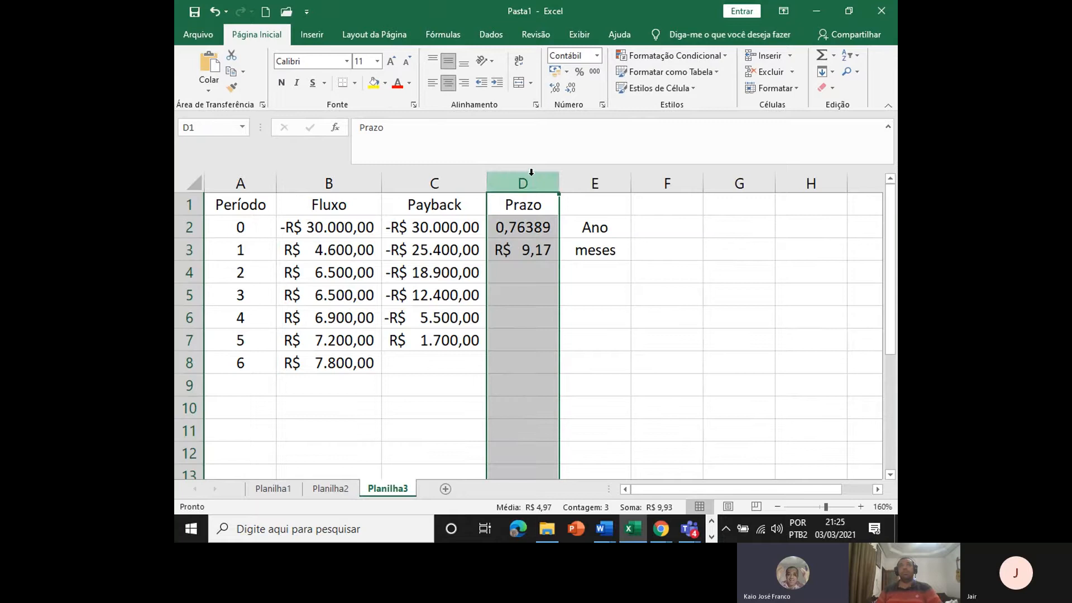
left_click(772, 87)
left_click(780, 363)
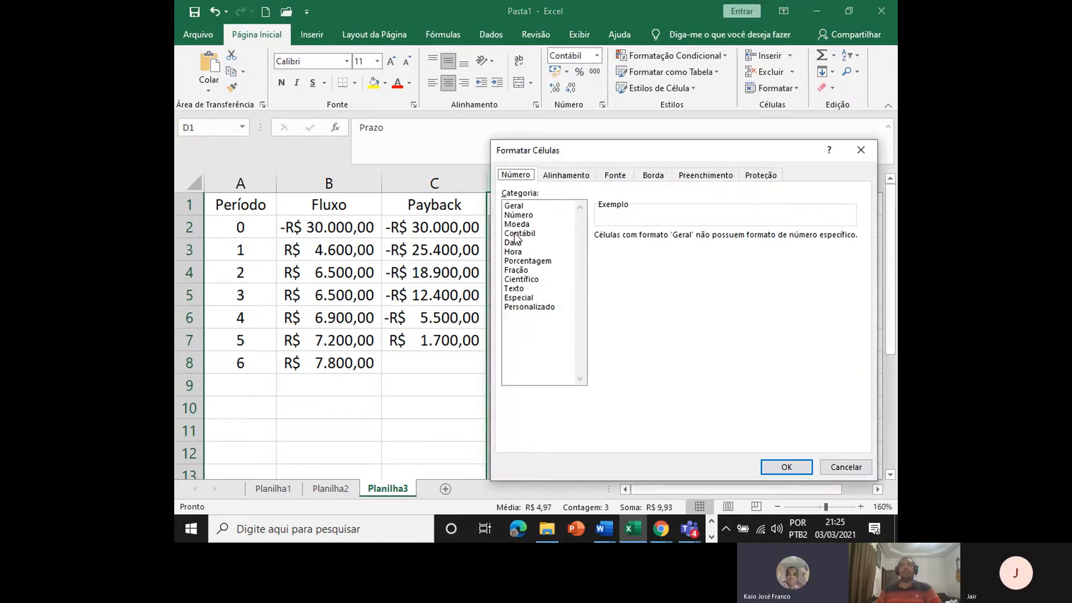
left_click(515, 206)
left_click(786, 467)
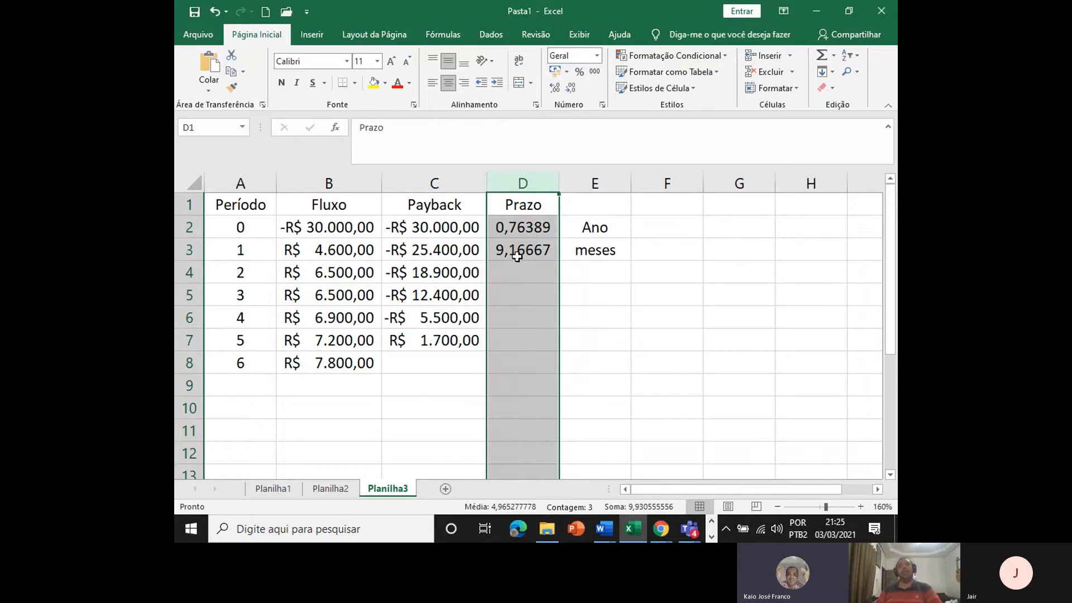
left_click(547, 272)
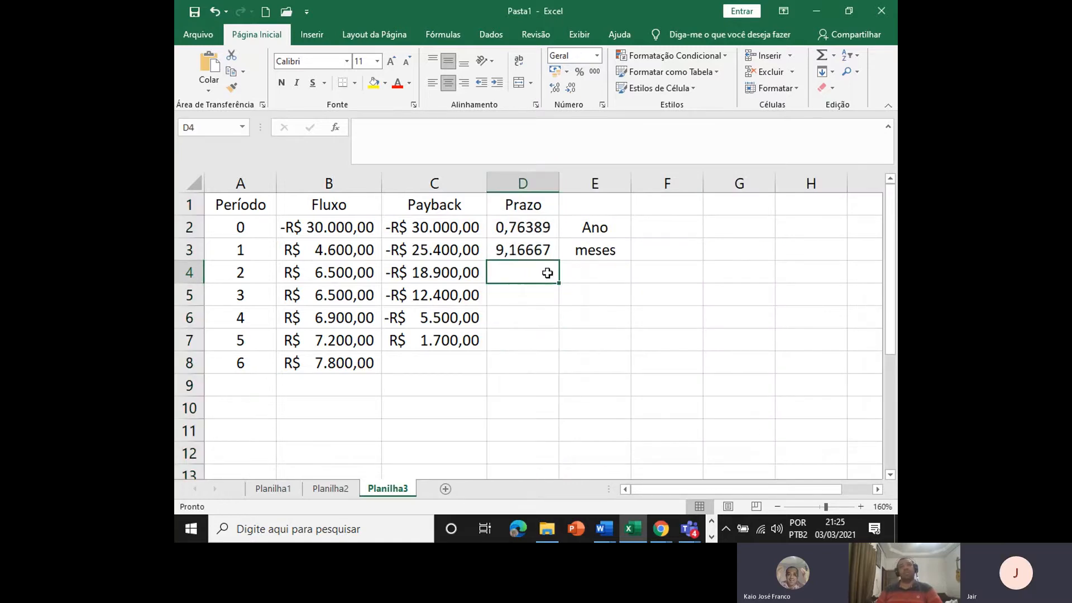
left_click(523, 246)
left_click(523, 276)
left_click(522, 247)
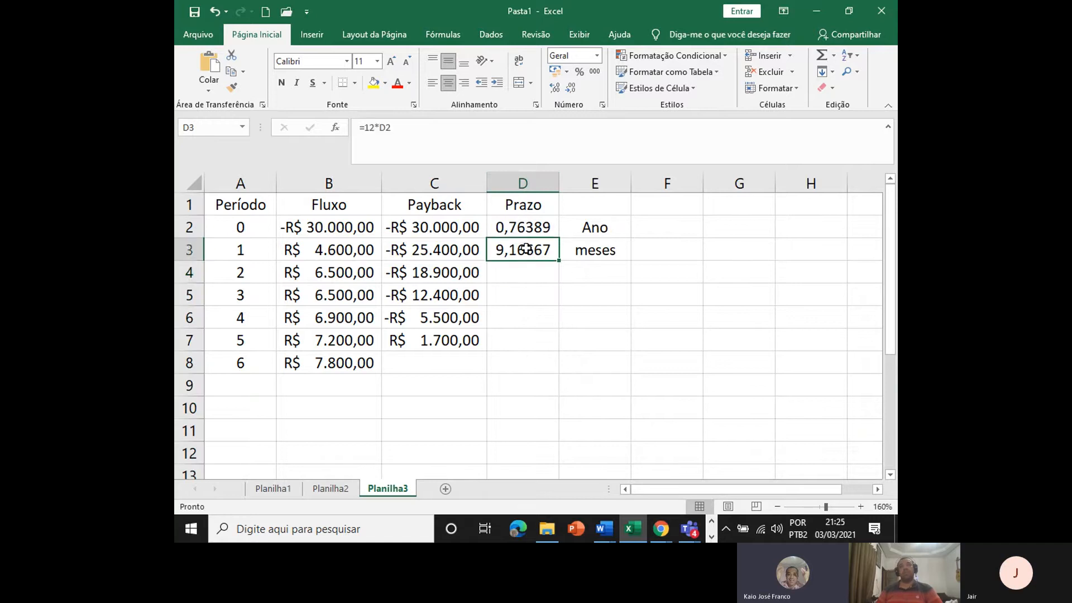
left_click(575, 248)
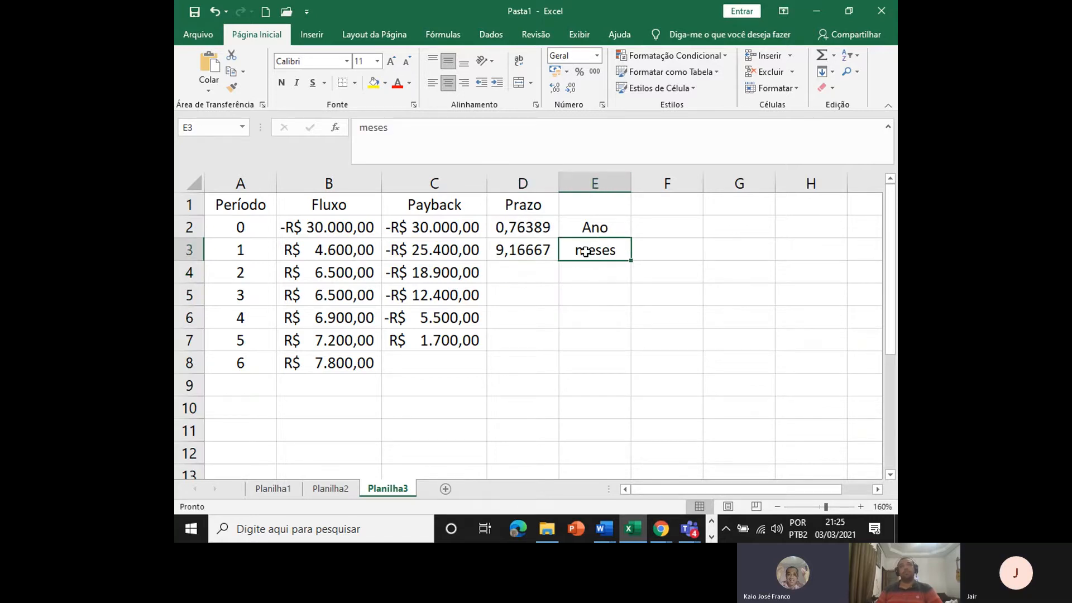
Enter the label Meses in cell E4 and the whole number of months, 9, in cell D4.
left_click(531, 270)
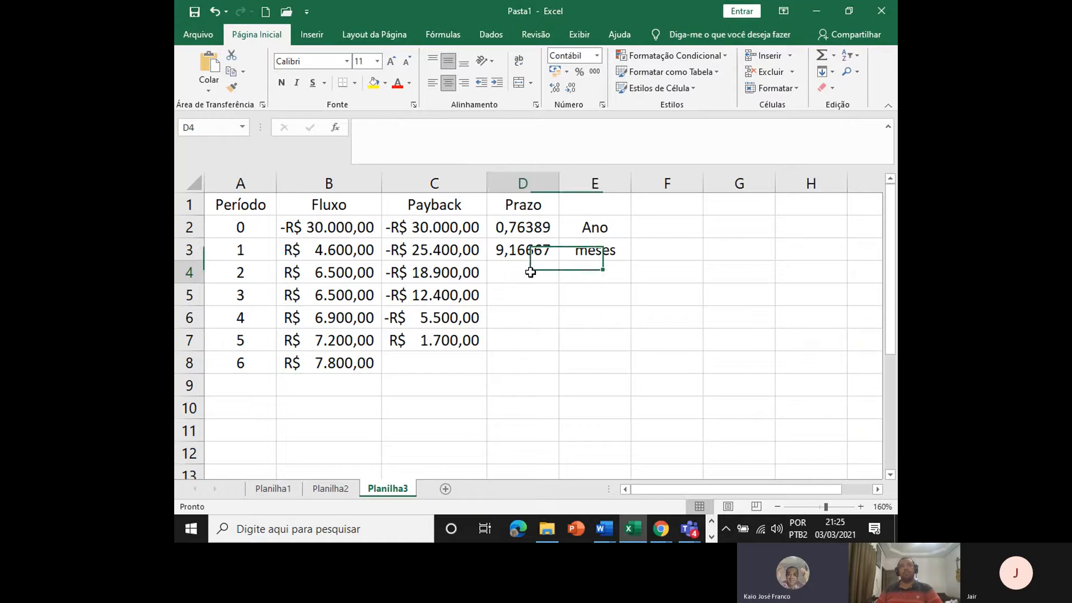
left_click(601, 271)
type("Meses")
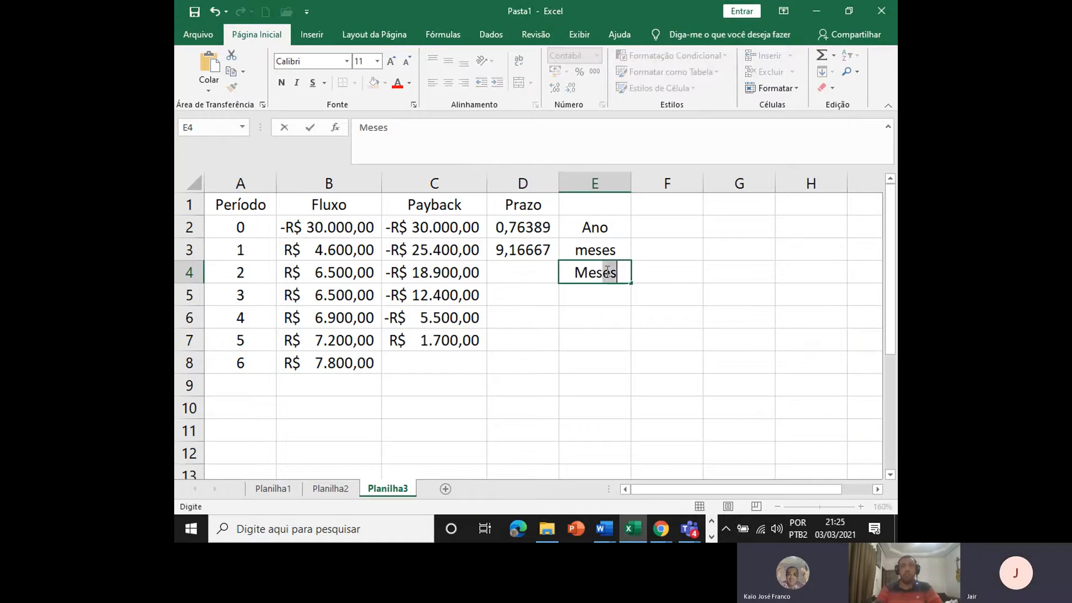
key("Return")
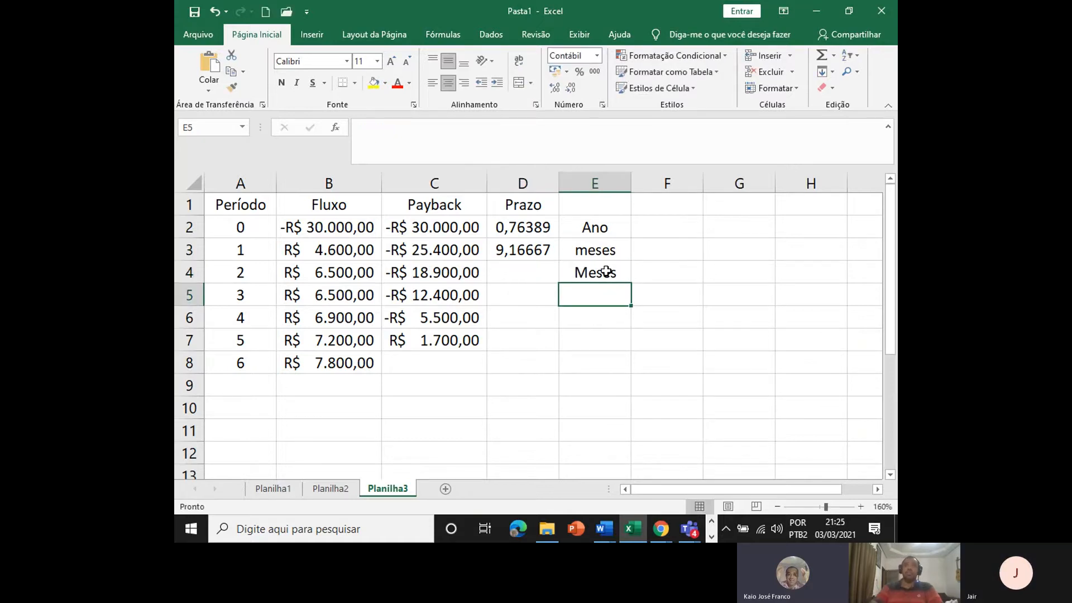
key("Up")
key("Left")
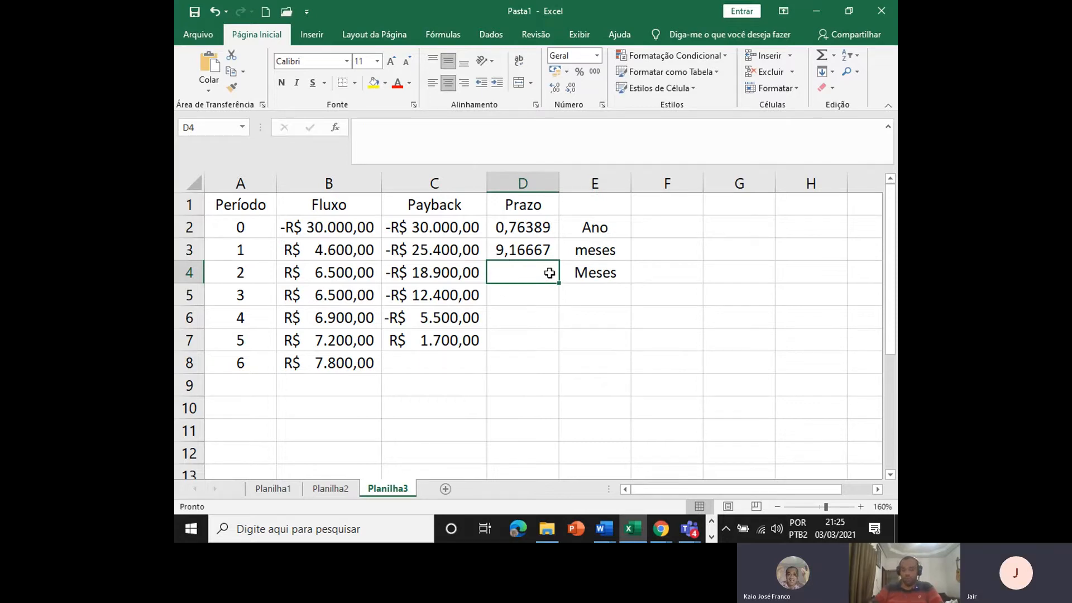
type("9")
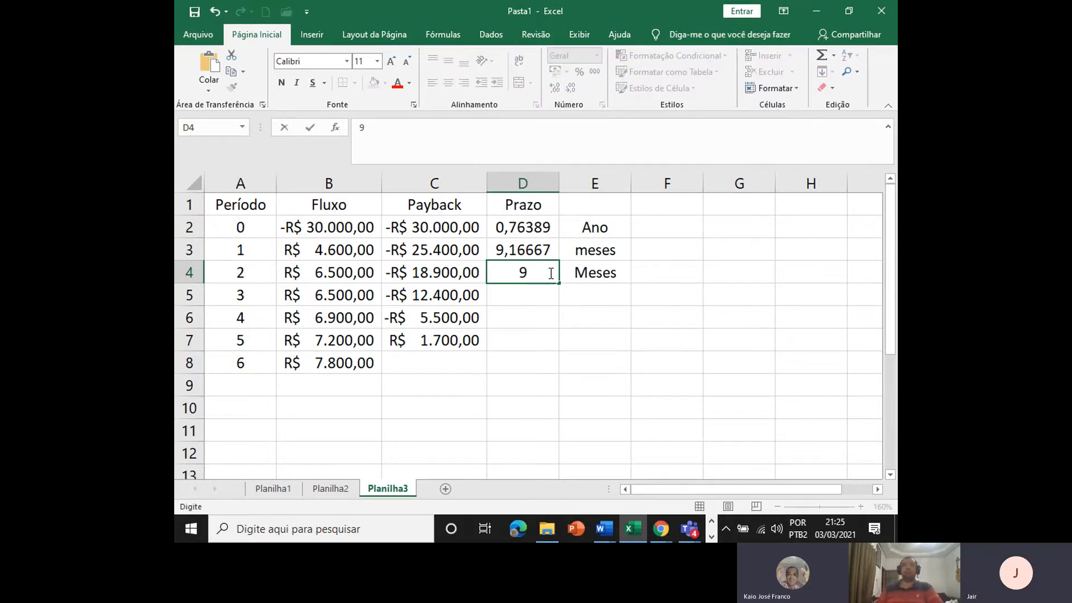
Enter the fractional month remainder 0,16667 in cell D5 and label it Dias in cell E5.
left_click(507, 294)
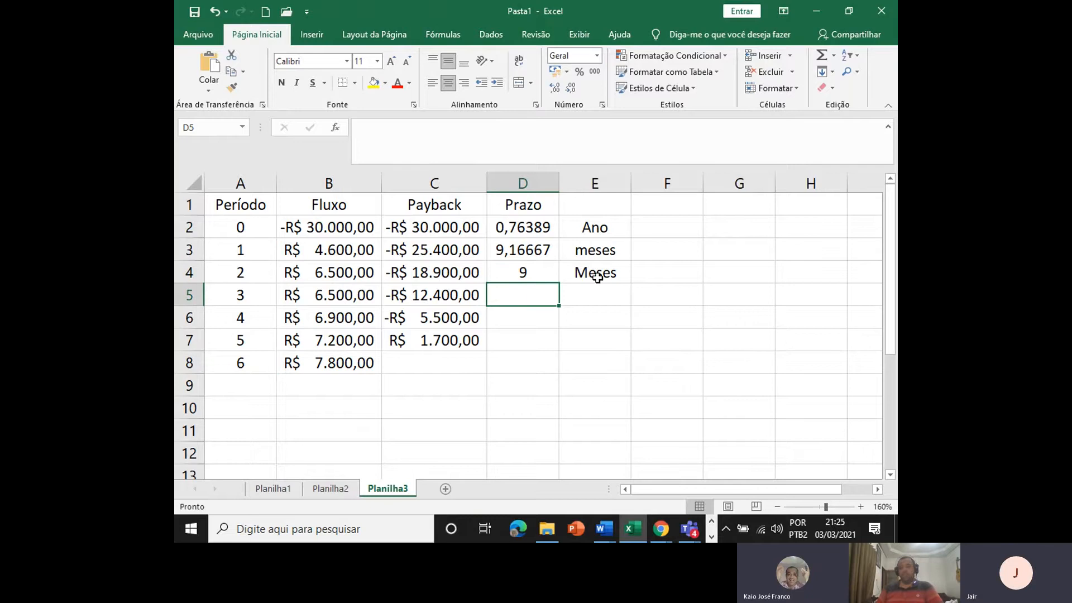
type(",16")
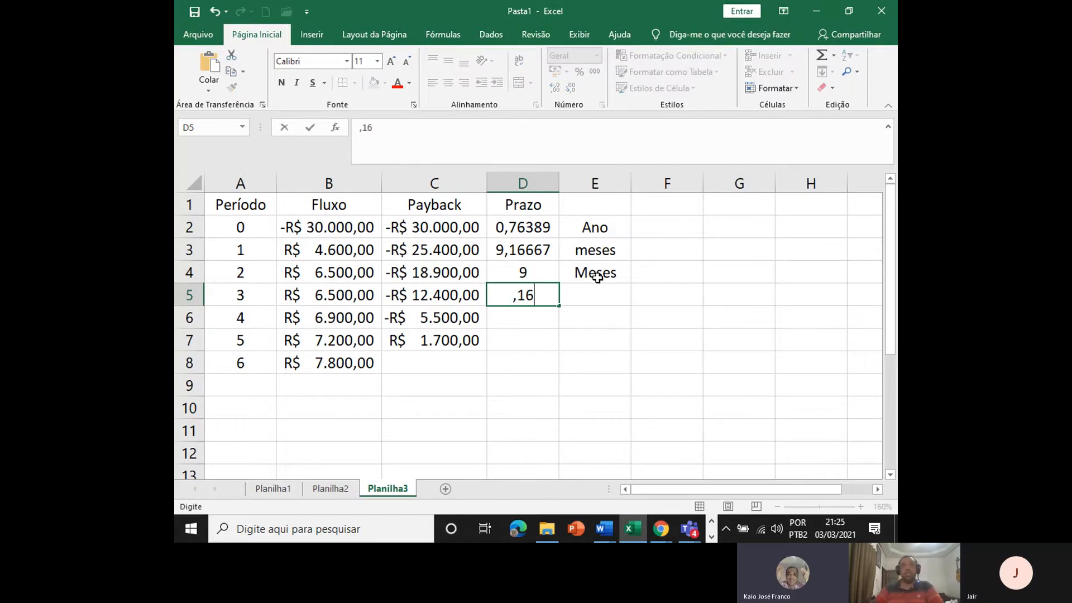
type("667")
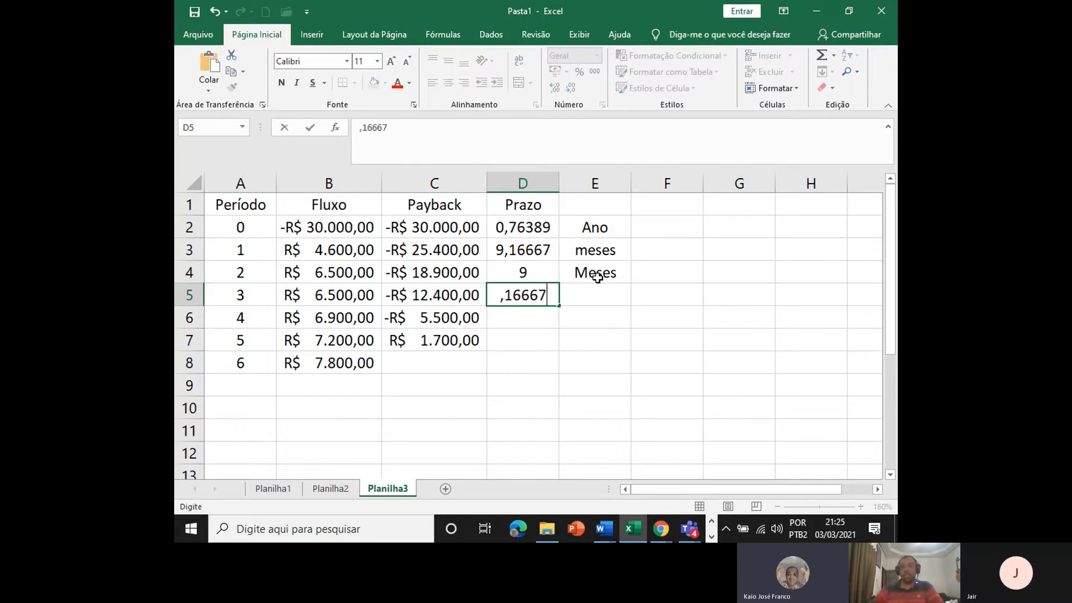
key("Return")
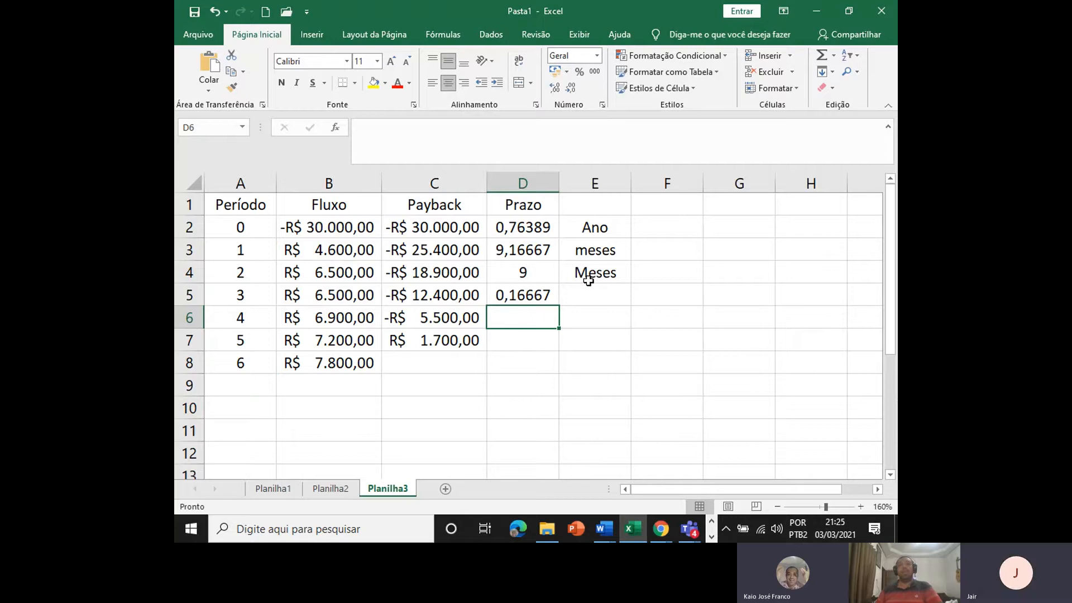
left_click(587, 290)
type("Dias")
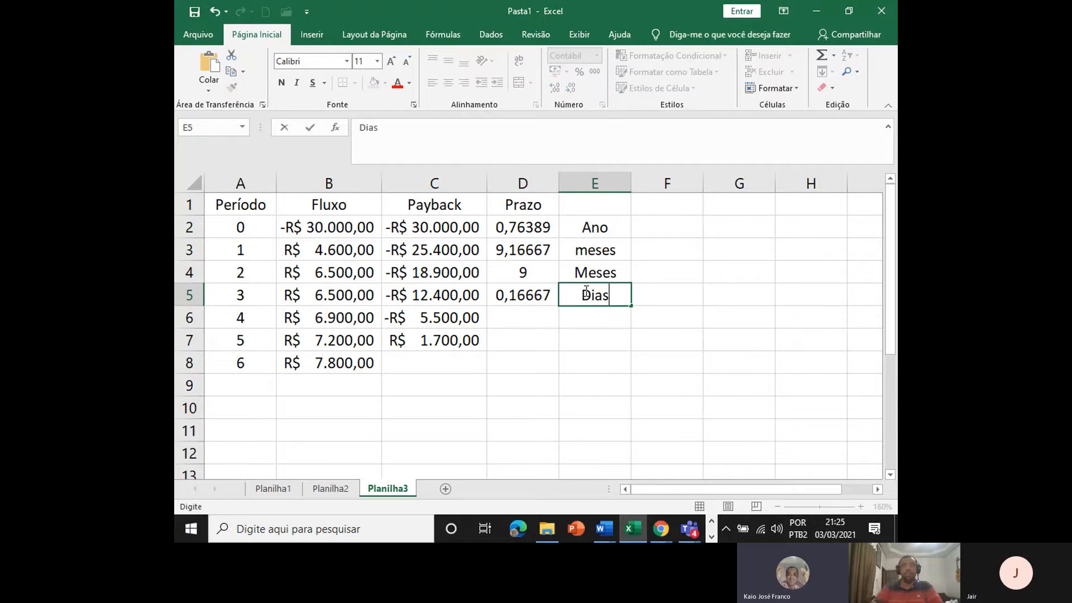
key("Return")
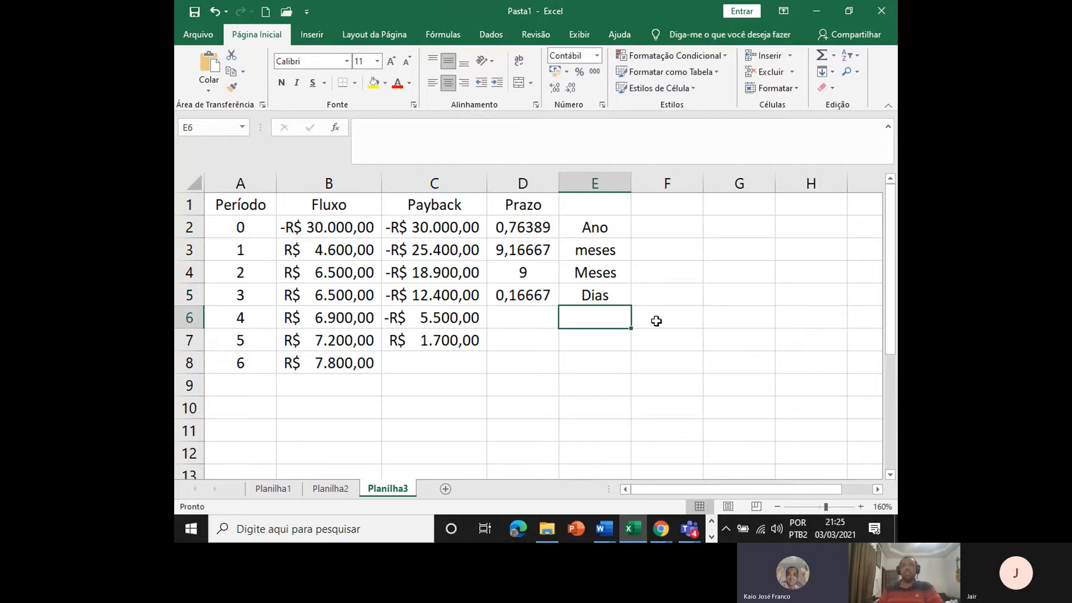
Convert the month remainder to days in cell D6 with the formula =30*D5.
left_click(506, 312)
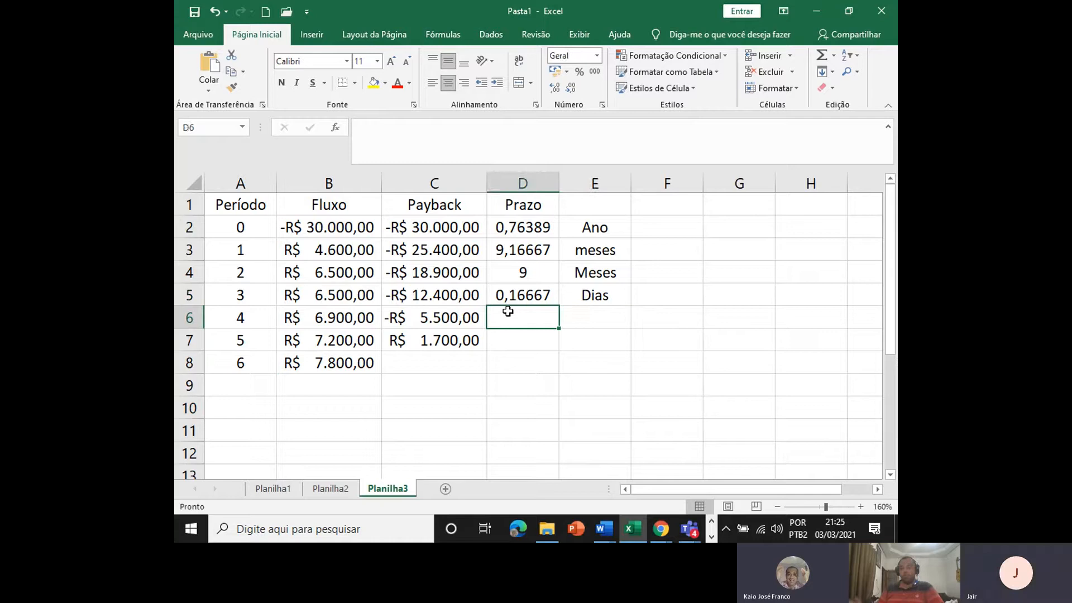
type("30")
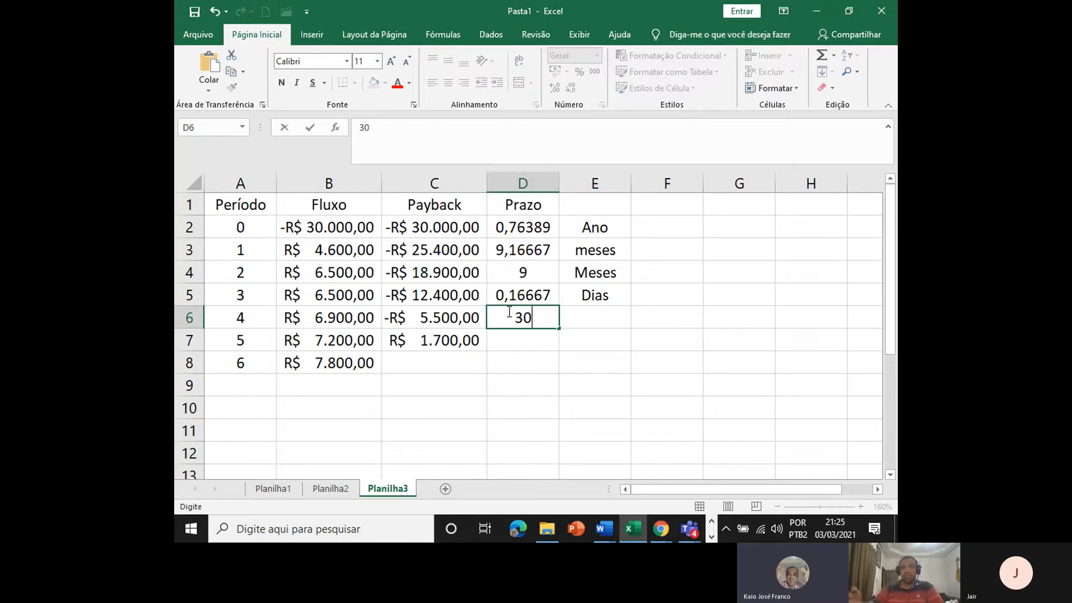
key("BackSpace")
key("BackSpace")
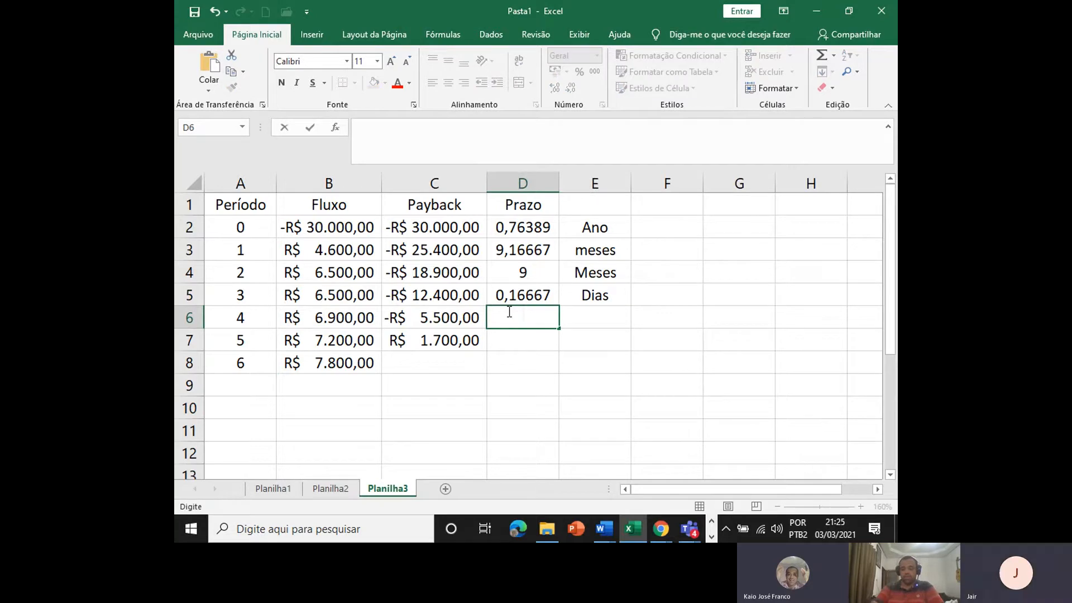
type("=30*")
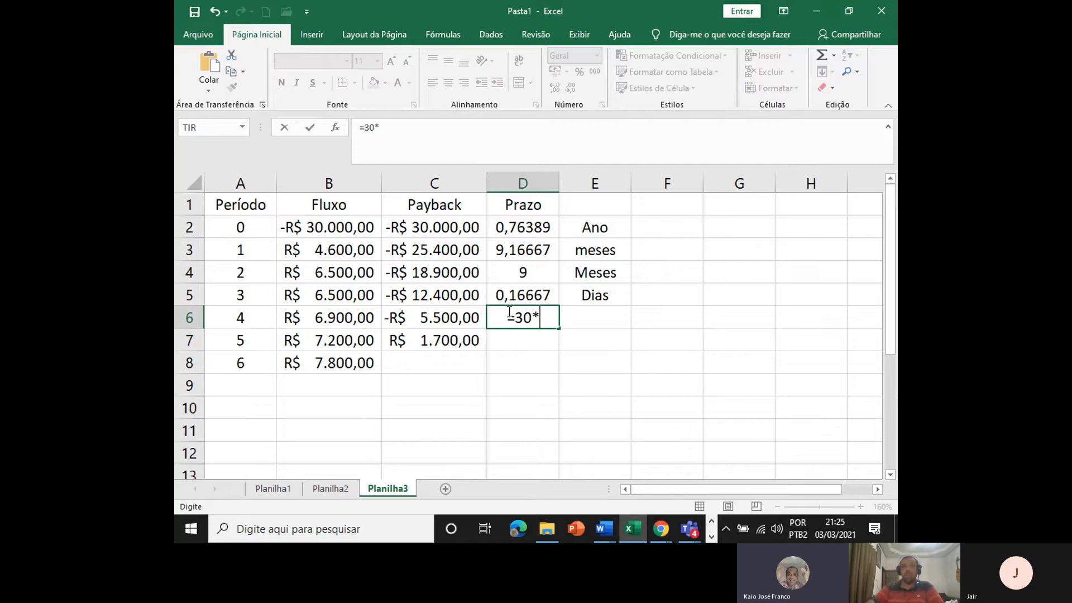
left_click(504, 295)
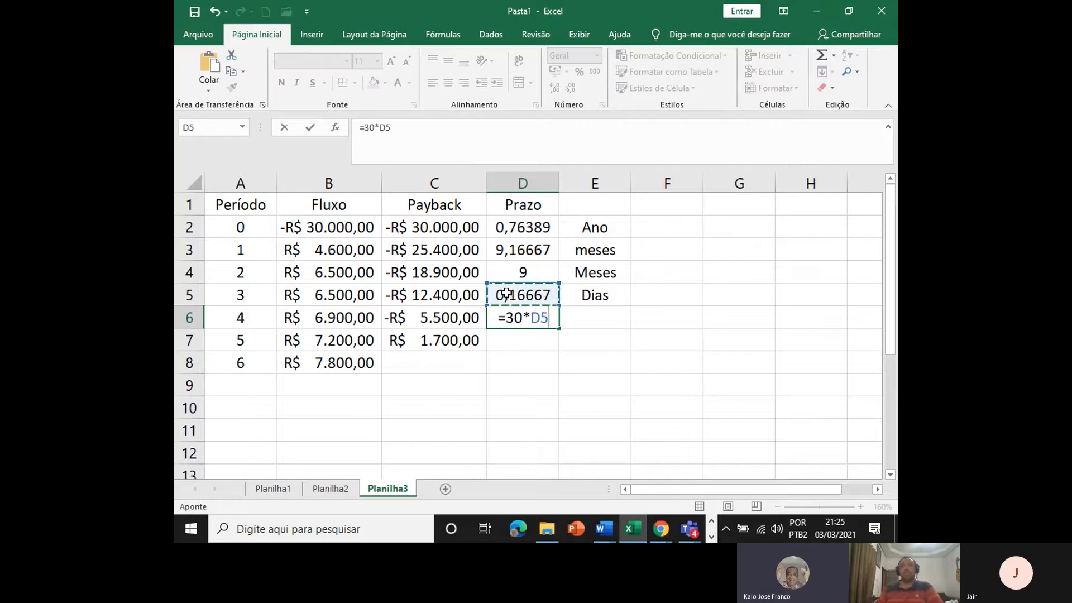
key("Return")
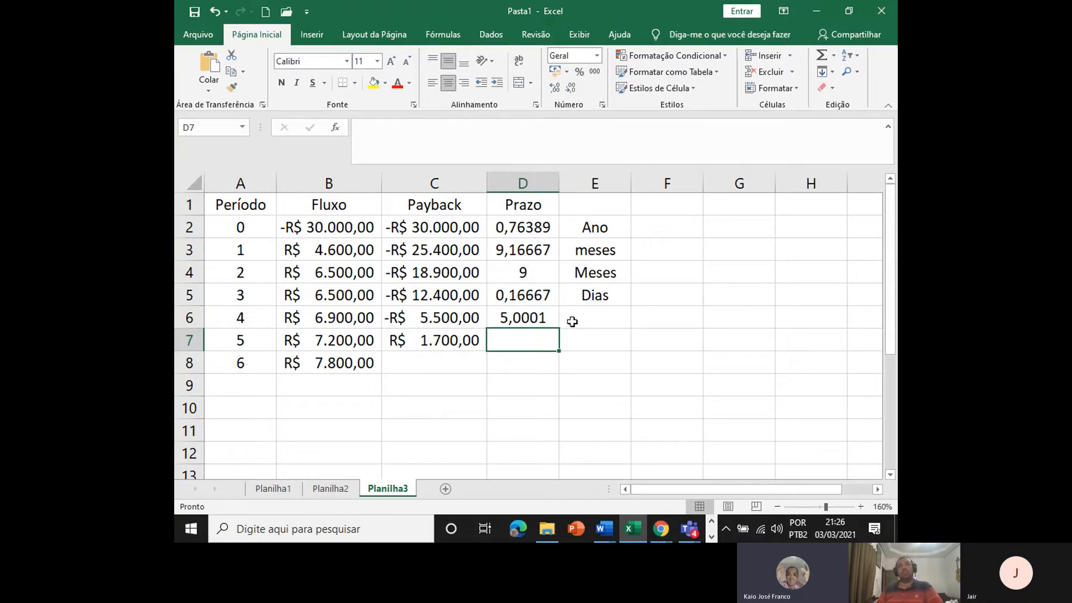
Write the conclusion "Prazo será de 4 anos, 9 meses e 5 dias" in cell D7.
left_click(617, 317)
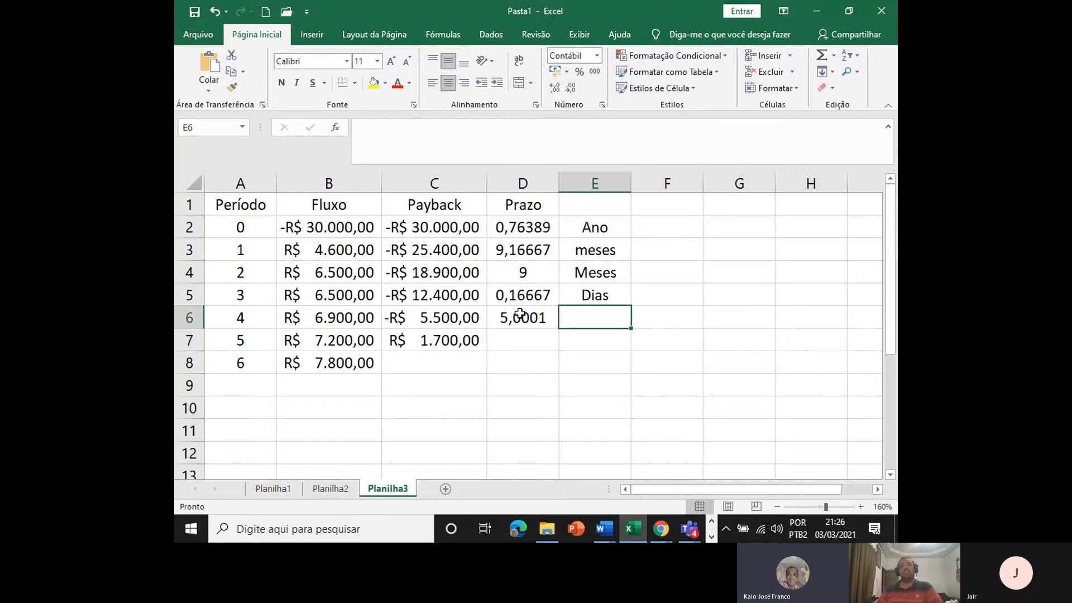
left_click(536, 343)
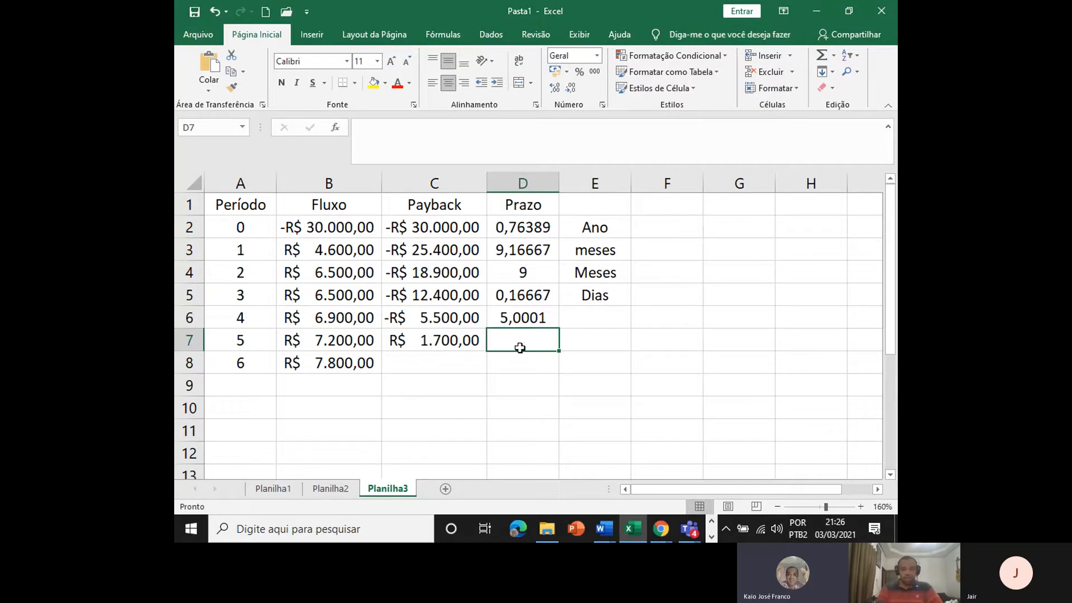
type("Prazo")
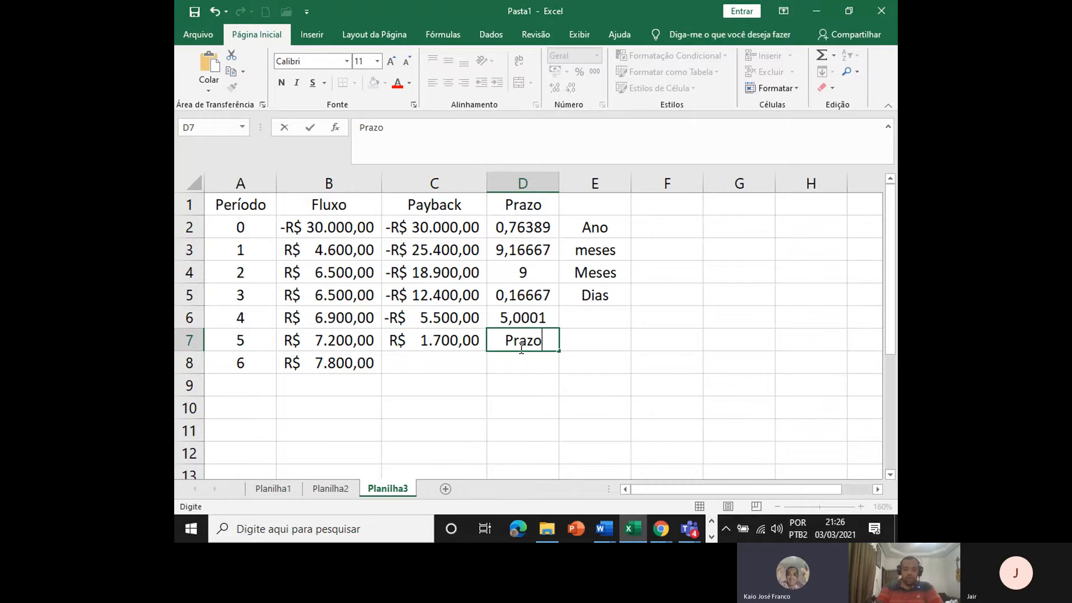
type(" ser")
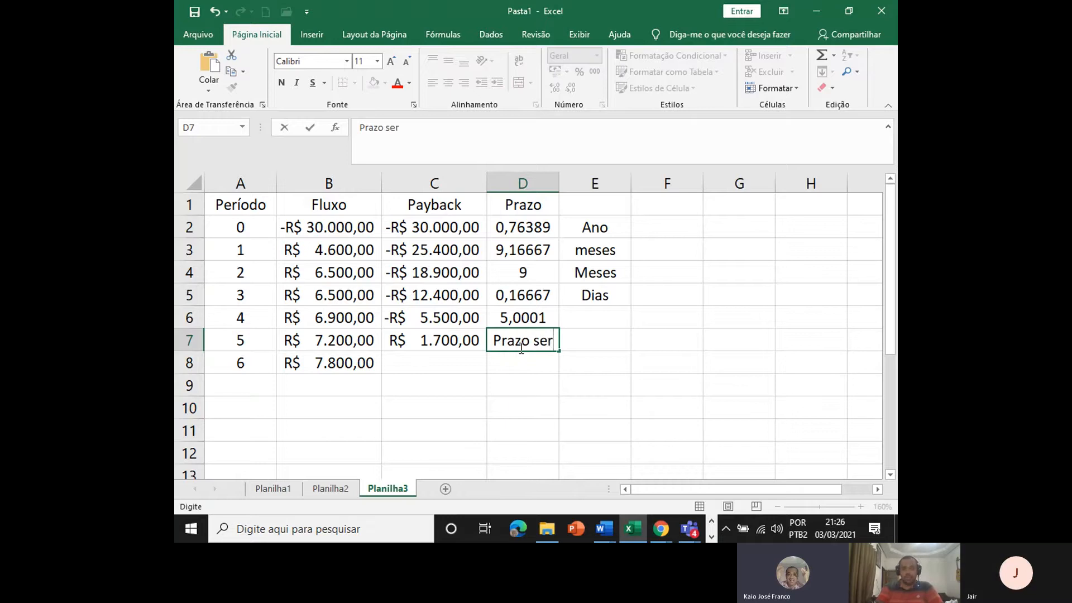
type("á de 45")
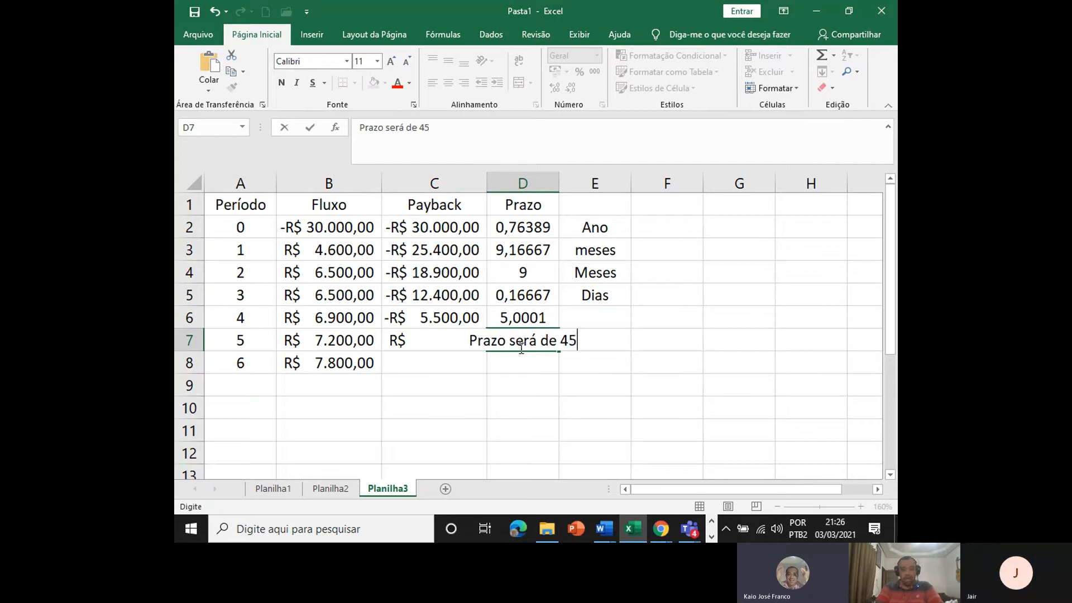
key("BackSpace")
type("anosm,")
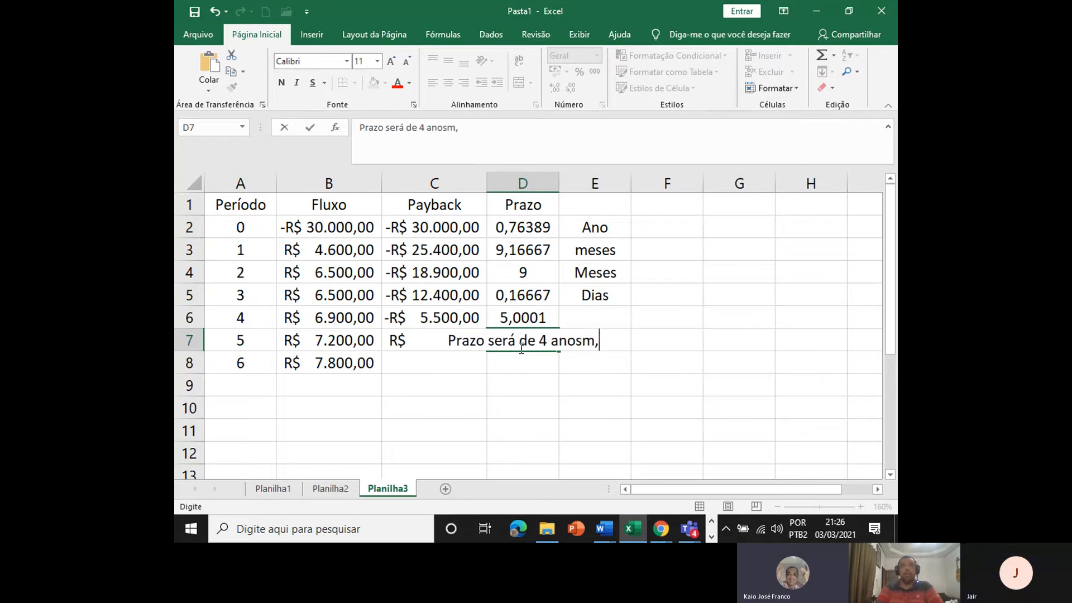
key("BackSpace")
key("BackSpace")
type(", ")
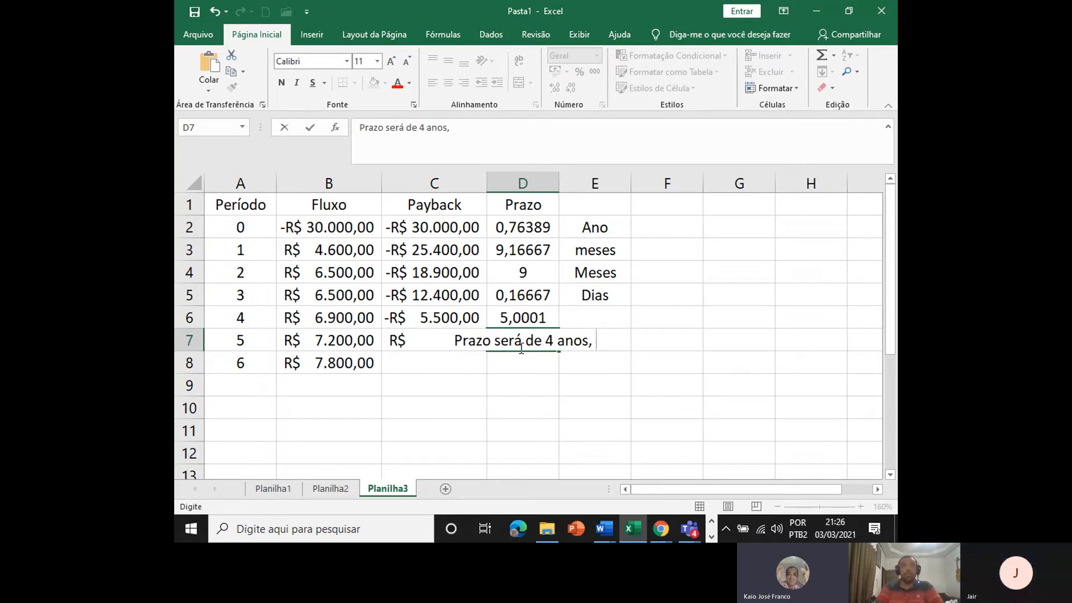
type("9 ")
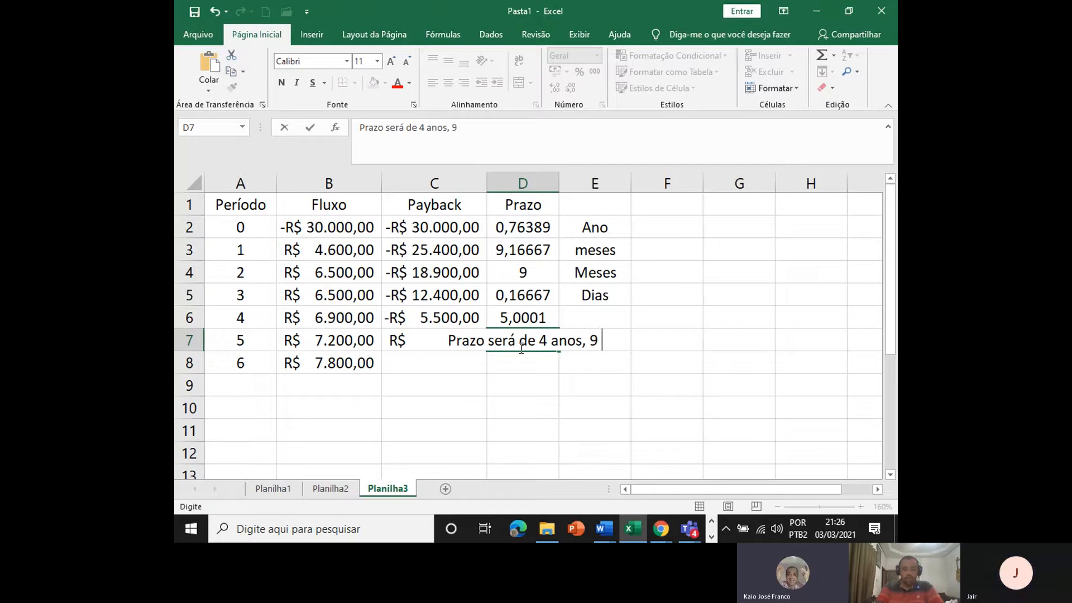
type("meses e")
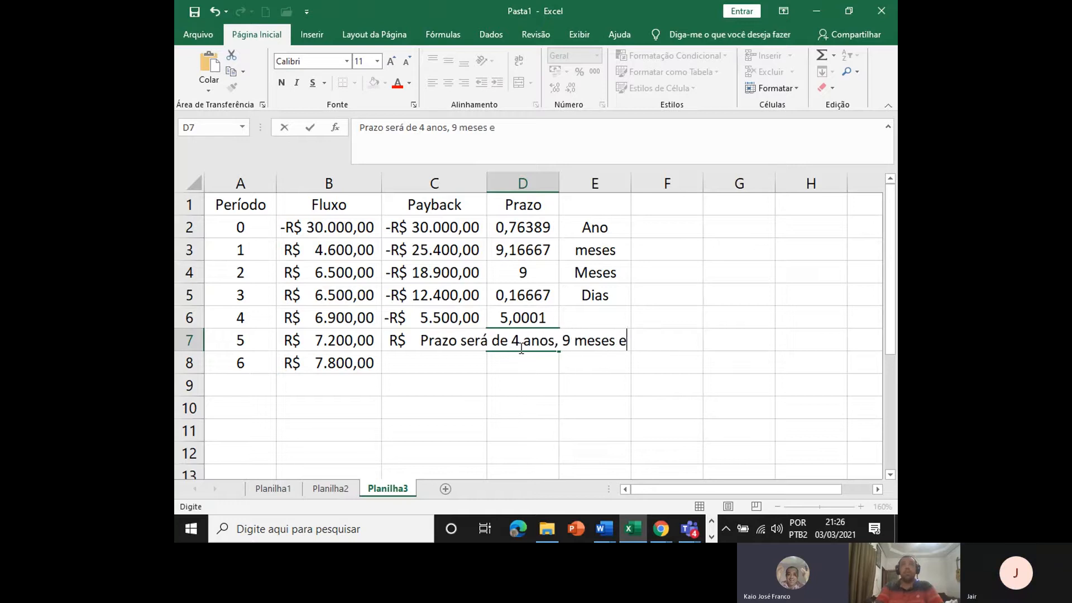
type(" 5 dias")
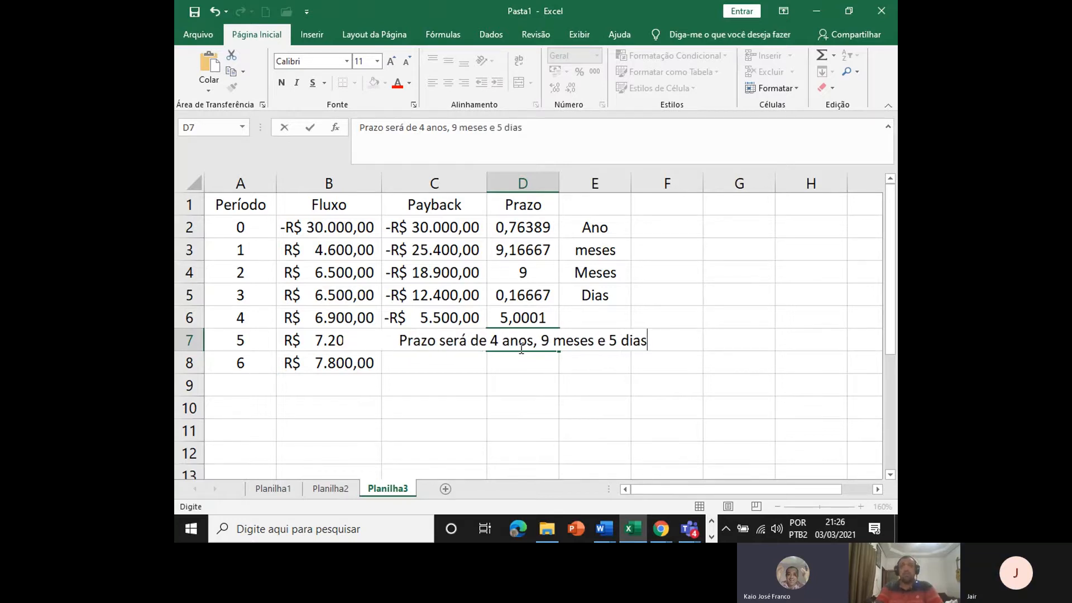
key("Return")
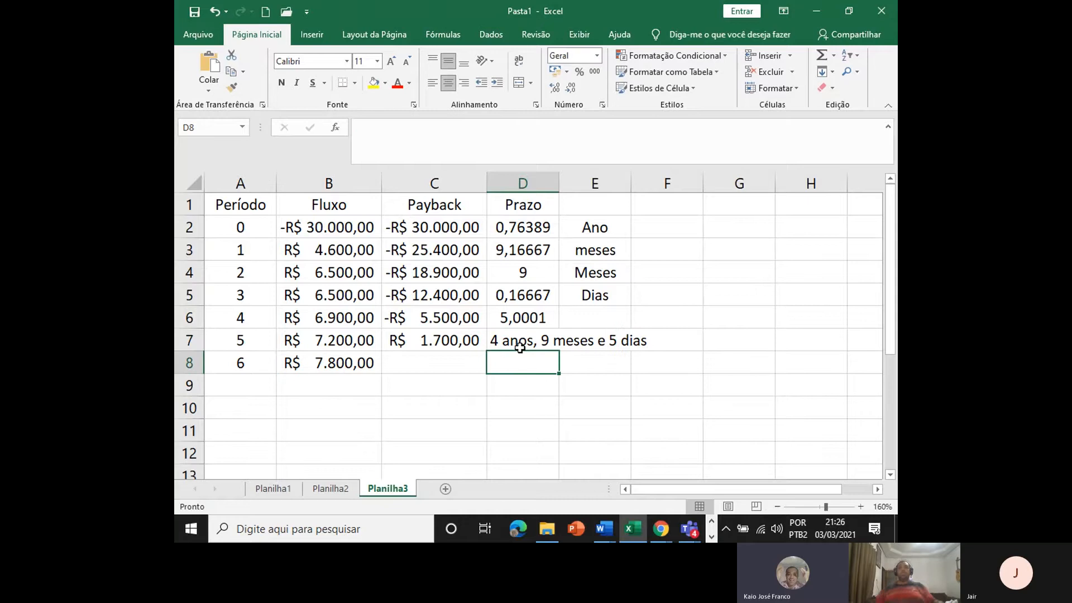
Merge and center cells D7:E9 and wrap the payback conclusion text inside them.
left_click_drag(519, 347, 600, 384)
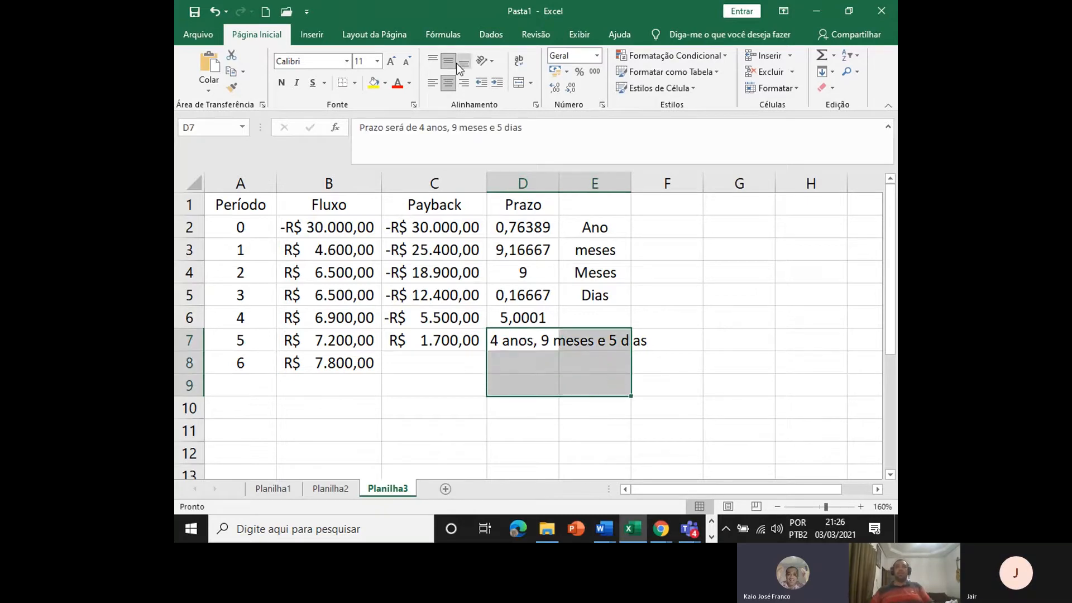
left_click(519, 83)
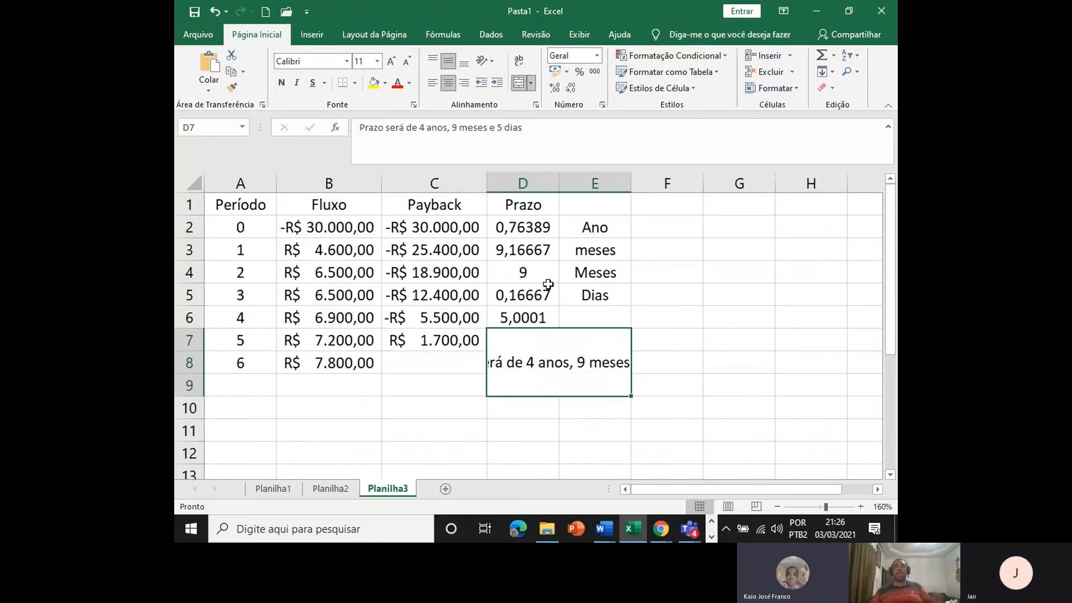
left_click(519, 63)
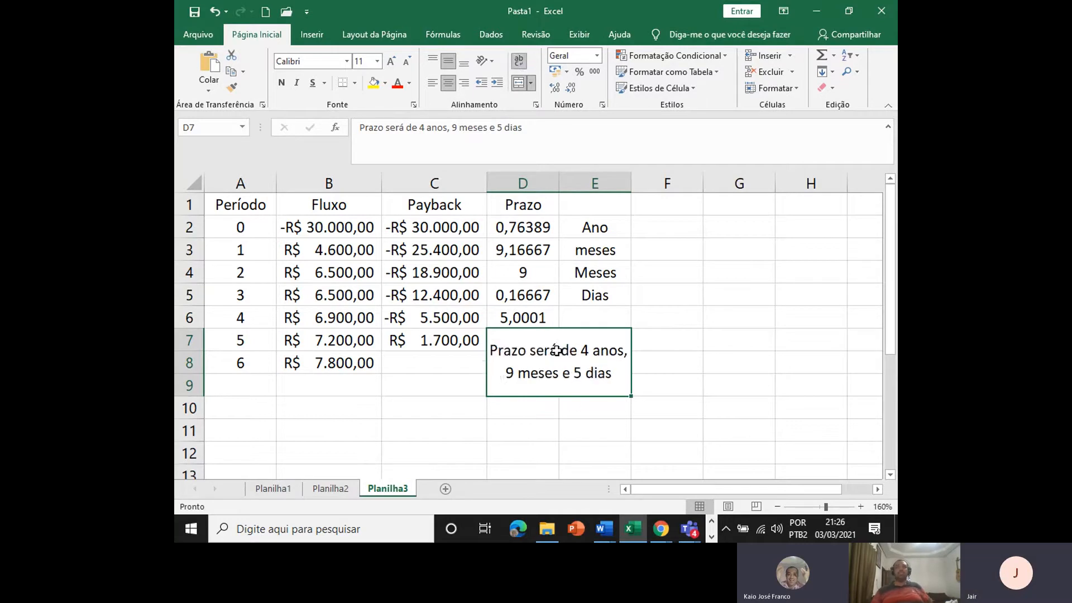
Enter the column header VPL in cell F1.
left_click(540, 207)
left_click(646, 204)
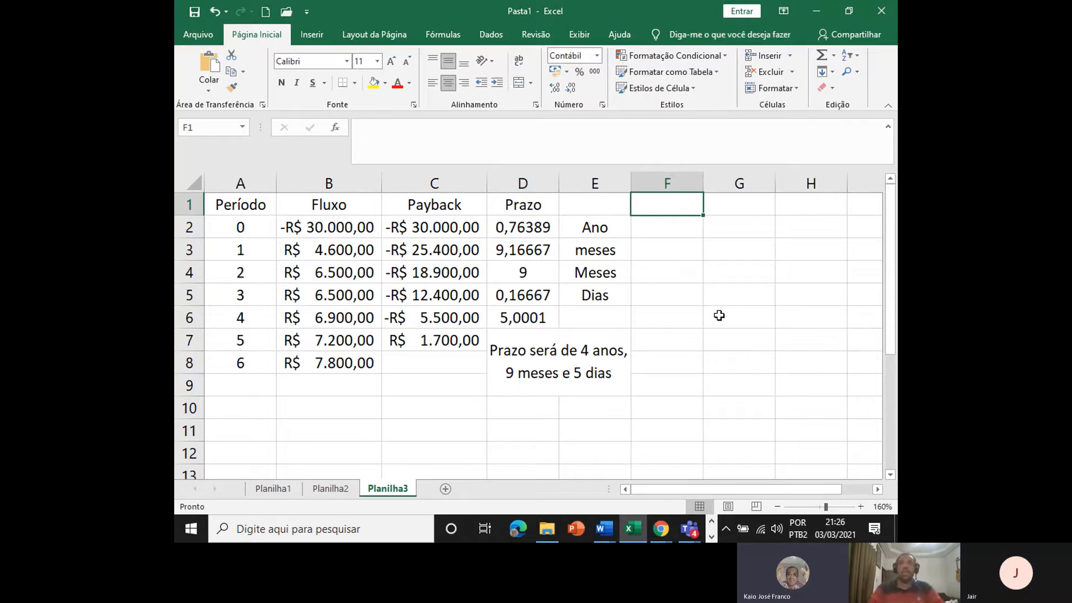
type("Pay")
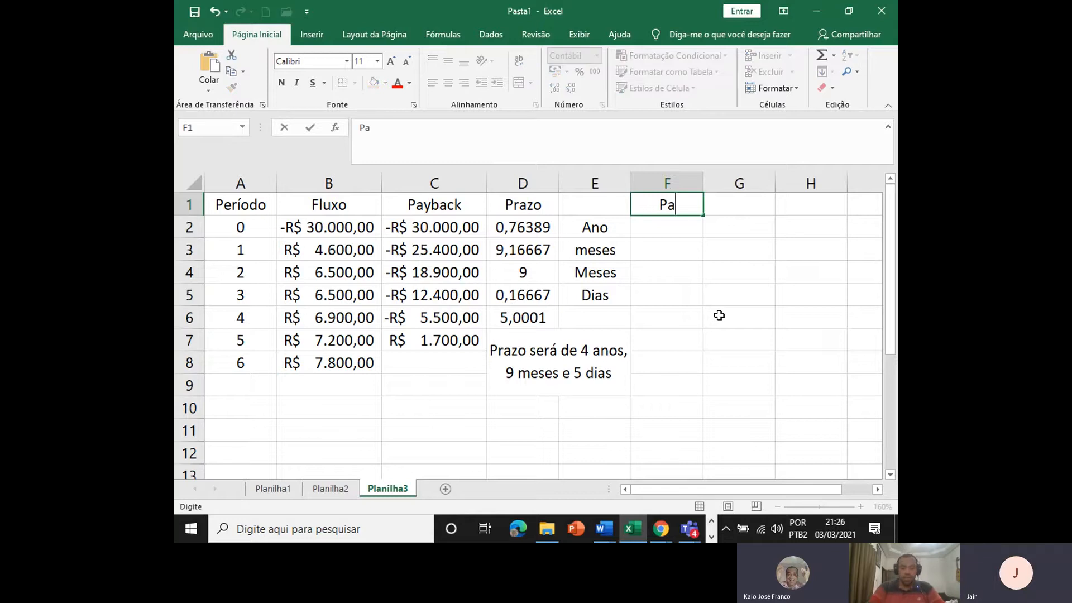
key("BackSpace")
key("BackSpace")
key("BackSpace")
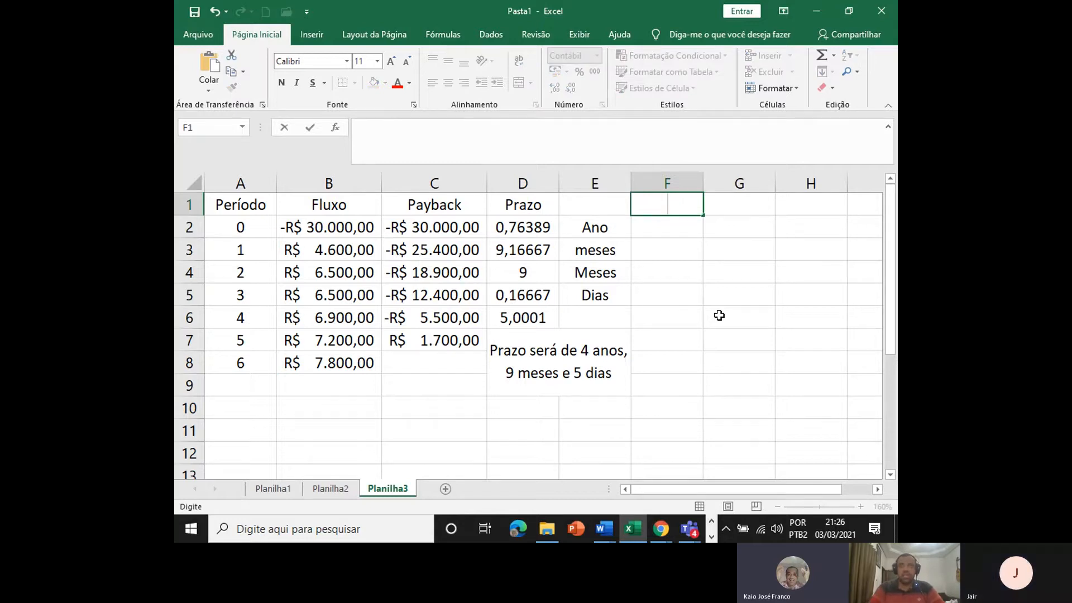
type("VPL")
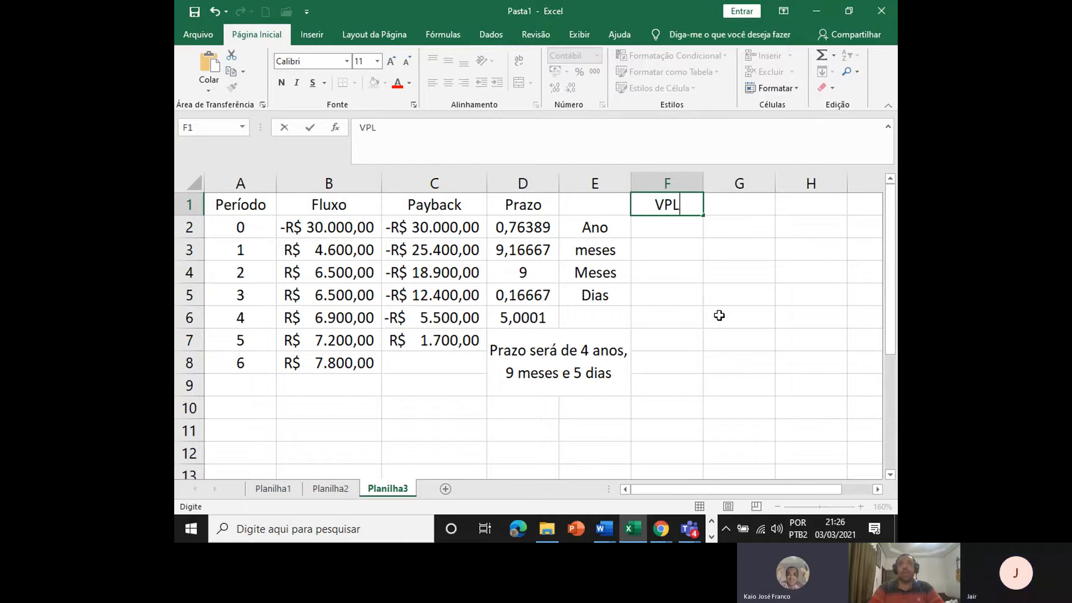
key("Return")
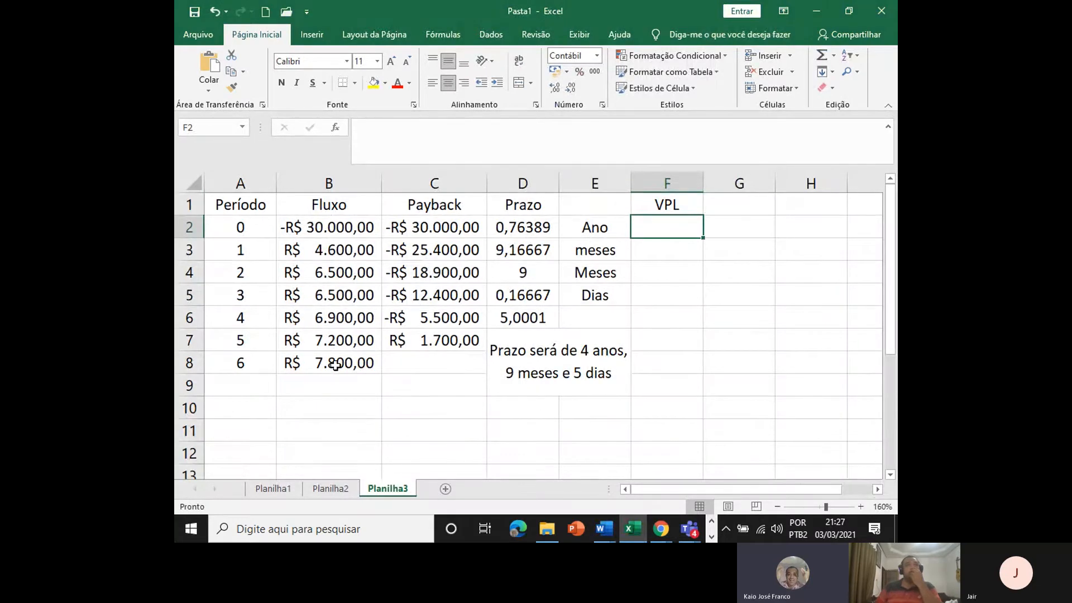
left_click_drag(338, 364, 338, 226)
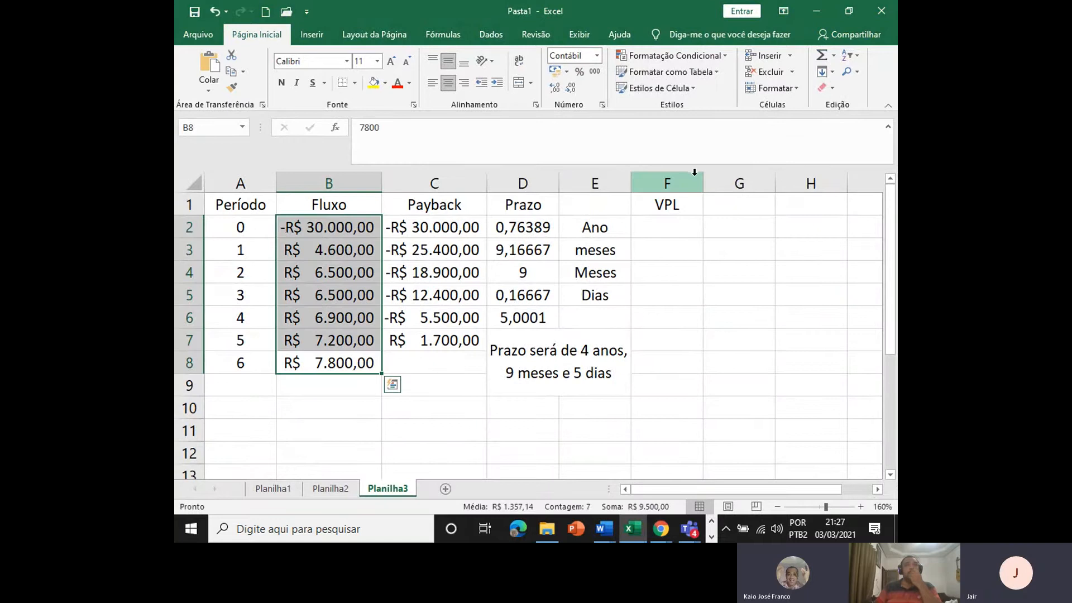
left_click(665, 226)
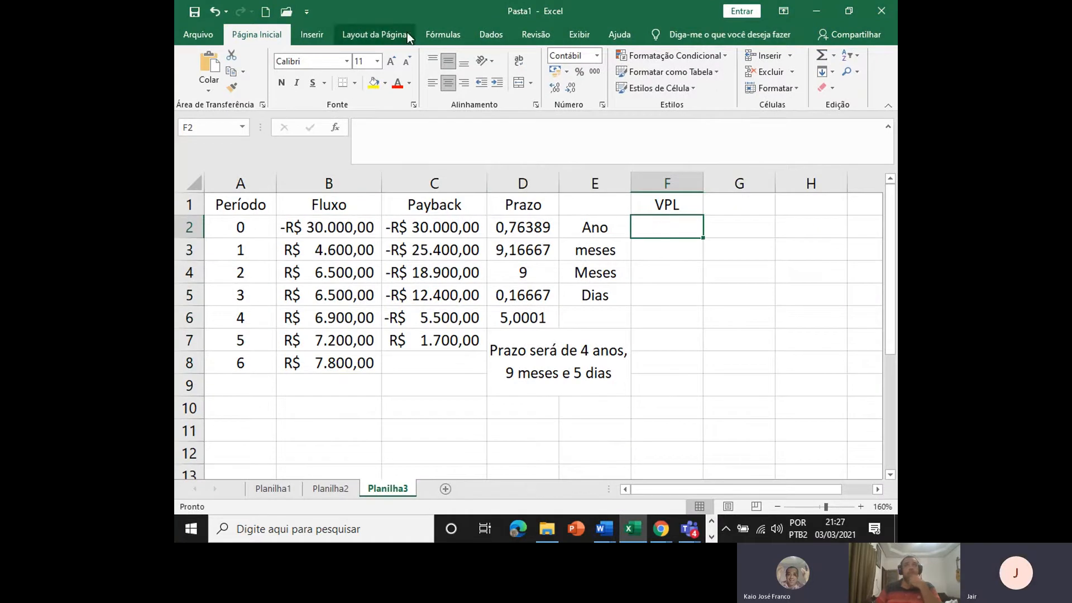
left_click(436, 34)
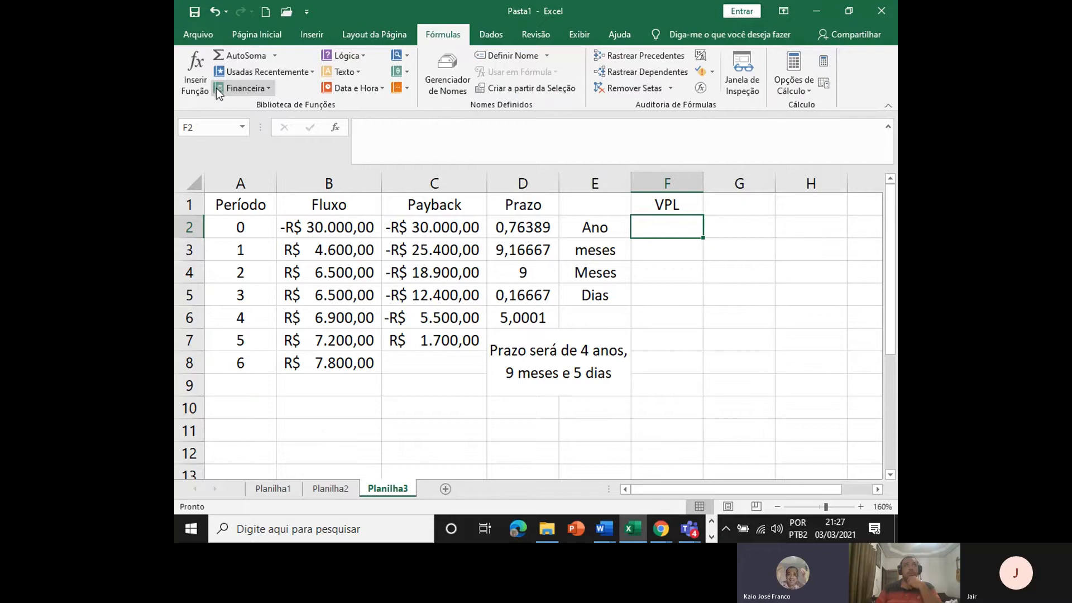
left_click(246, 89)
scroll(263, 190, "down", 8)
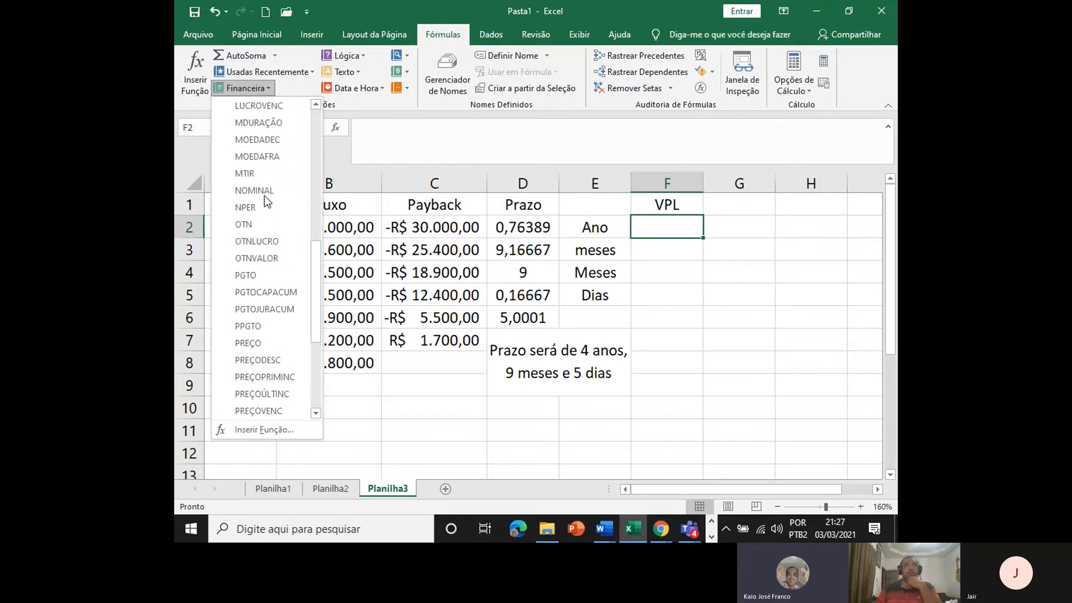
scroll(264, 196, "down", 1)
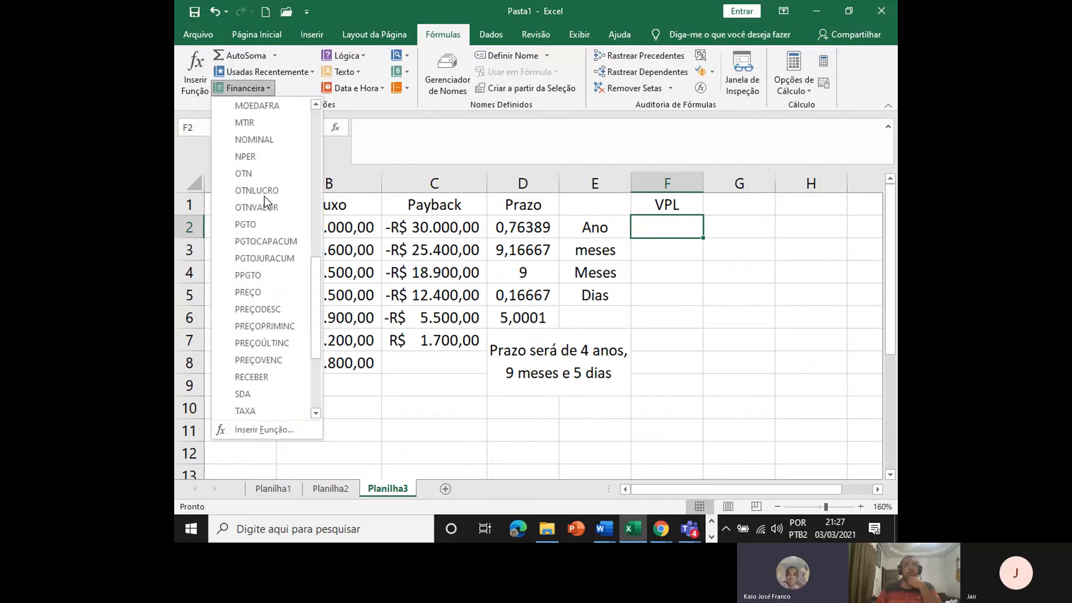
scroll(264, 196, "down", 3)
left_click(270, 377)
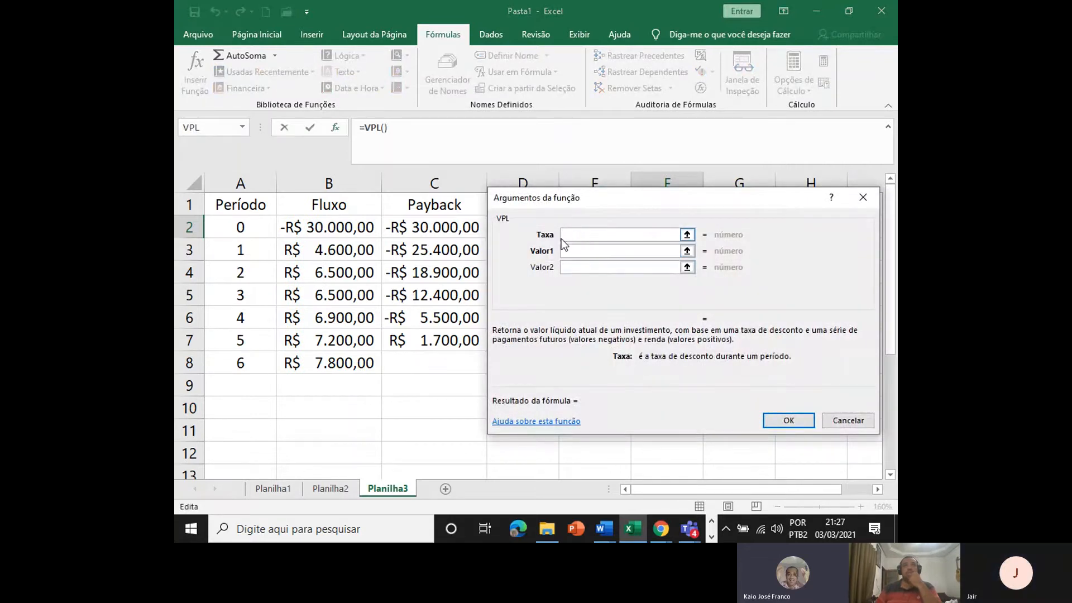
left_click_drag(627, 200, 606, 154)
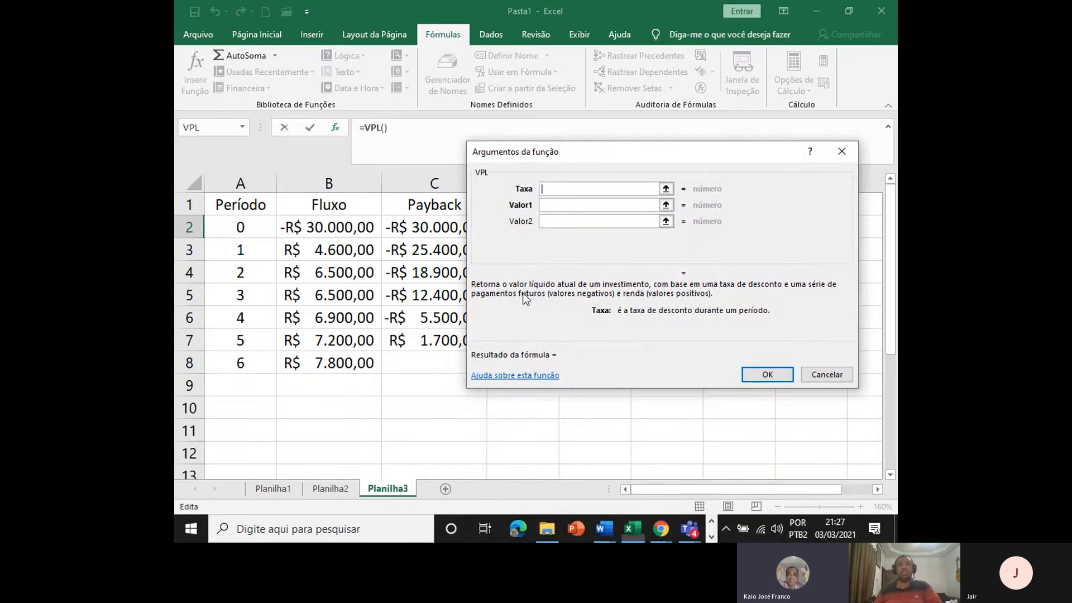
Switch to the Word exercise document and check which rate and calculations items a and b of exercise 1 ask for.
left_click(612, 530)
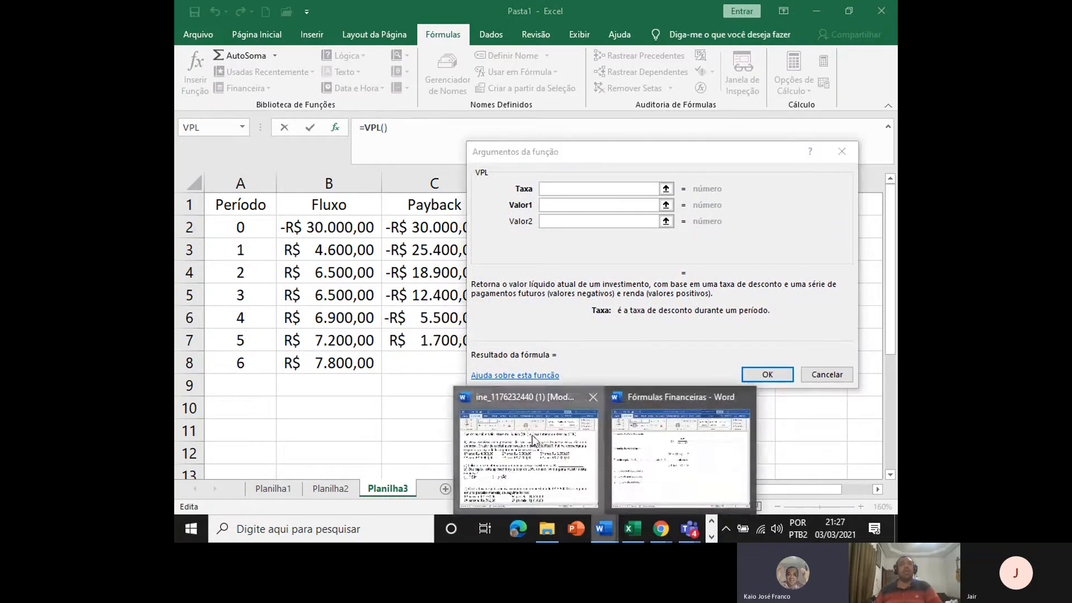
left_click(531, 434)
left_click_drag(219, 314, 549, 319)
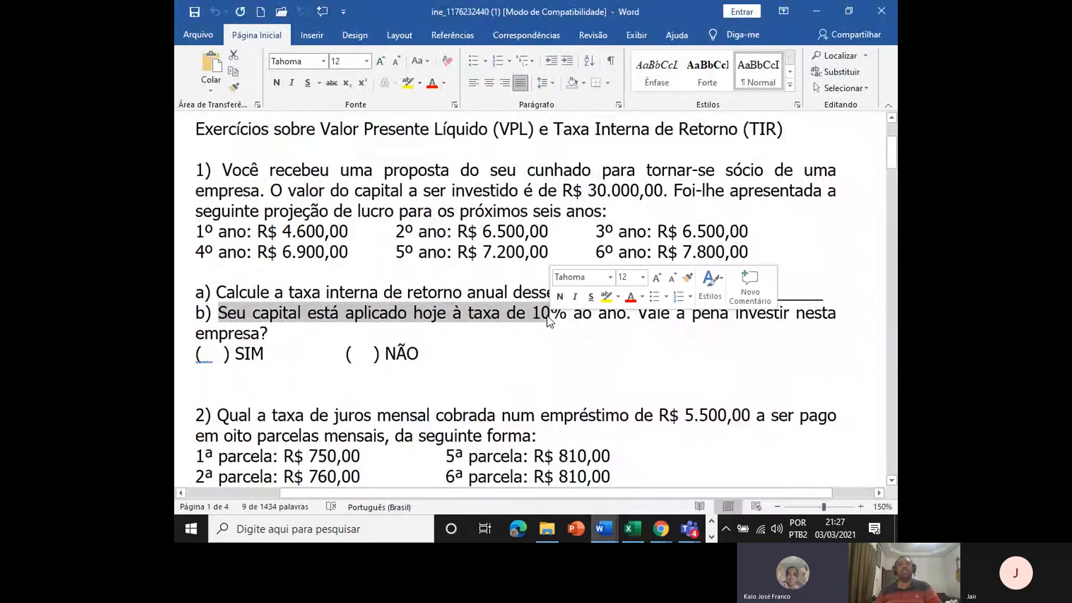
left_click(629, 321)
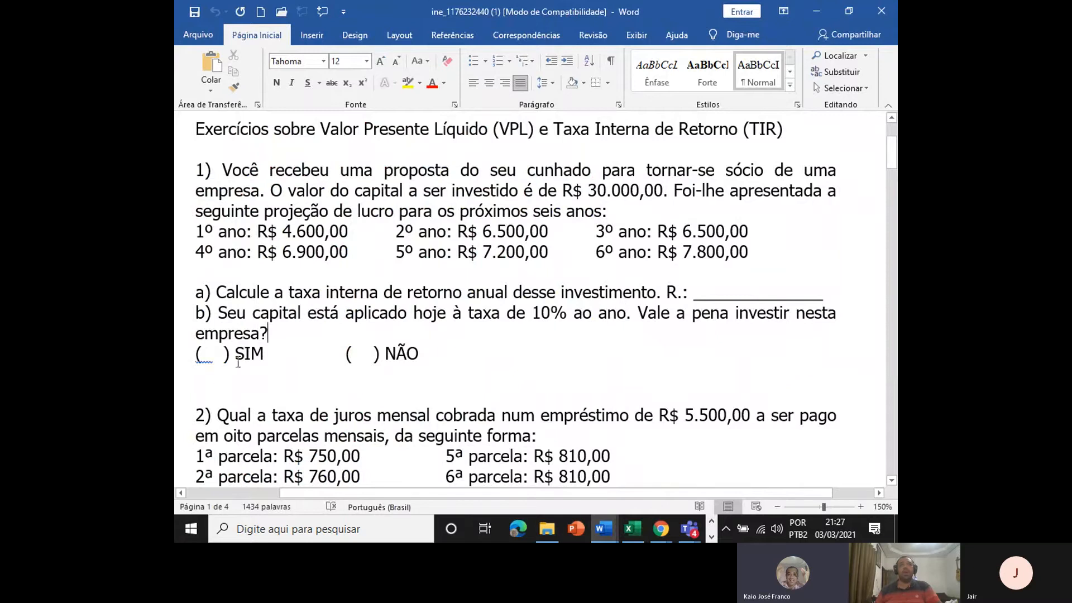
key("alt+Tab")
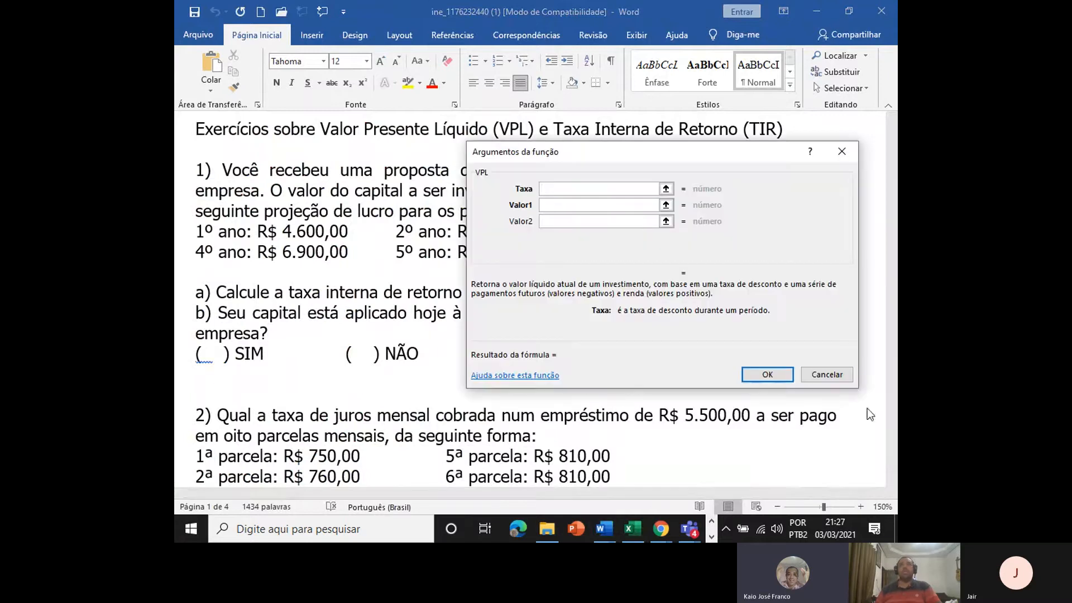
Cancel the VPL function arguments, return to the Excel workbook and replace the header in cell F1 with TIR.
left_click(825, 376)
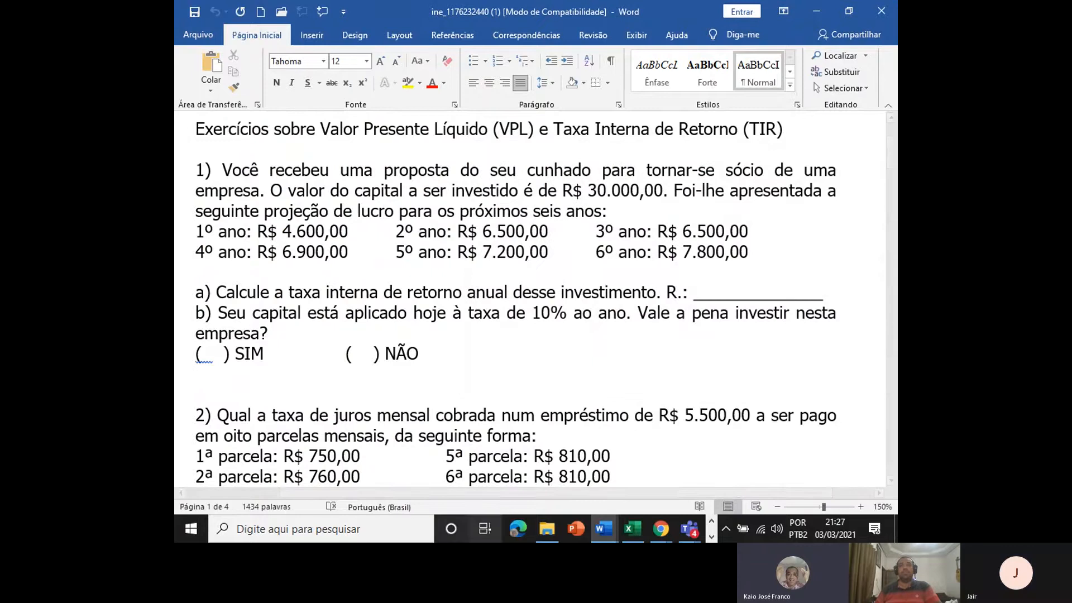
left_click(642, 535)
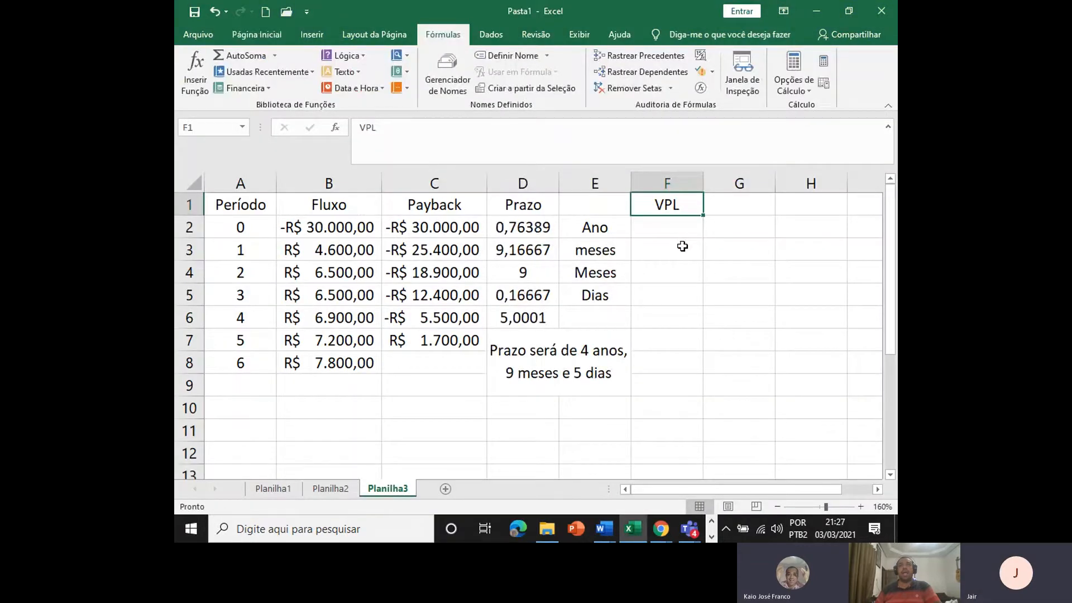
type("TIRE")
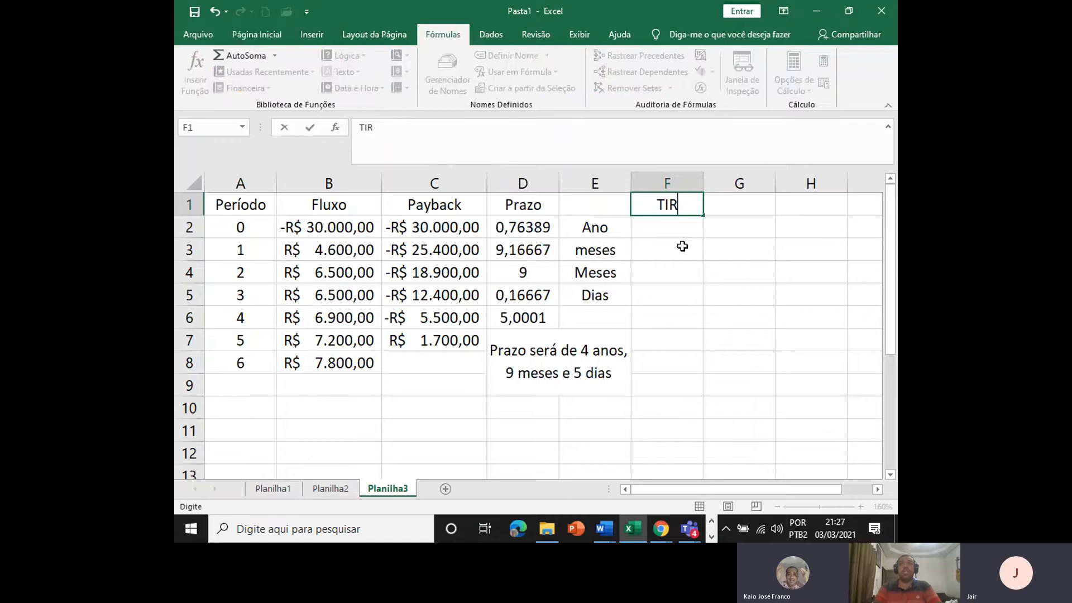
key("Return")
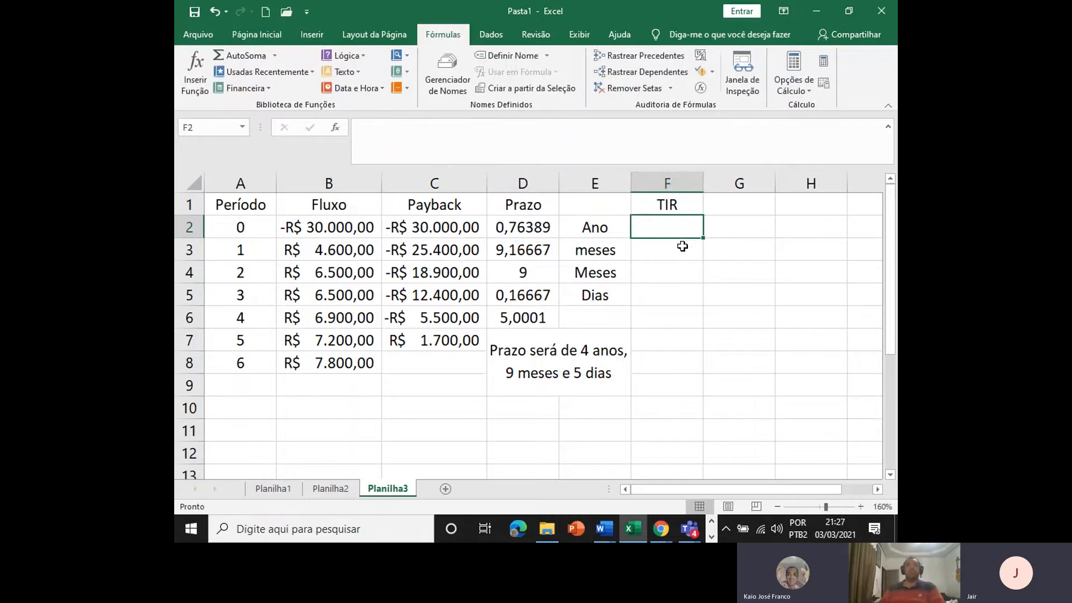
Insert a blank column between the Payback and Prazo columns.
left_click(661, 204)
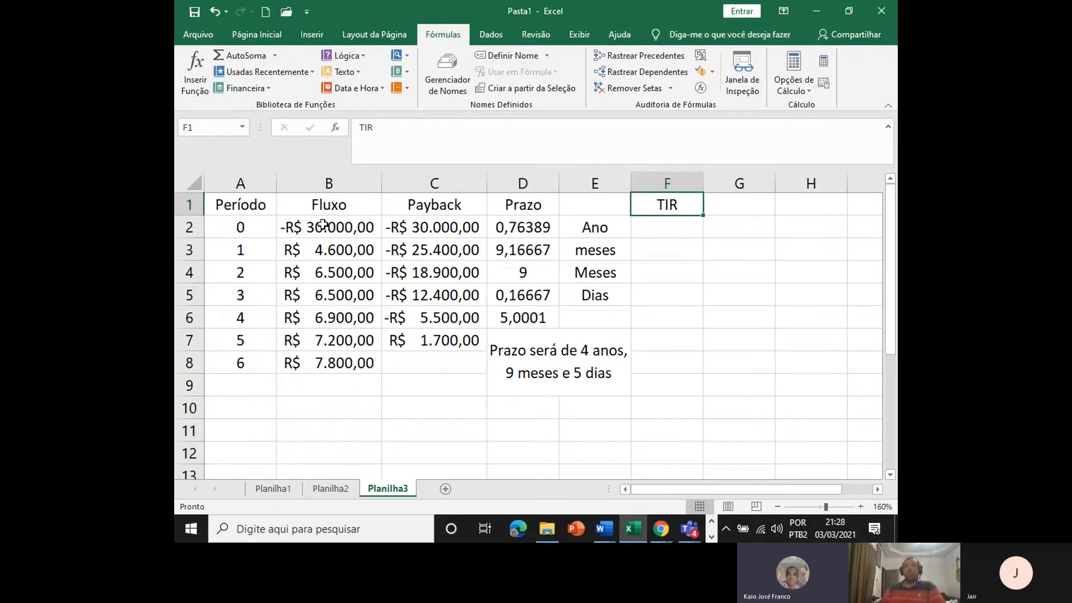
left_click_drag(323, 224, 320, 362)
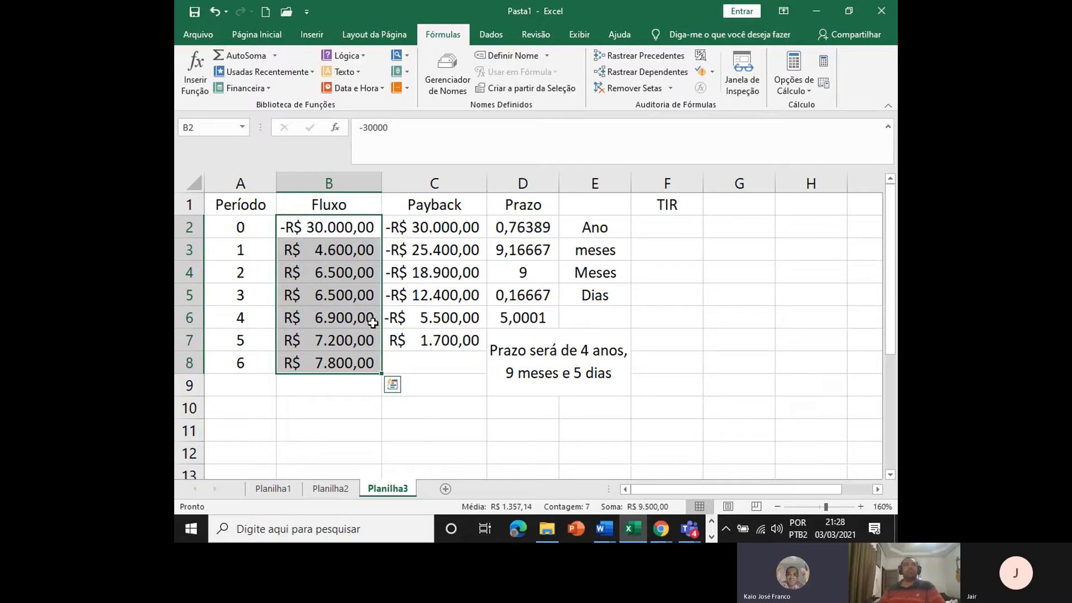
left_click(522, 183)
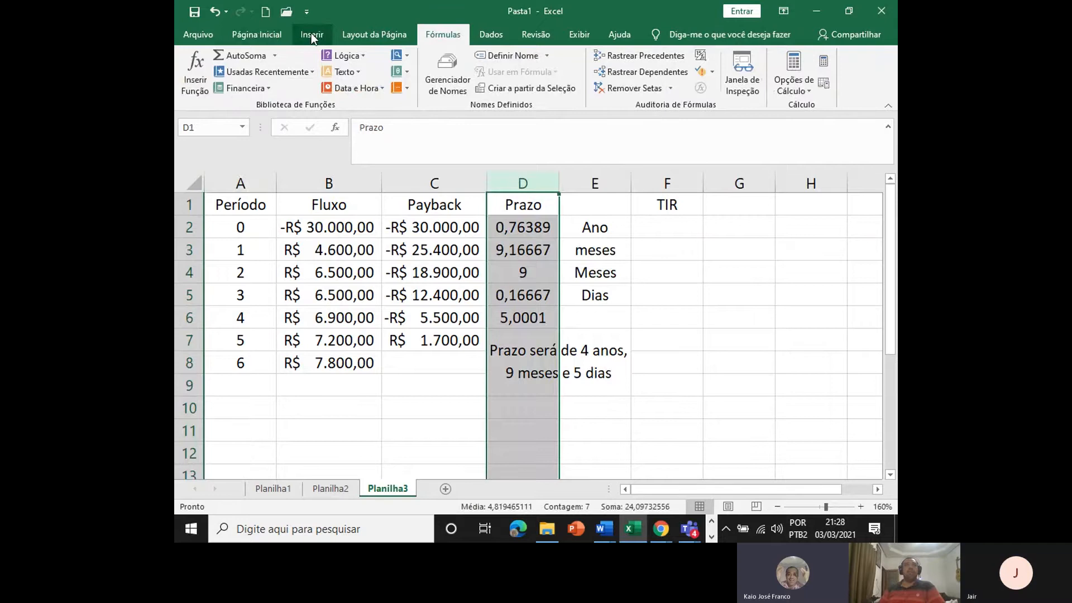
left_click(234, 35)
left_click(767, 57)
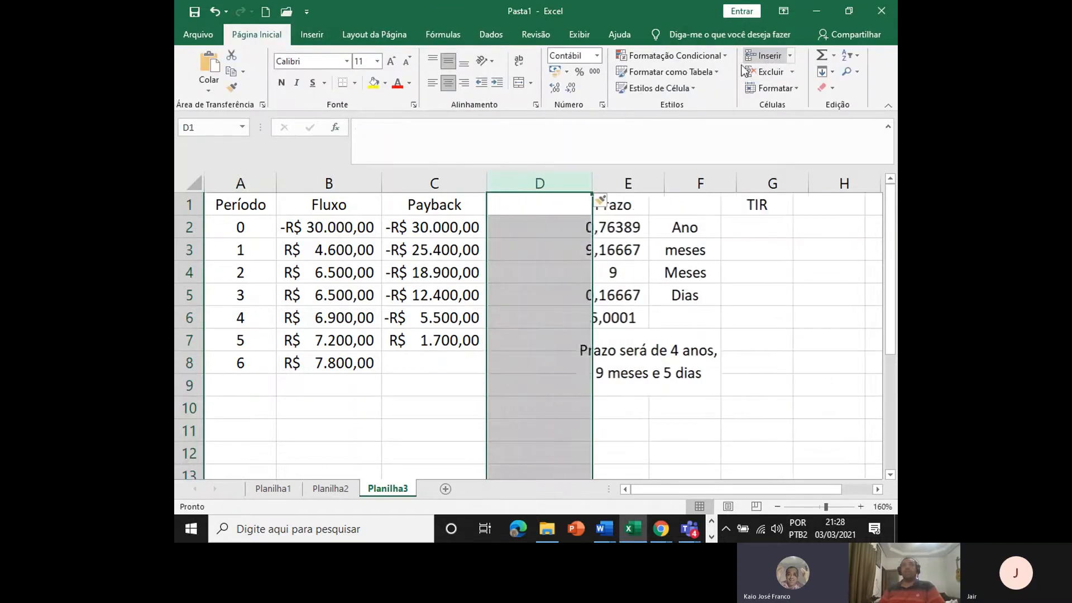
left_click(543, 197)
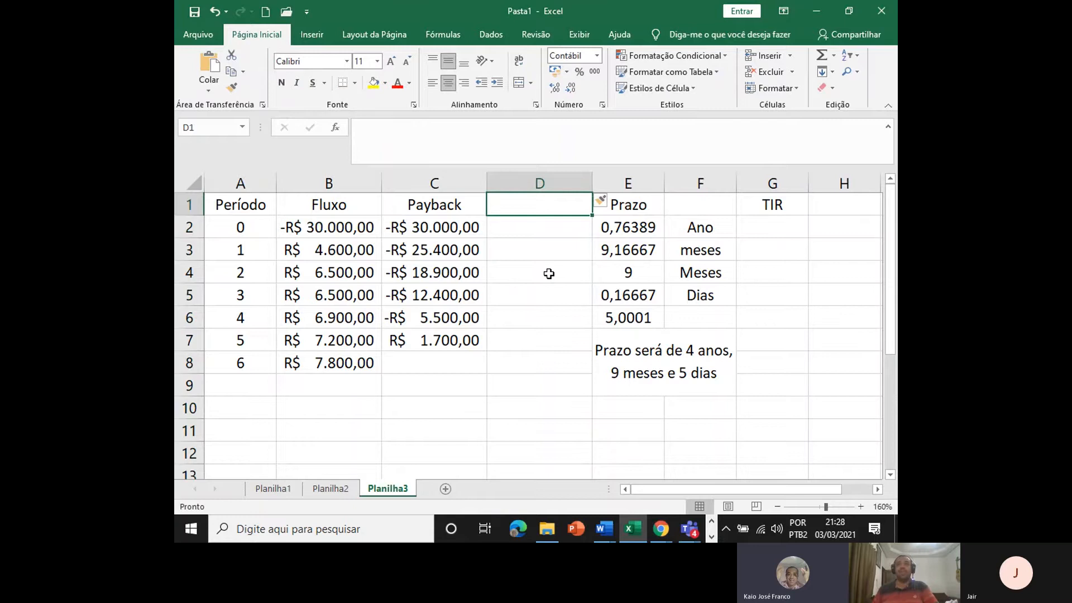
Look briefly at the Word exercise statement and the Teams meeting window, and return to the Excel worksheet.
key("alt+Tab")
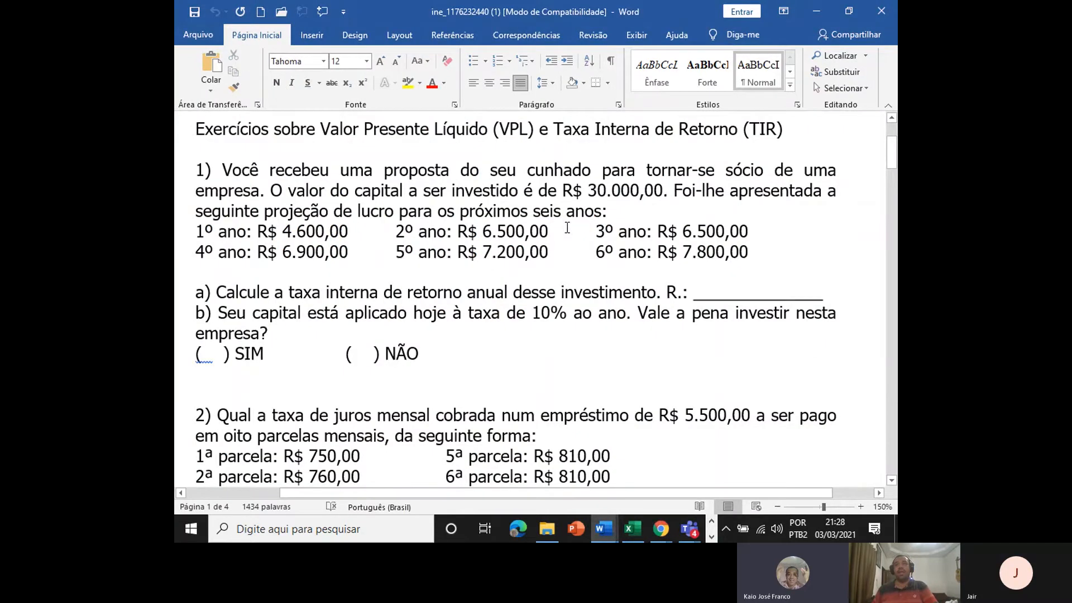
key("alt+Tab")
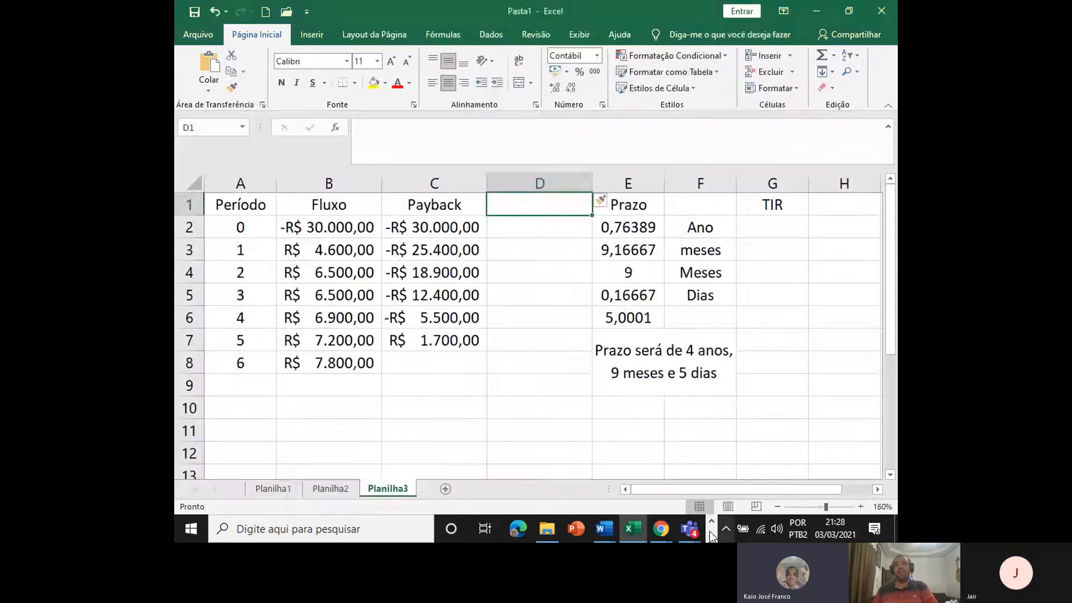
mouse_move(690, 529)
left_click(745, 441)
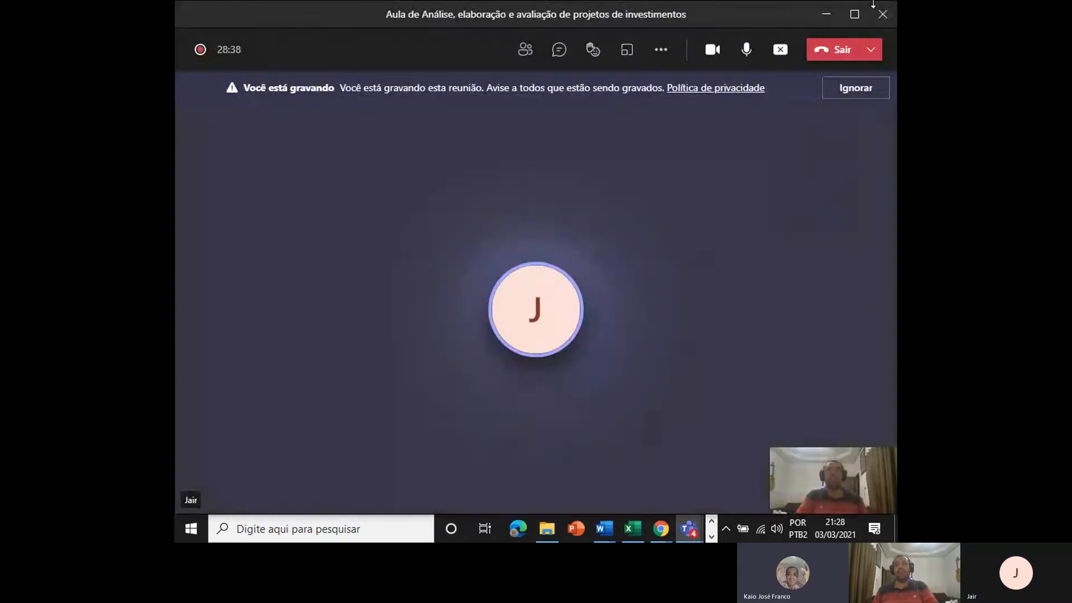
key("alt+Tab")
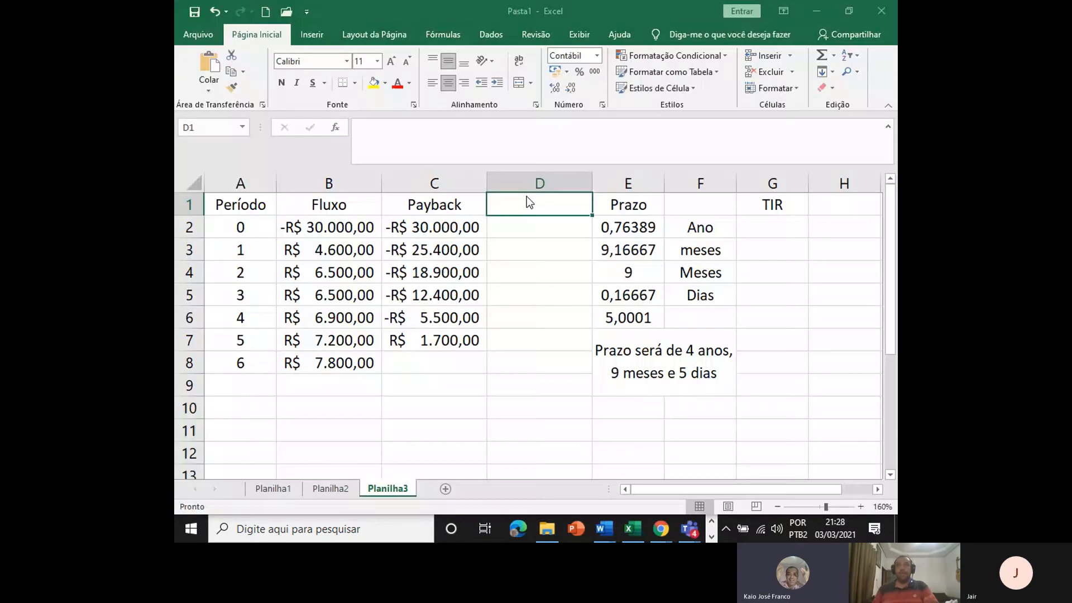
left_click(534, 238)
Calculate the internal rate of return of the Fluxo values in cell G2 with the formula =TIR(B2:B8).
left_click(772, 205)
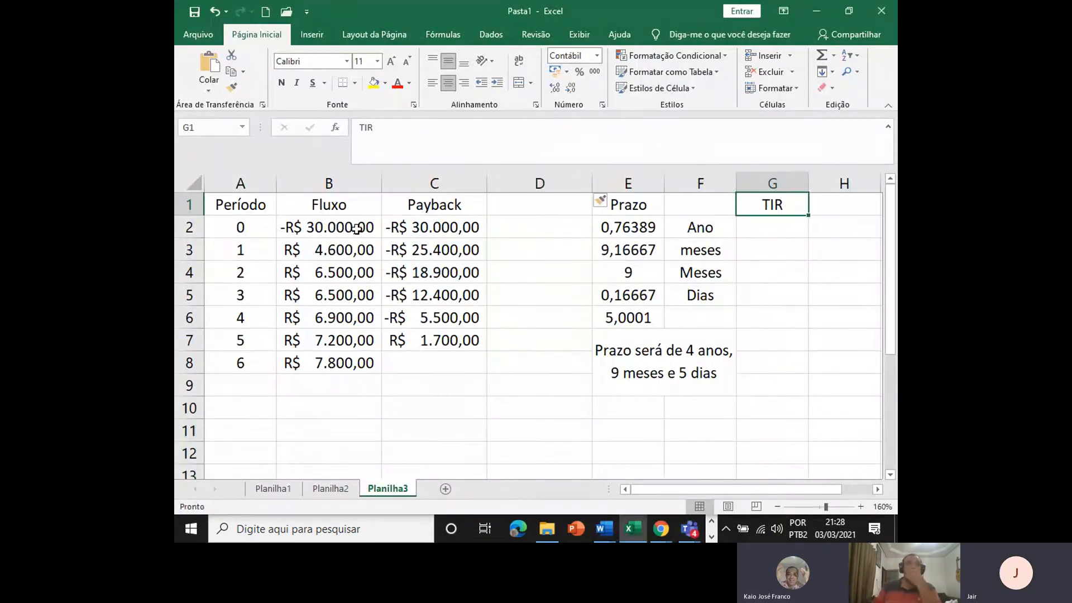
left_click_drag(326, 229, 333, 362)
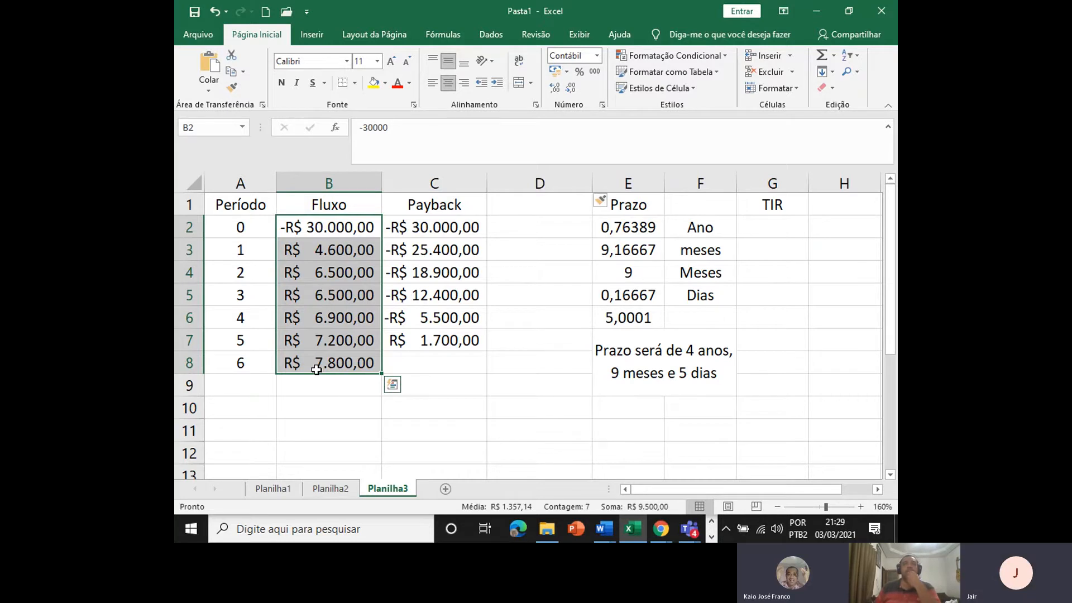
left_click(785, 225)
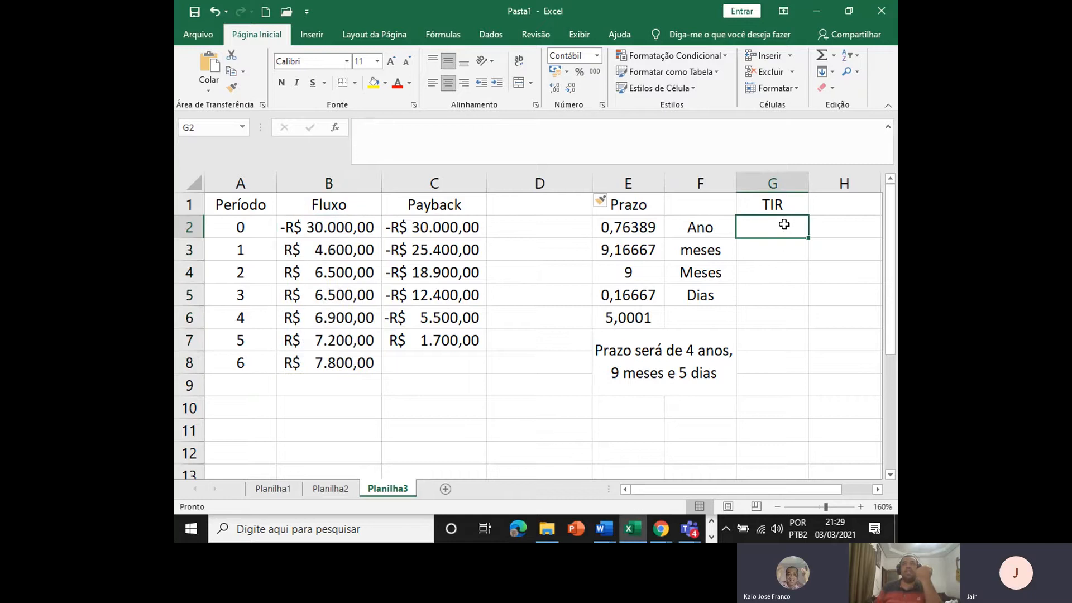
type("=")
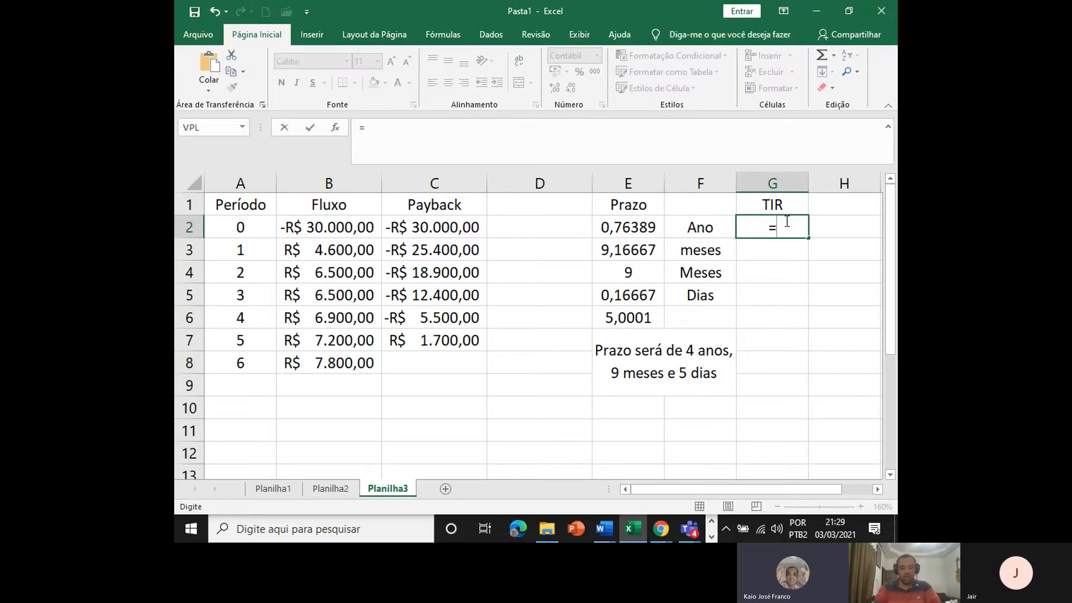
type("TIR")
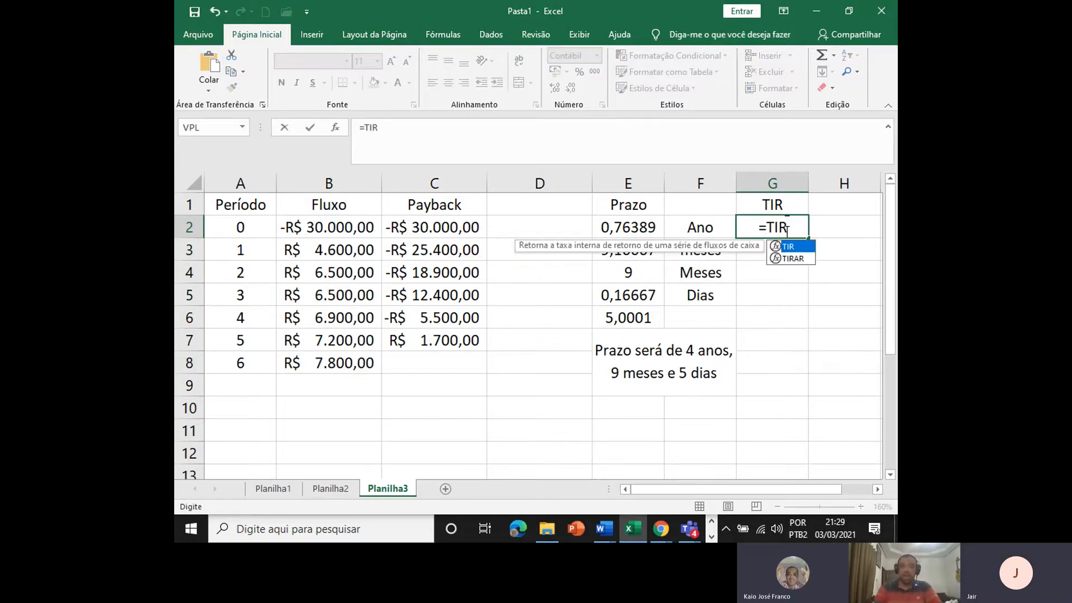
type("(")
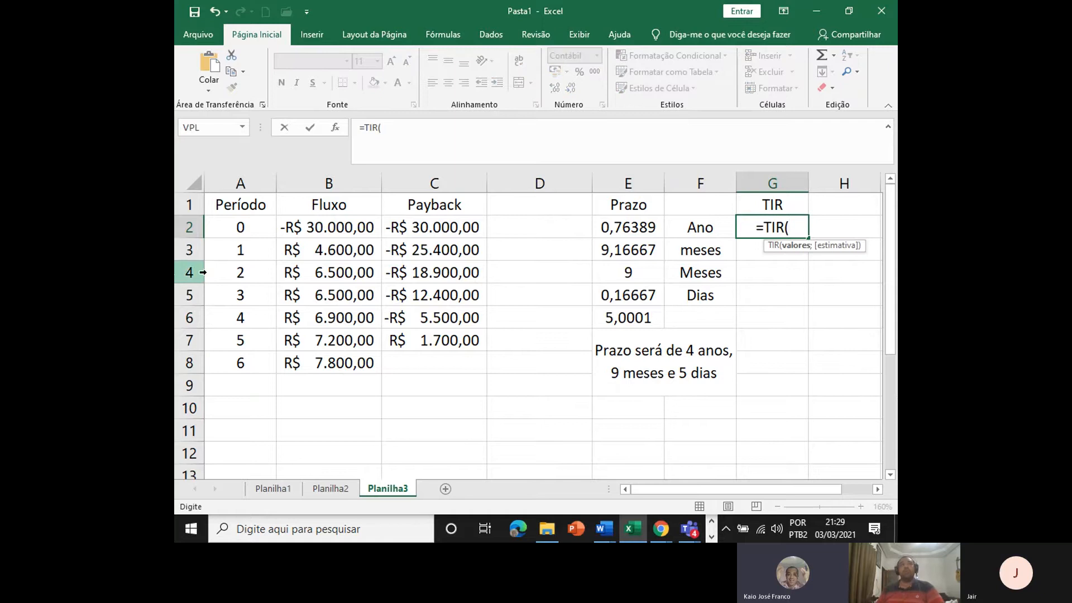
left_click_drag(363, 227, 337, 369)
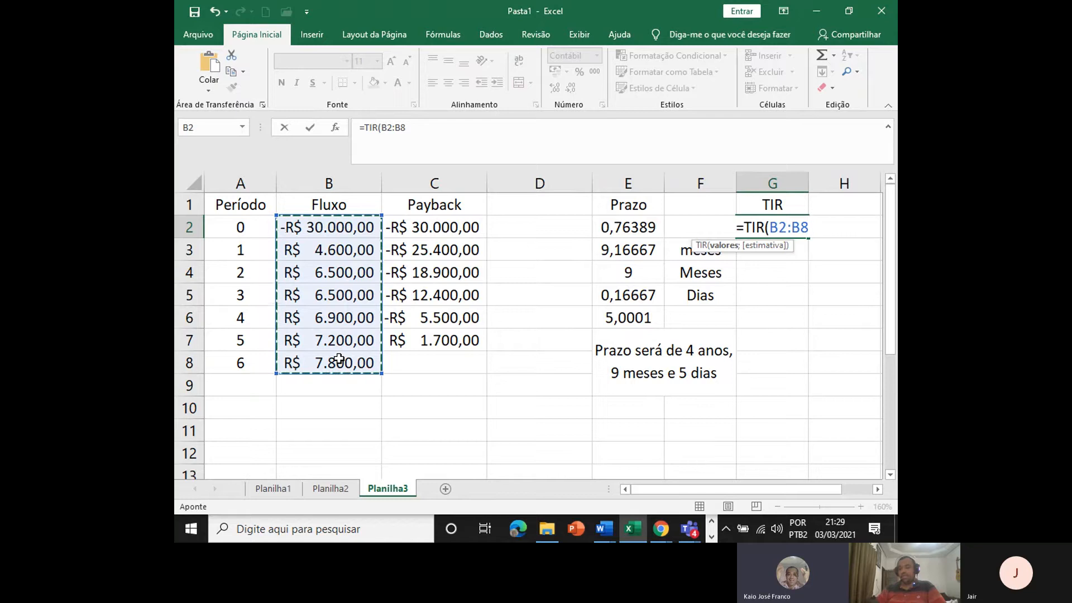
key("Return")
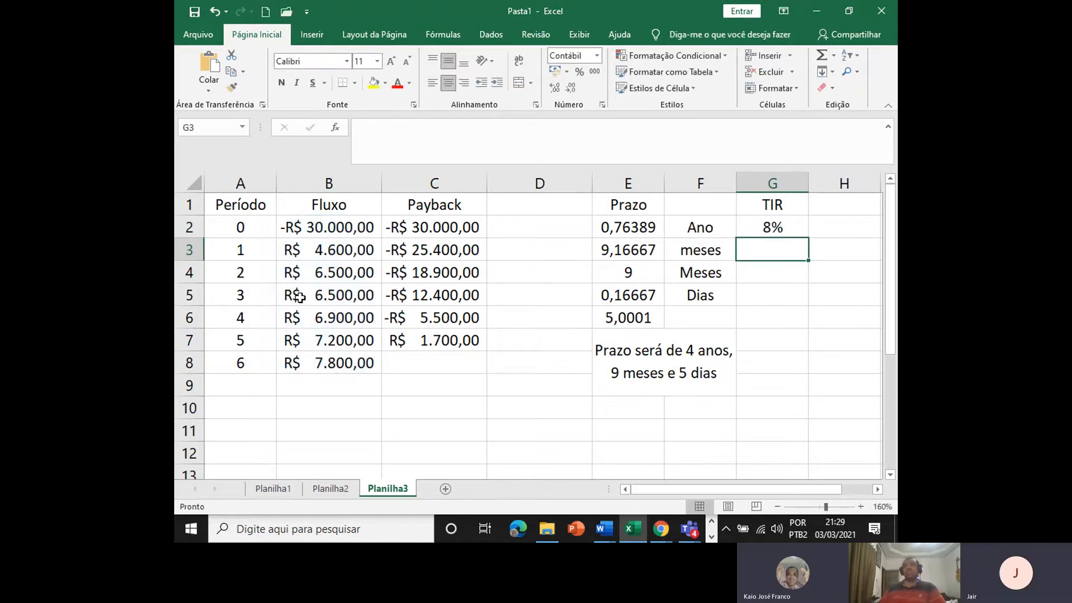
left_click(785, 226)
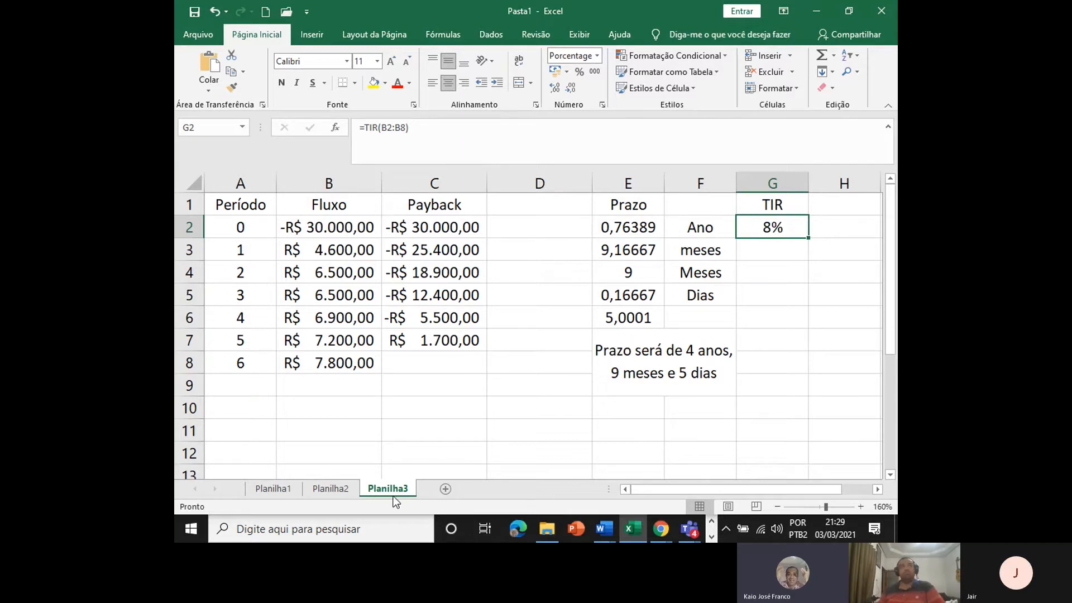
Select the Período header and its period values in cells A1:A8 to review them.
key("alt+Tab")
key("alt+Tab")
left_click(230, 204)
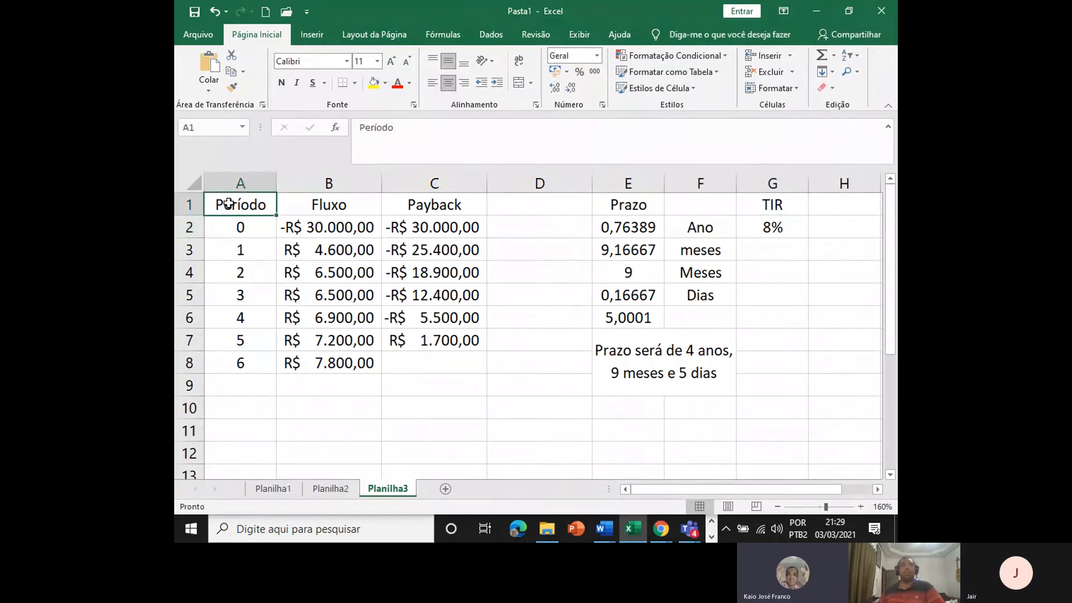
left_click_drag(230, 204, 228, 364)
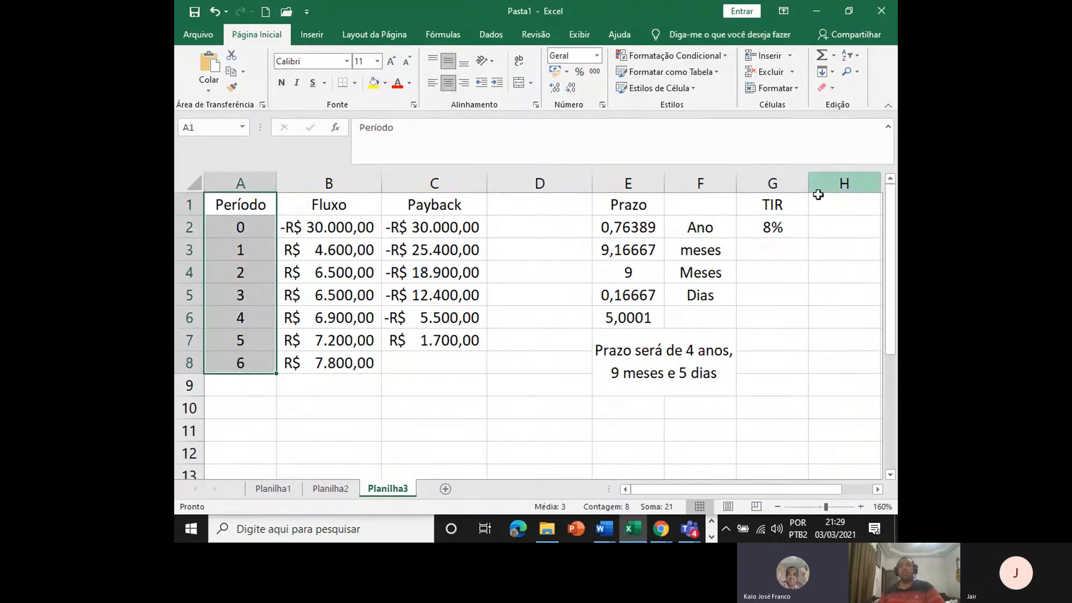
Switch to the Word exercise document and replace the answer blank of exercise 1, item a, with "8% a.a.".
left_click(765, 228)
key("alt+Tab")
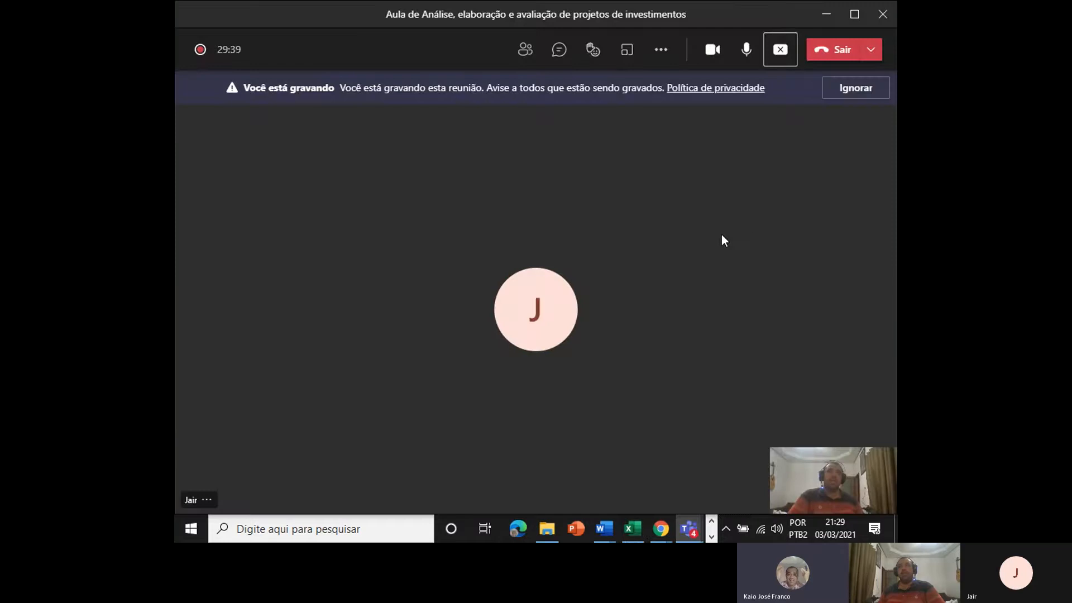
key("alt+Tab")
mouse_move(607, 530)
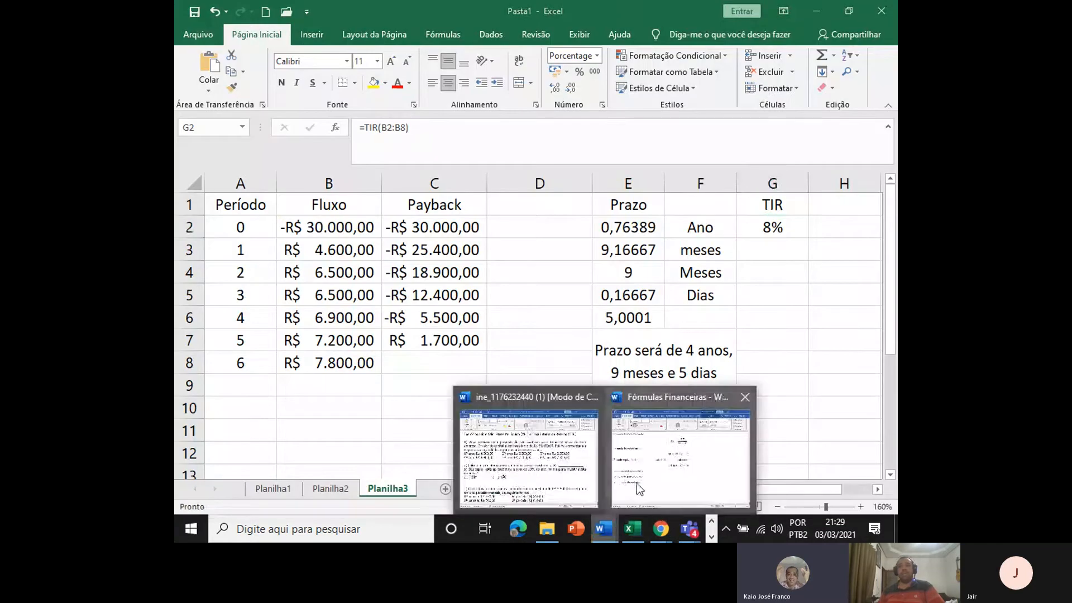
left_click(575, 459)
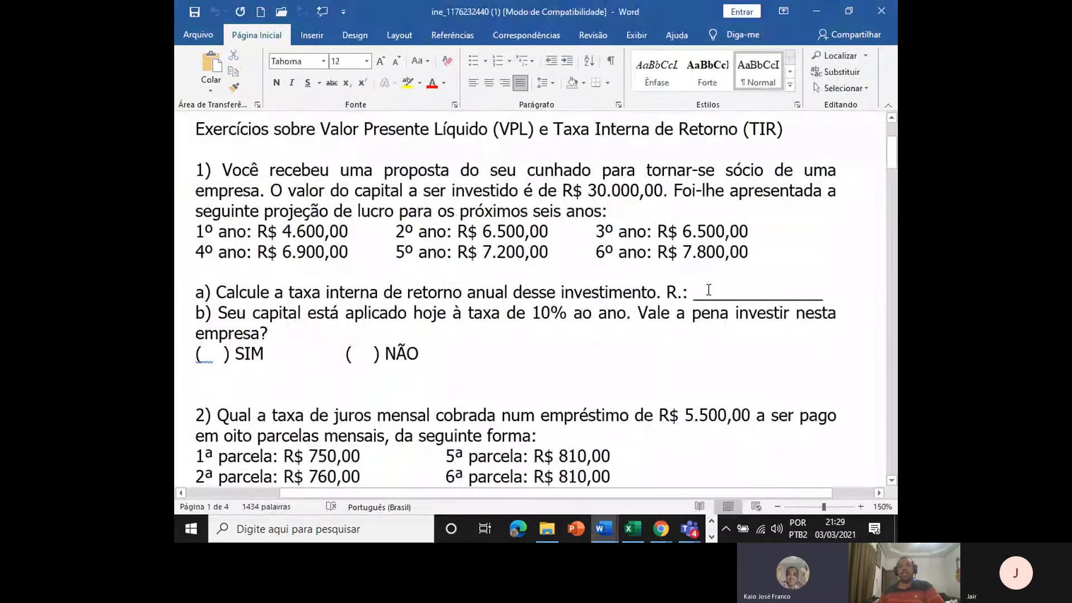
left_click_drag(693, 294, 828, 287)
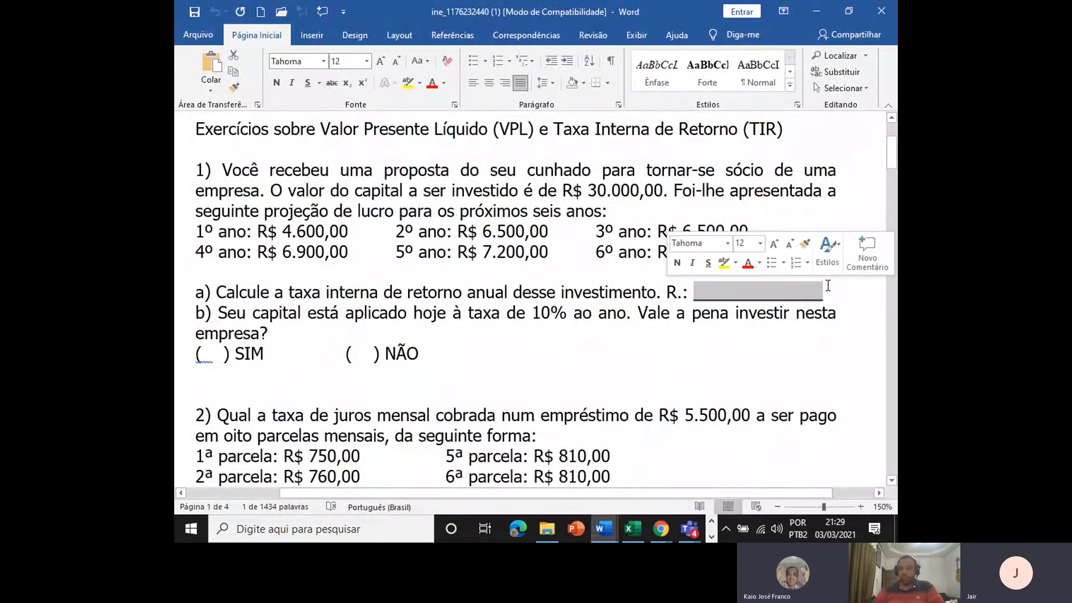
type("8")
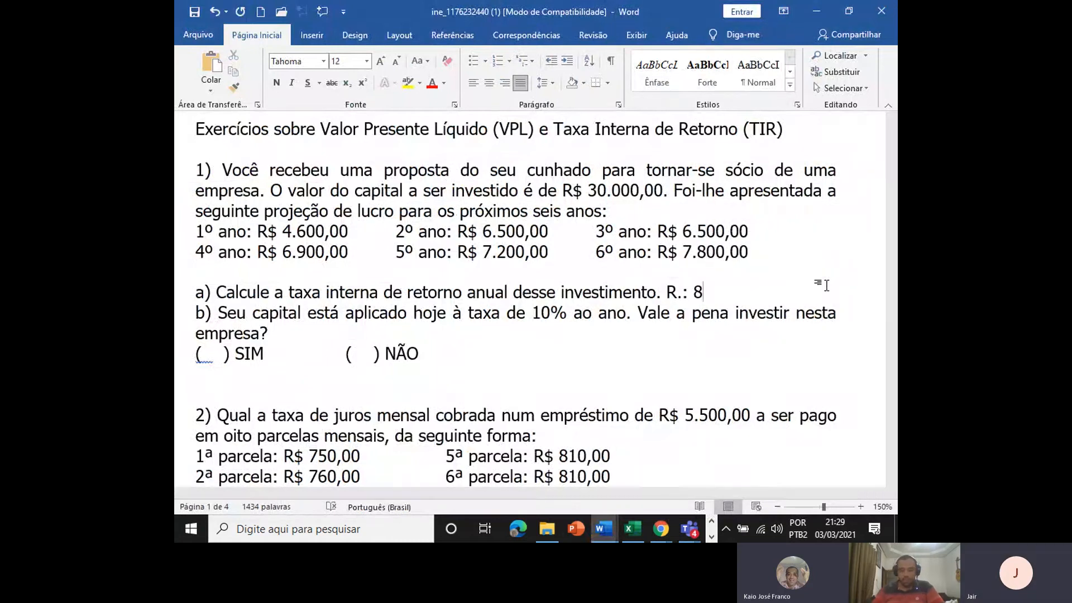
type("%")
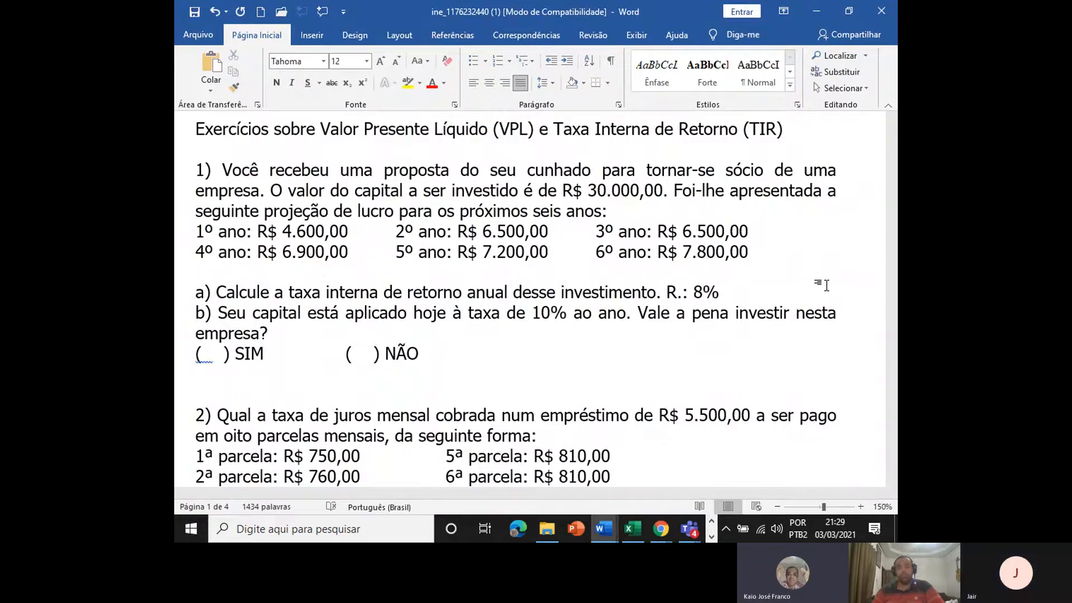
type(" a.a.")
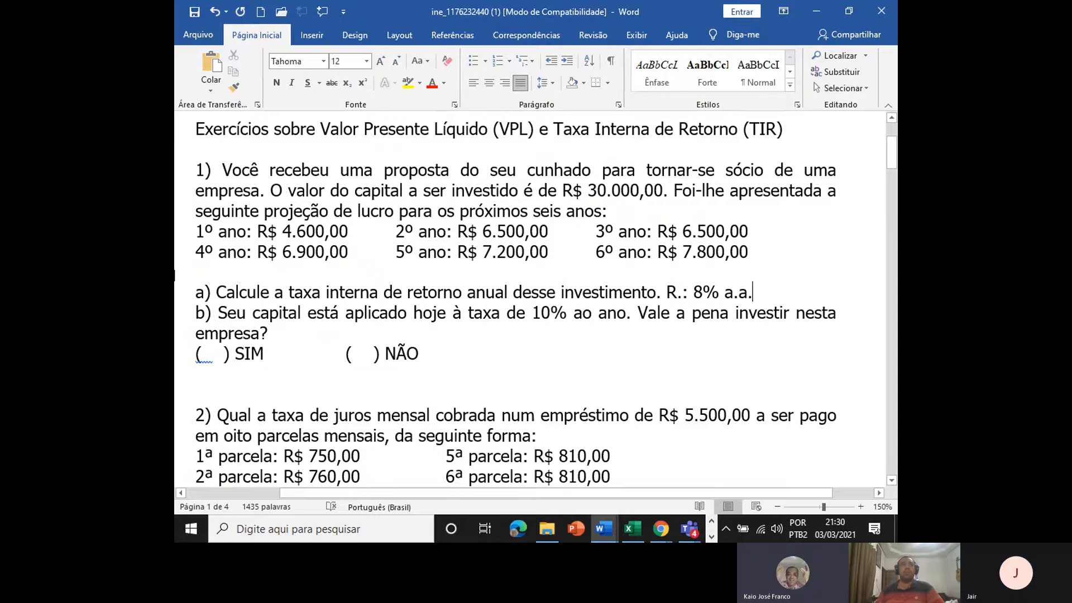
Compare the 10% yearly rate in item b with the item a answer and the SIM and NÃO options.
left_click_drag(252, 311, 615, 309)
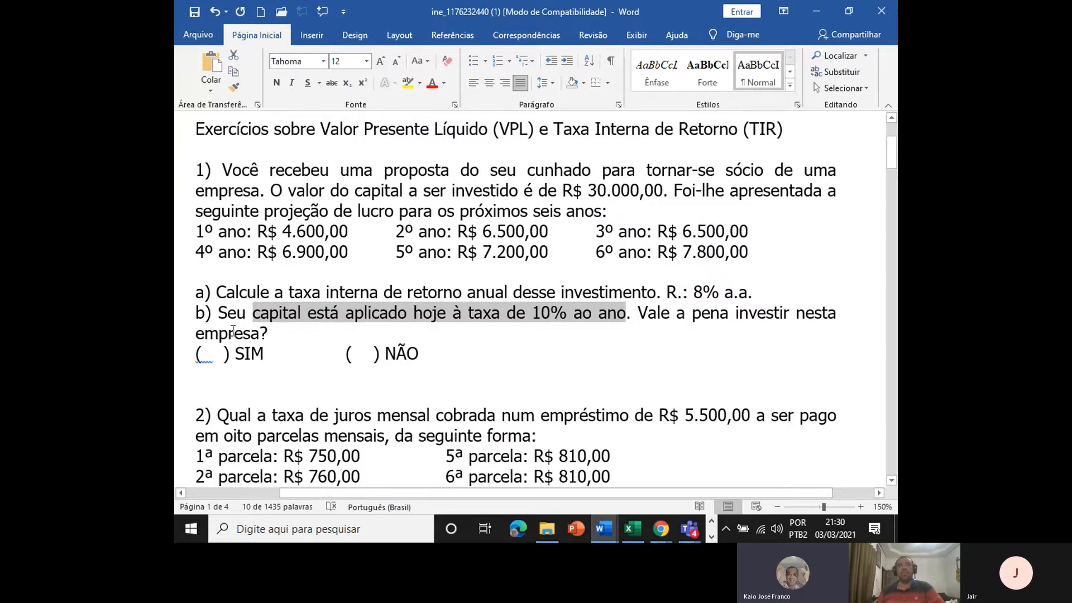
left_click_drag(359, 353, 373, 353)
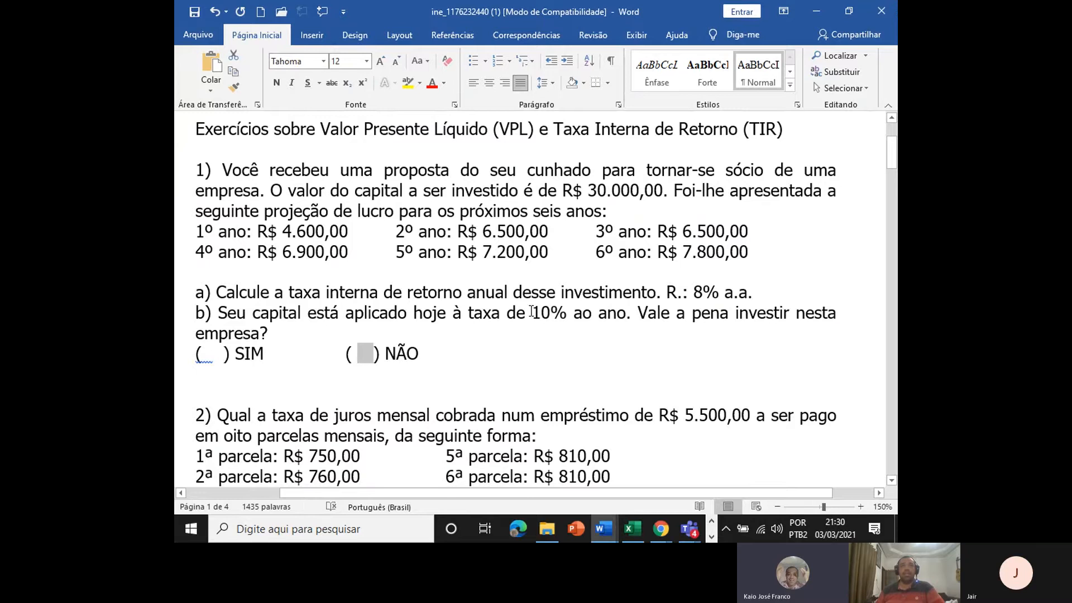
left_click_drag(532, 312, 551, 312)
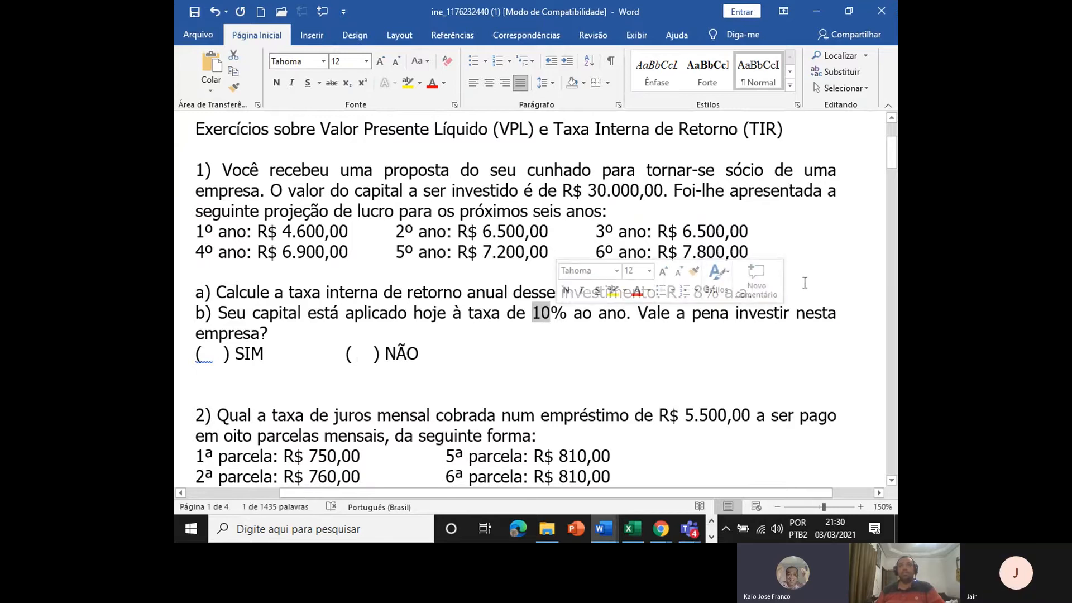
left_click(779, 293)
left_click_drag(703, 293, 677, 293)
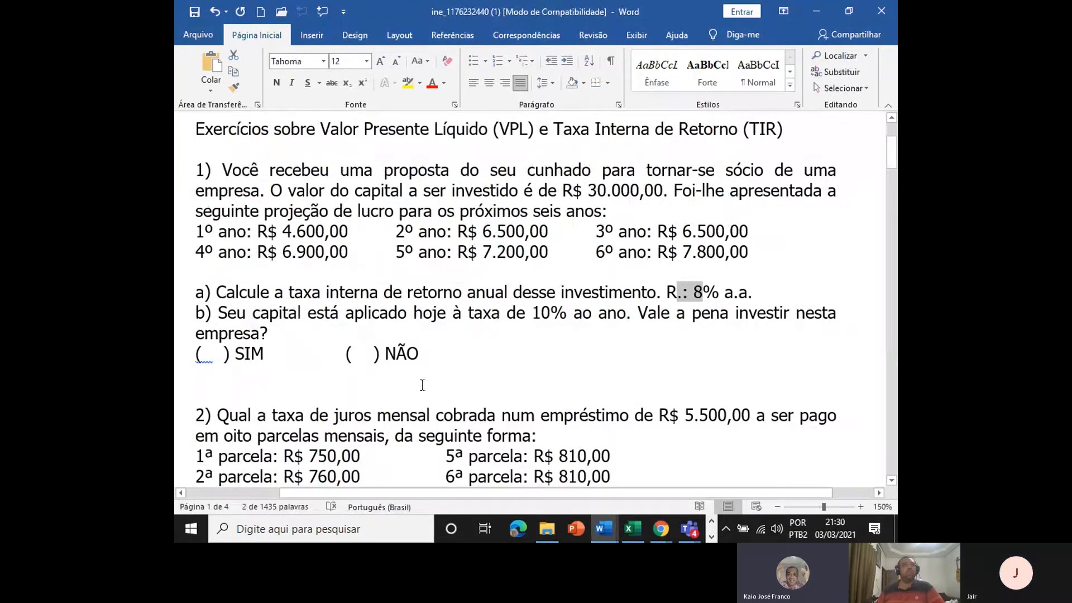
left_click(358, 351)
left_click(436, 356)
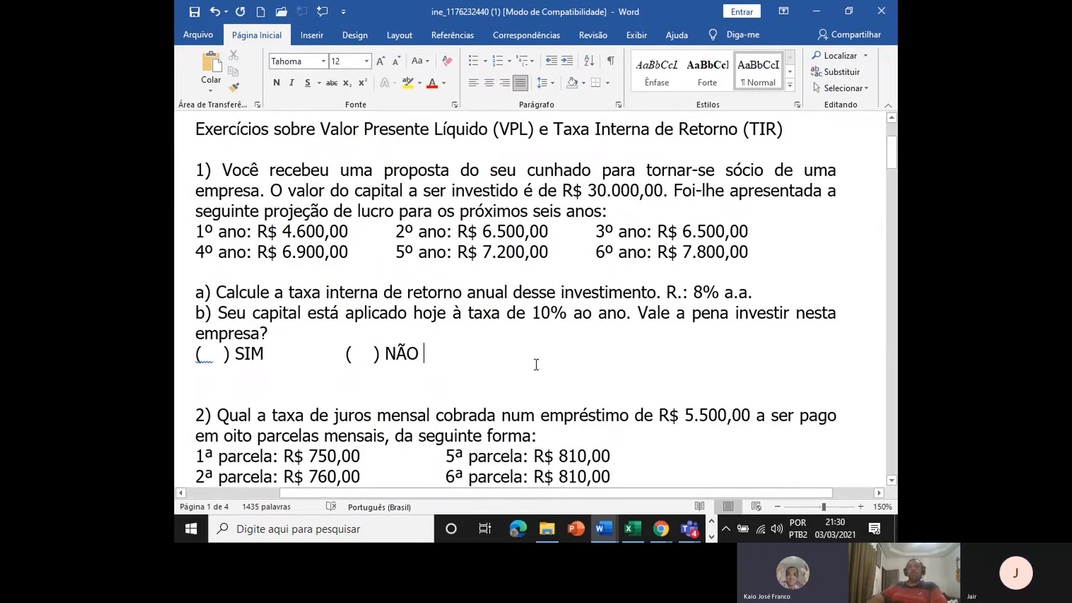
left_click_drag(534, 312, 551, 316)
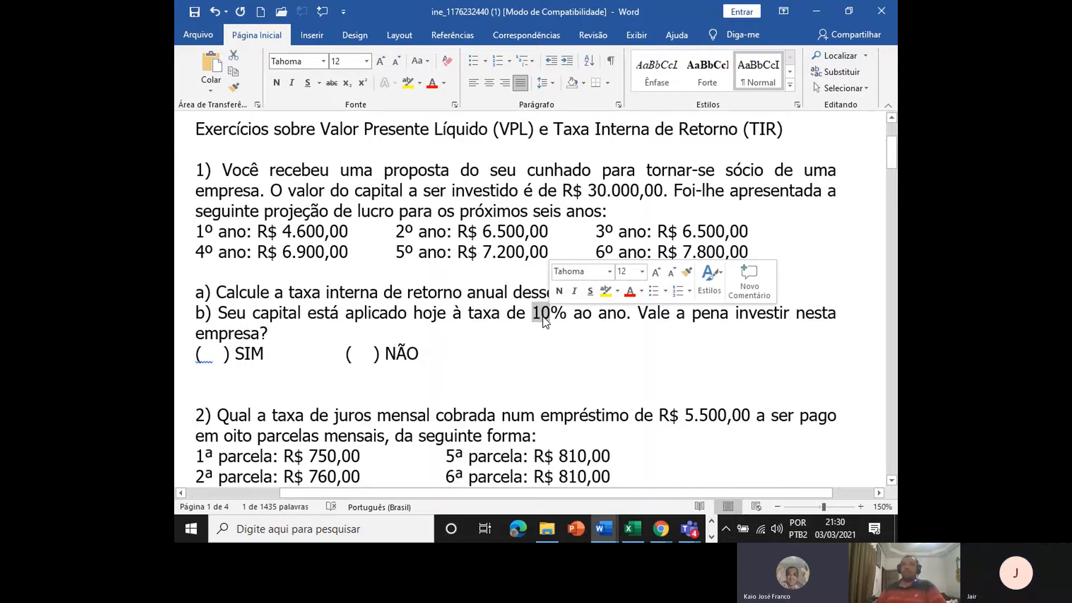
left_click(541, 314)
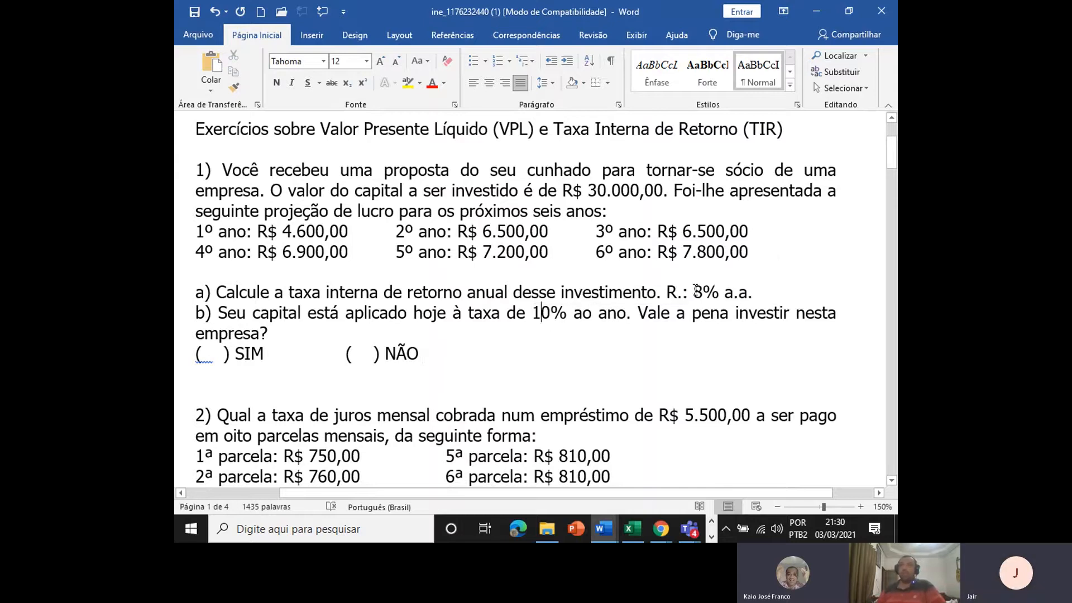
left_click_drag(693, 292, 703, 292)
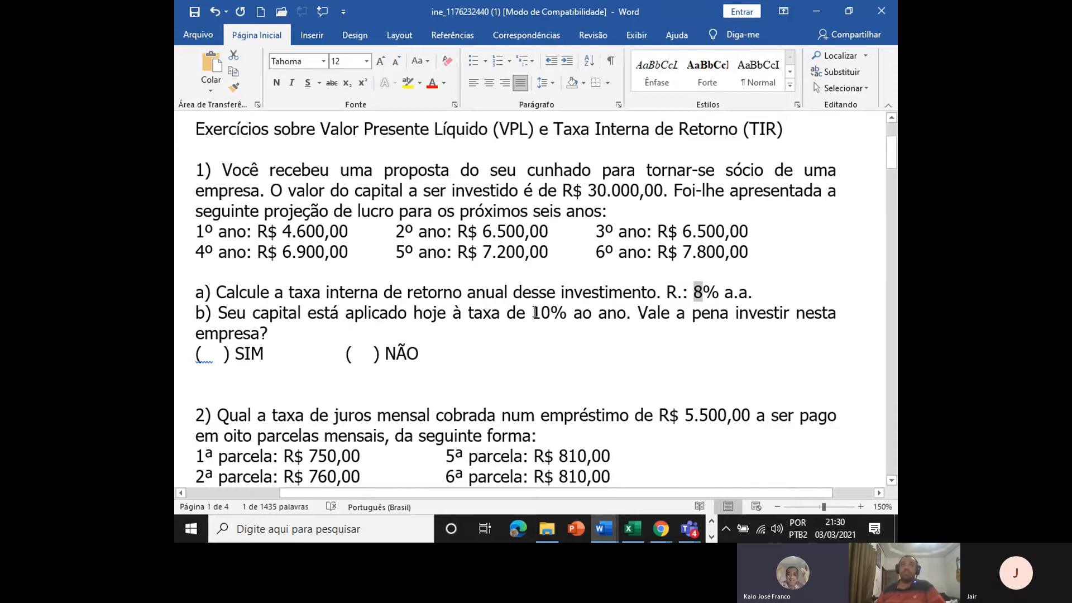
left_click_drag(534, 313, 565, 327)
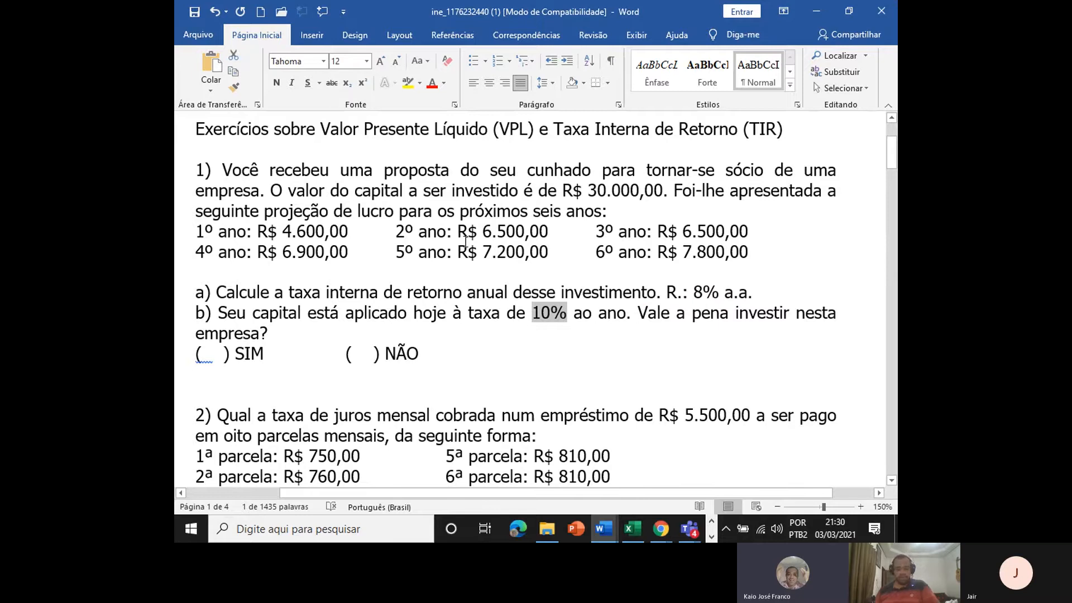
key("alt+Tab")
key("alt+Tab")
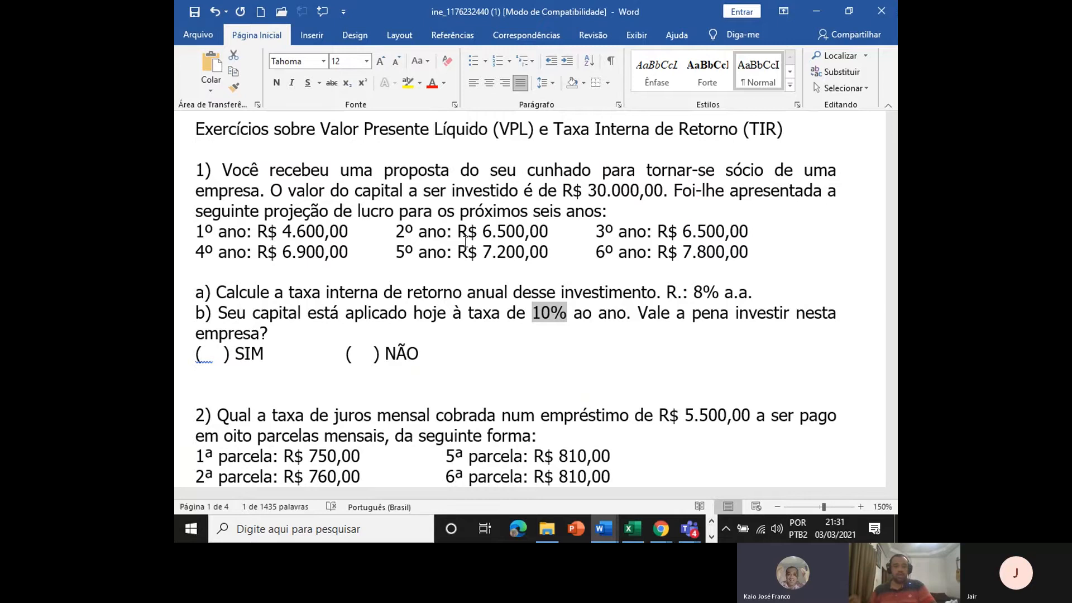
Switch to the Excel worksheet and extend the Payback formula from C7 down to period 6 in cell C8.
key("alt+Tab")
left_click_drag(430, 227, 440, 342)
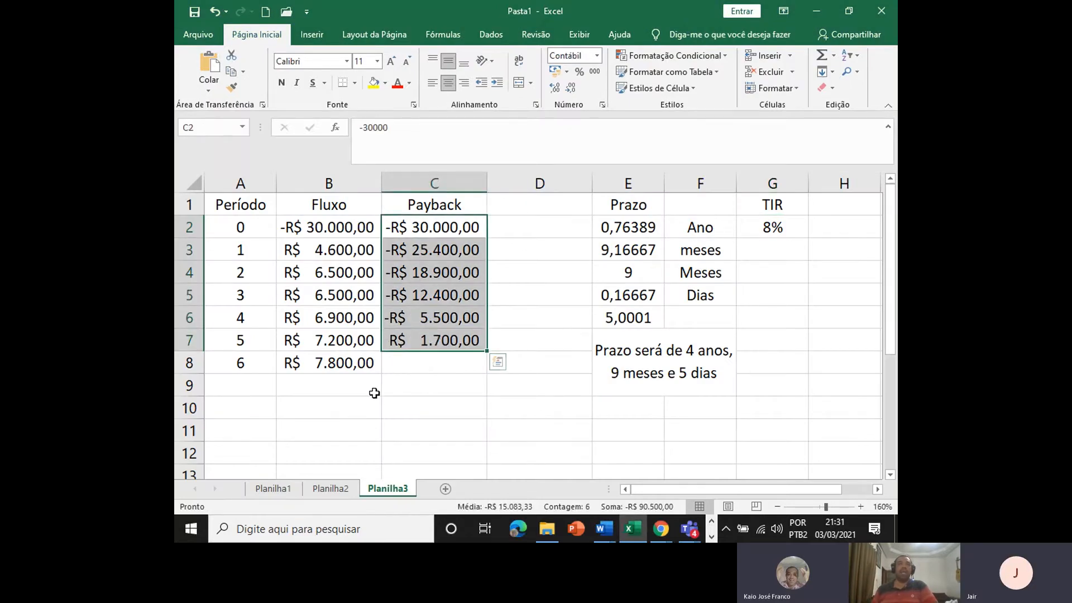
left_click(410, 344)
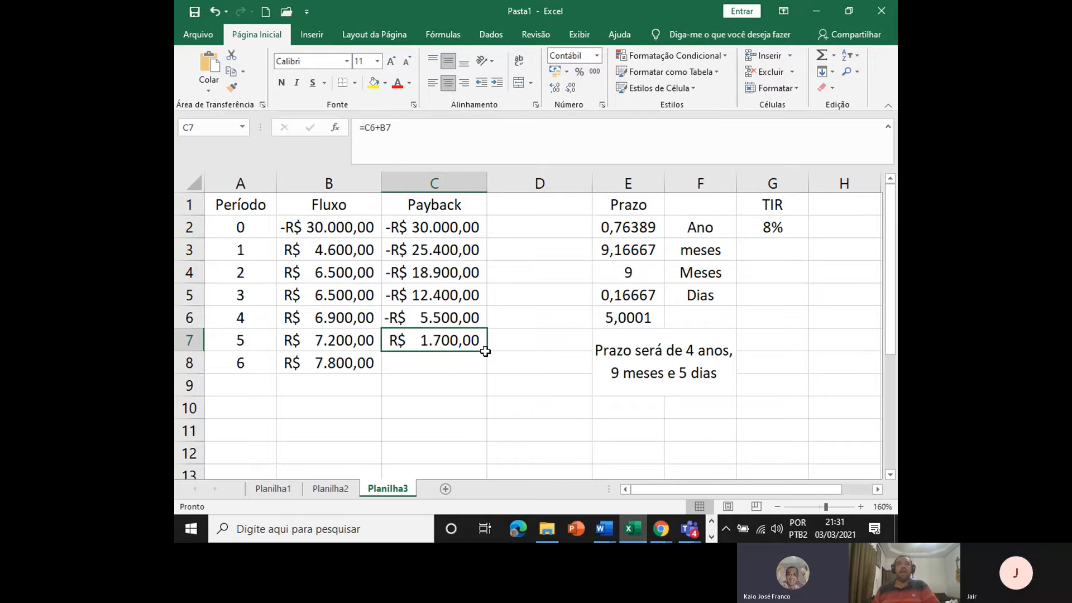
left_click_drag(486, 351, 486, 373)
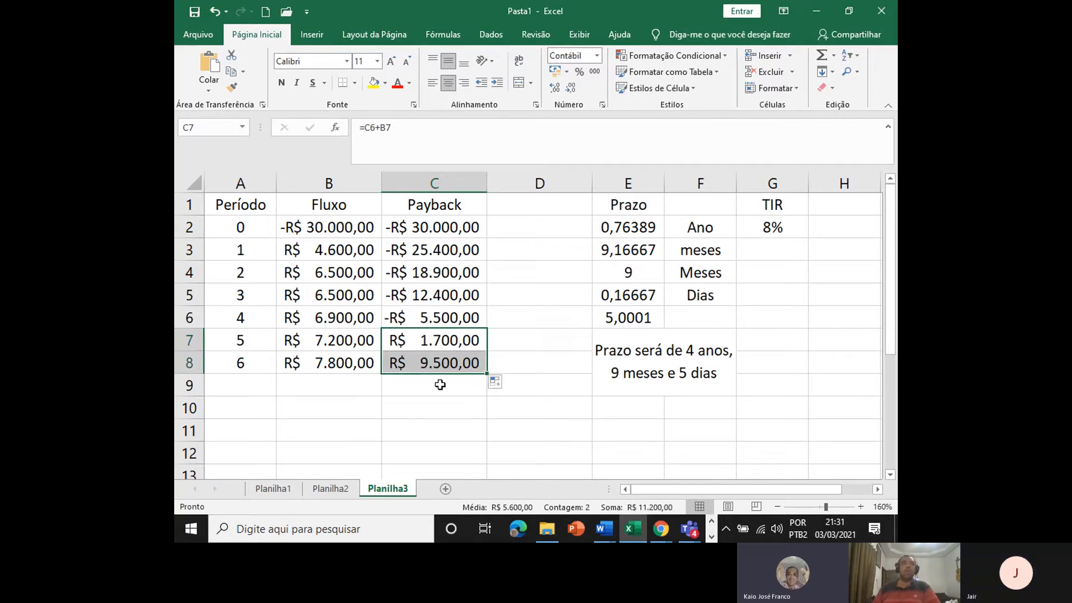
mouse_move(450, 340)
left_mouse_down()
mouse_move(443, 363)
mouse_move(450, 357)
left_mouse_up()
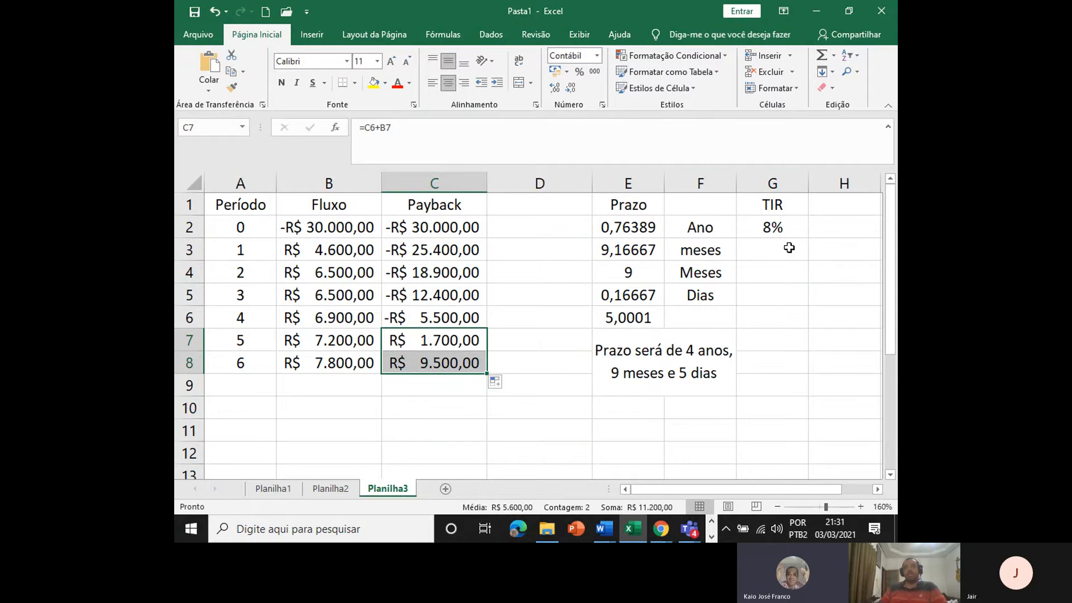
Add the header TMA in cell H1 and enter 10% below it in H2.
left_click(833, 210)
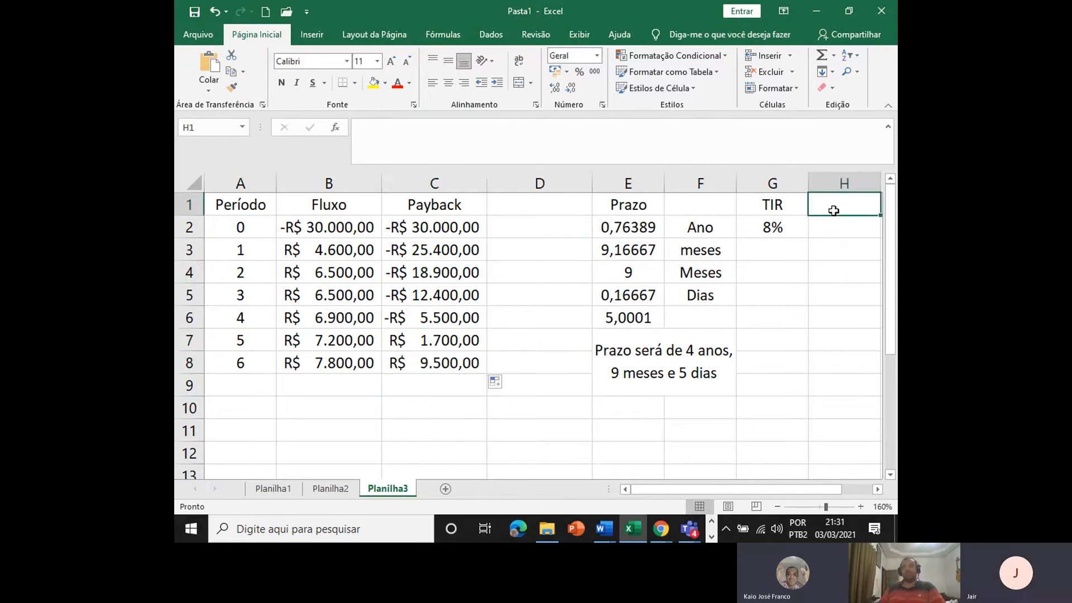
type("T")
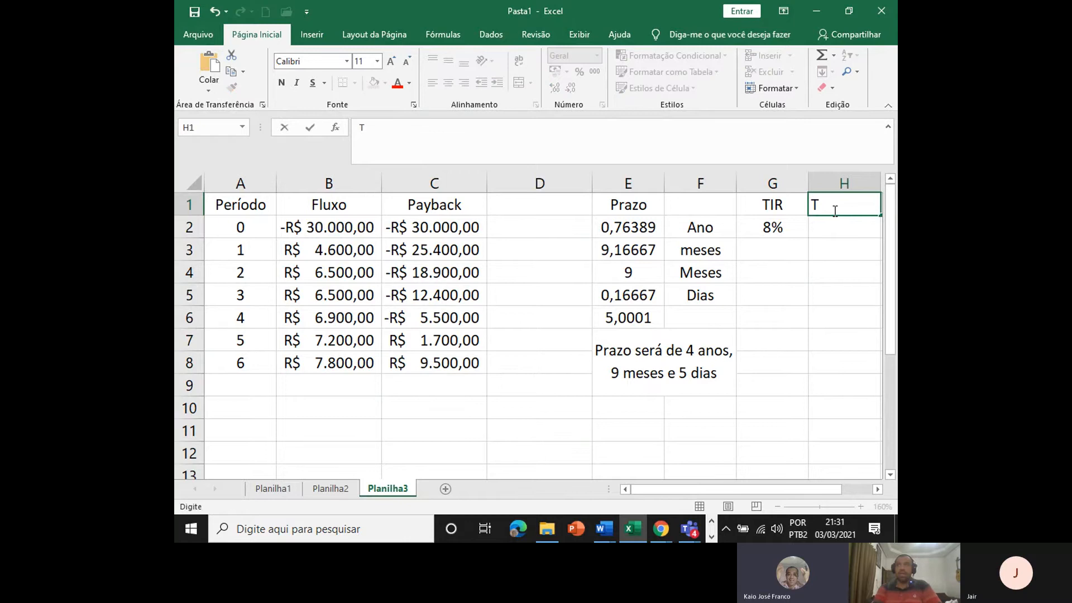
type("MA")
key("Return")
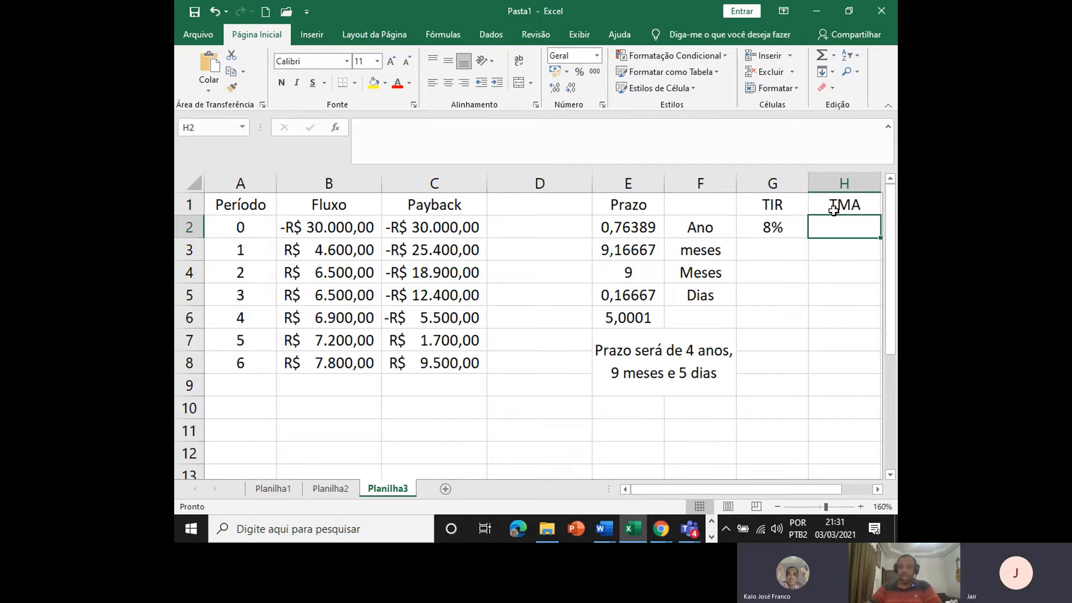
type("10")
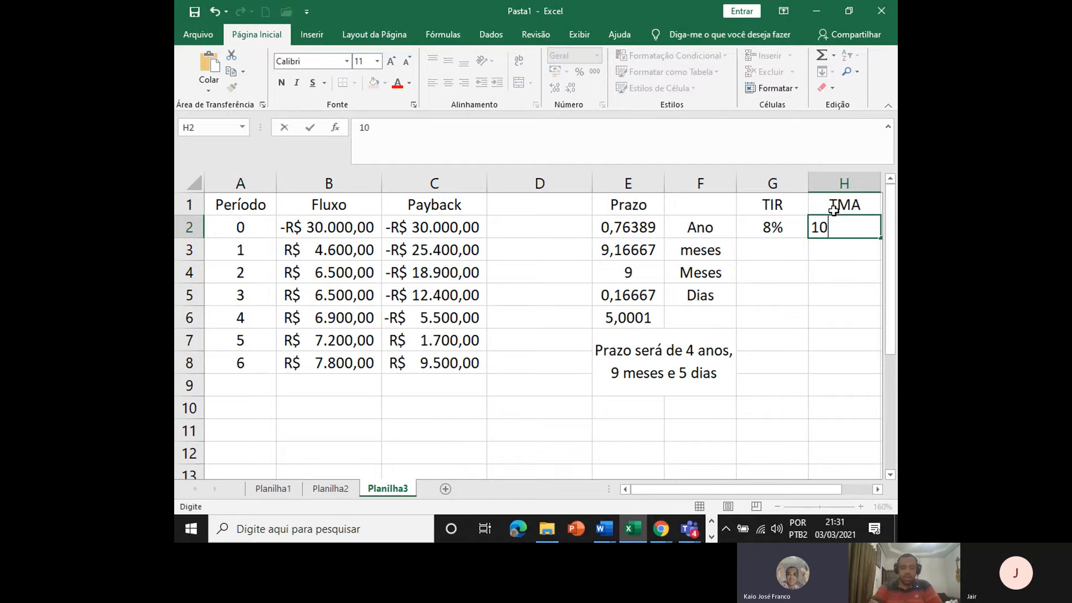
type("%")
key("Return")
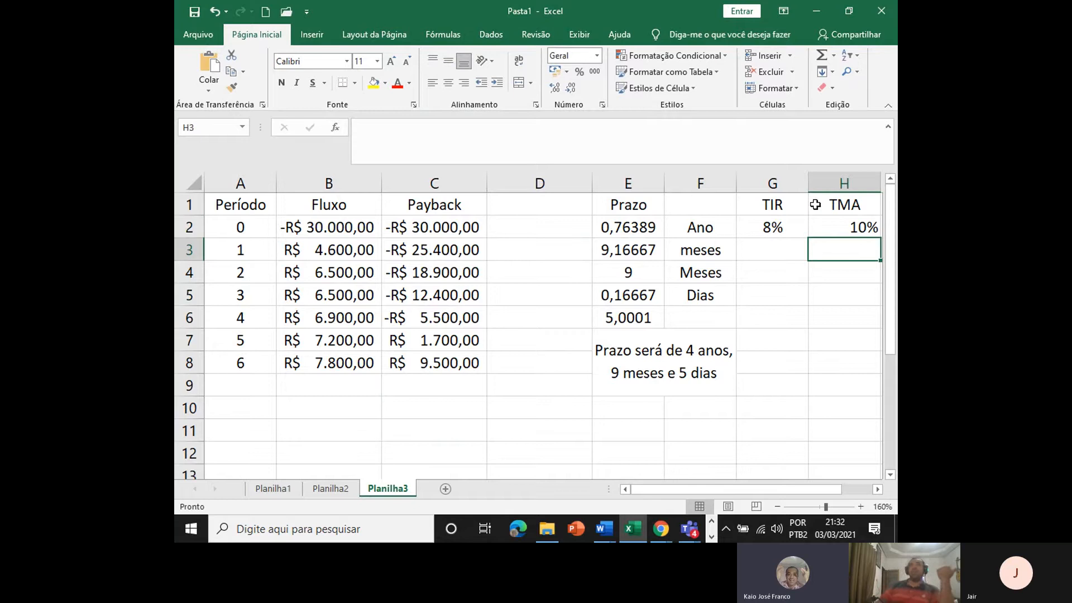
Enter the header VPL in cell D1 above the blank column.
left_click(527, 210)
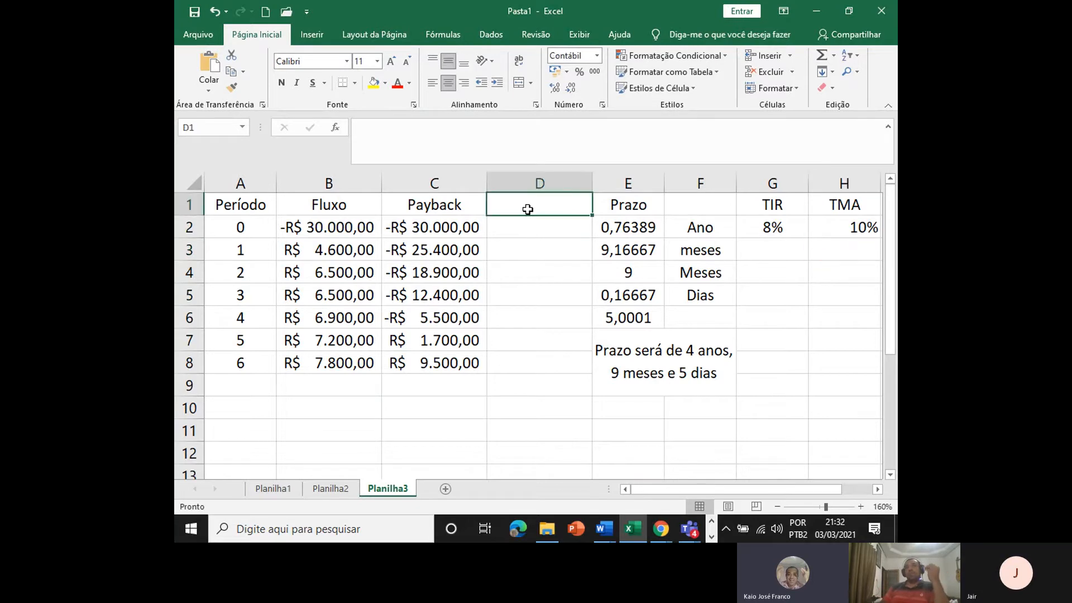
type("VPL")
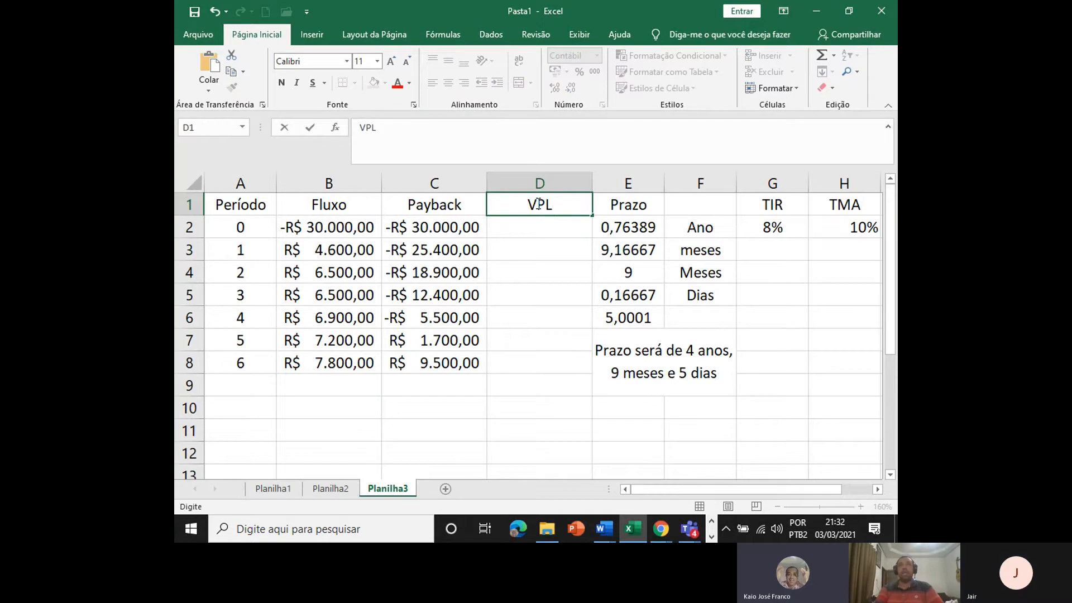
key("Return")
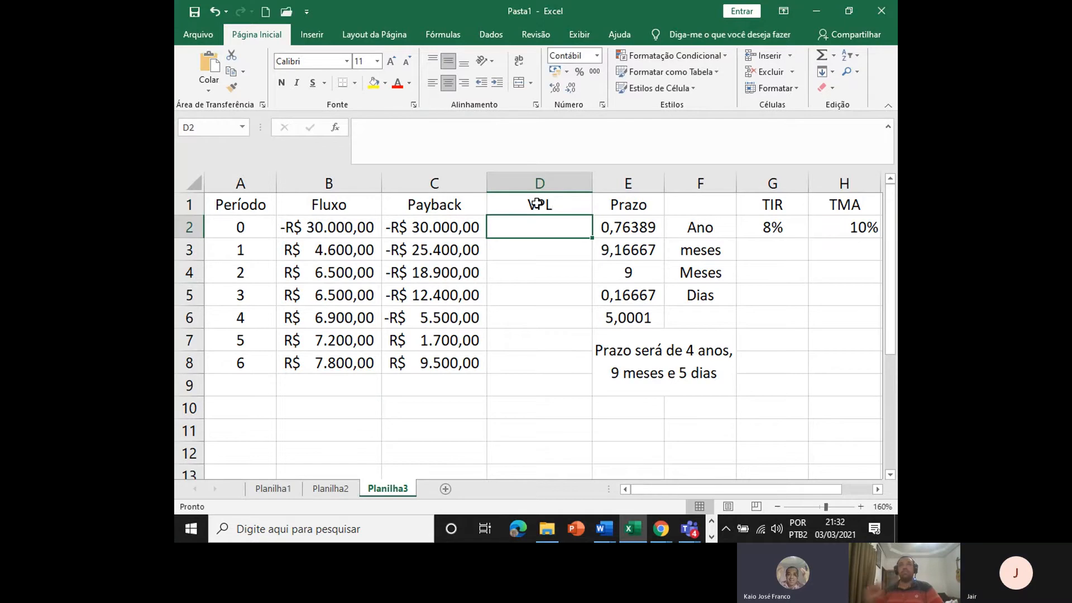
Insert the financial function VPL in cell D2 and set its Taxa to ,1 to match the TMA.
left_click(845, 226)
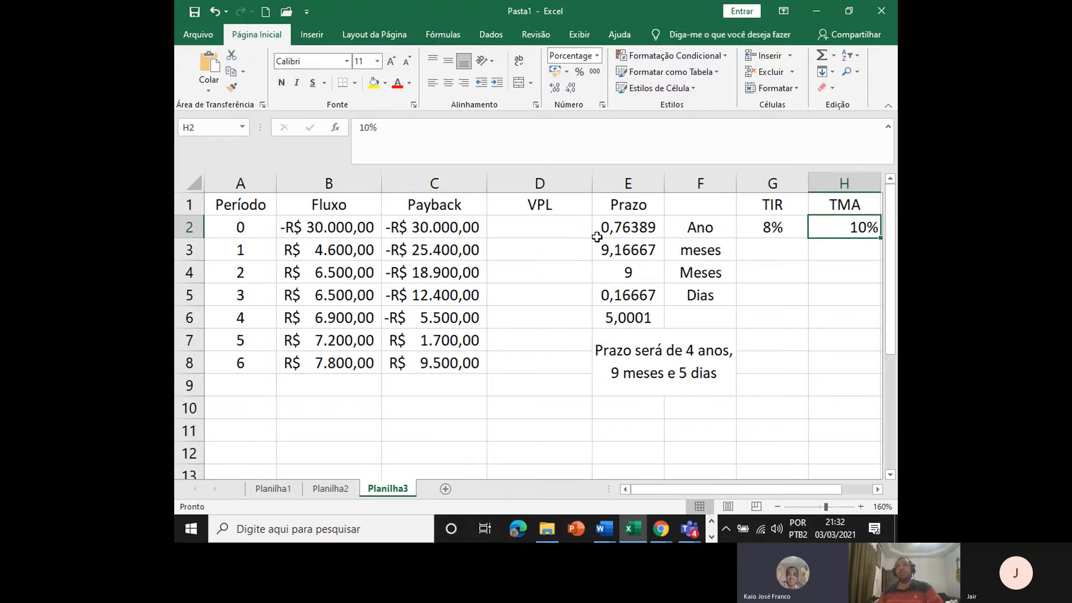
left_click(529, 223)
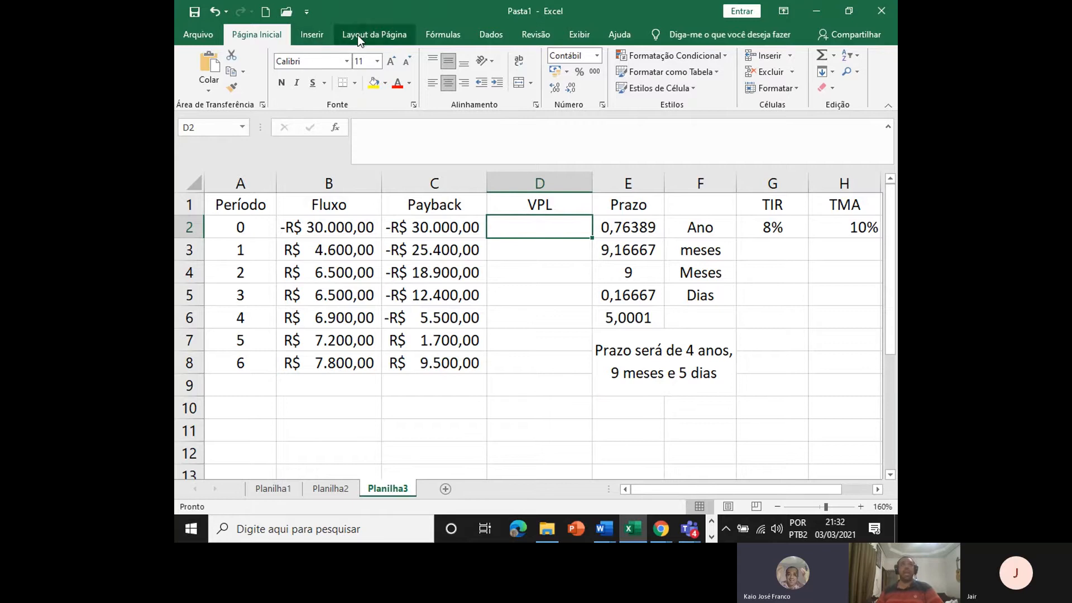
left_click(447, 37)
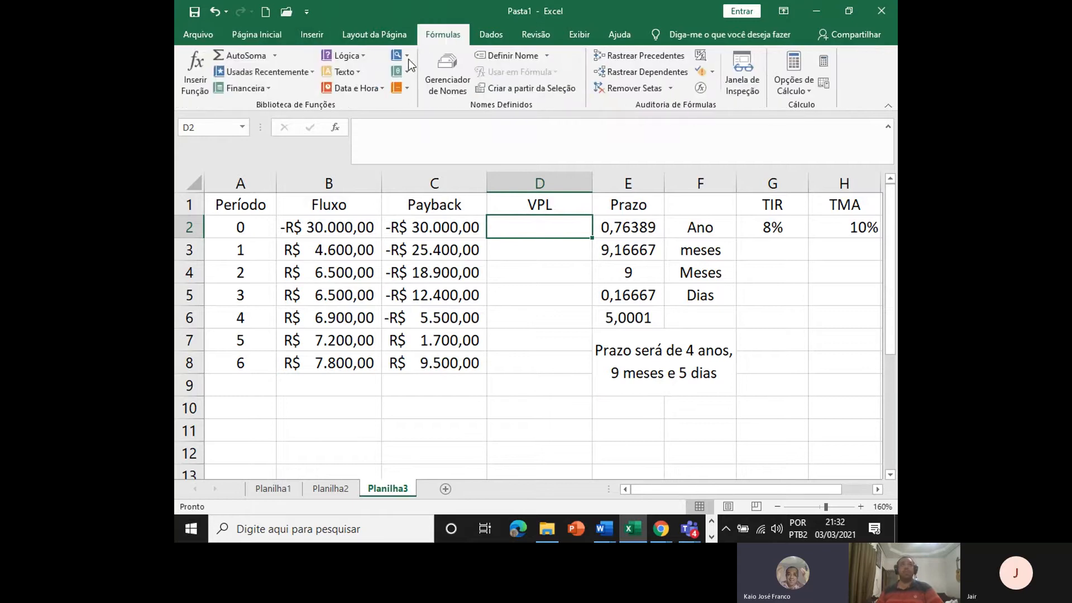
left_click(247, 89)
scroll(263, 146, "down", 8)
scroll(252, 251, "down", 6)
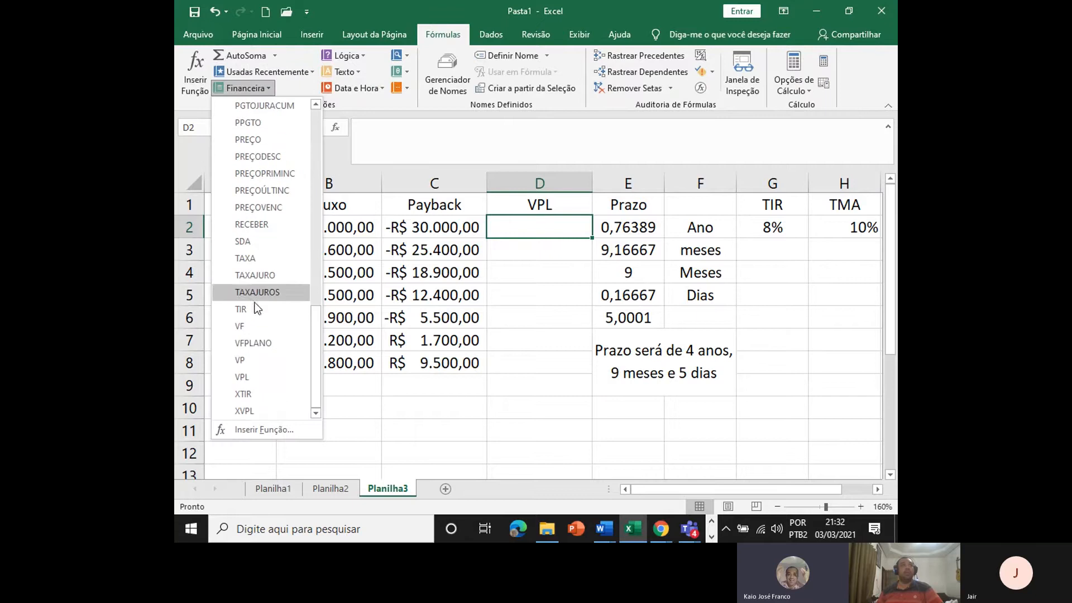
left_click(259, 361)
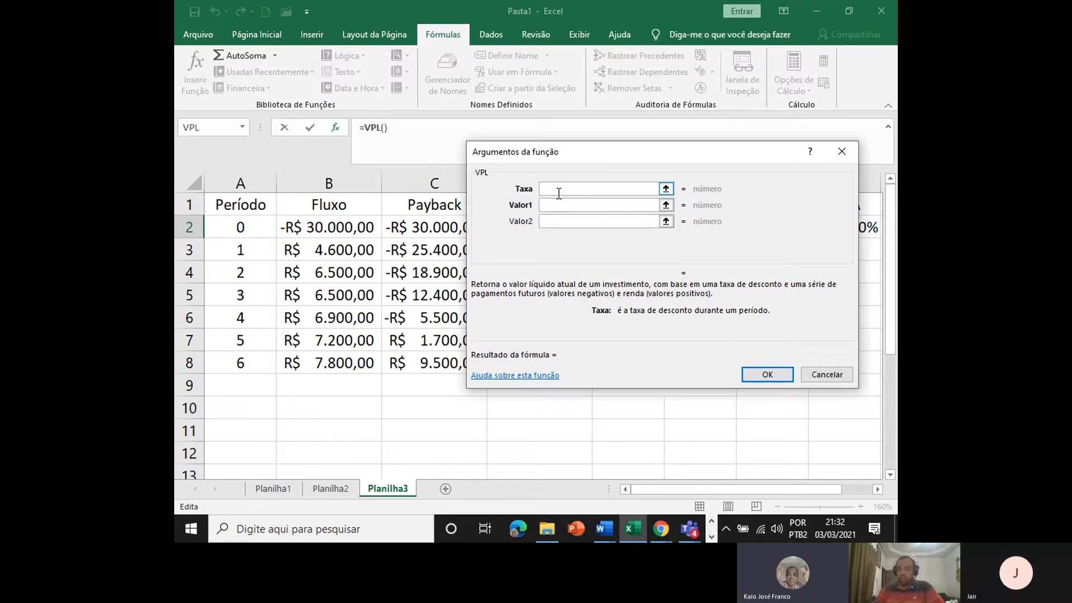
type(",1")
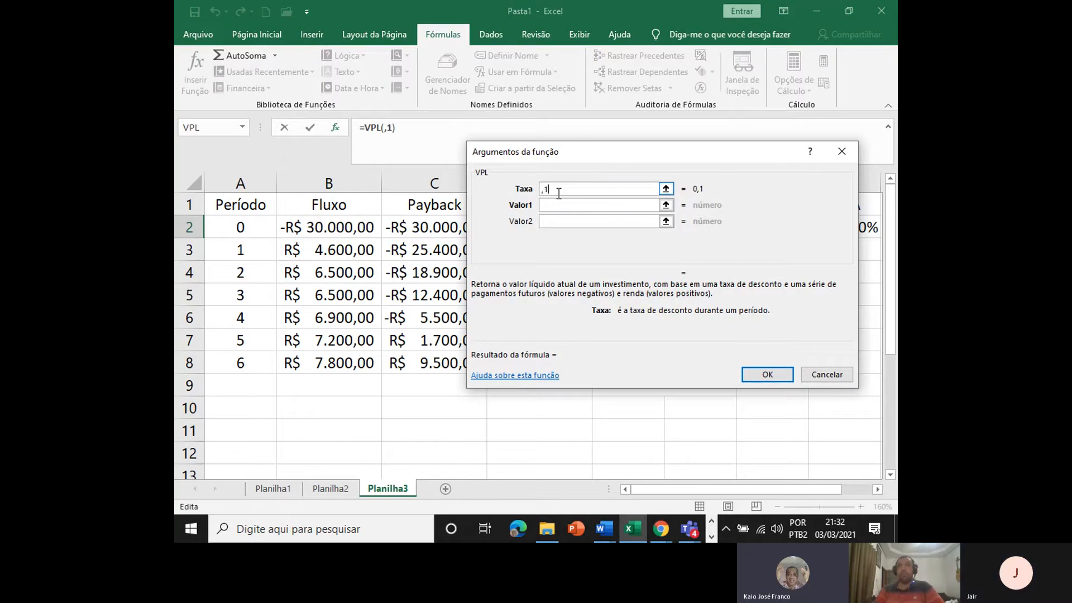
key("Tab")
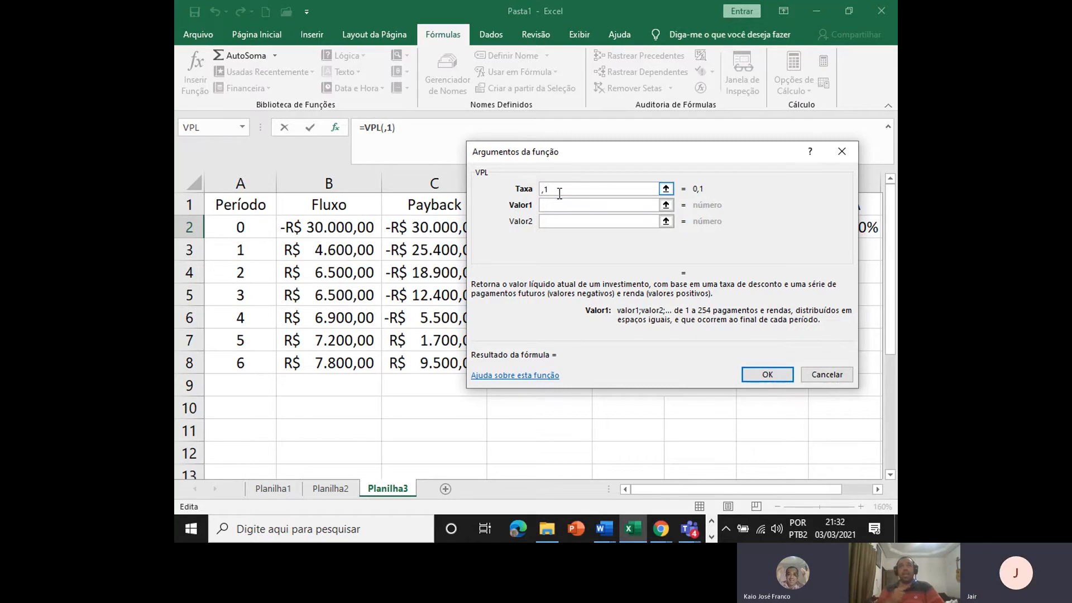
Enter -30000, 4600, 6500 and 6500 as Valor1 to Valor4 of the VPL function.
type("-")
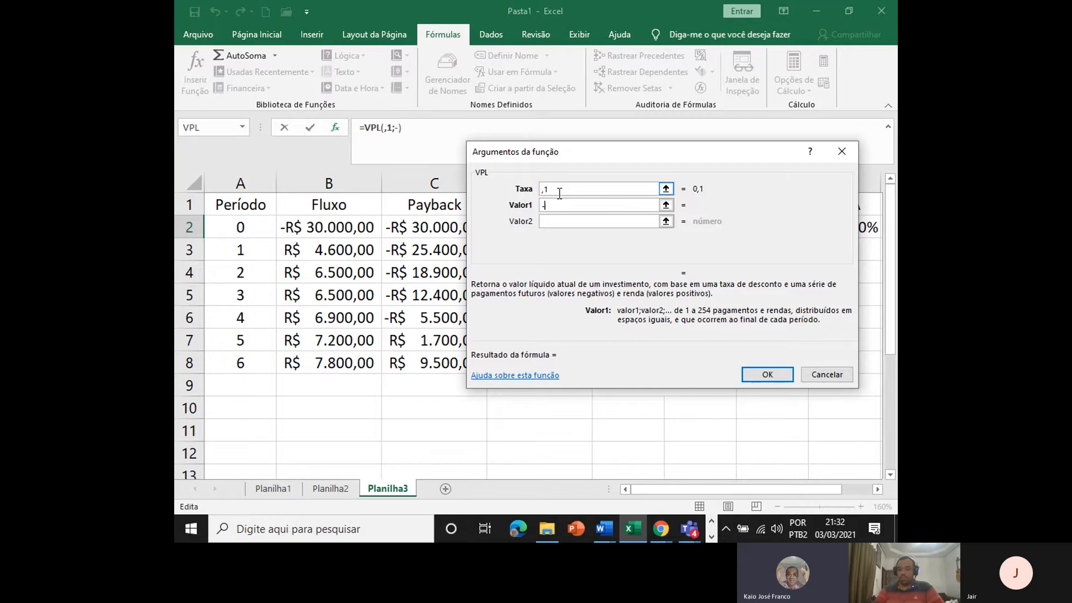
type("30000")
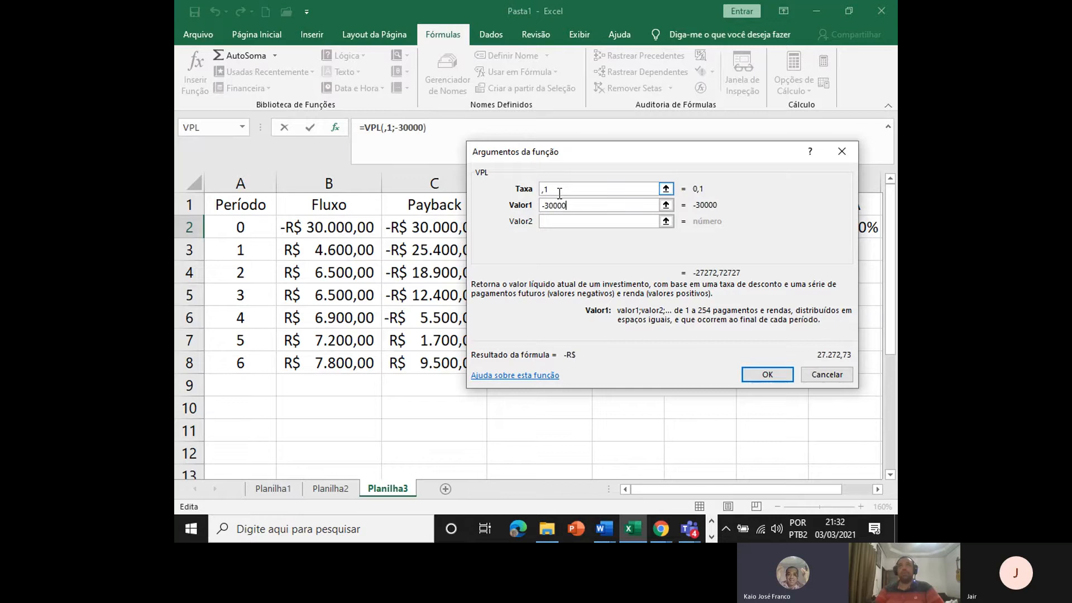
key("Tab")
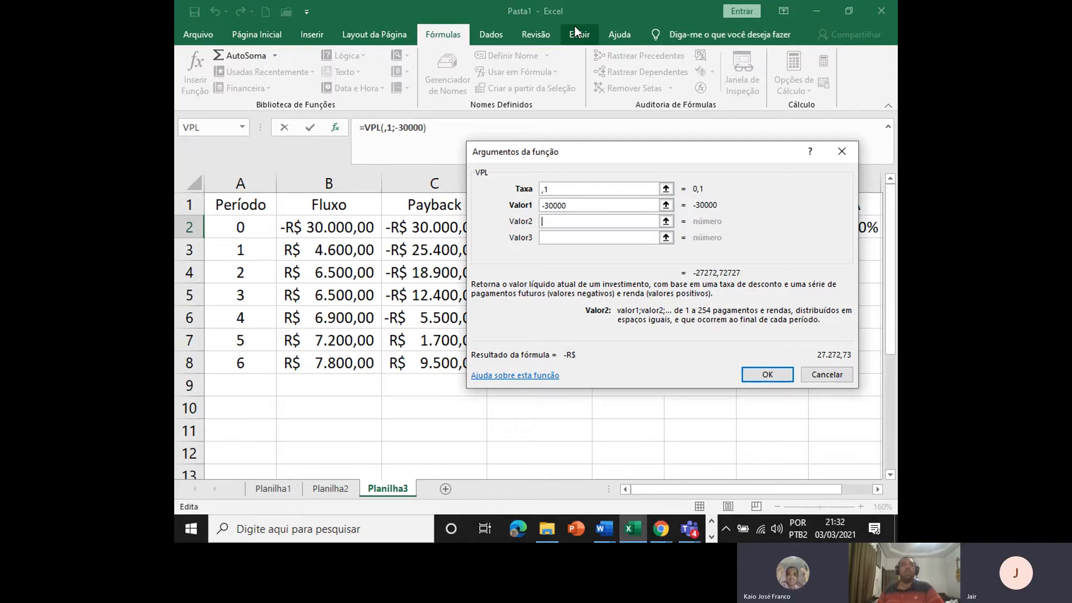
type("4600")
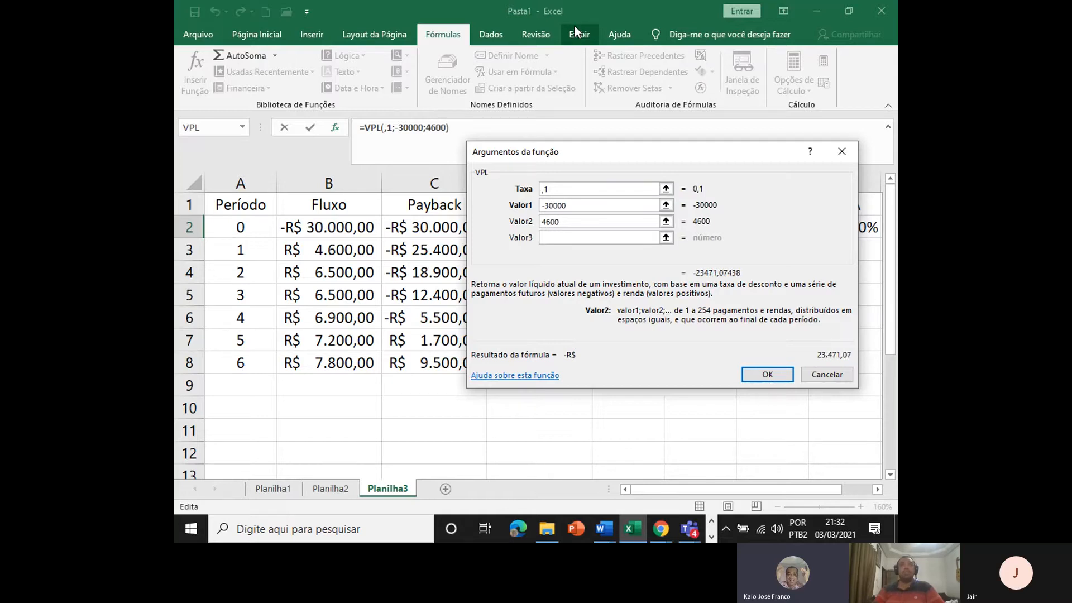
key("Tab")
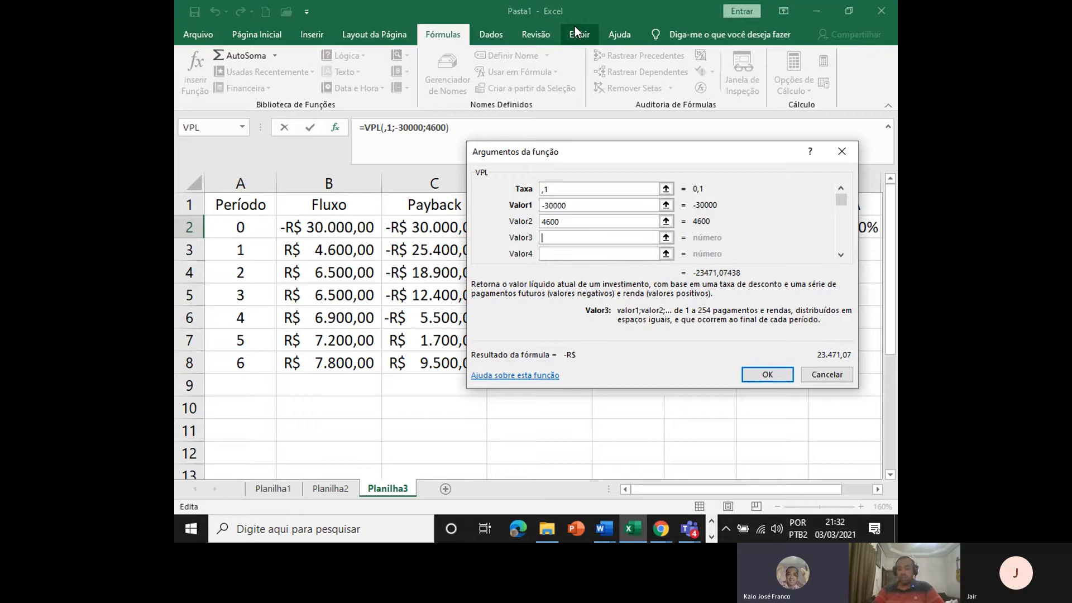
type("6500")
key("Tab")
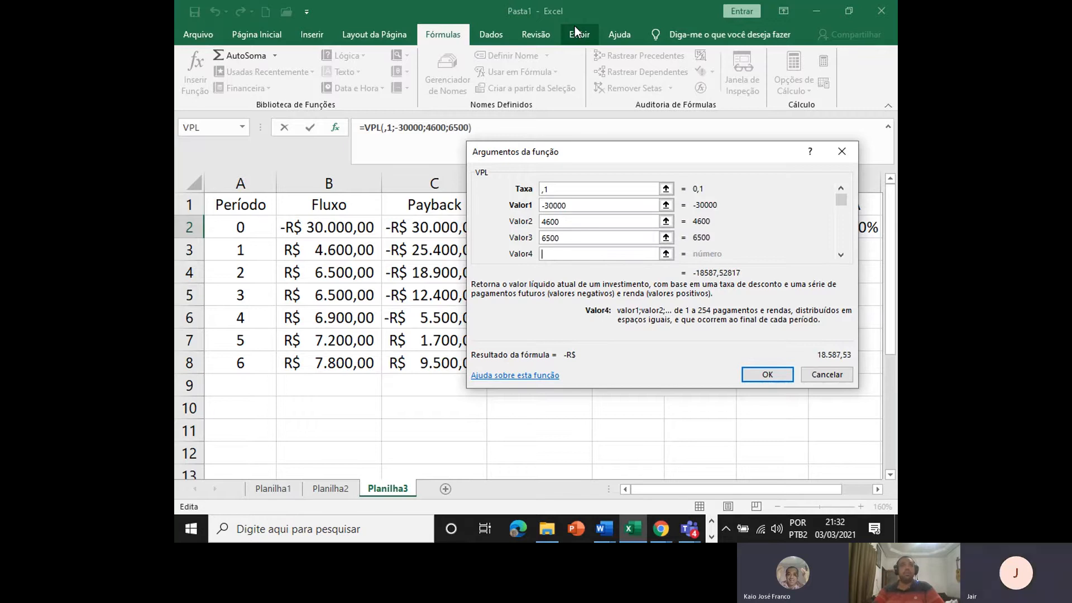
type("6500")
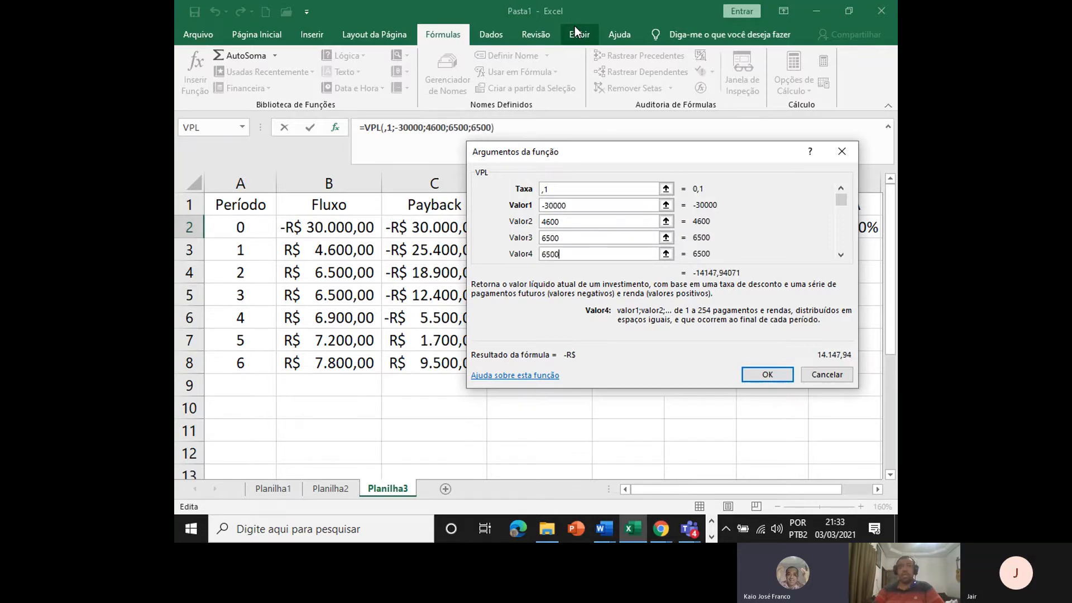
key("Tab")
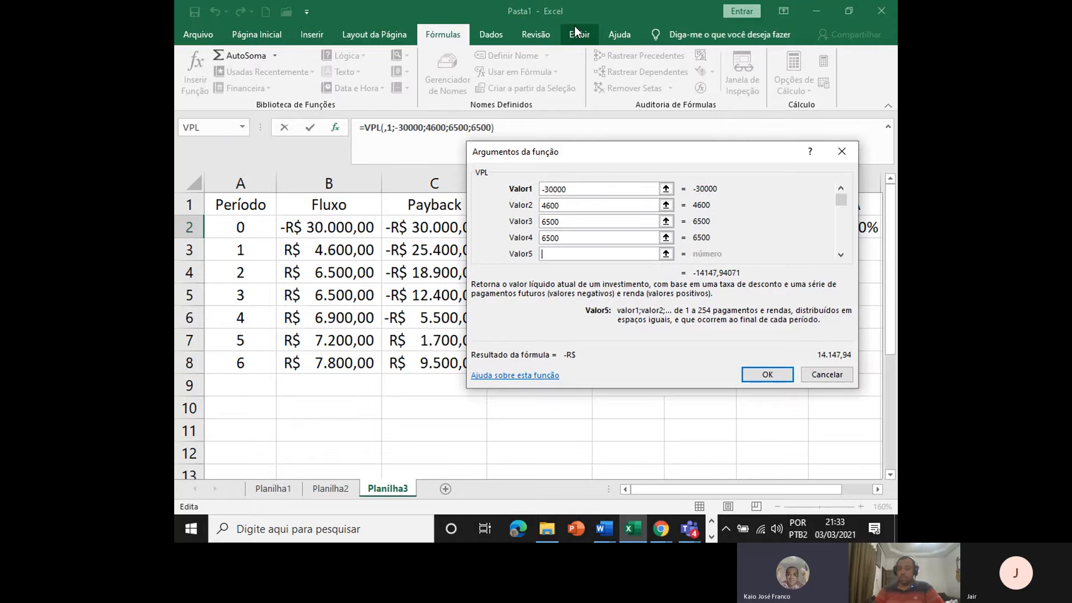
Enter 6900, 7200 and 7800 as Valor5 to Valor7 and confirm the VPL function in D2.
type("6900")
key("Tab")
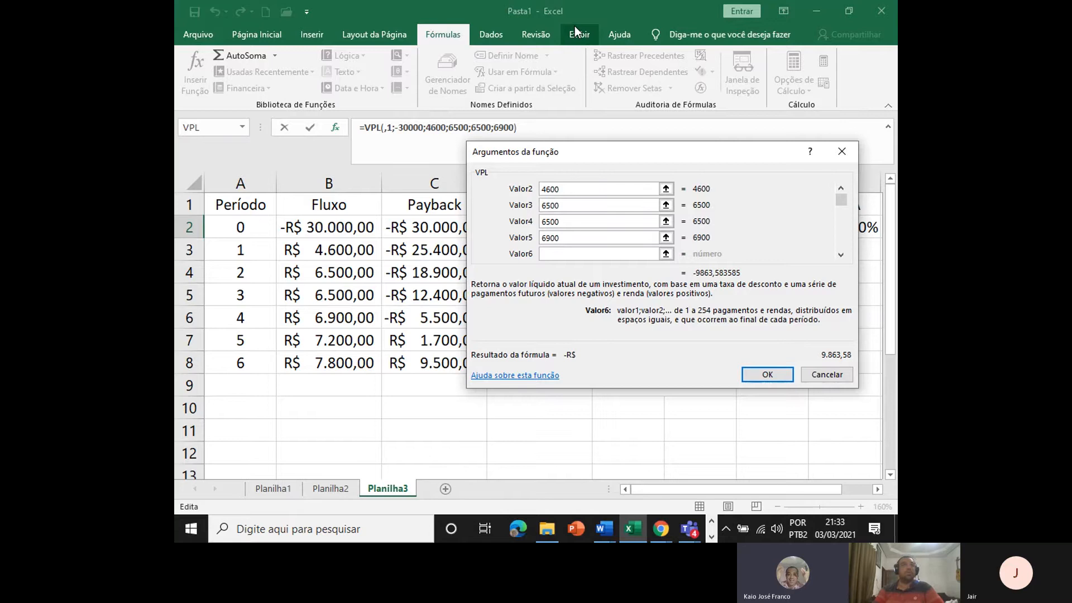
type("7200")
key("Tab")
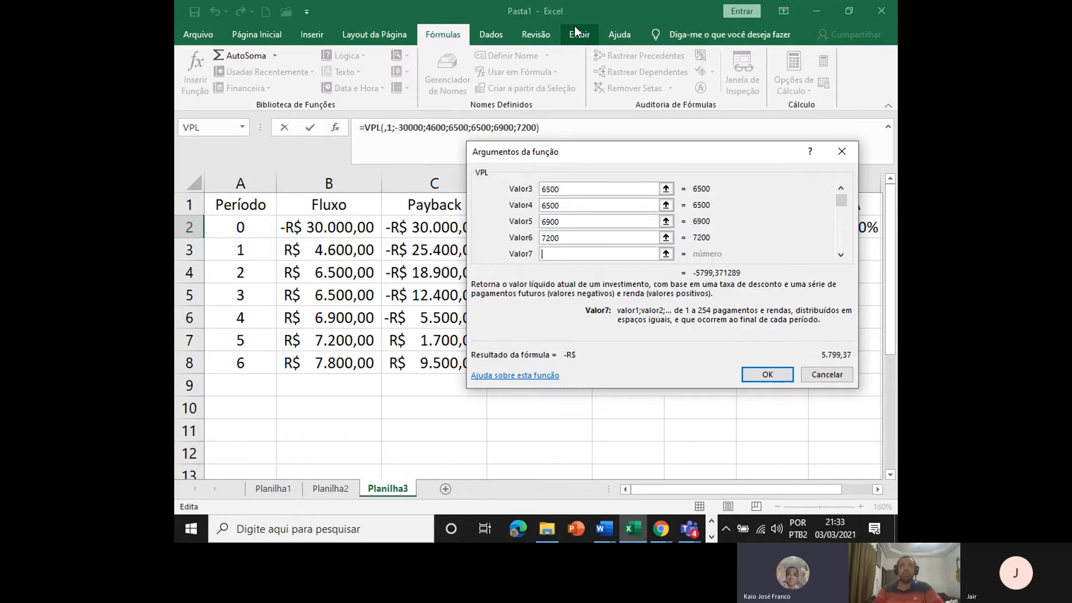
type("7800")
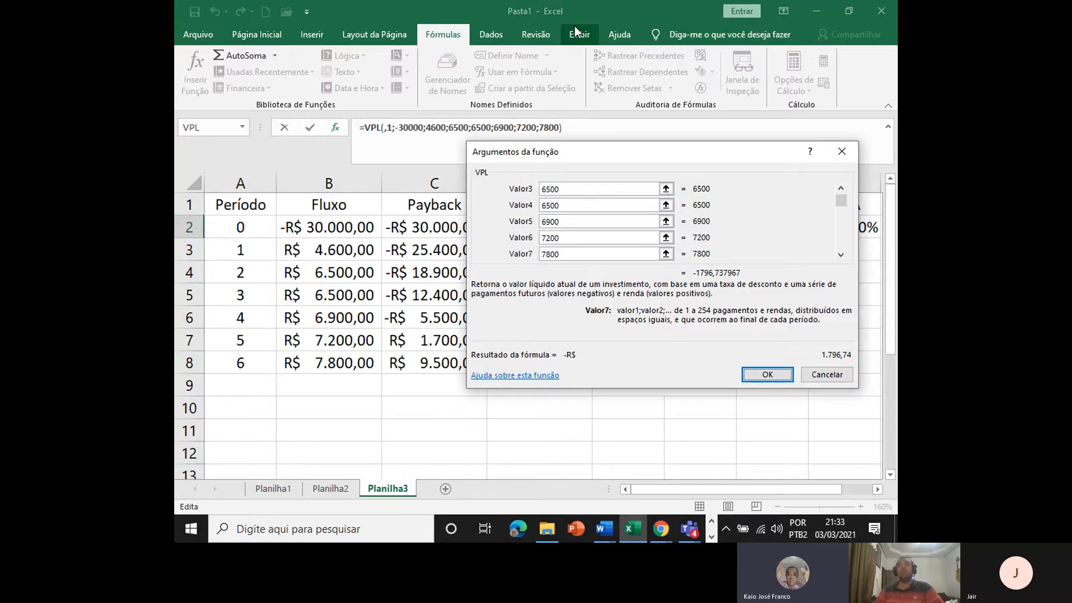
key("Return")
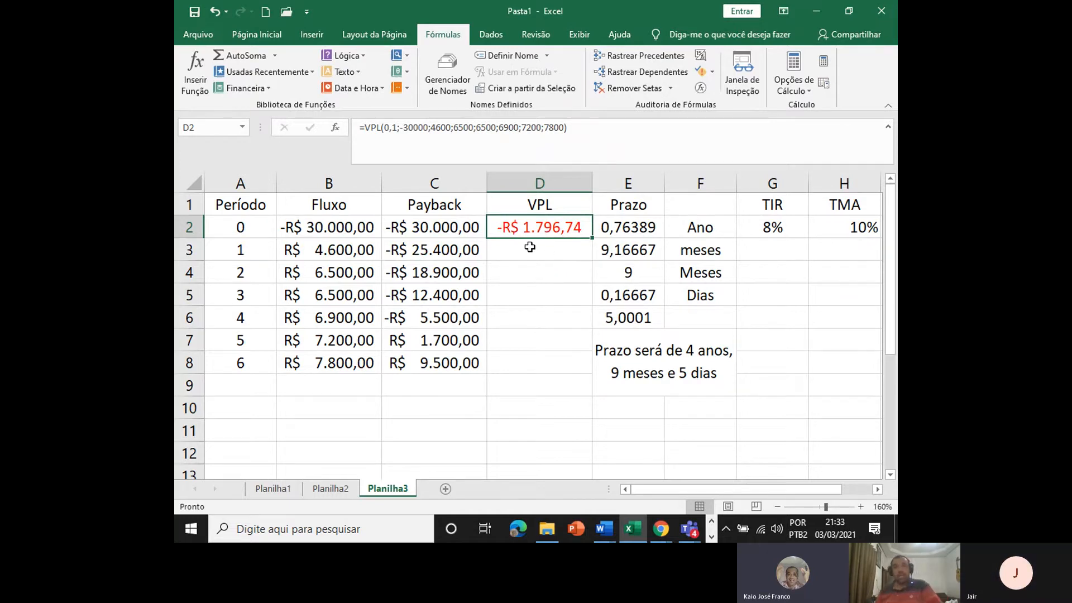
Compare the item a and item b rates in the Word exercise, and check them against the VPL and TIR cells in Excel.
key("alt+Tab")
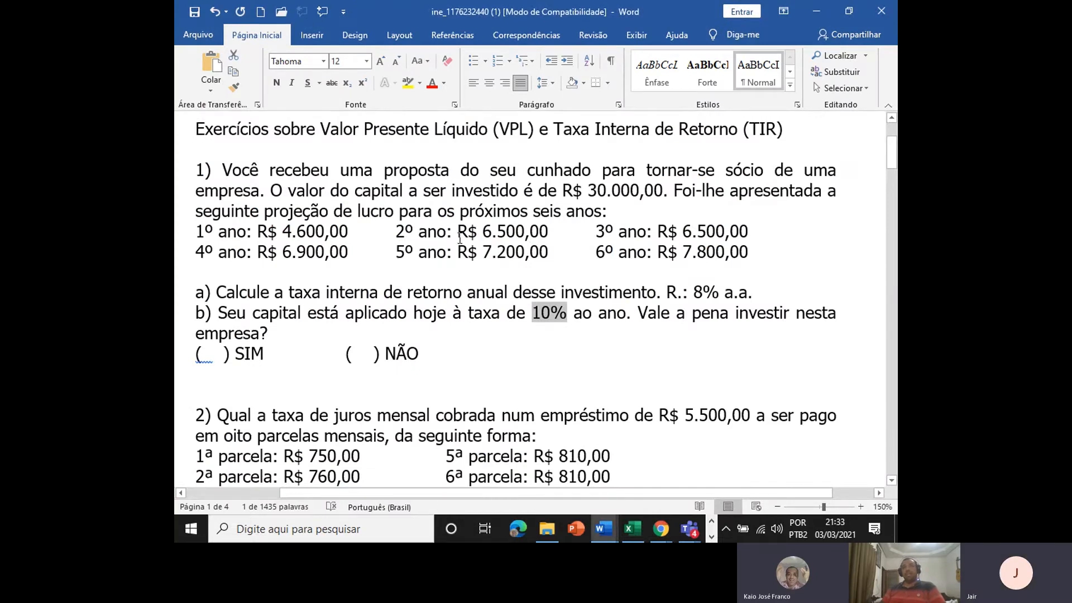
left_click_drag(692, 291, 703, 292)
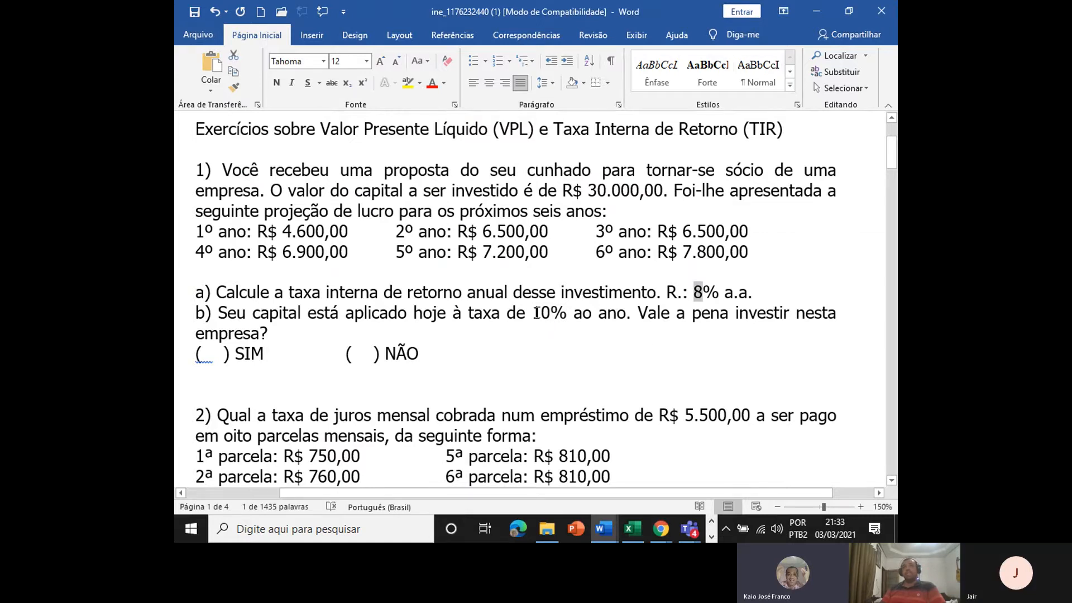
left_click_drag(533, 312, 551, 312)
key("alt+Tab")
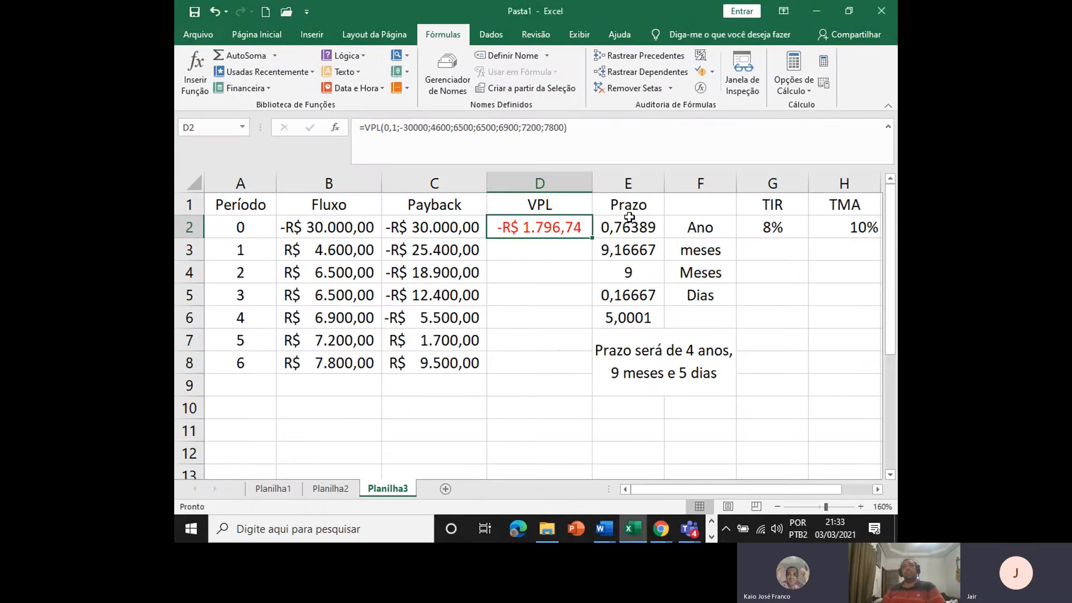
left_click(624, 183)
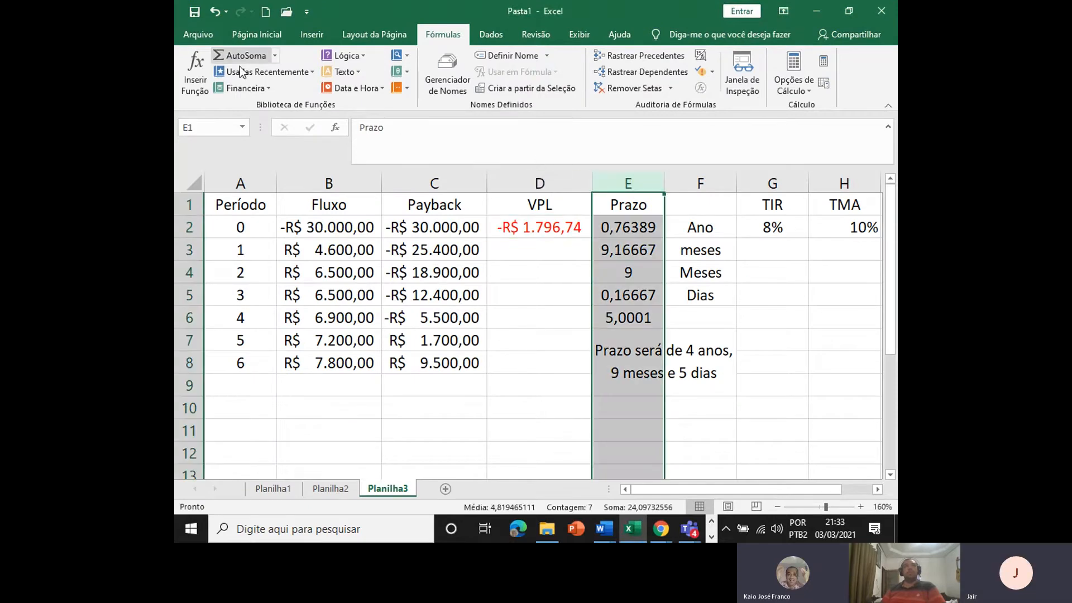
left_click(535, 226)
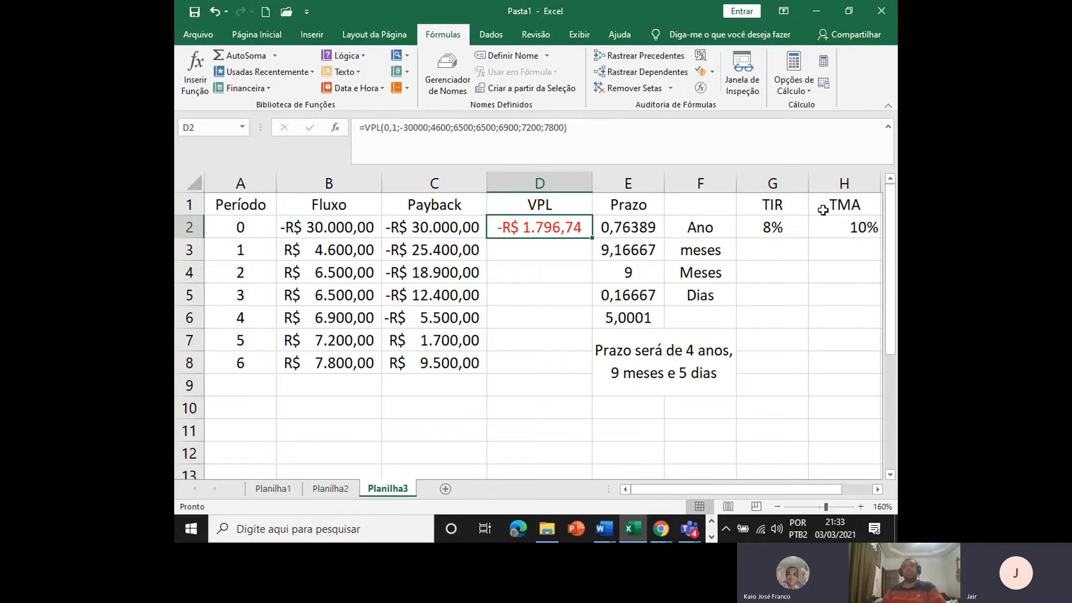
left_click(771, 231)
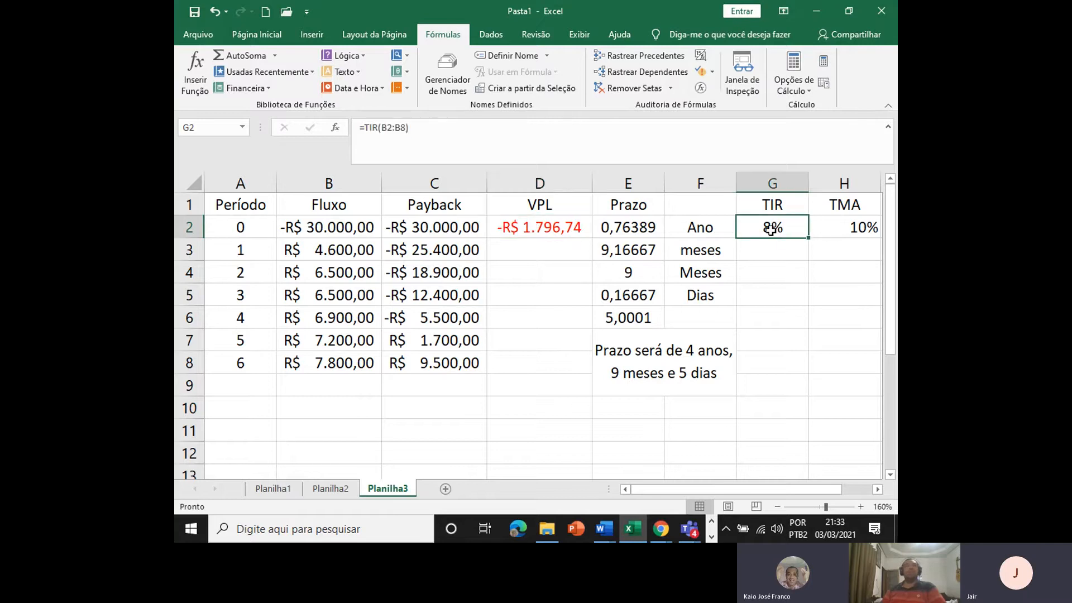
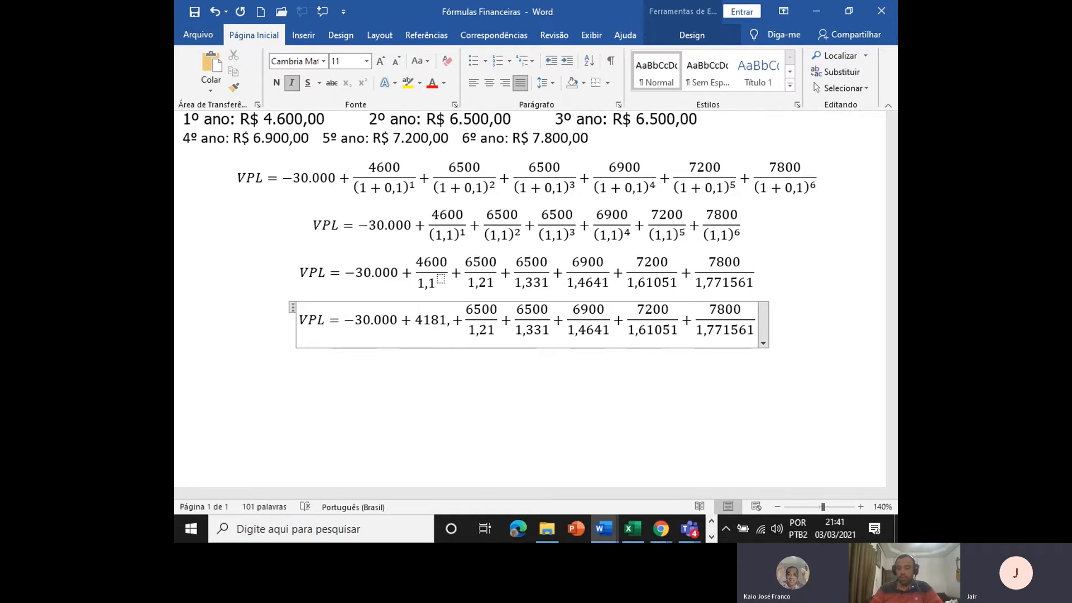
In the Word document Fórmulas Financeiras, complete the first discounted cash flow in the last VPL equation as 4181,82.
type("82")
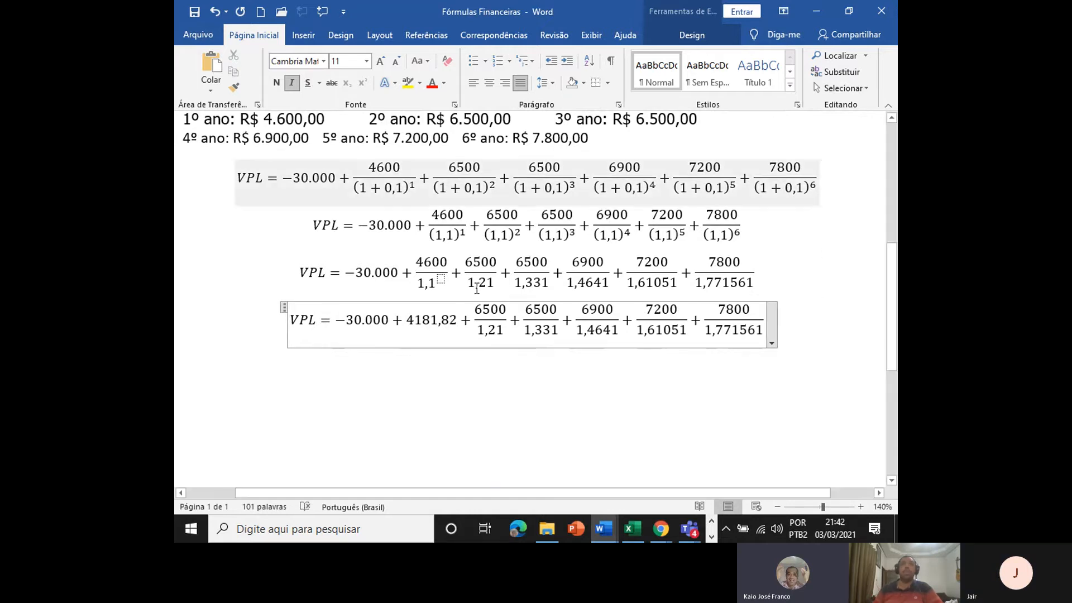
left_click_drag(475, 310, 497, 329)
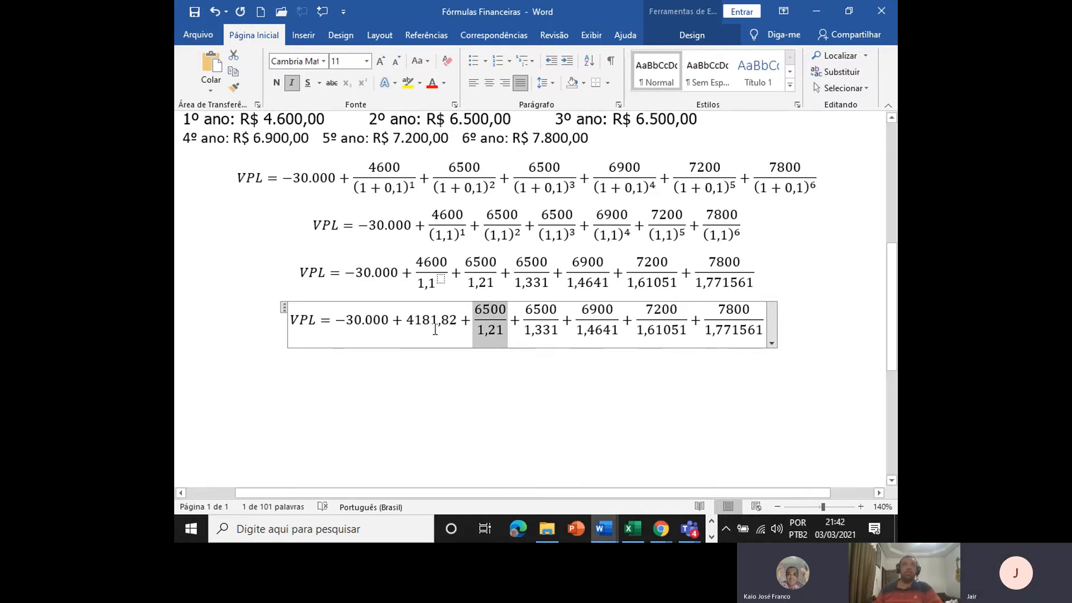
left_click(456, 321)
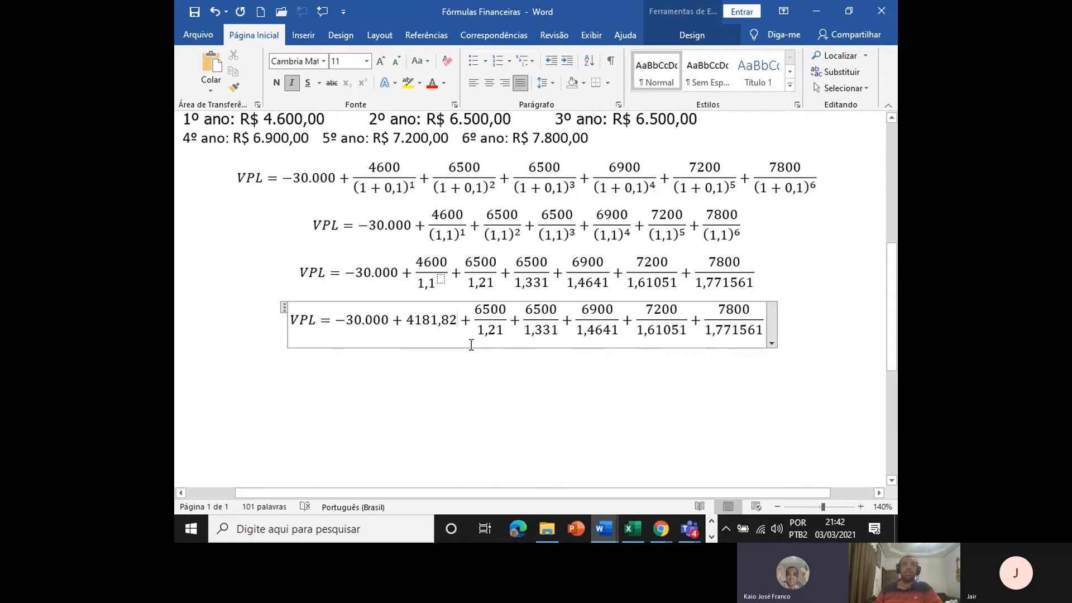
In the last VPL equation, complete the first-year term as 4181,8282 and replace the fraction 6500/1,21 with 5371,9008.
type("82")
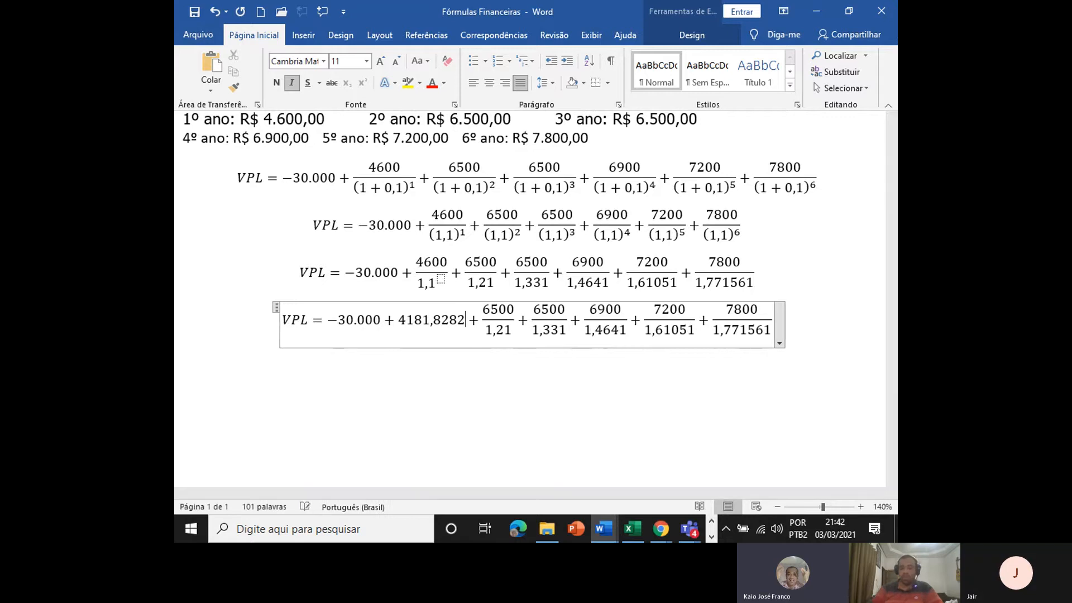
double_click(495, 311)
left_click_drag(495, 311, 506, 328)
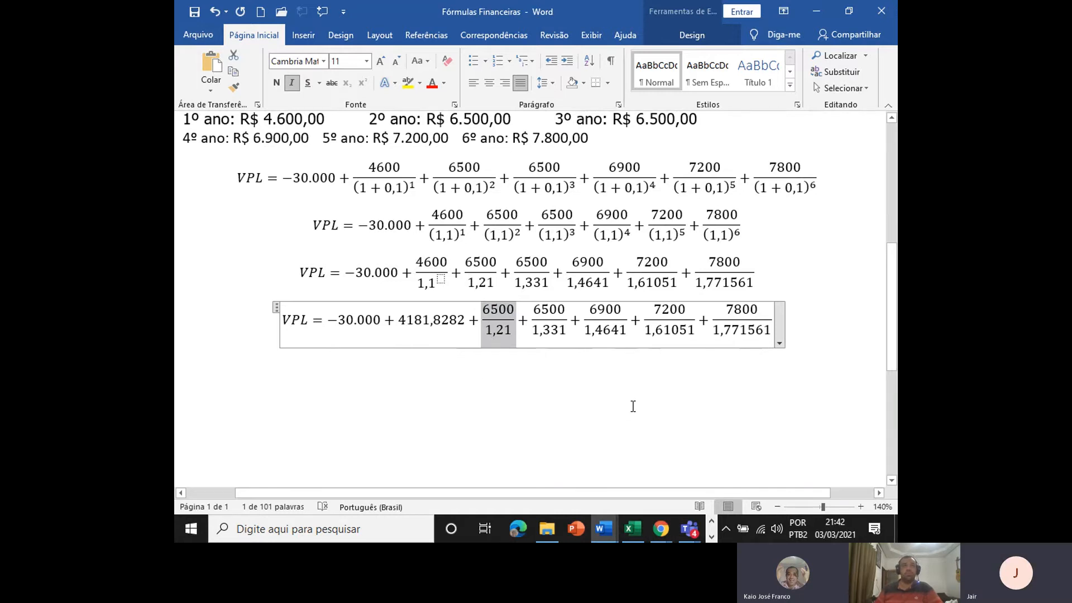
type("5")
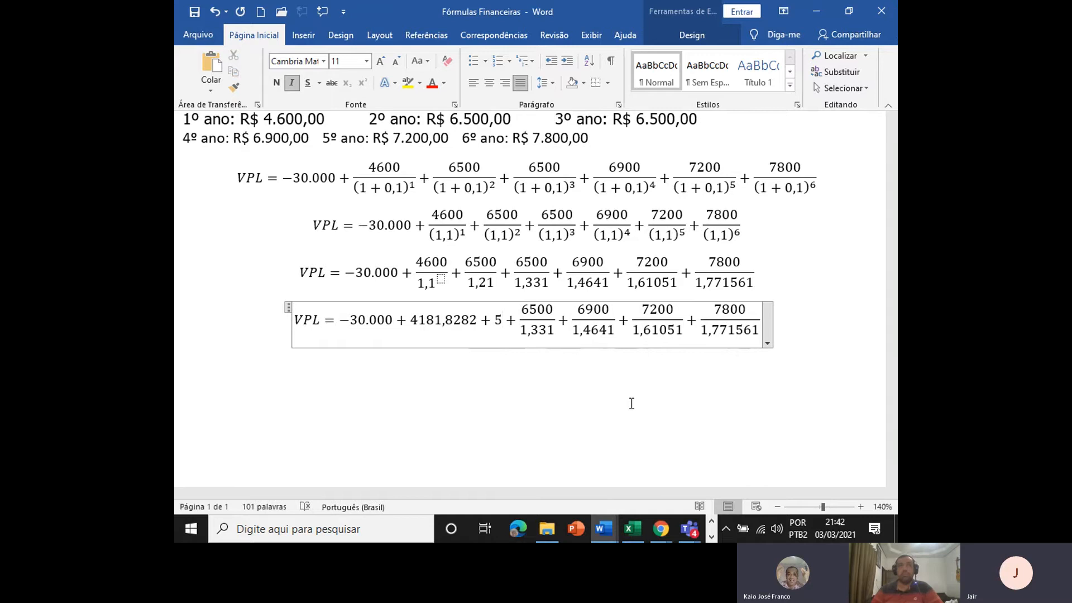
type("37")
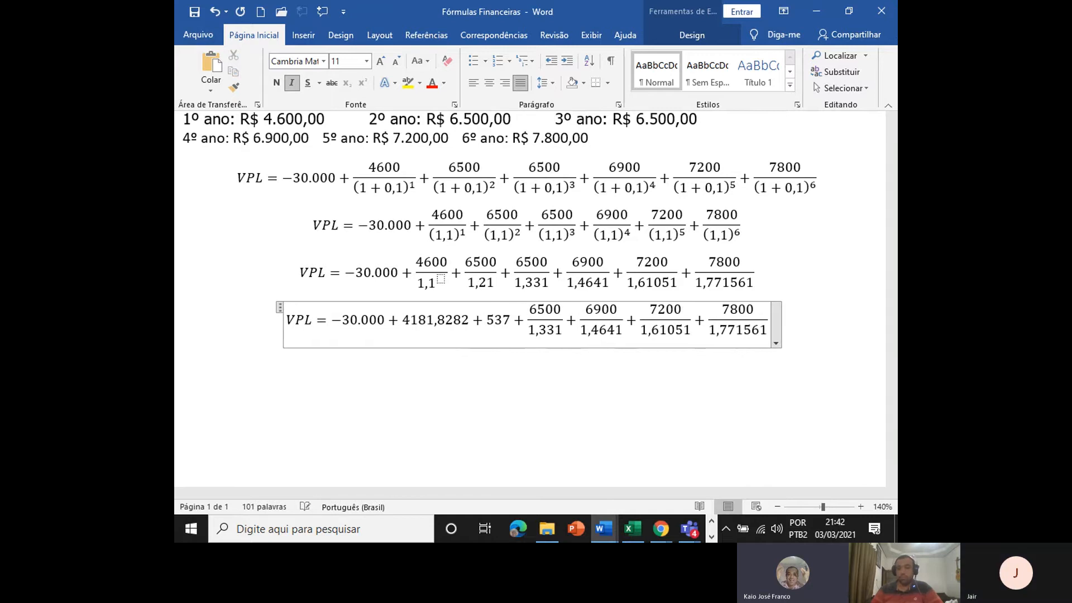
type("1,")
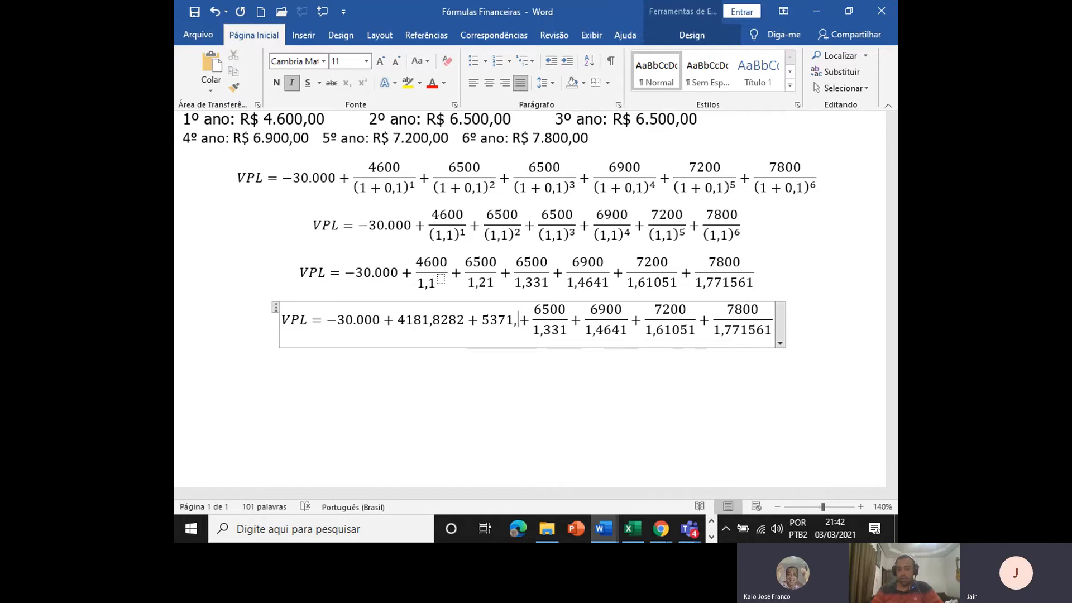
type("9008")
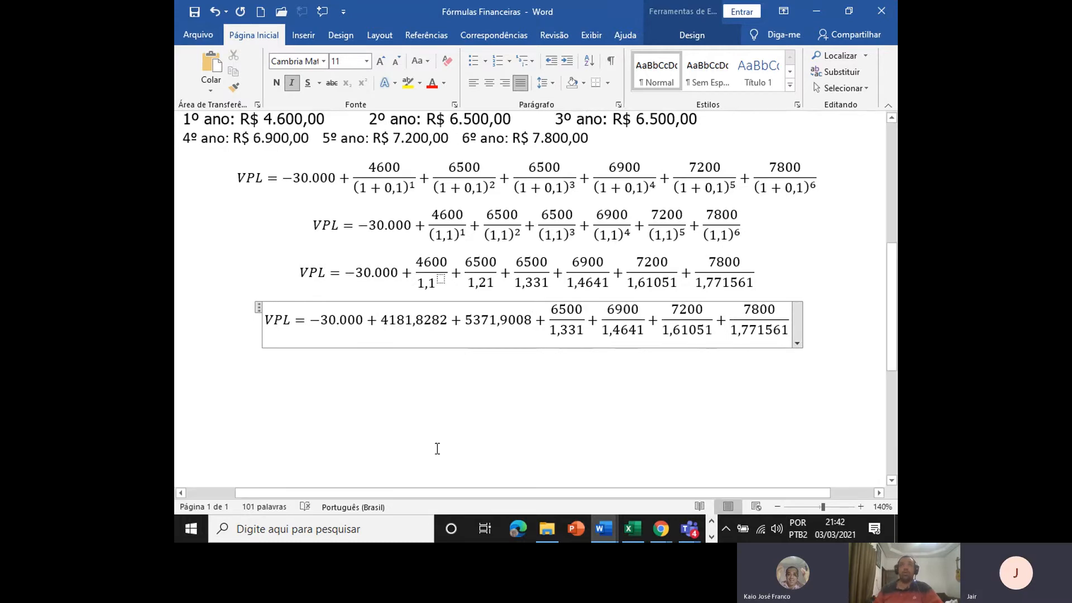
Replace the third-year fraction 6500/1,331 in the last VPL equation with 4883,5462.
left_click(560, 313)
left_click_drag(554, 308, 586, 329)
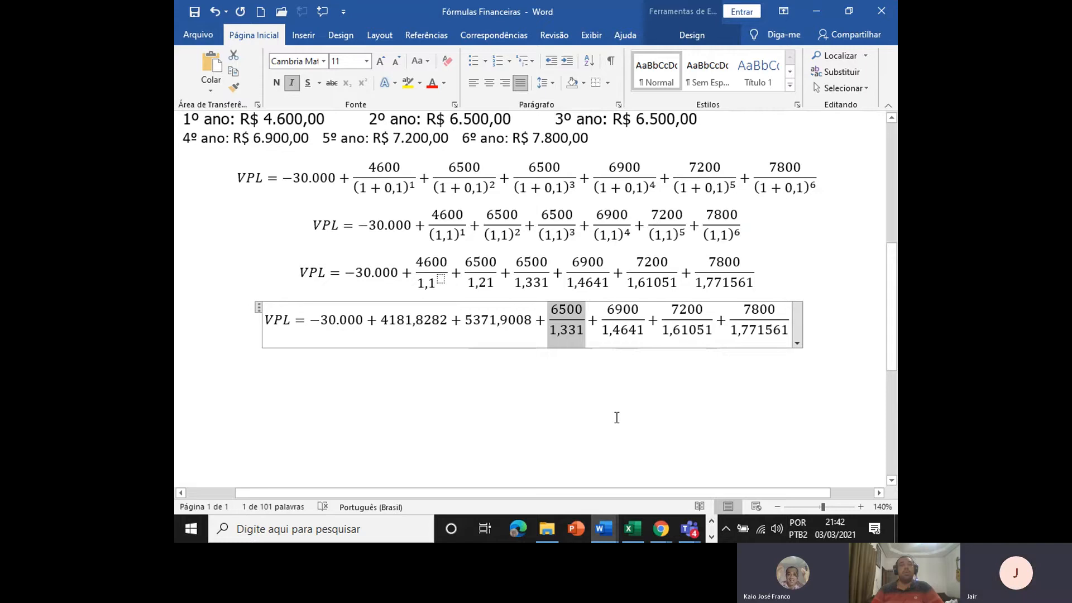
type("4")
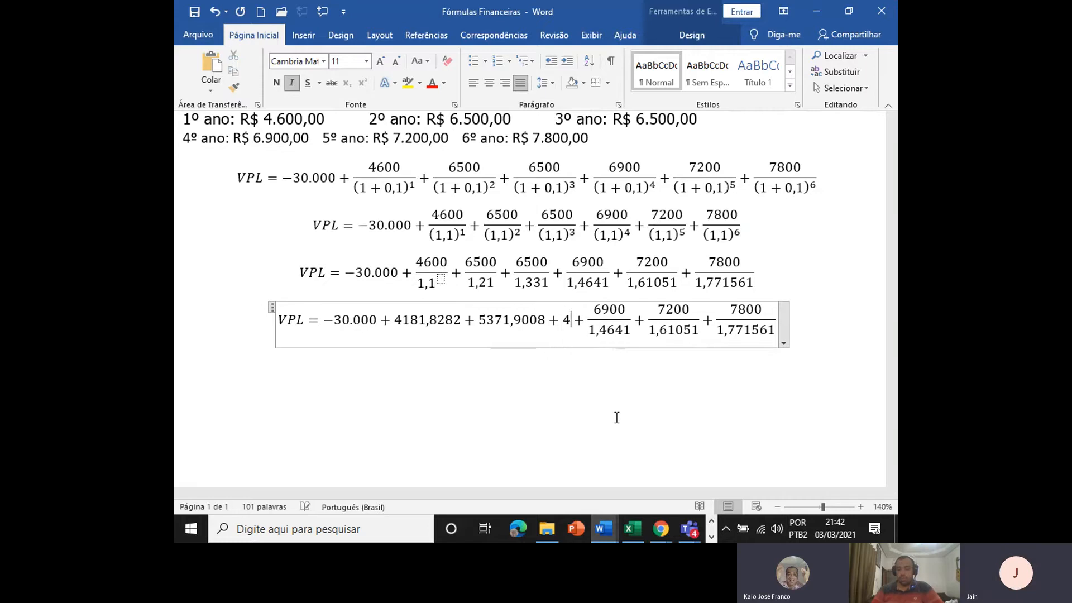
type("88")
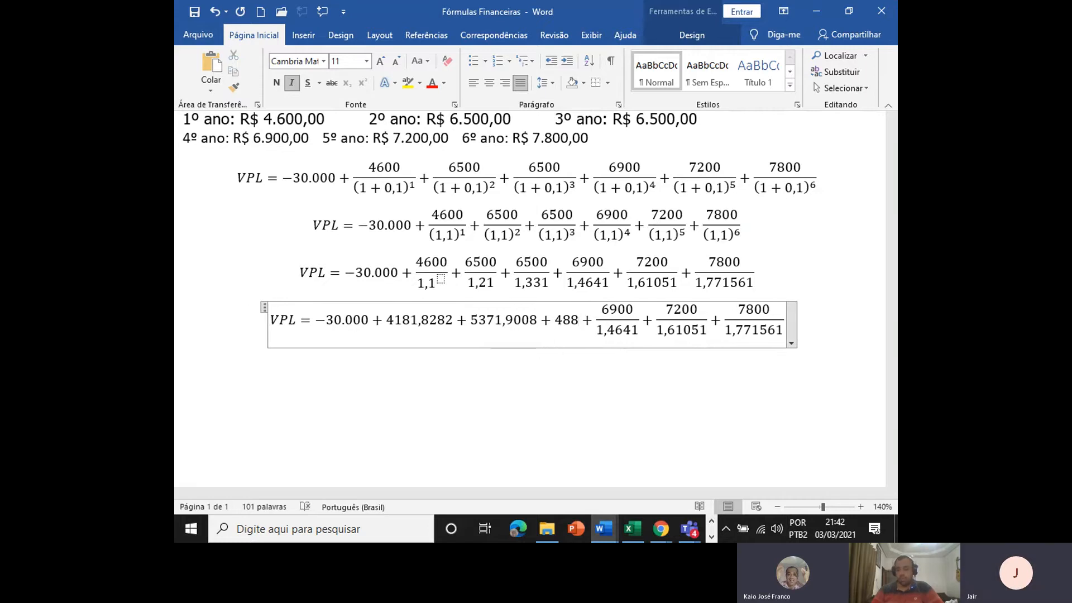
type("3,54")
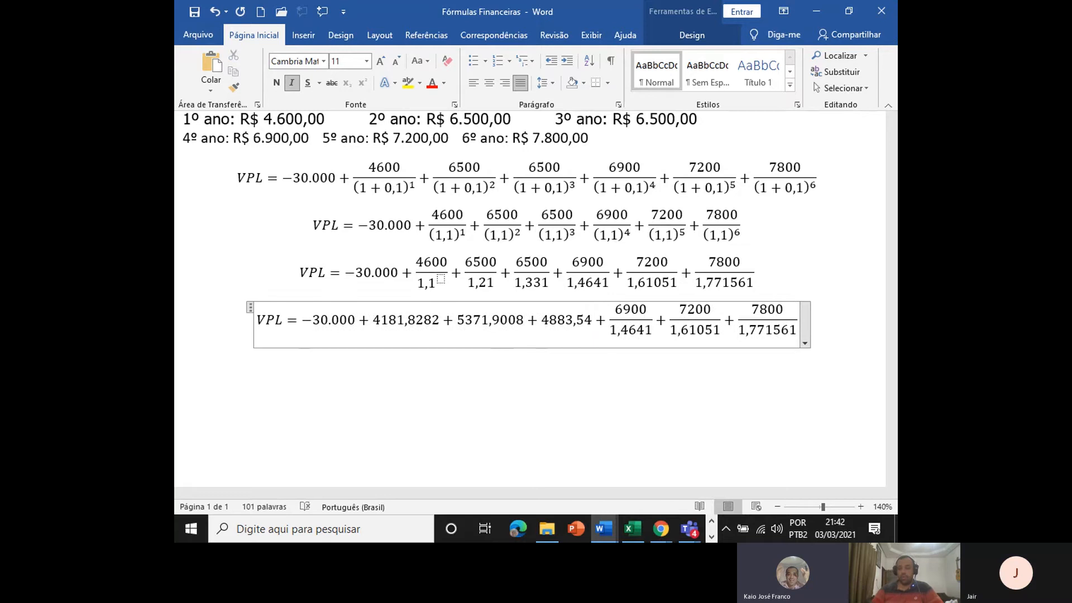
type("52")
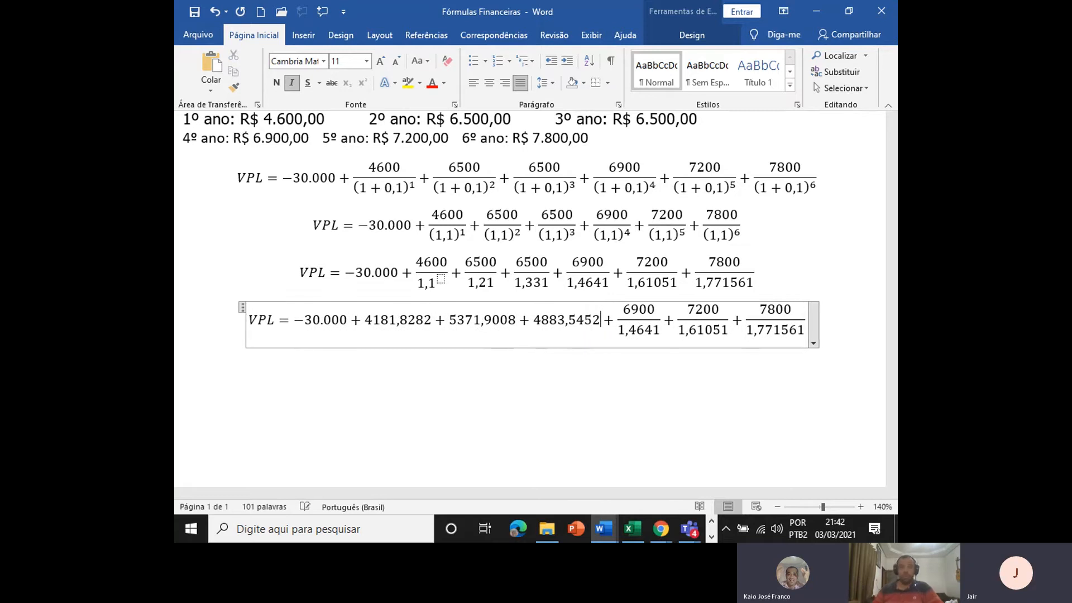
key("BackSpace")
key("BackSpace")
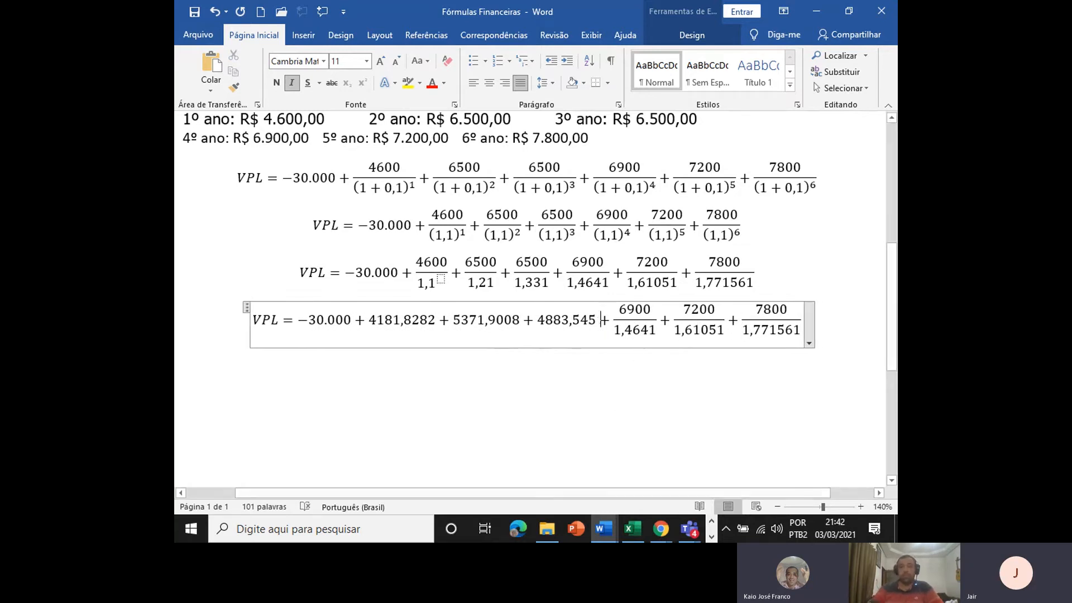
type("62")
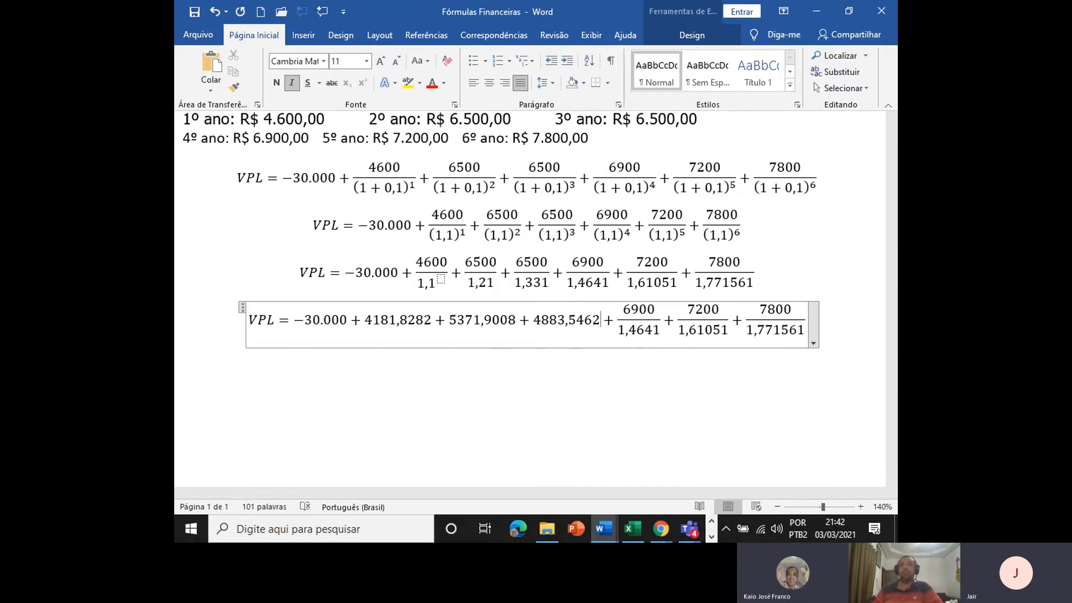
Replace the fourth-year fraction 6900/1,4641 in the last VPL equation with 4712,7928.
left_click_drag(619, 310, 663, 335)
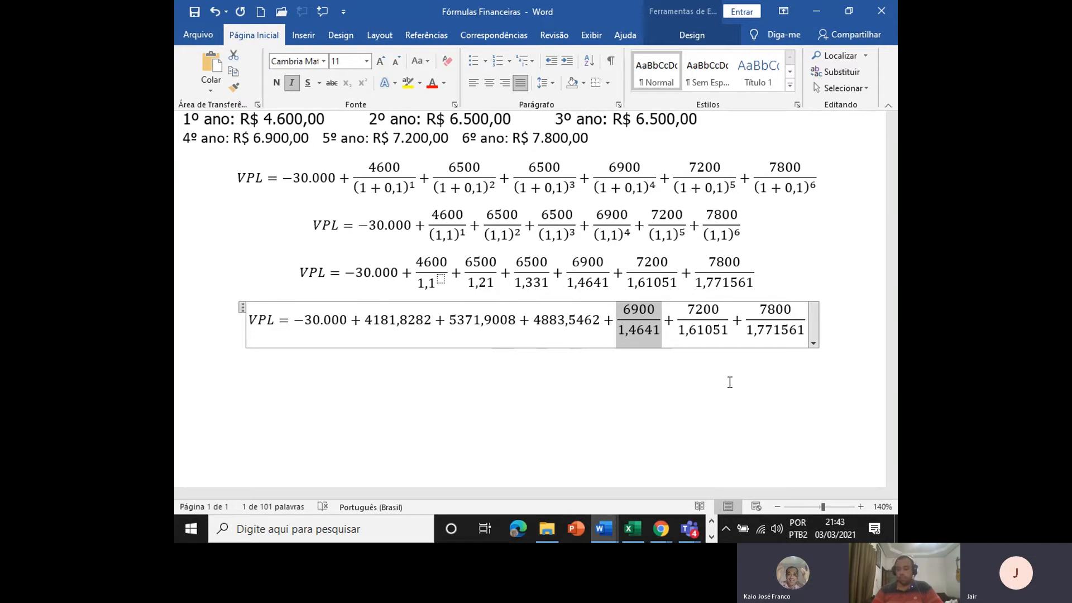
type("4712")
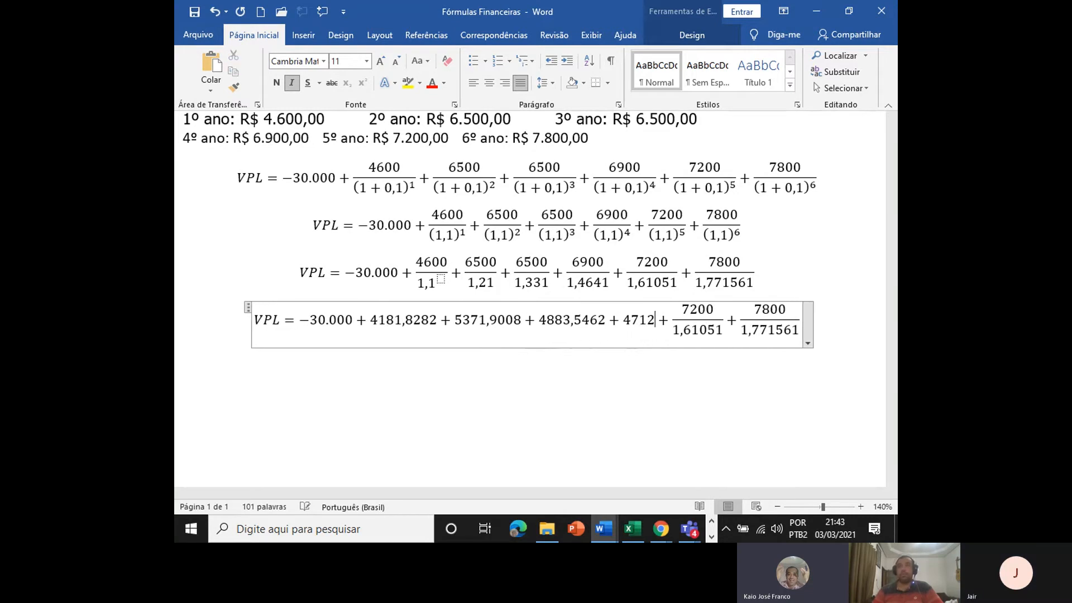
type(",79")
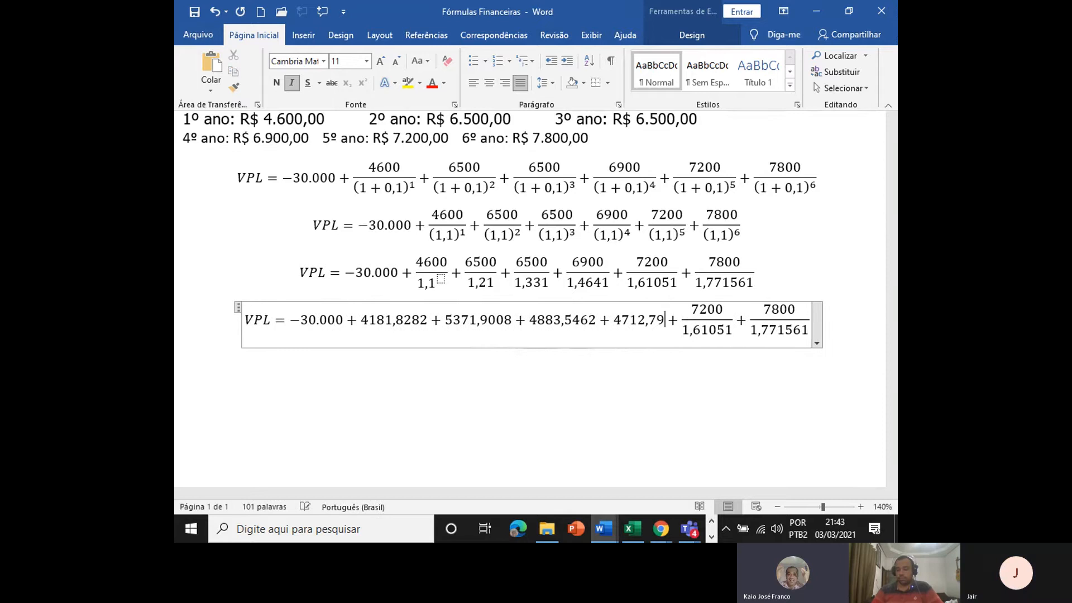
type("28")
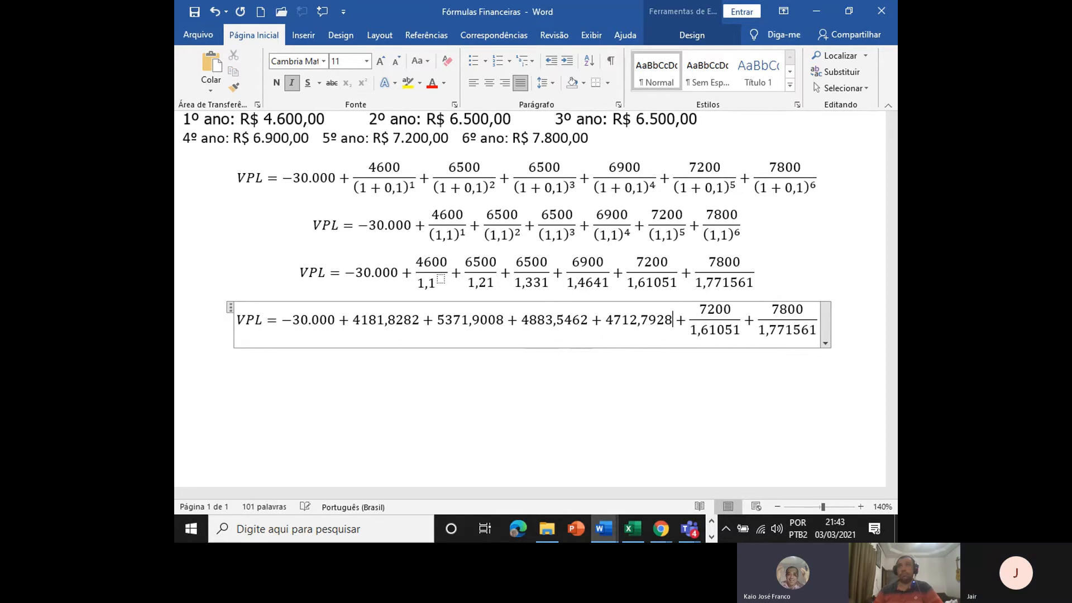
Replace the fifth-year fraction 7200/1,61051 in the last VPL equation with 4470,6335.
left_click_drag(702, 308, 718, 334)
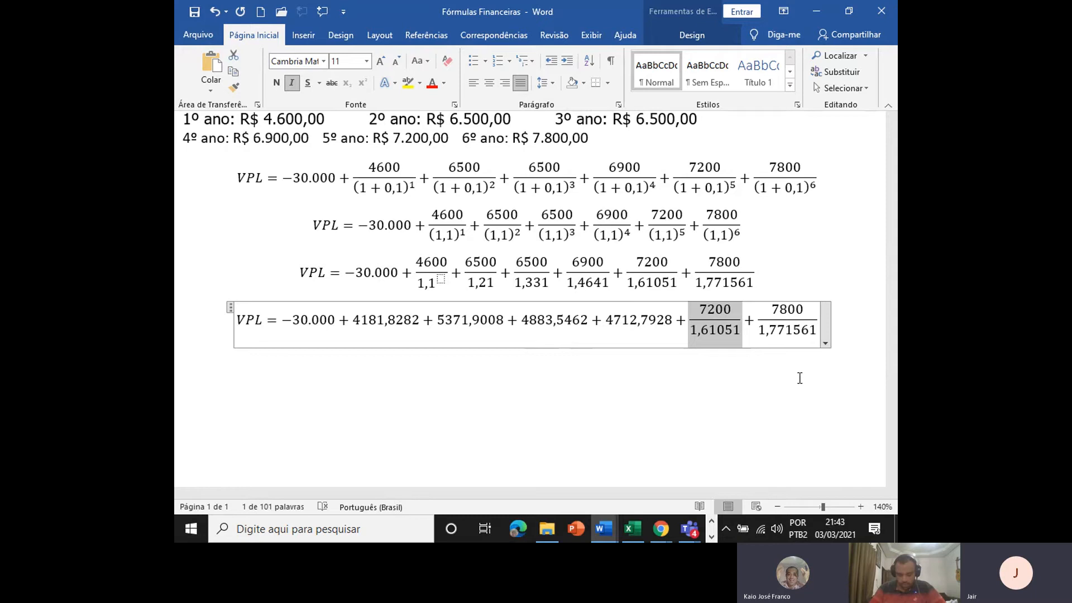
type("4")
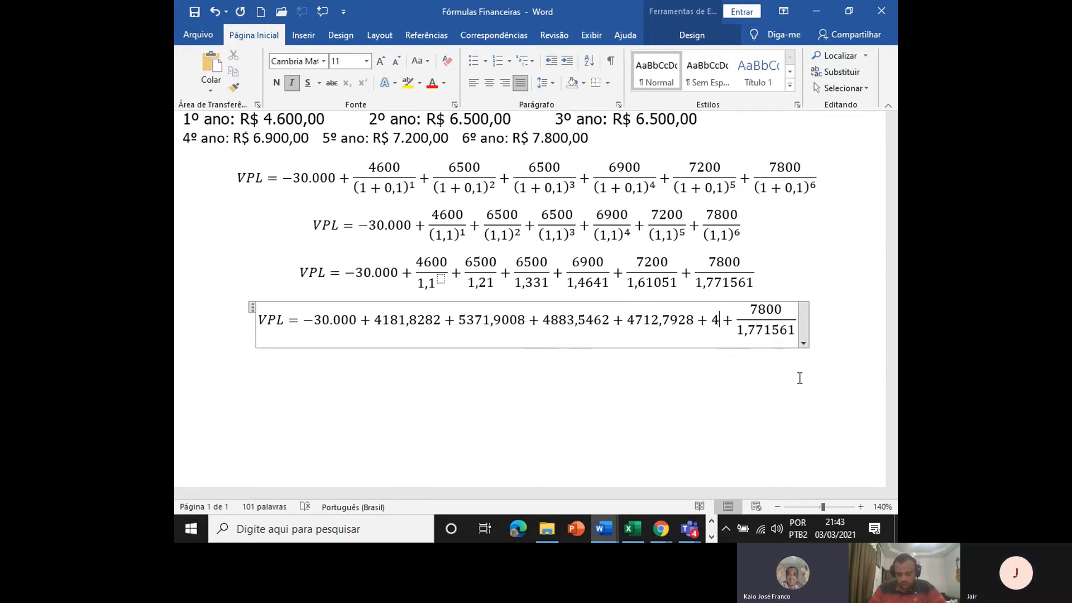
type("470")
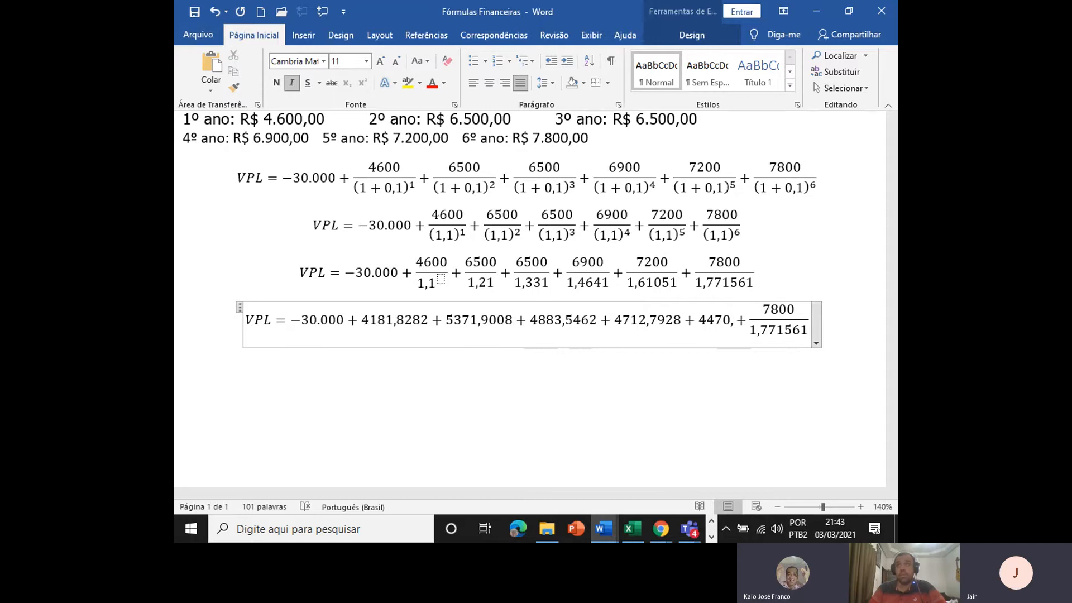
type(",6")
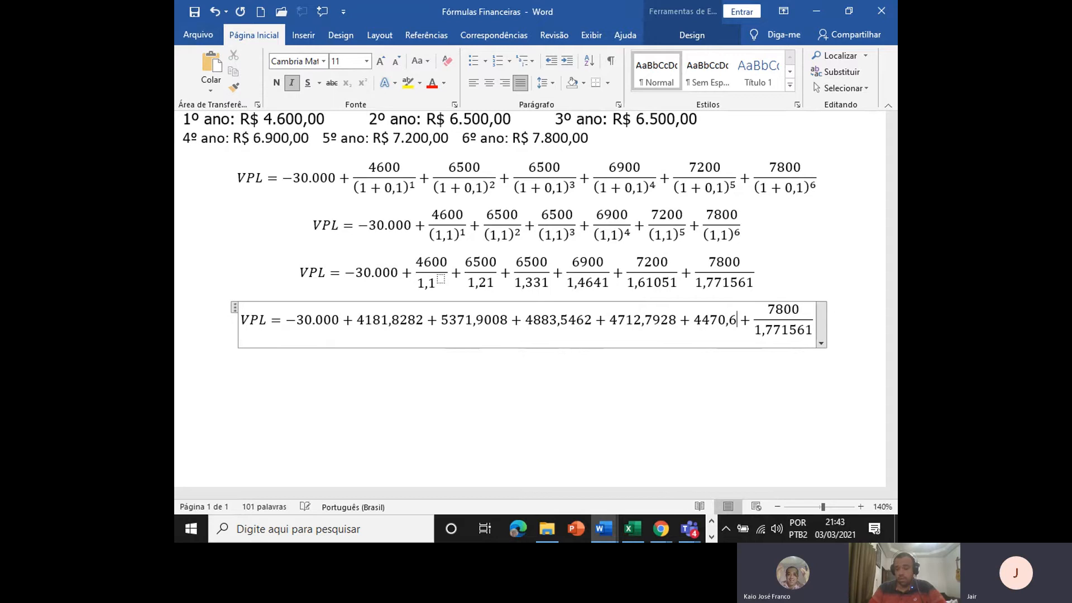
type("335")
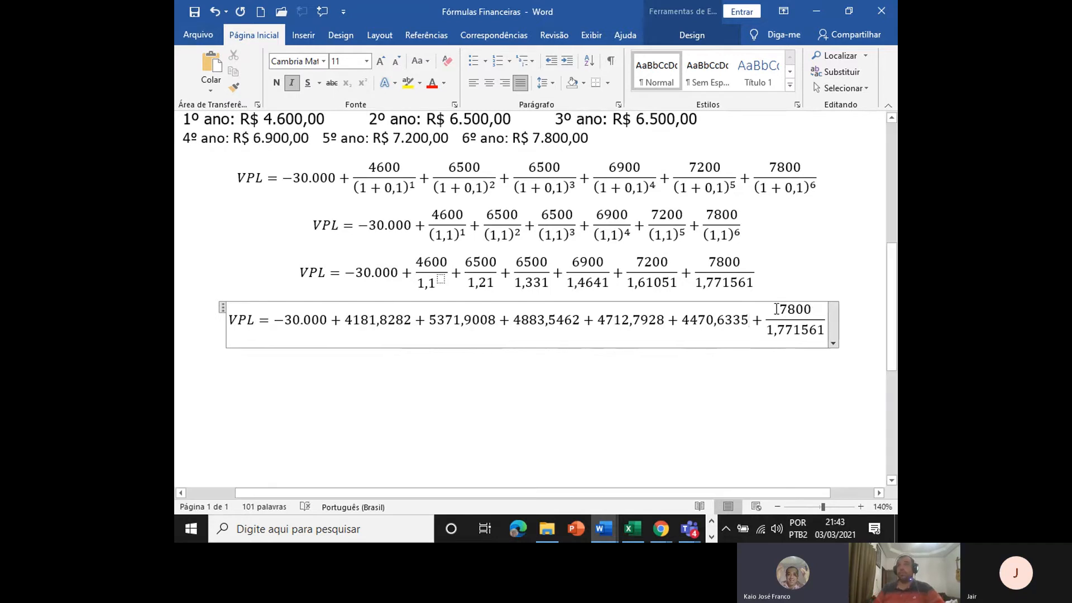
Replace the sixth-year fraction 7800/1,771561 in the last VPL equation with 4402,8966.
left_click_drag(783, 309, 799, 330)
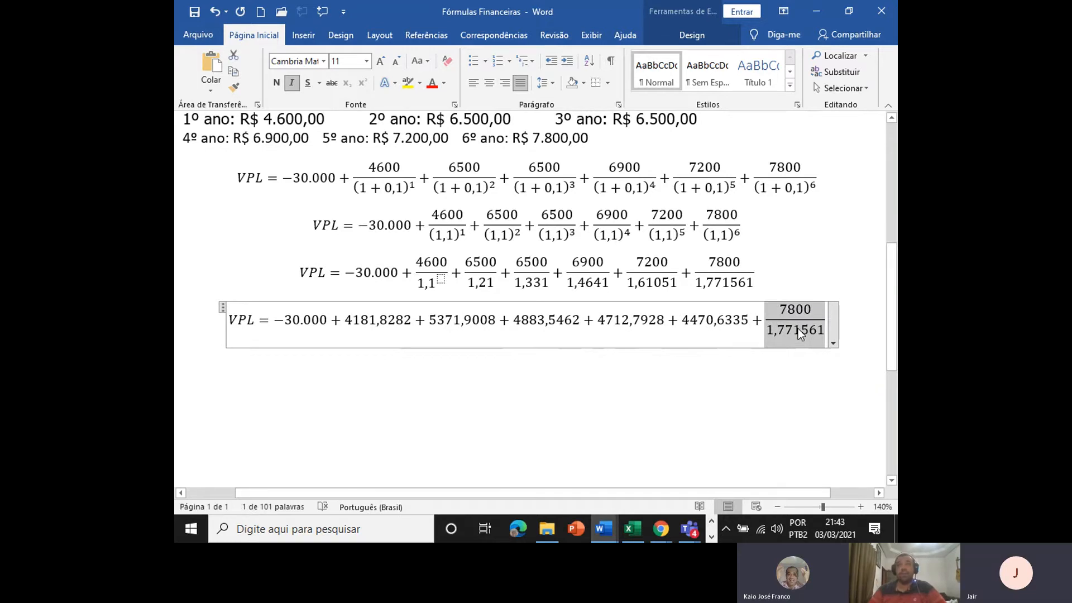
type("4")
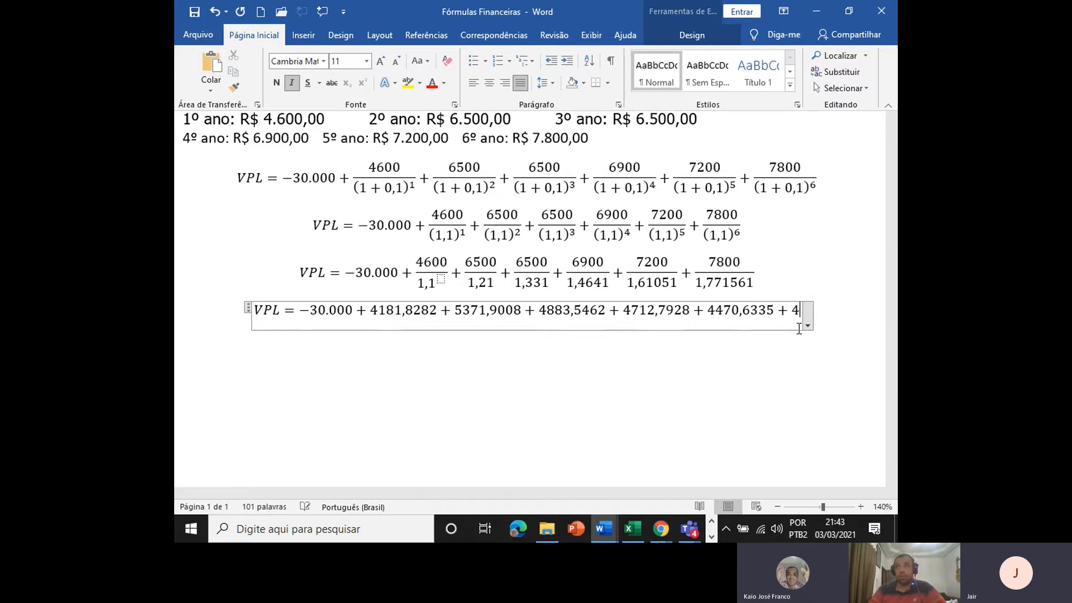
type("402")
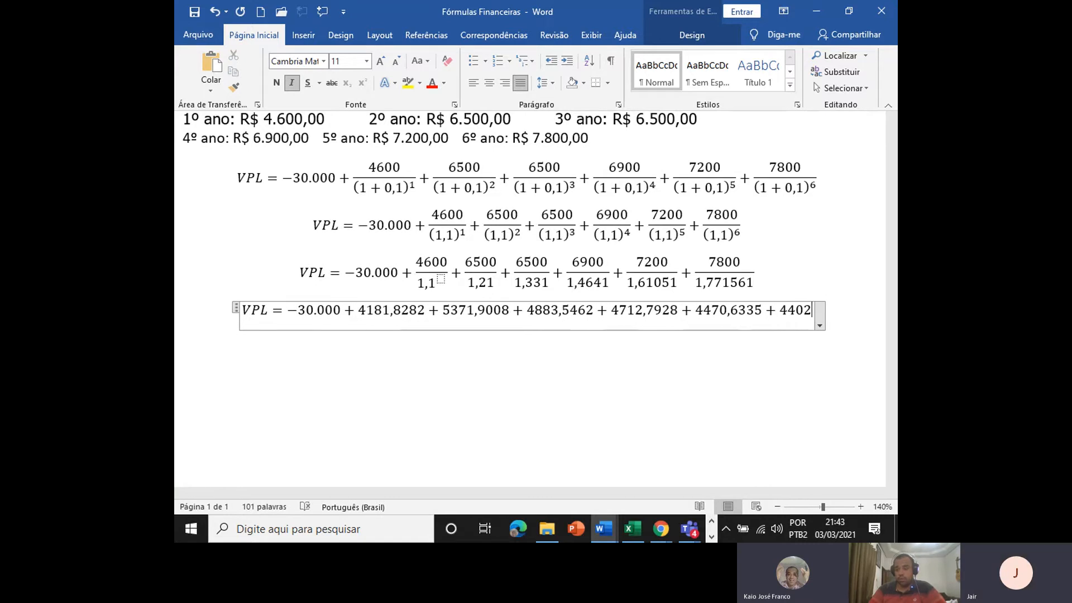
type(",8966")
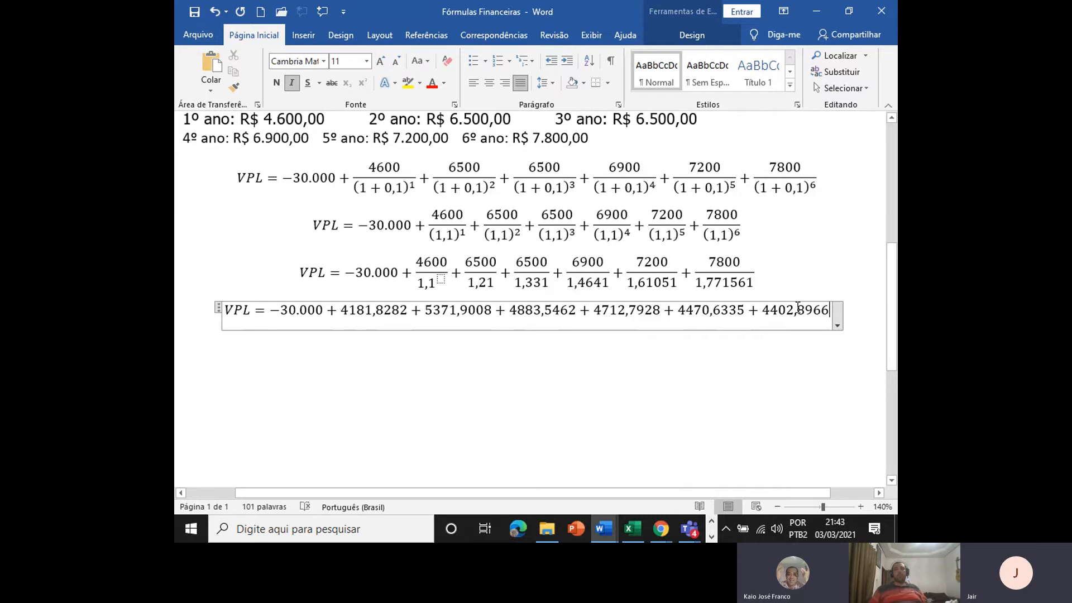
scroll(771, 327, "up", 1)
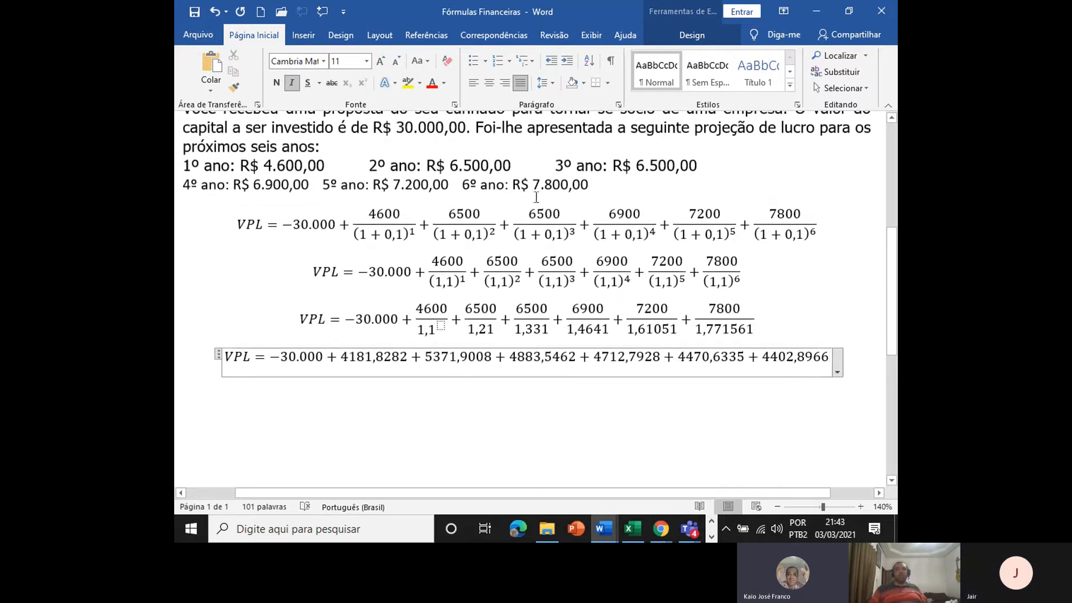
left_click_drag(534, 185, 589, 185)
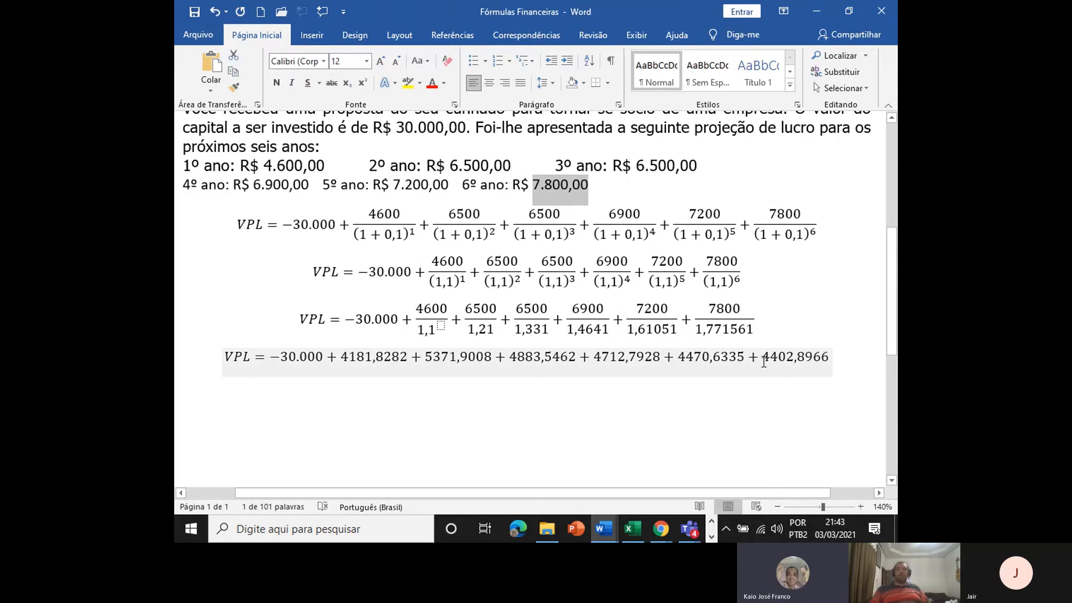
left_click_drag(765, 356, 803, 355)
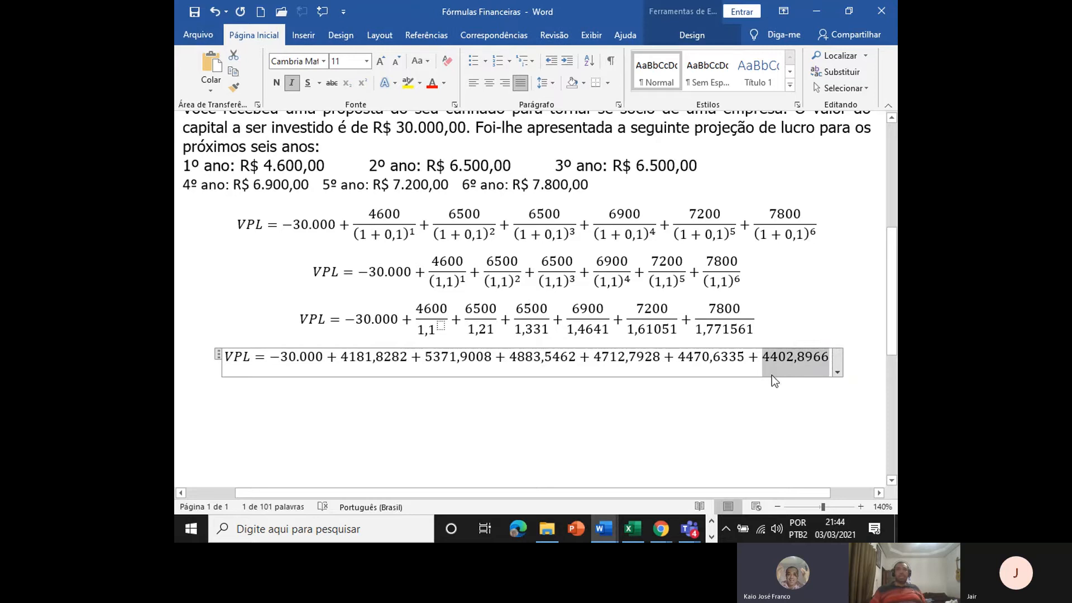
Copy the whole last VPL equation and paste a duplicate of it on a new line directly below.
left_click(200, 359)
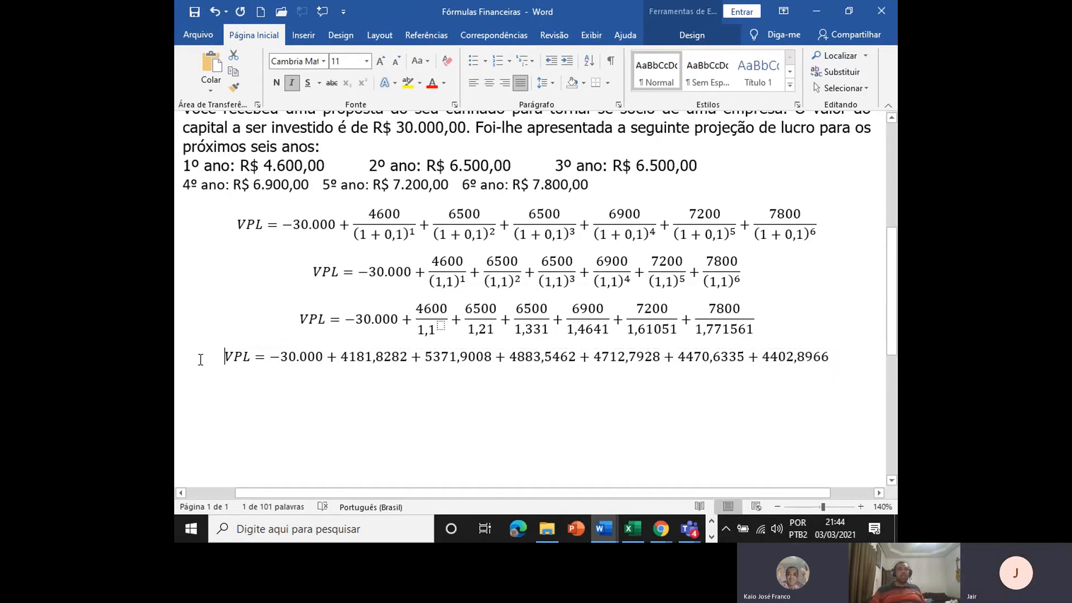
left_click_drag(201, 360, 886, 369)
key("ctrl+c")
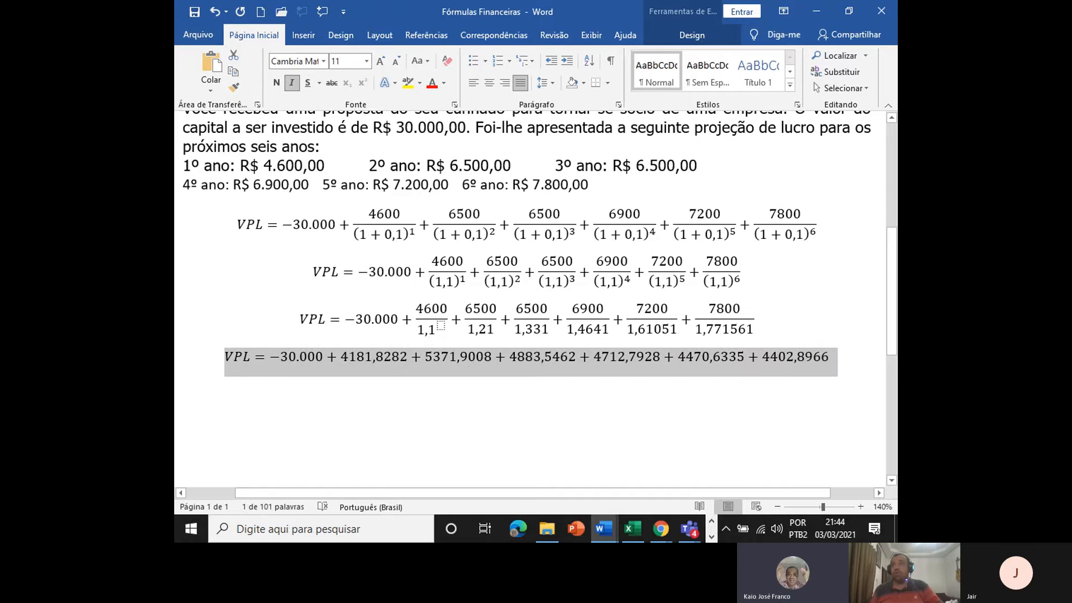
left_click(850, 360)
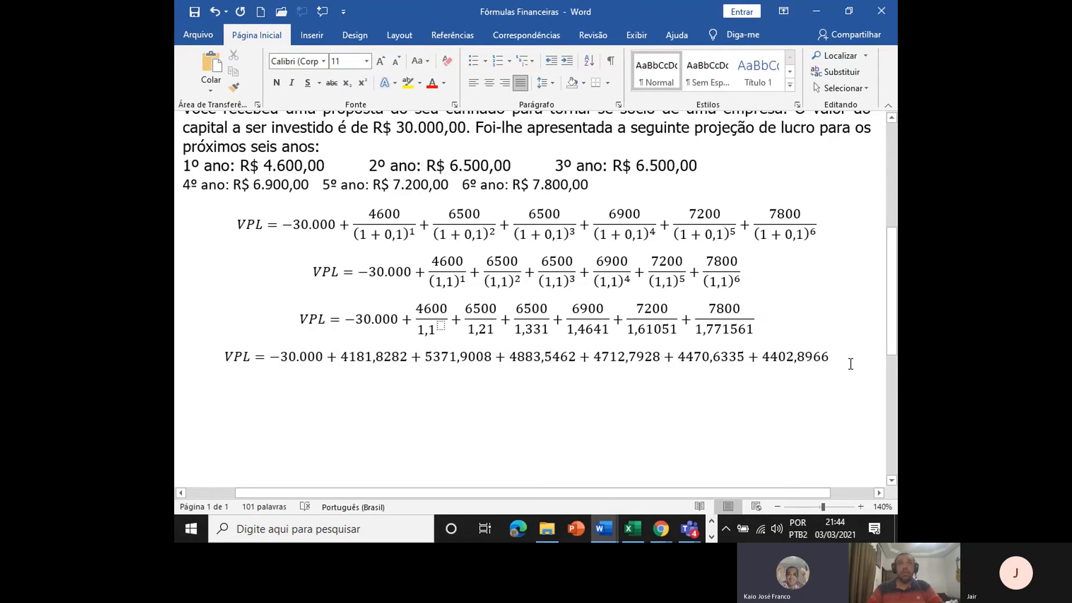
key("Return")
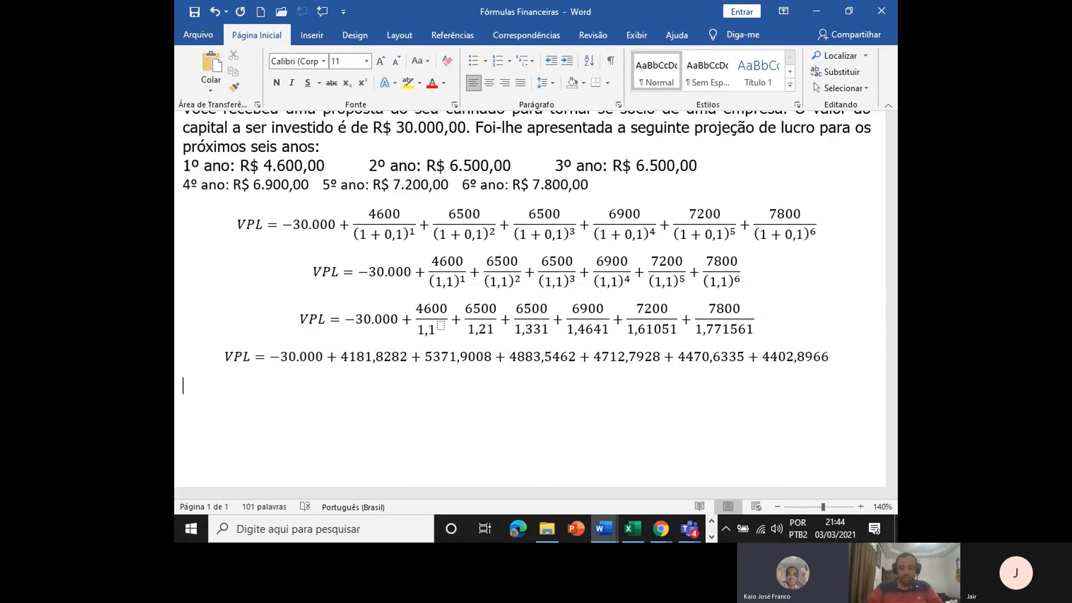
key("ctrl+v")
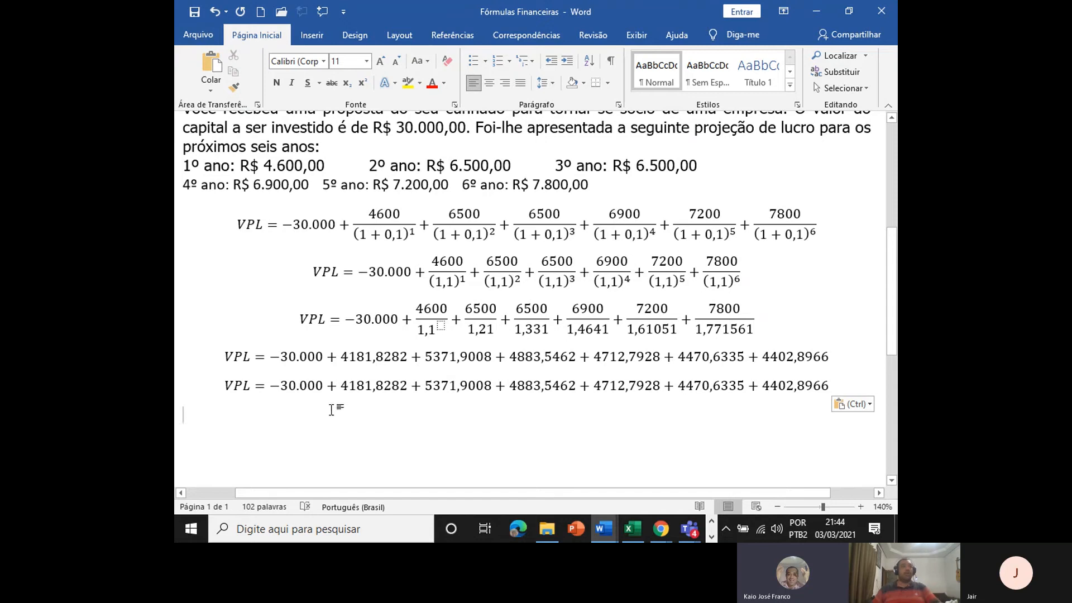
left_click_drag(268, 388, 588, 400)
left_click(302, 389)
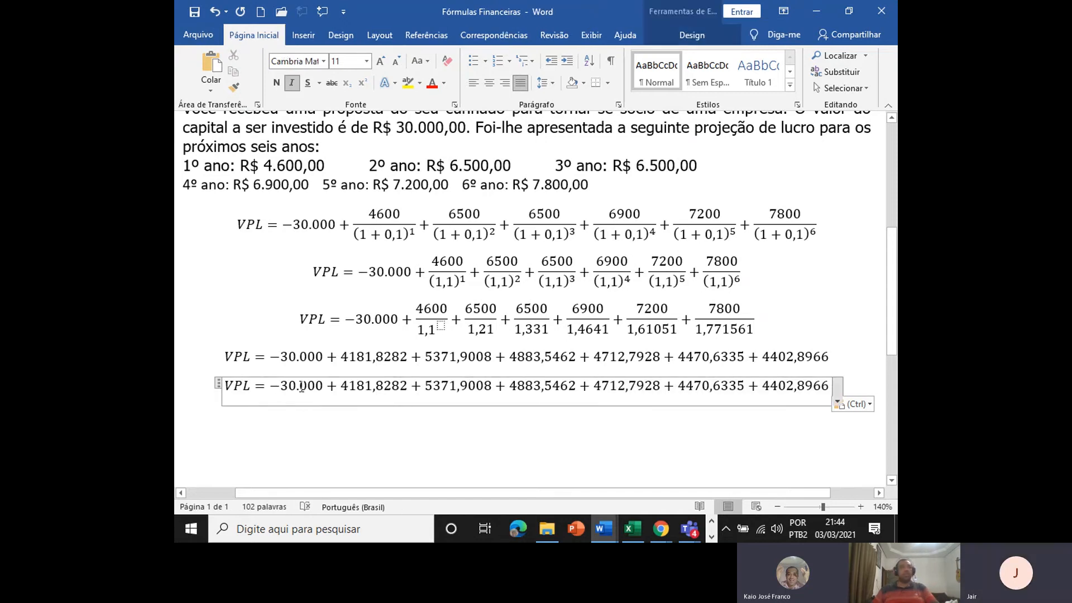
left_click_drag(270, 388, 377, 379)
left_click(274, 387)
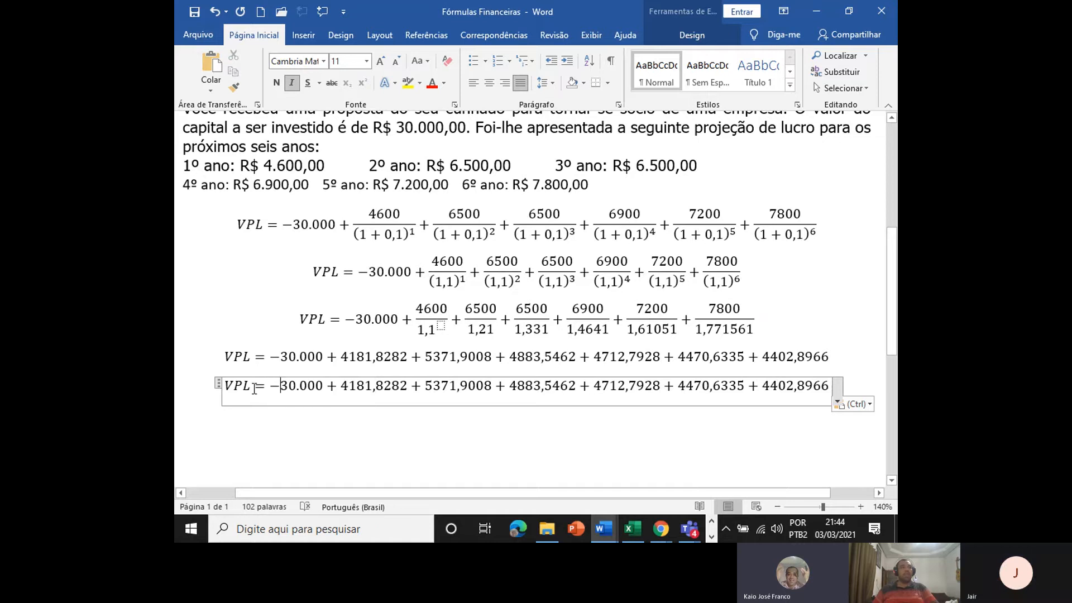
left_click_drag(274, 387, 832, 387)
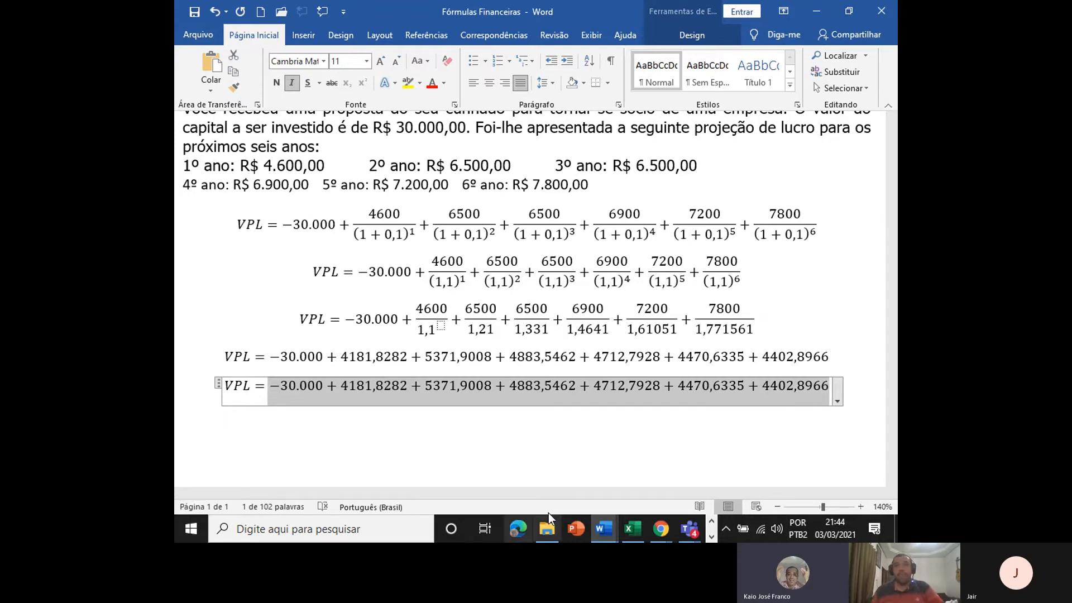
mouse_move(635, 527)
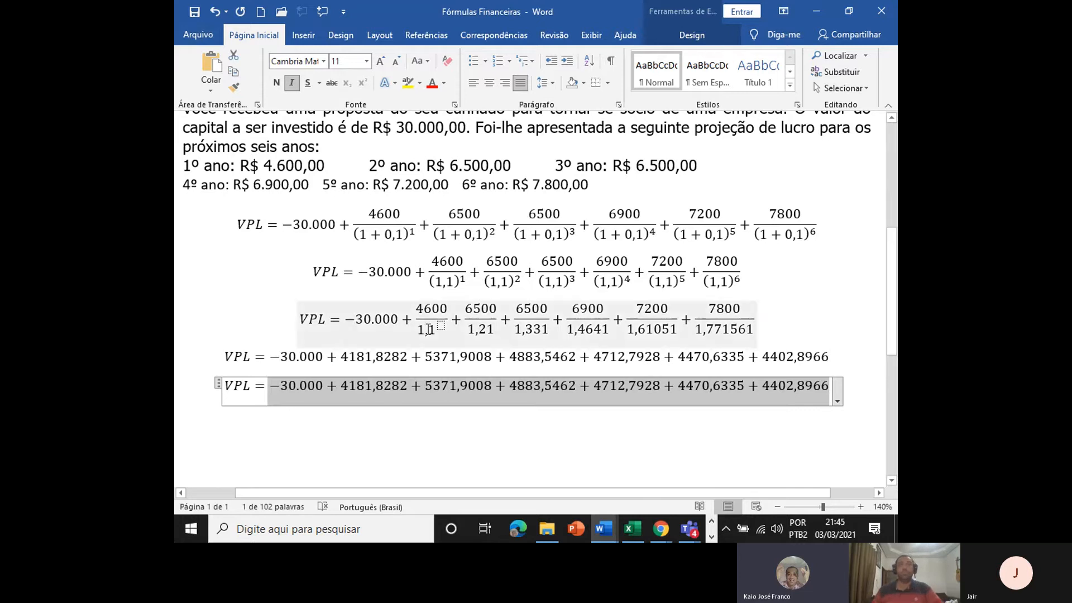
left_click(855, 394)
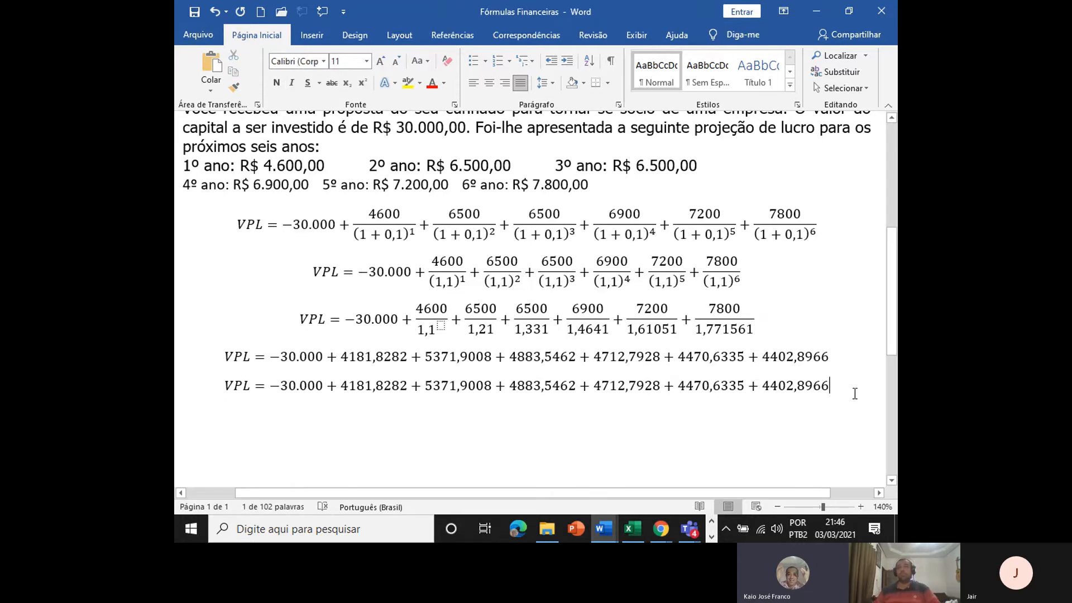
key("Return")
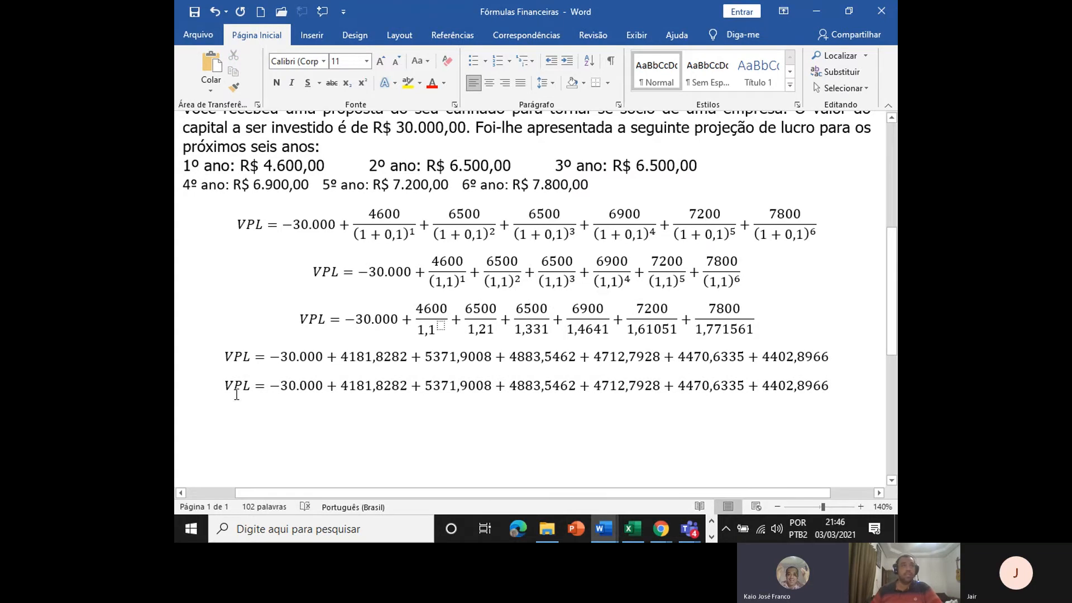
Replace everything after the equals sign in the last VPL equation with −1976,4019.
left_click(267, 386)
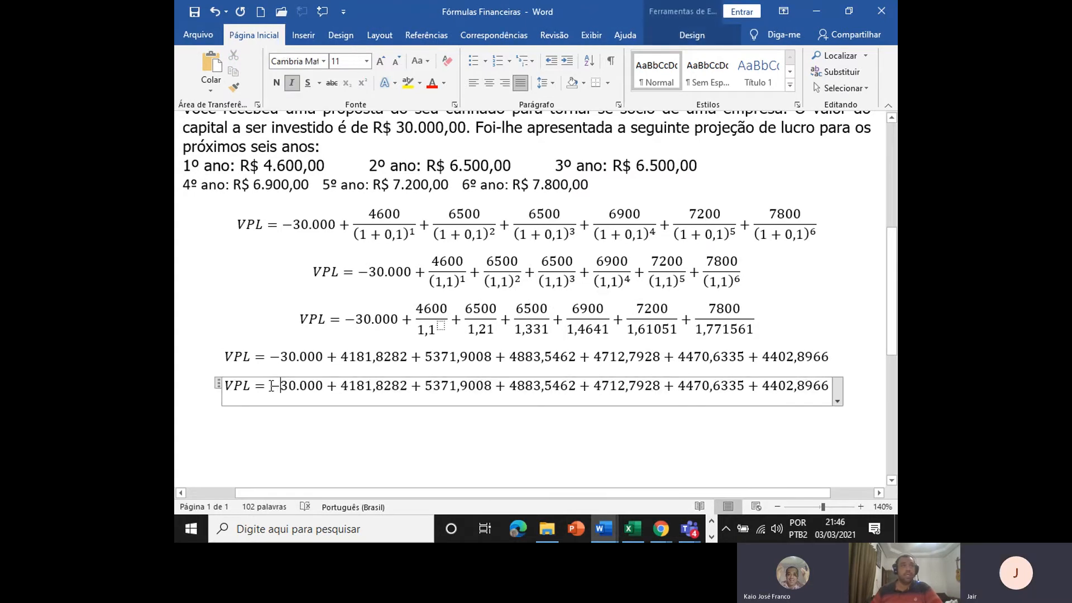
left_click_drag(271, 386, 832, 394)
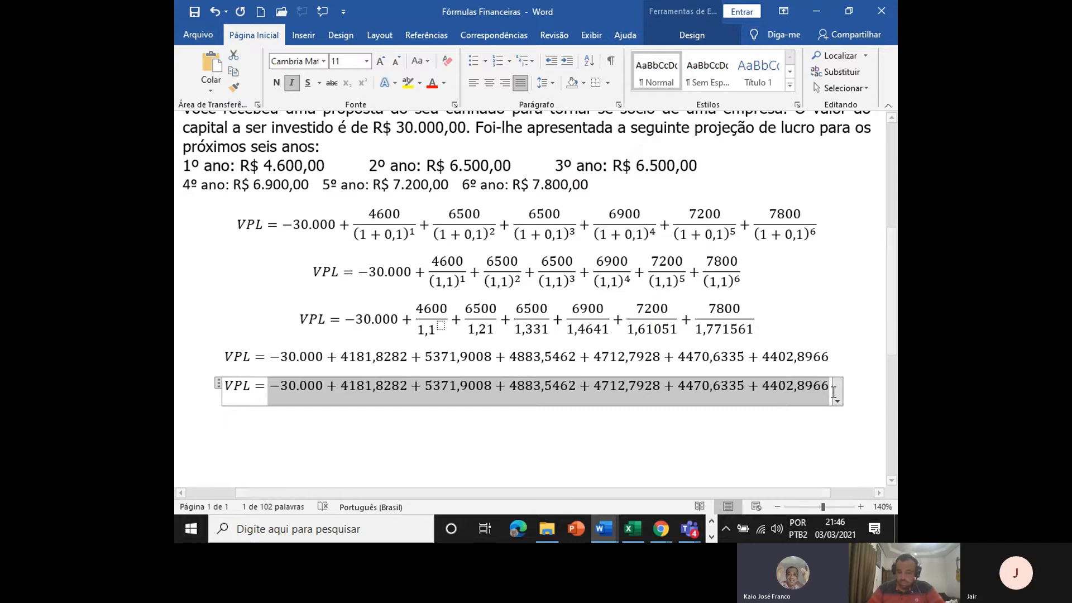
type("1")
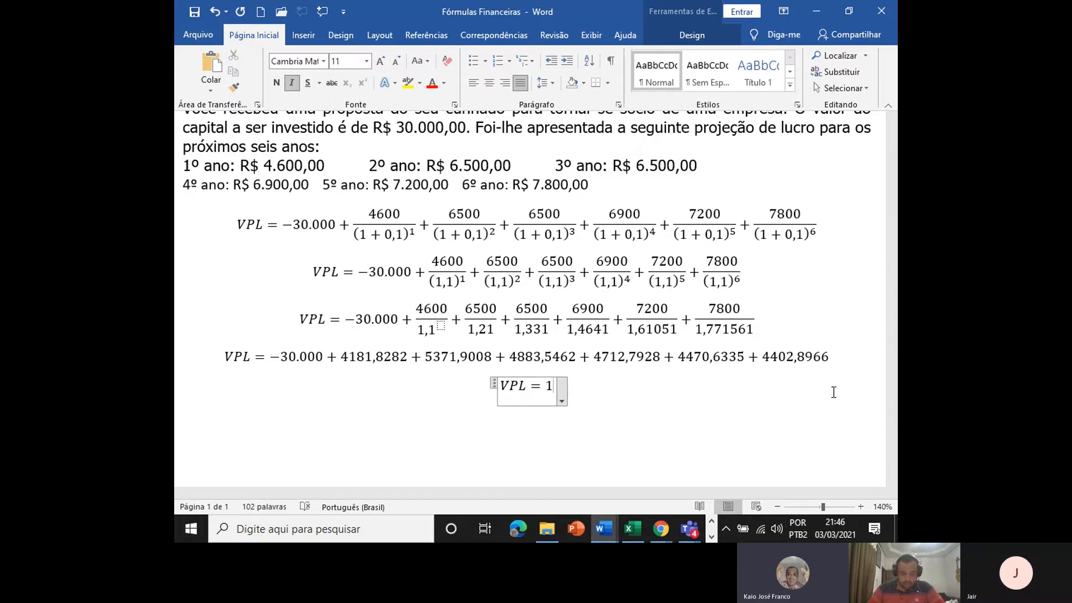
key("BackSpace")
type("-")
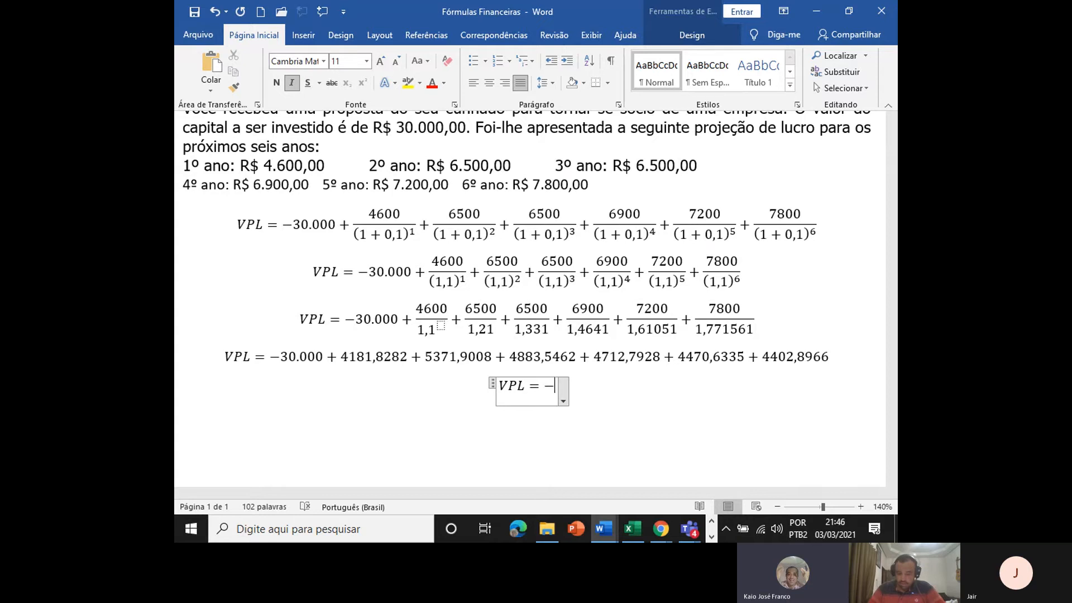
type("1976")
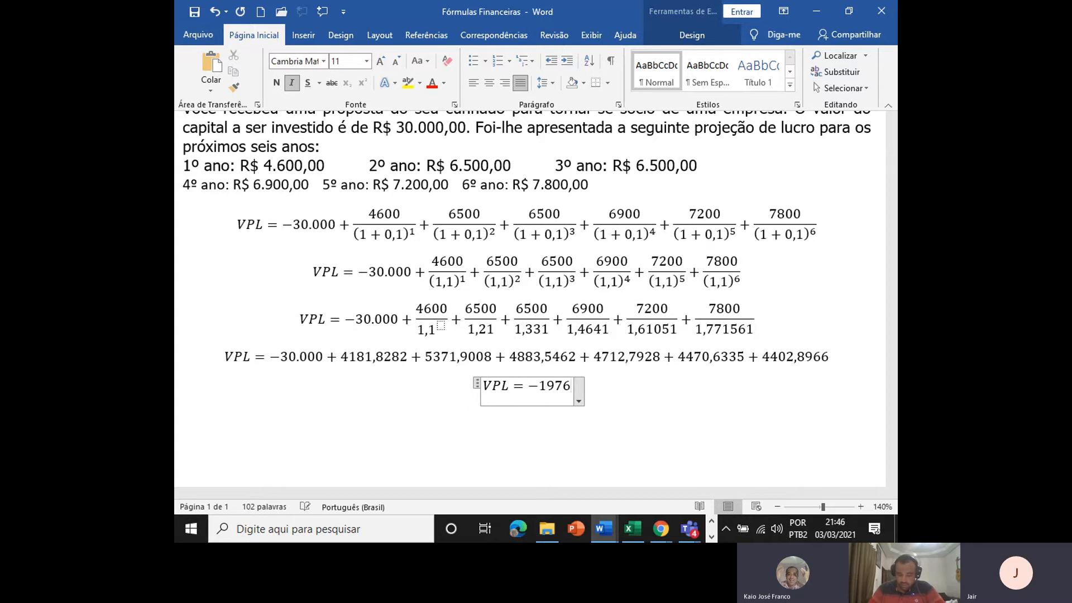
type(",40")
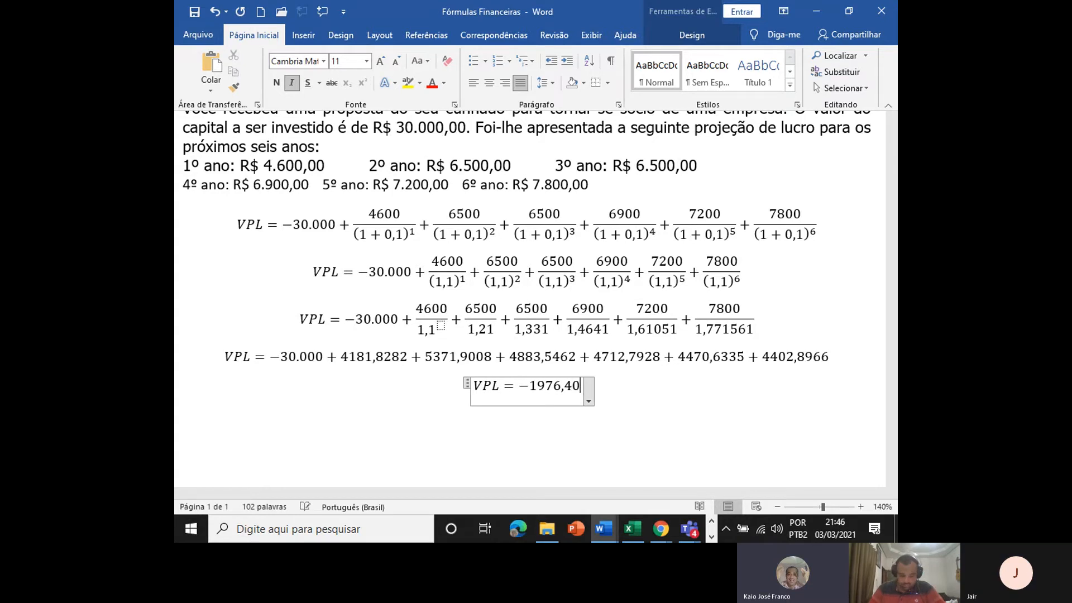
type("19")
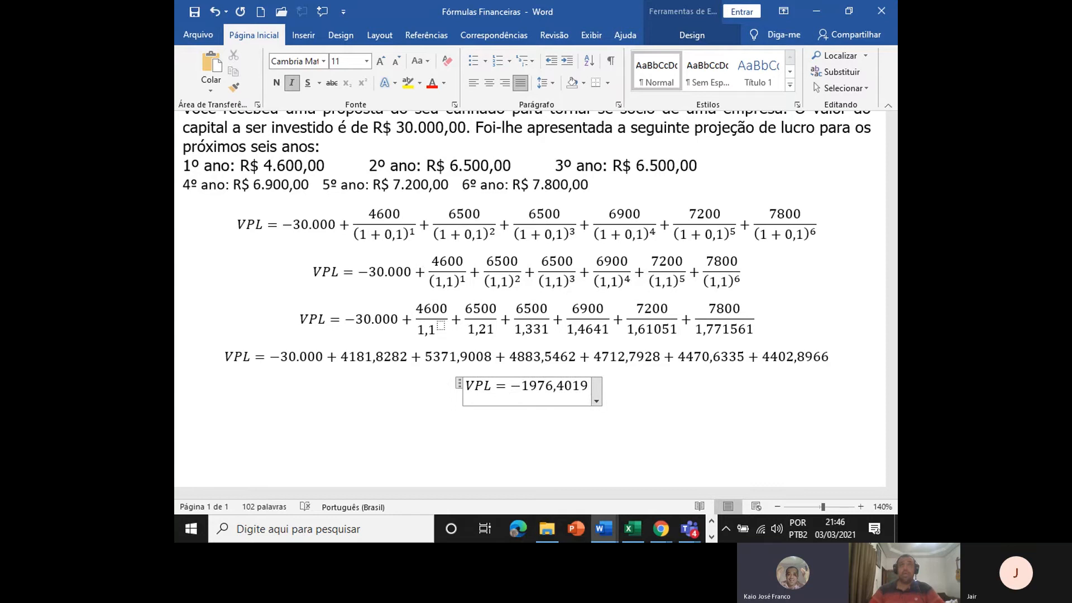
left_click(646, 399)
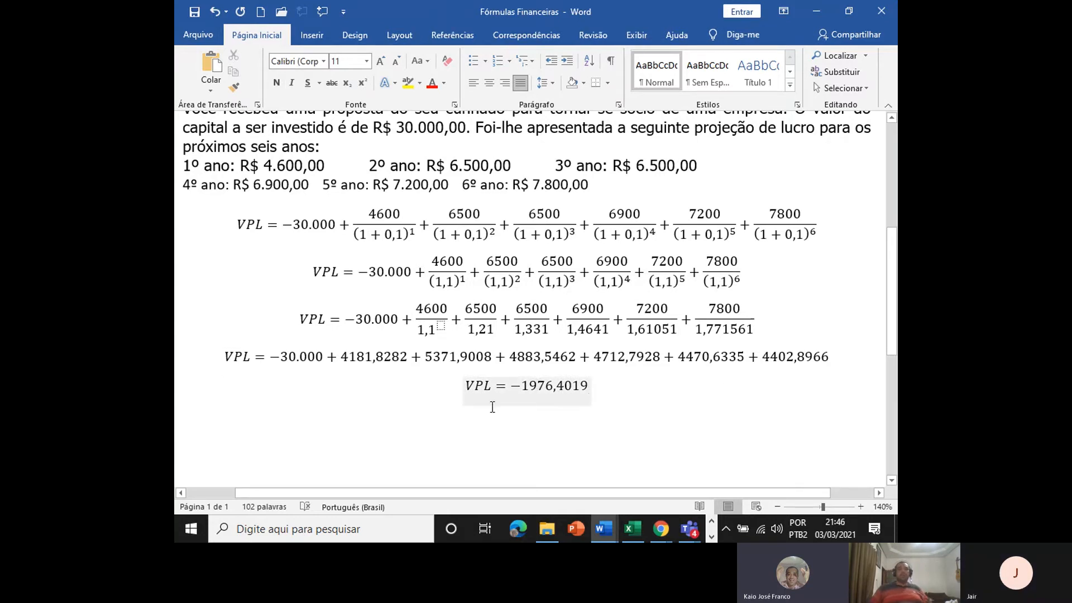
Switch to the Excel workbook, check the VPL formula in D2 and the TMA rate in H2, and return to the Word document.
left_click(632, 527)
left_click(540, 227)
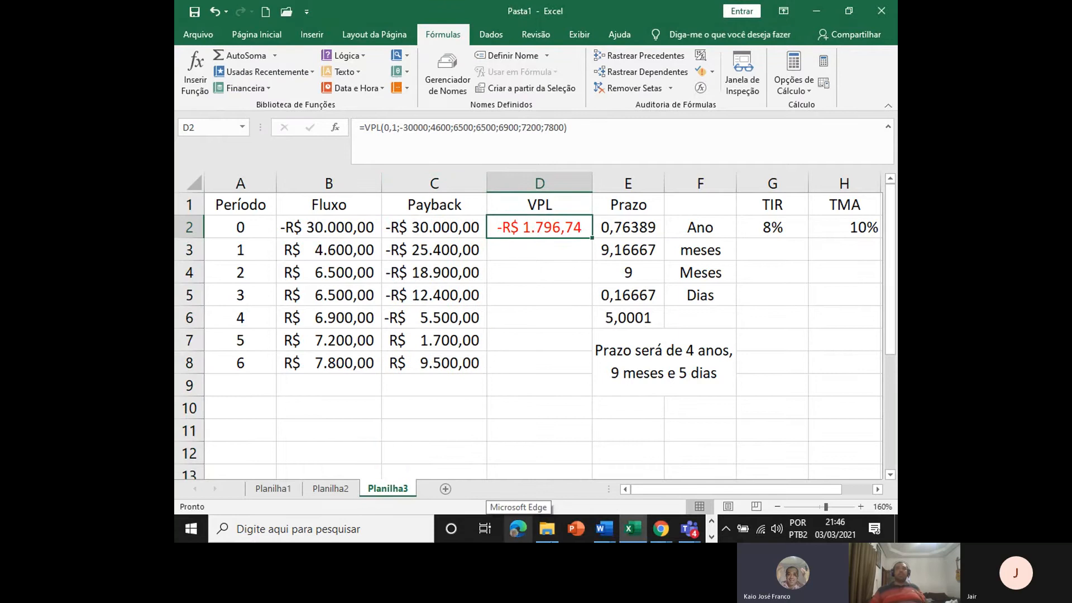
left_click(844, 224)
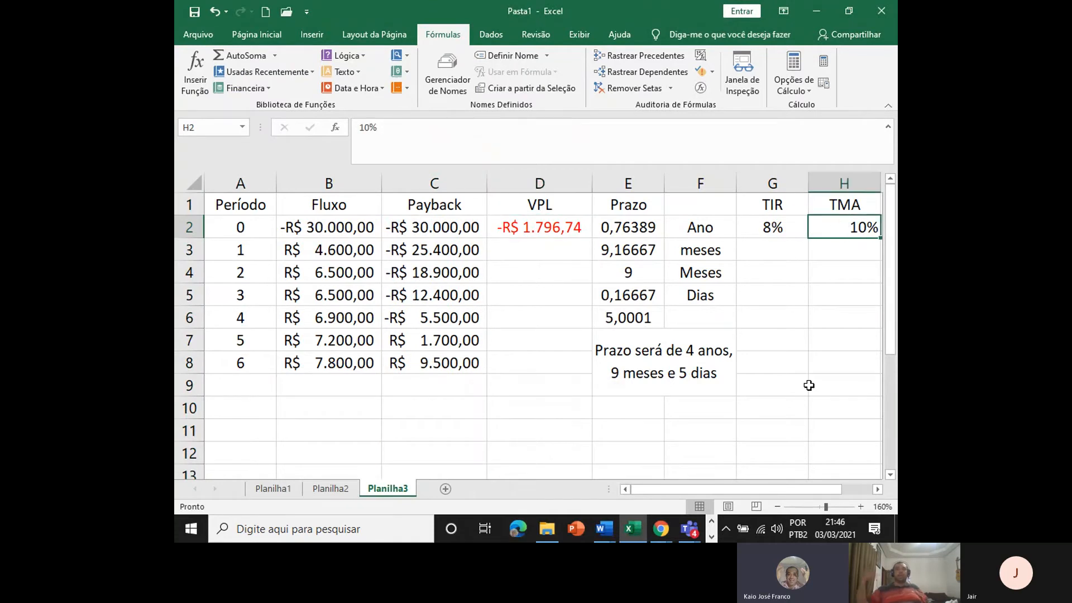
left_click(525, 228)
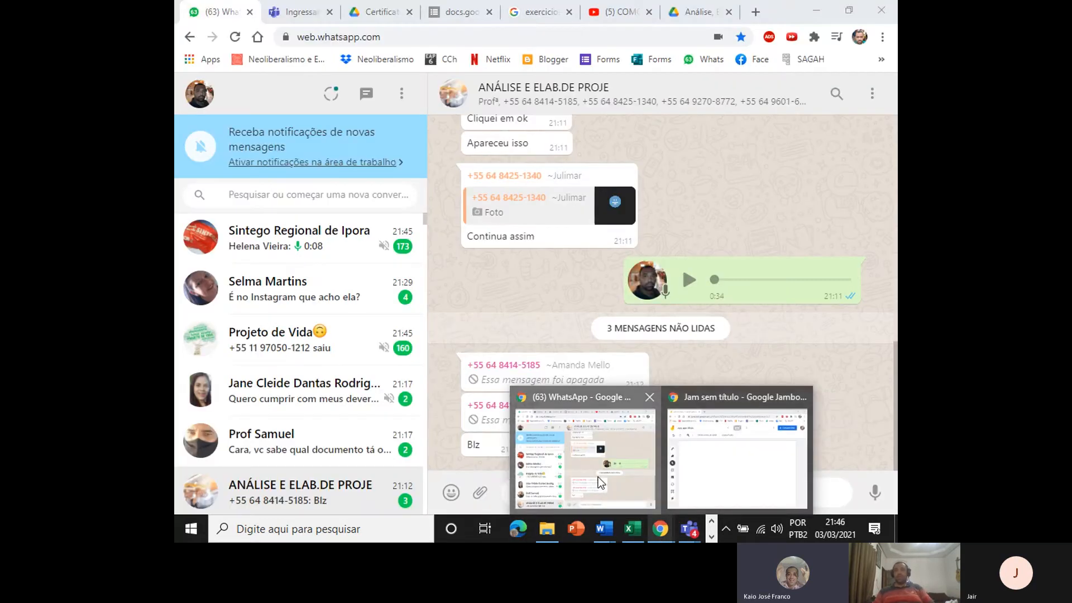
left_click(598, 477)
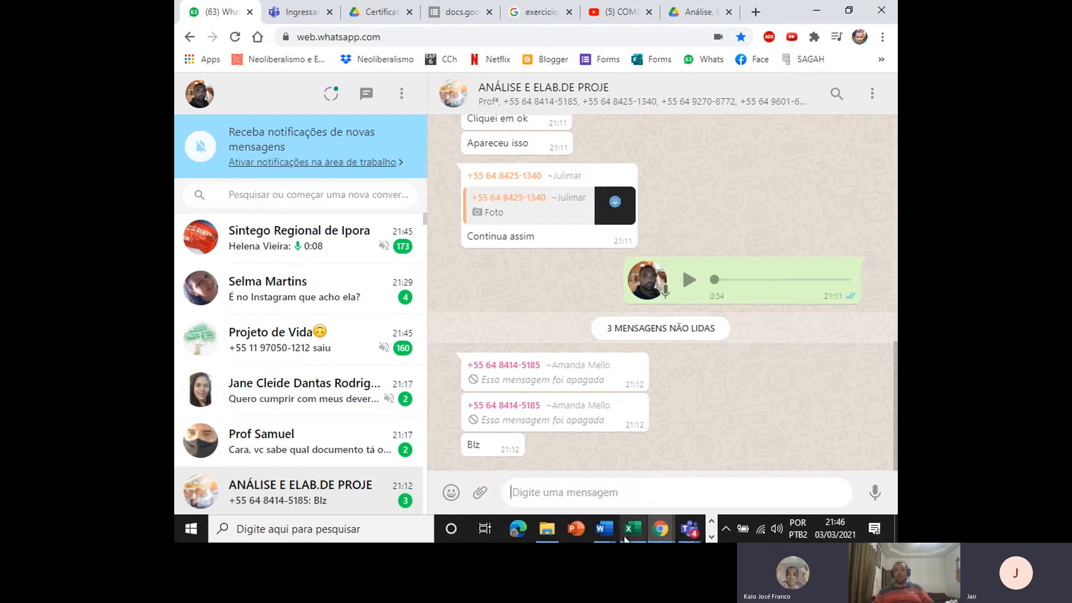
mouse_move(595, 531)
left_click(708, 469)
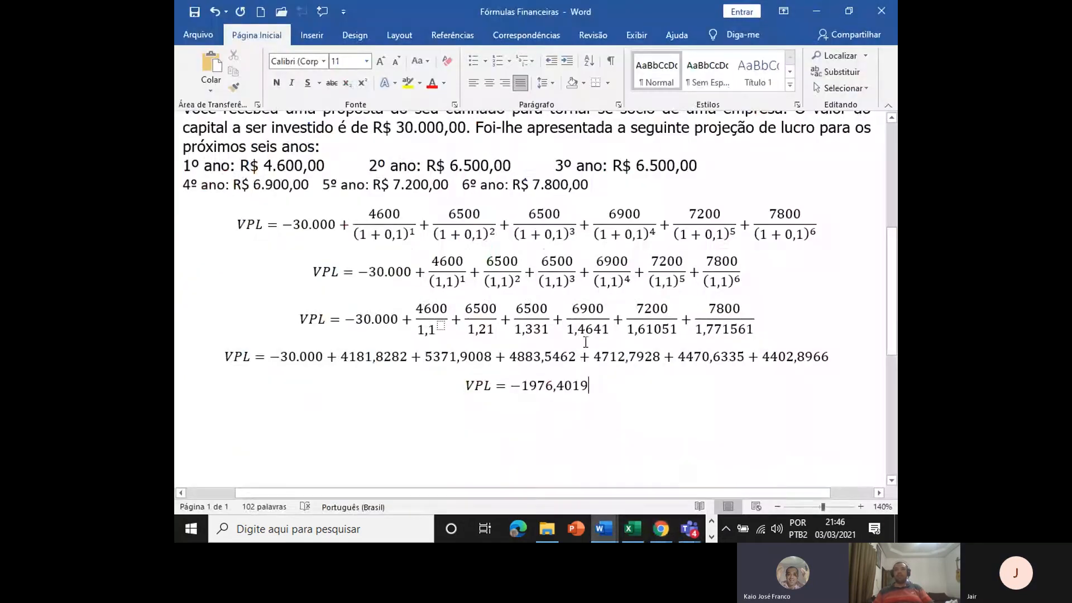
left_click(556, 386)
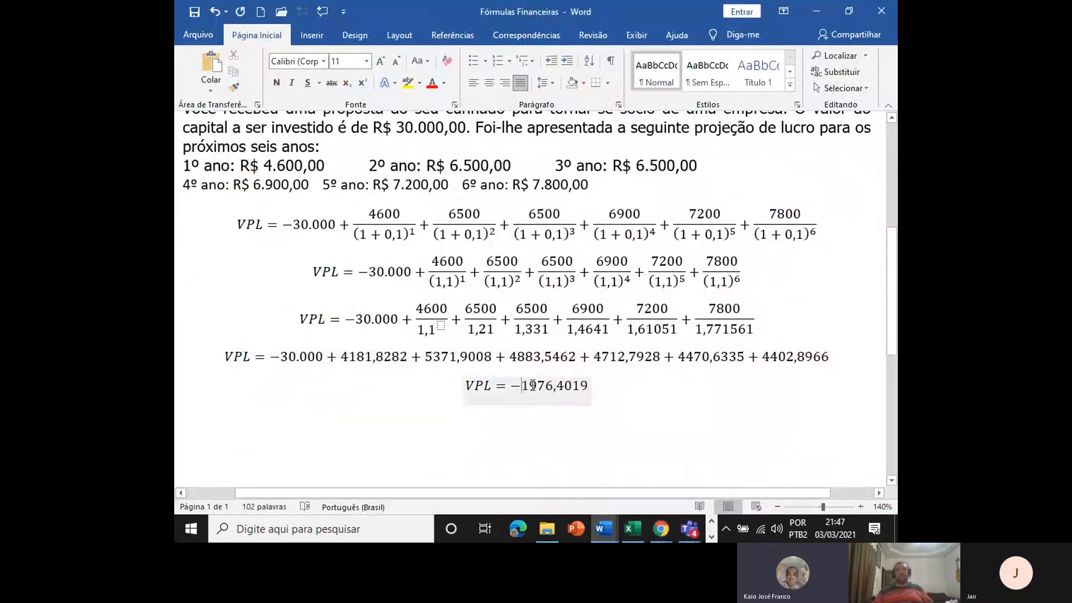
left_click_drag(524, 386, 580, 392)
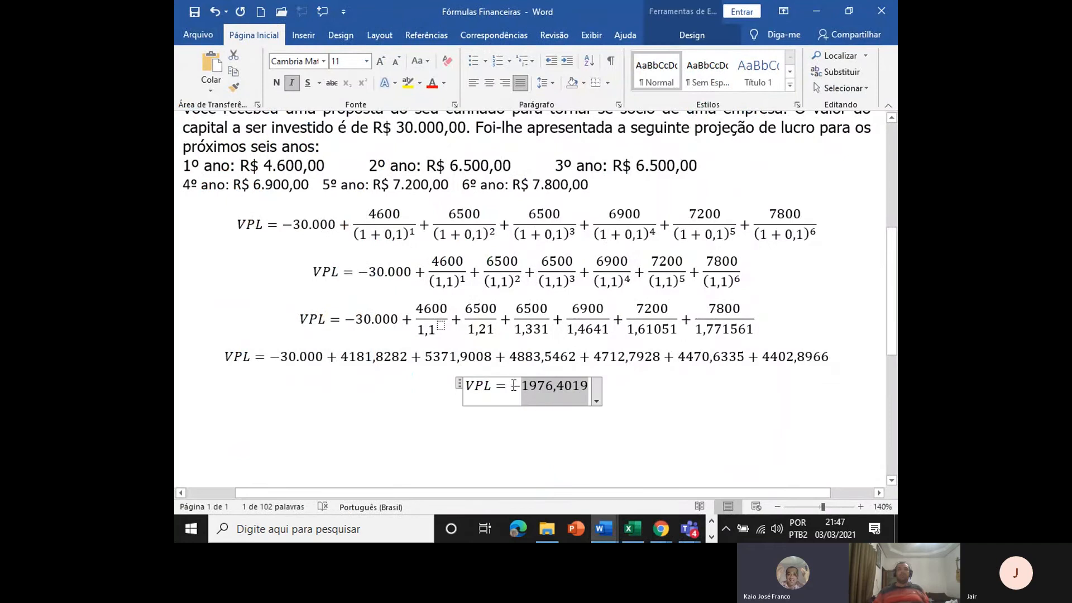
left_click_drag(512, 385, 553, 388)
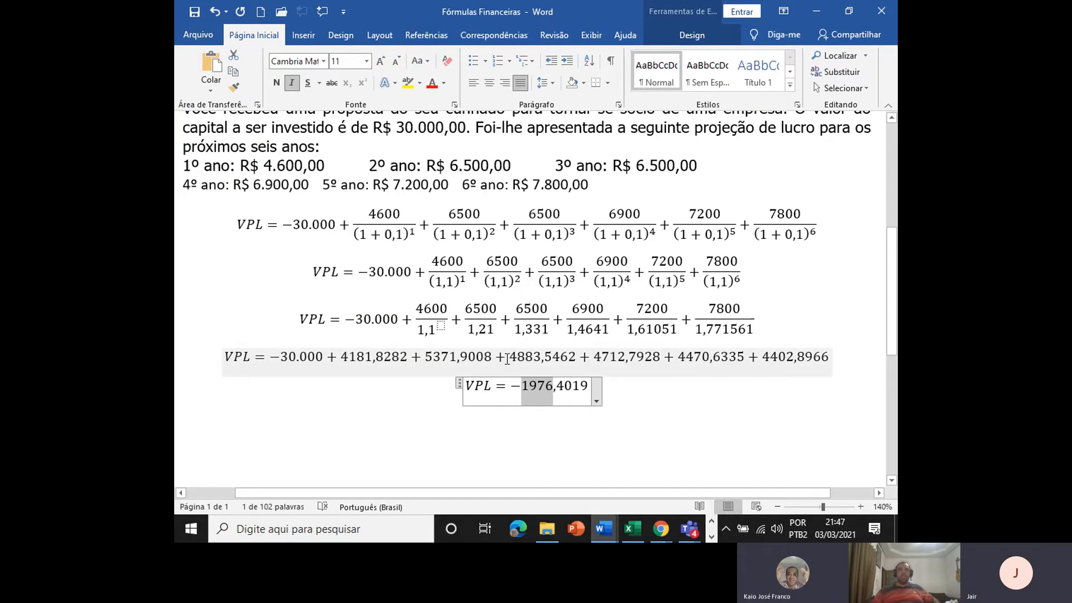
Write the conclusion "O projeto não pode ser aceito porque o VPL<0" on a new line below the final VPL result.
left_click(634, 406)
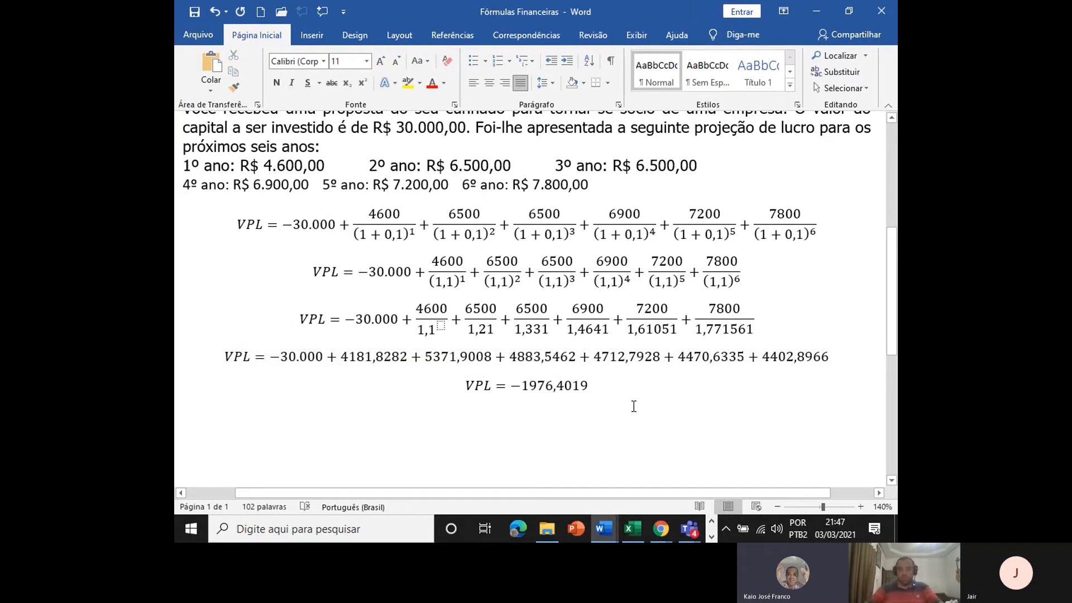
key("Return")
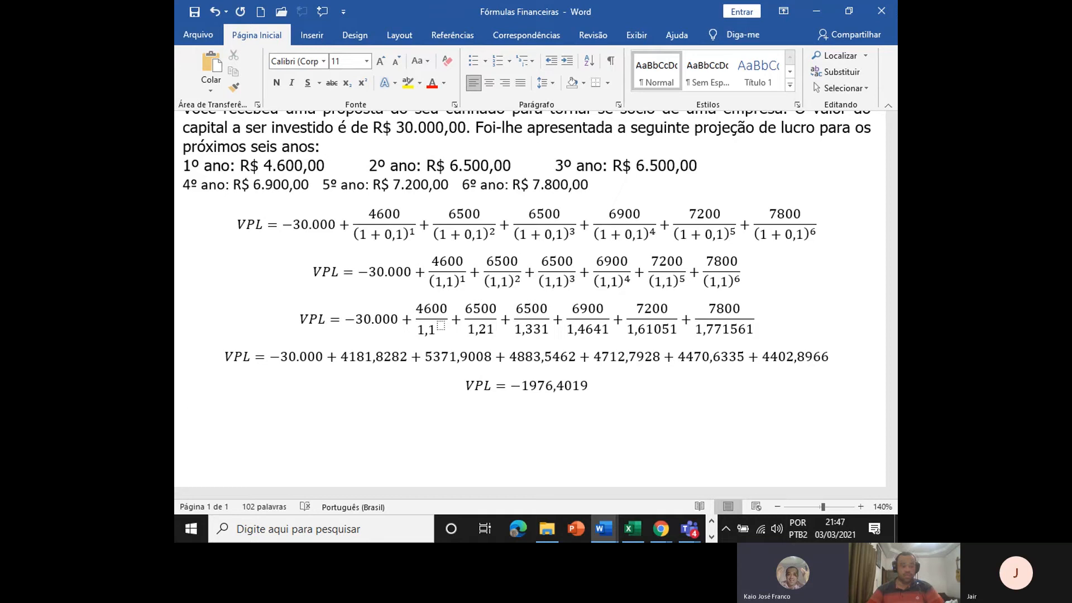
type("O projeto ")
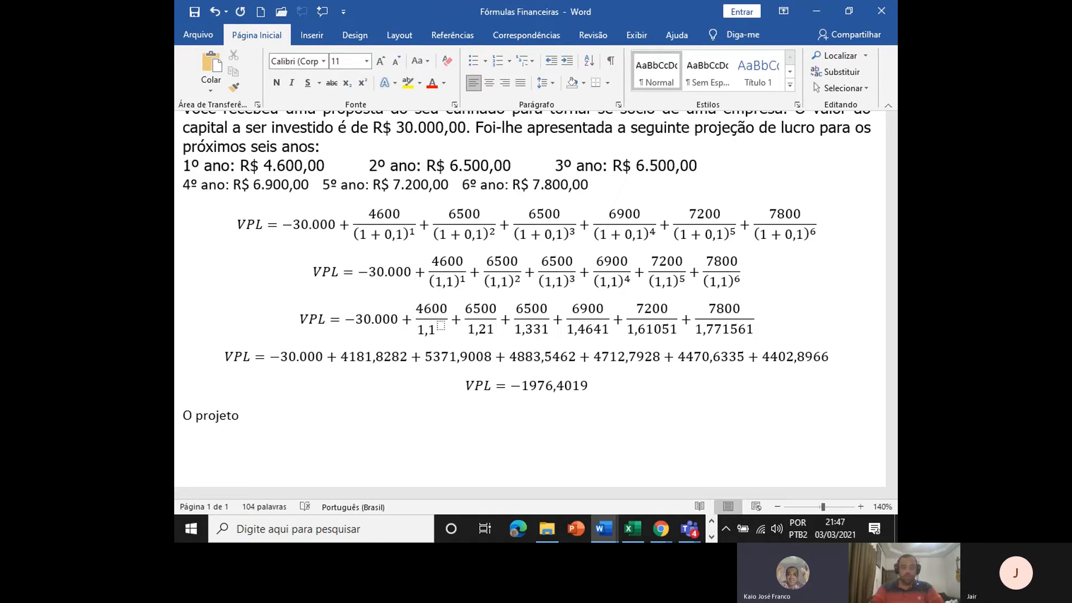
type("não po")
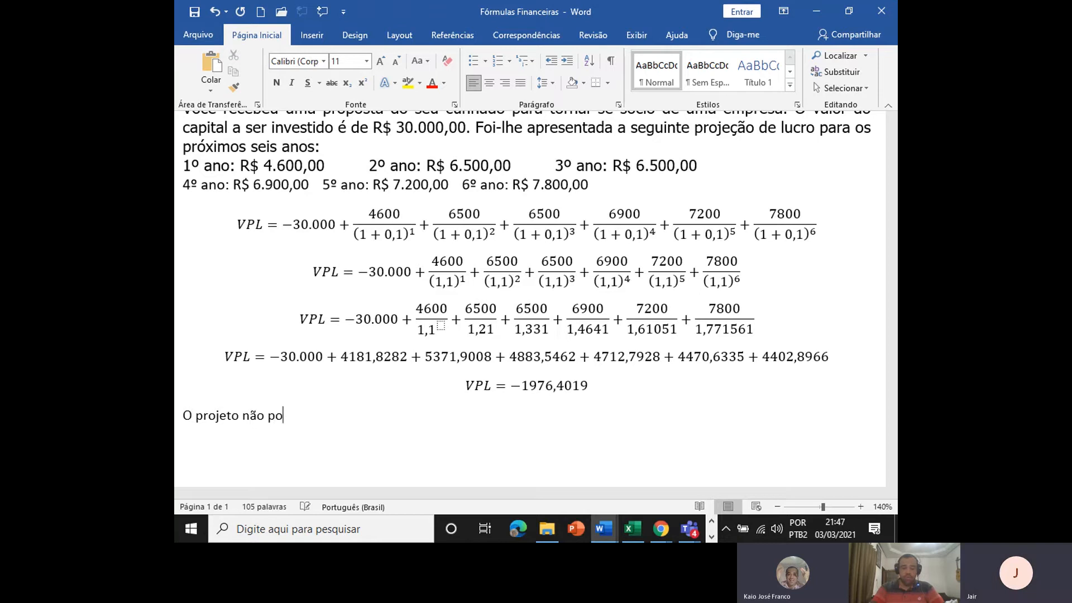
type("de ser aceit")
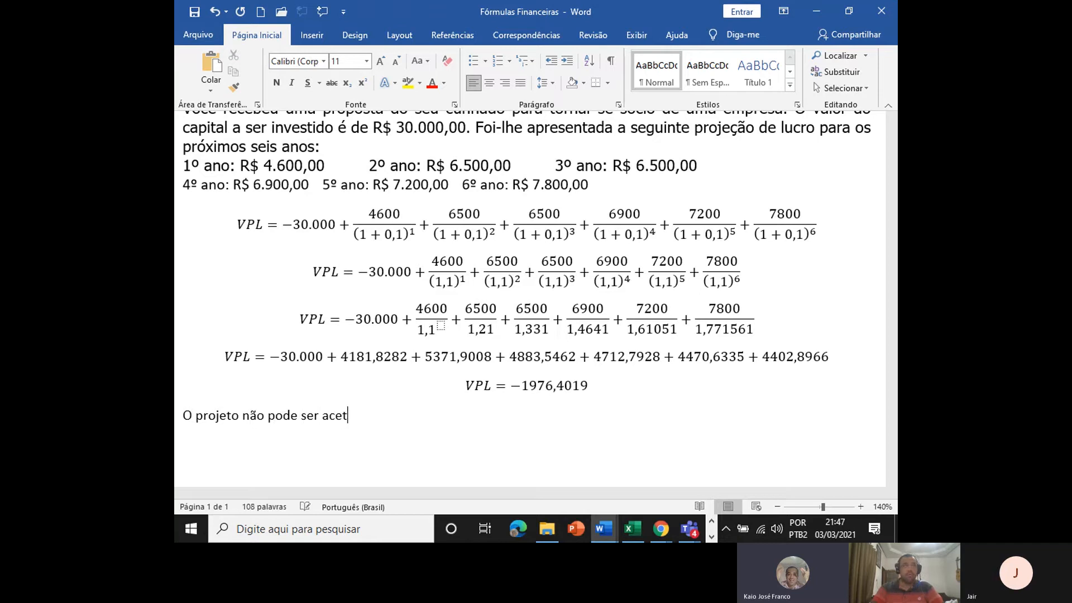
key("BackSpace")
type("ito porque o VP")
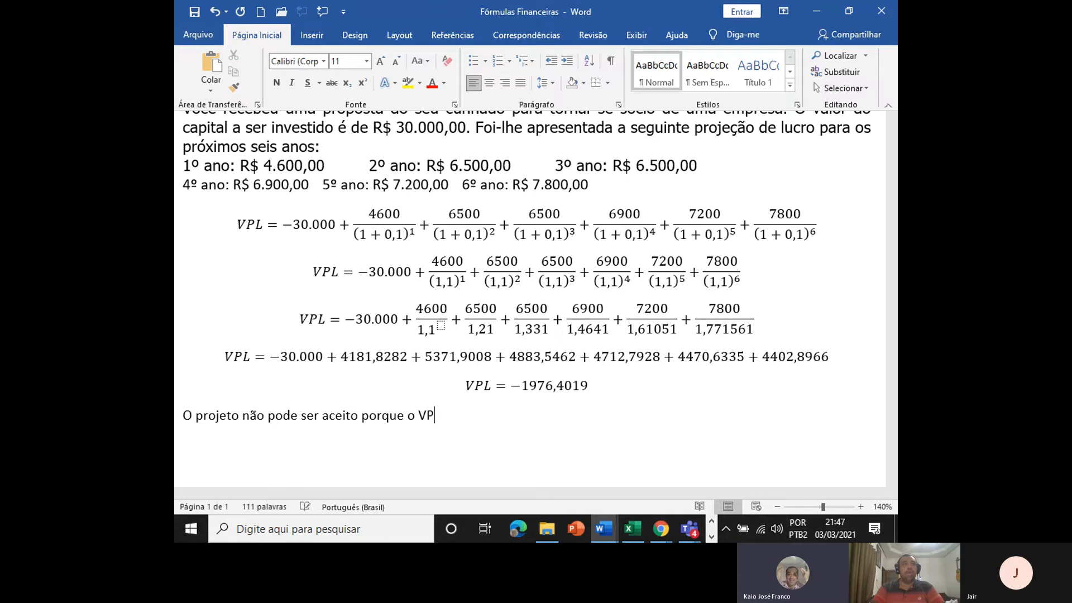
type("L")
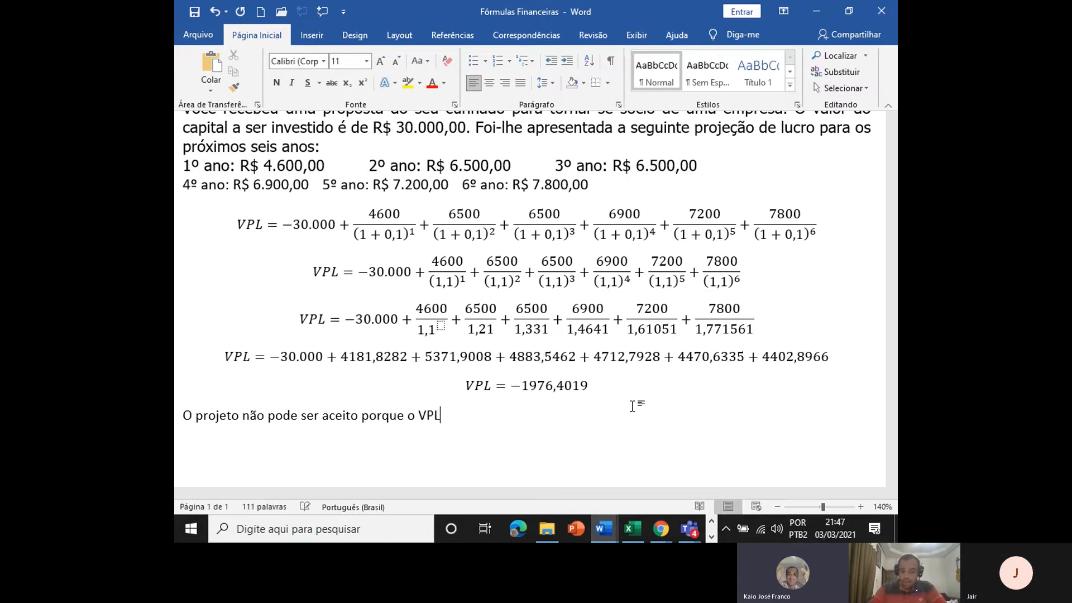
type("<0")
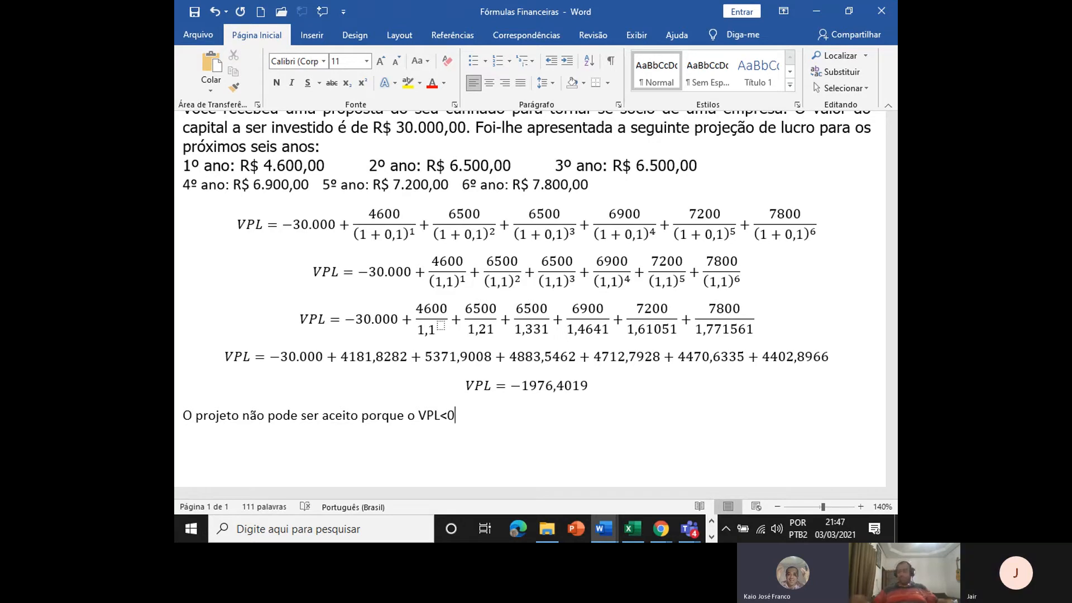
key("alt")
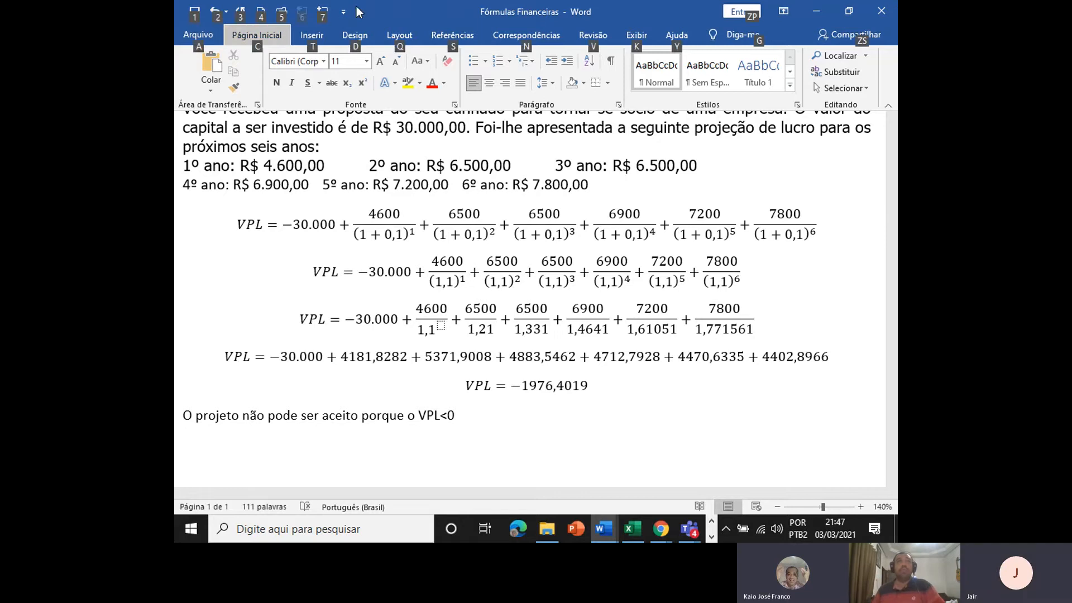
left_click(259, 260)
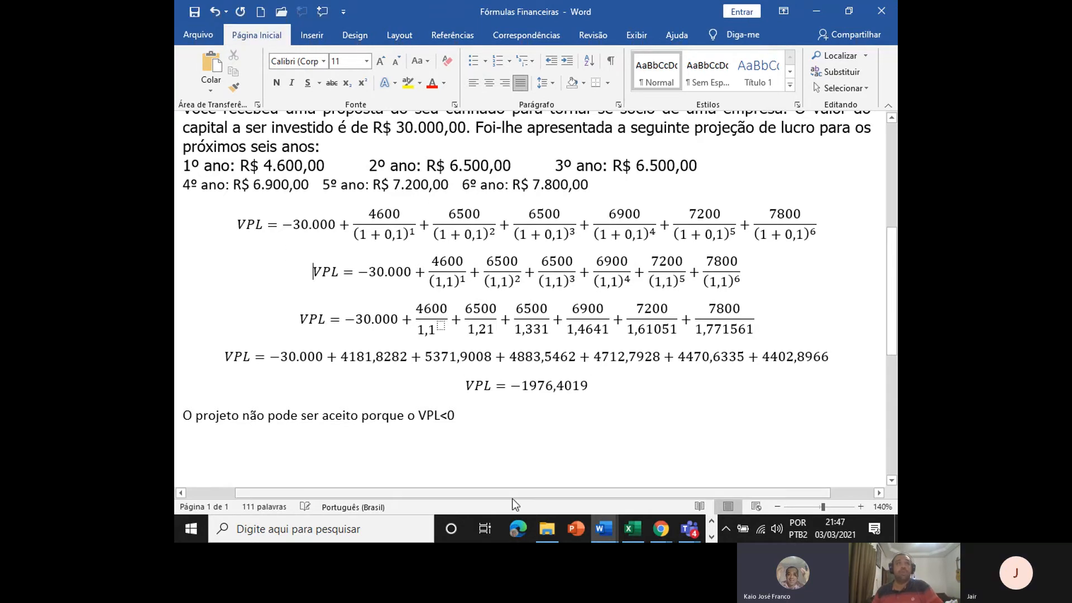
left_click(597, 526)
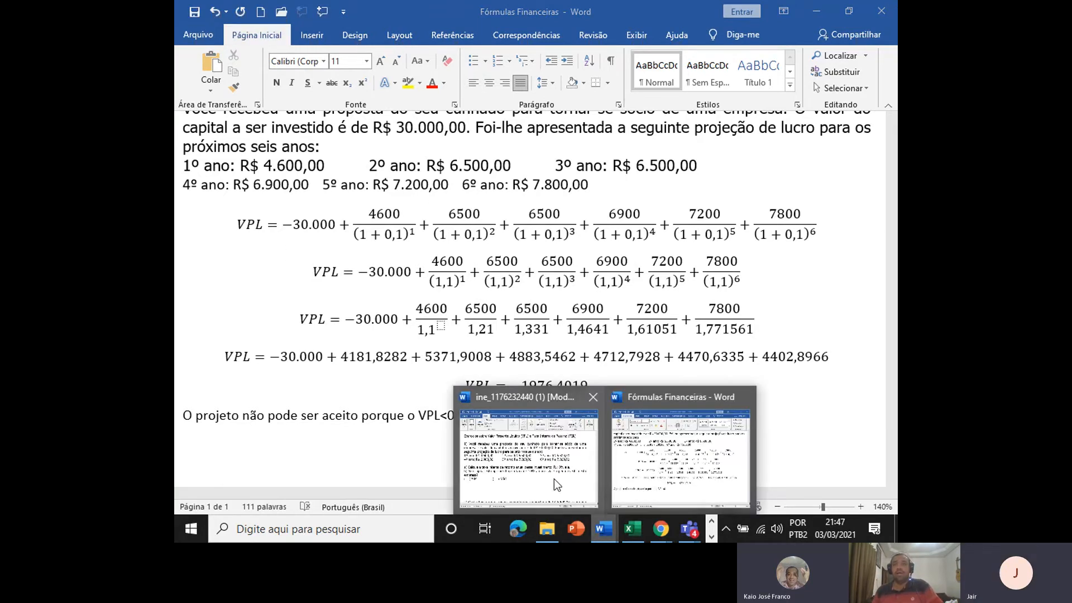
mouse_move(554, 478)
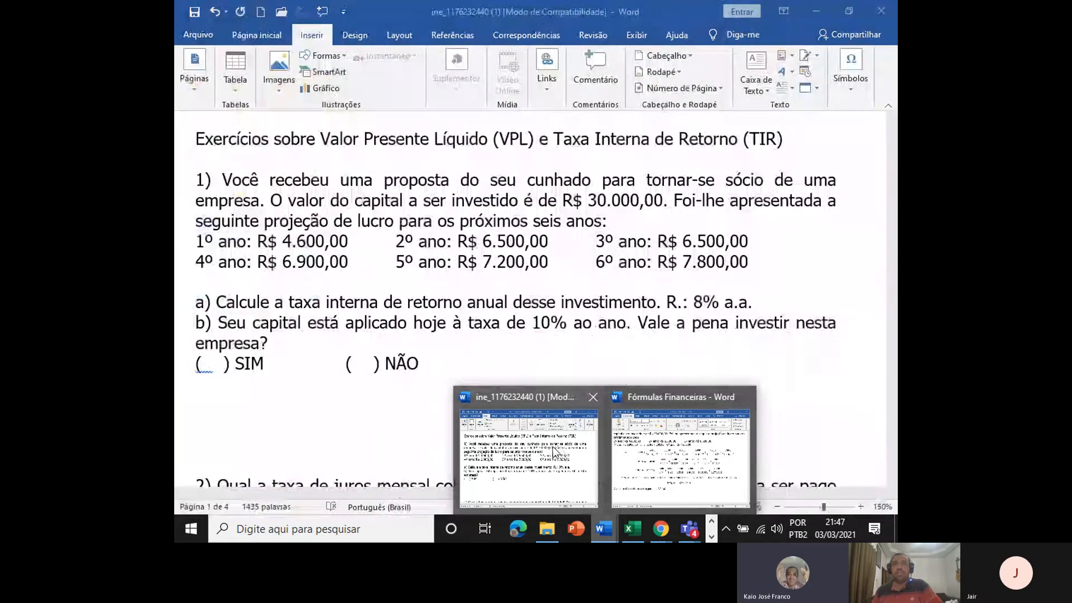
left_click(680, 453)
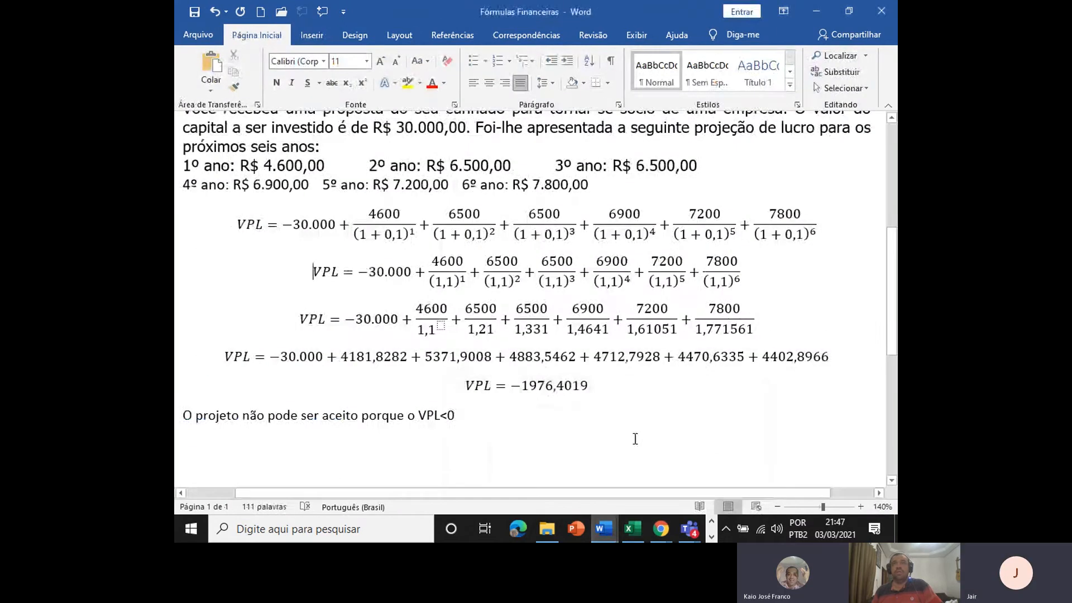
scroll(568, 305, "up", 3)
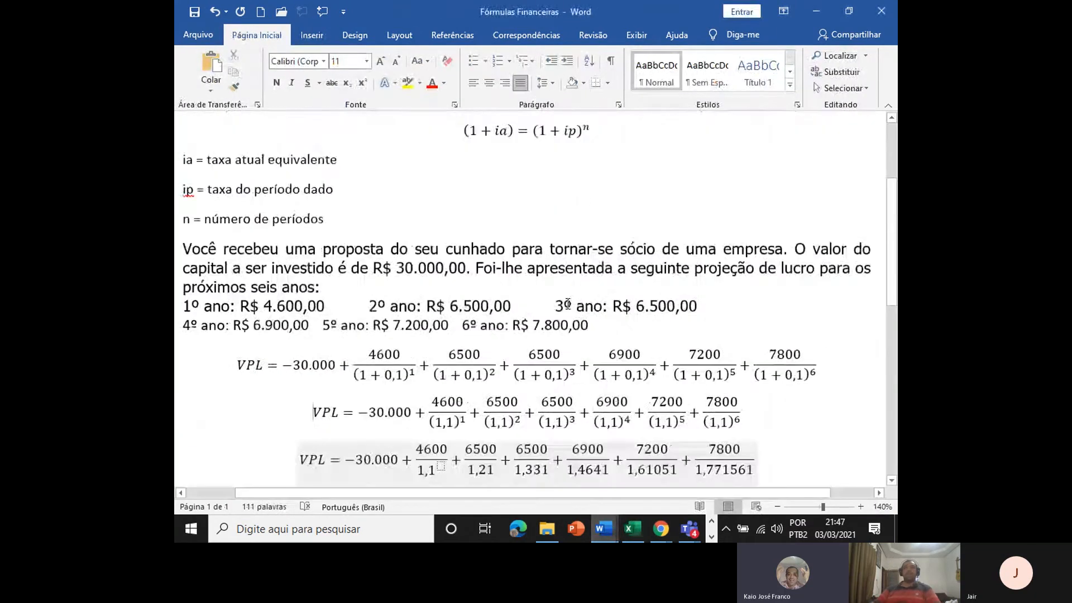
scroll(567, 304, "down", 15)
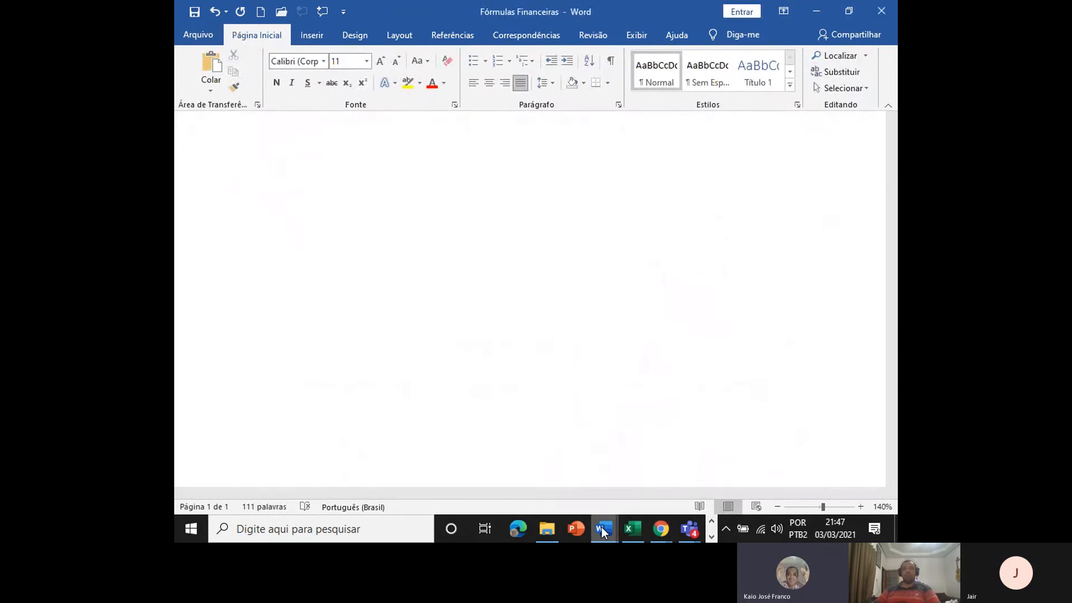
left_click(603, 527)
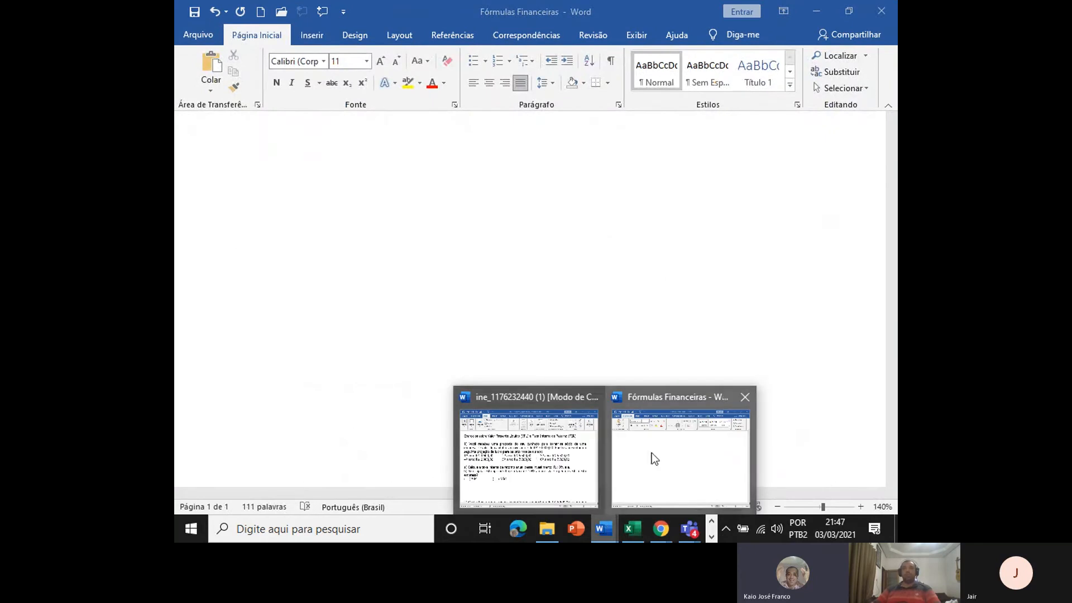
left_click(541, 455)
scroll(577, 369, "down", 1)
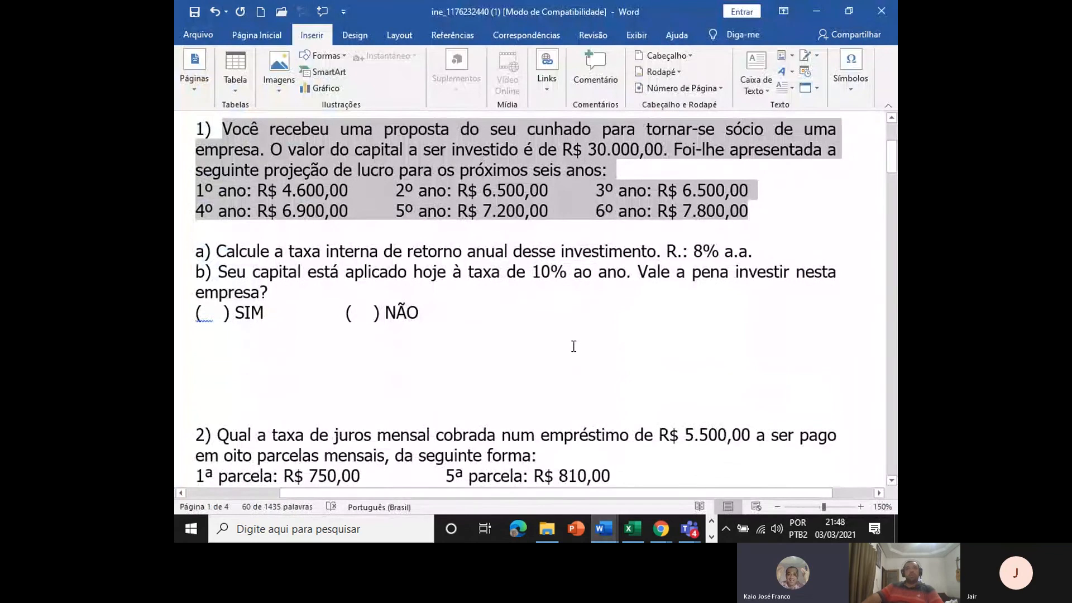
scroll(574, 346, "up", 2)
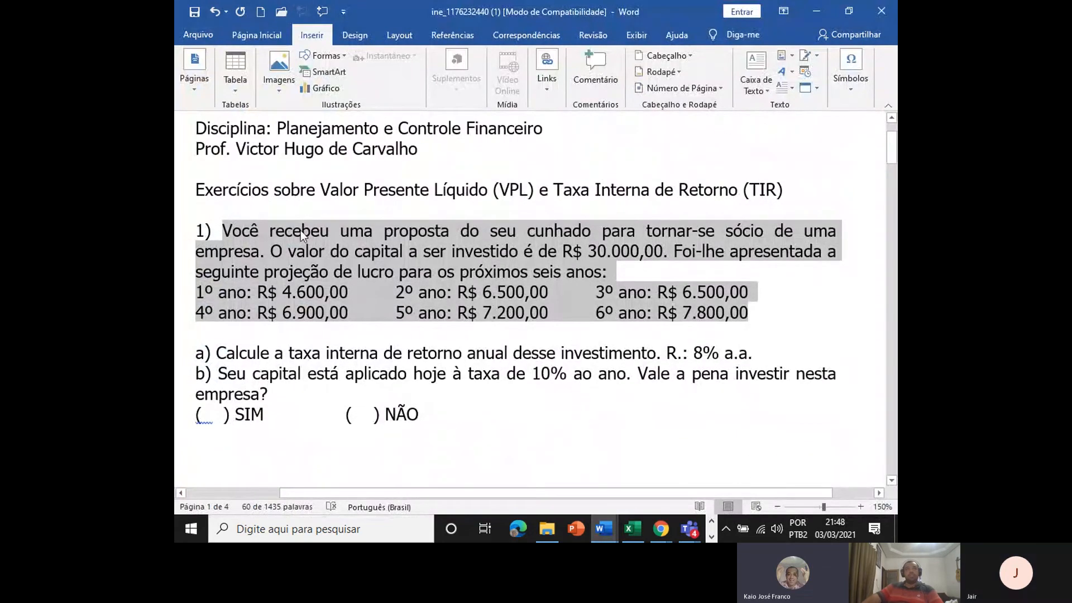
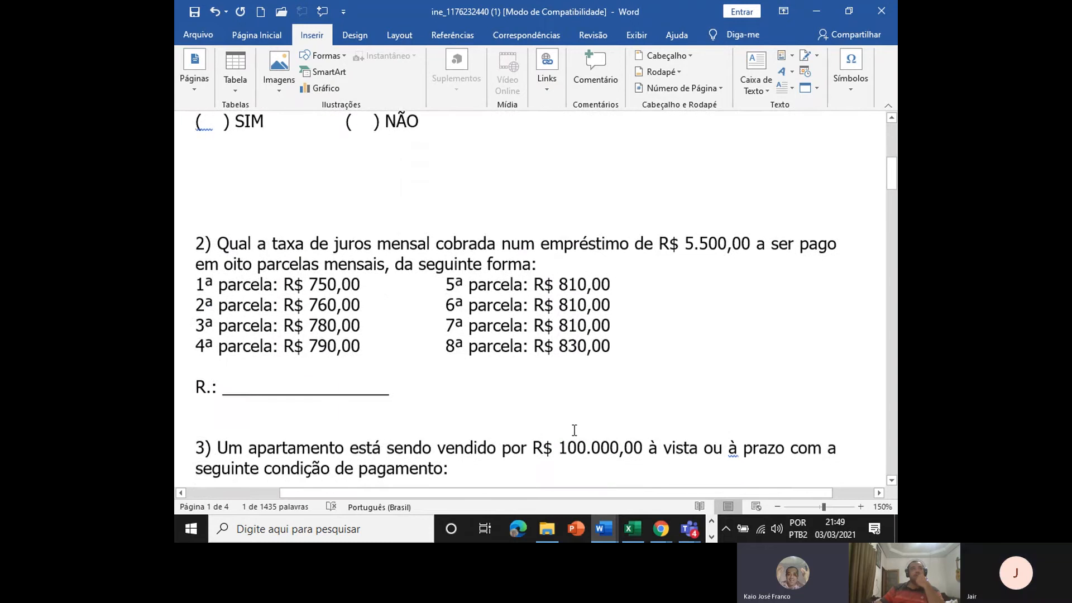
scroll(354, 338, "up", 5)
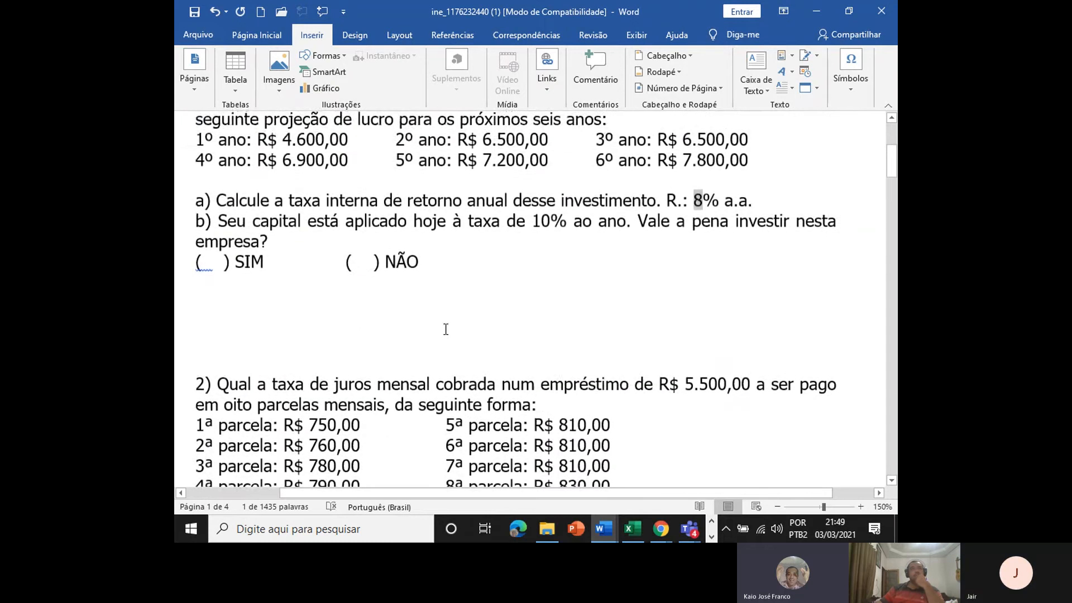
scroll(371, 346, "down", 4)
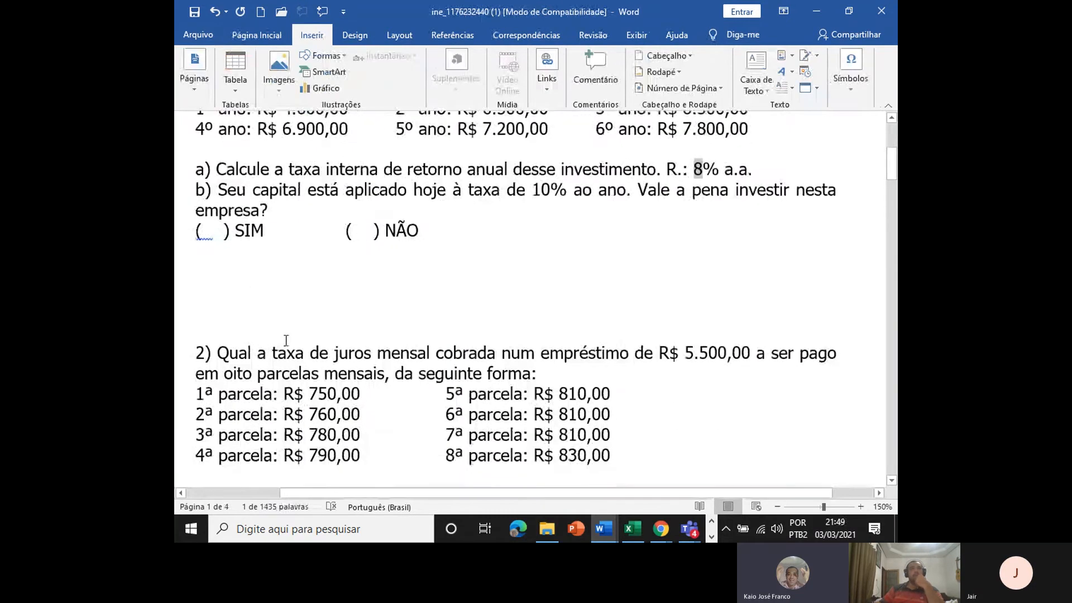
key("alt+Tab")
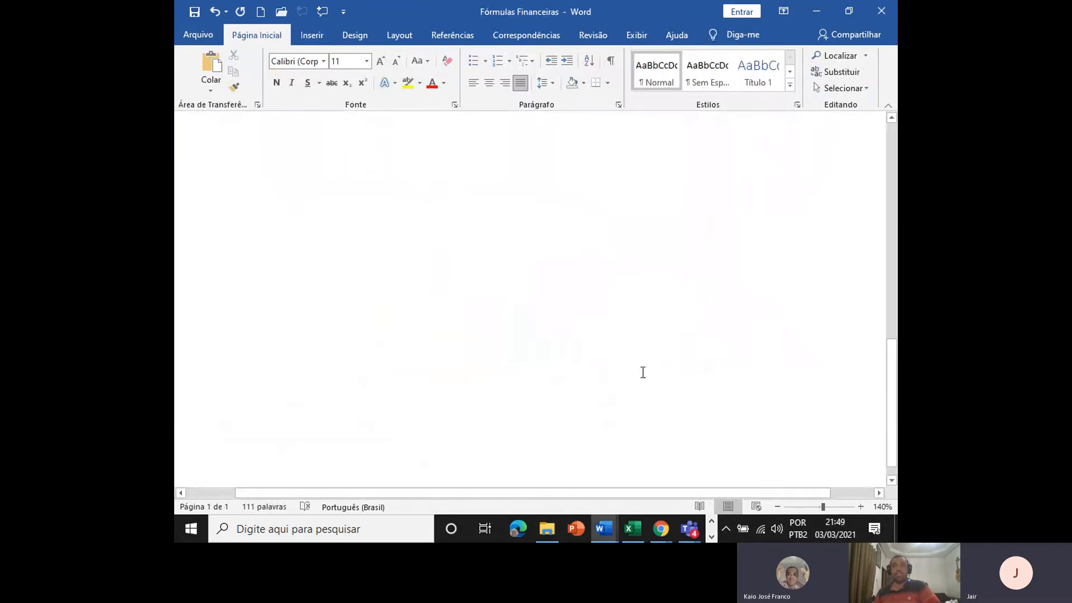
key("alt+Tab")
mouse_move(609, 532)
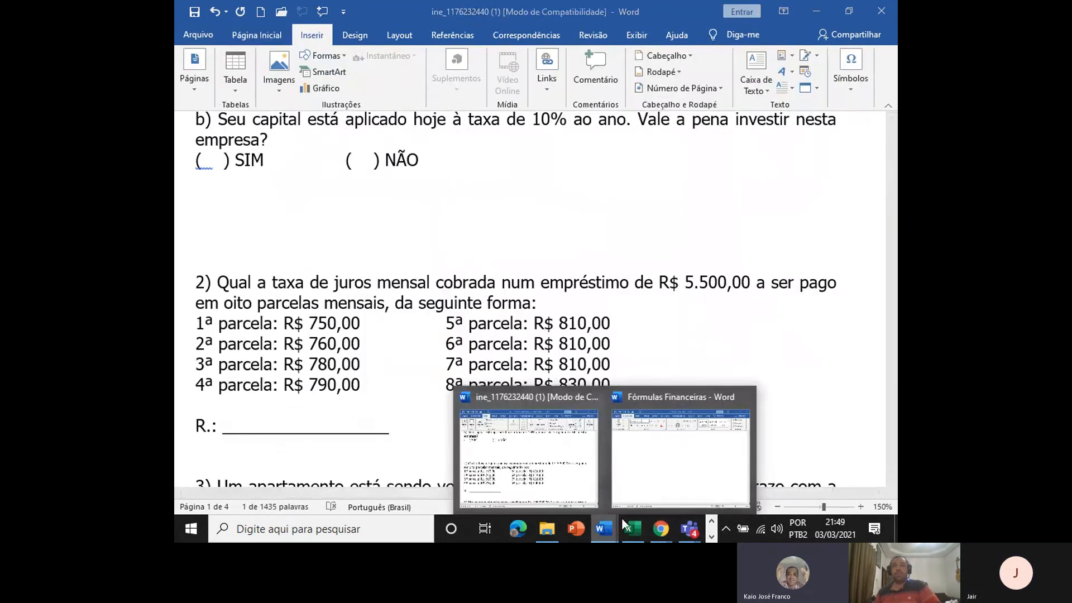
left_click(673, 462)
scroll(672, 462, "up", 4)
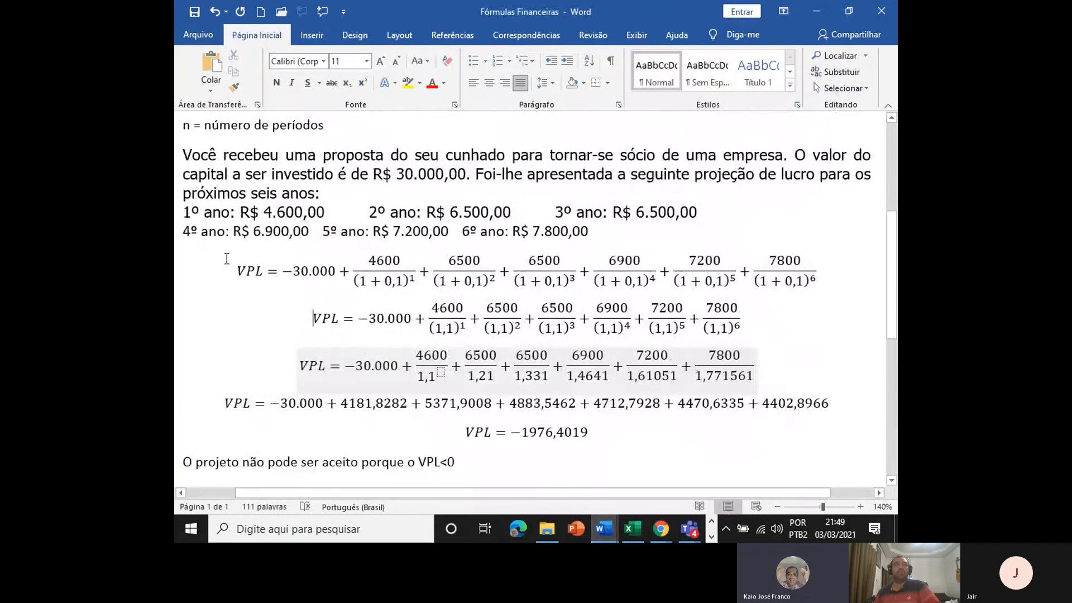
left_click_drag(218, 258, 583, 464)
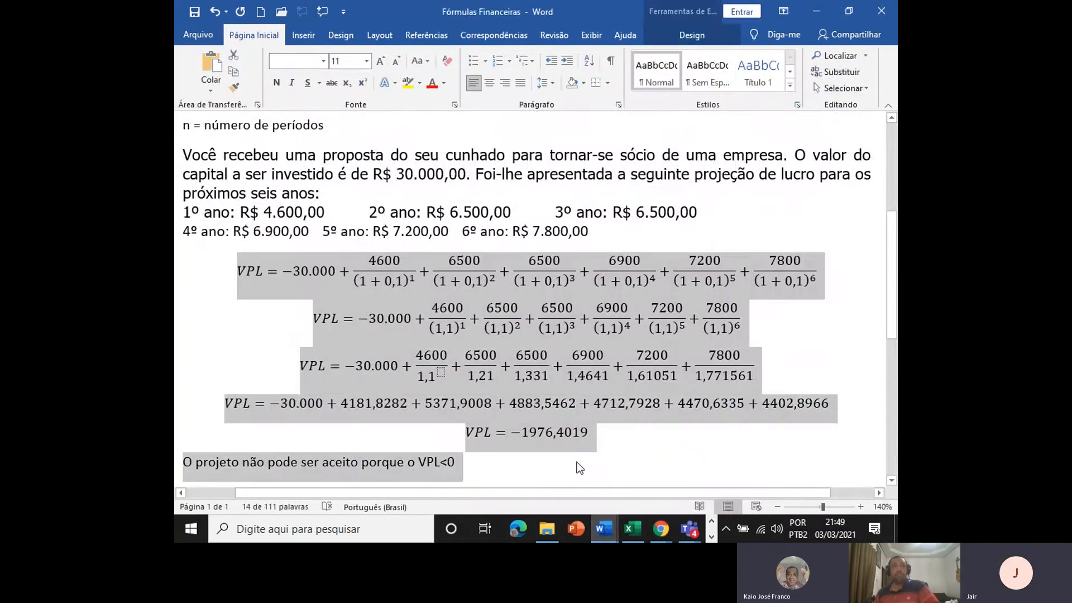
key("alt+Tab")
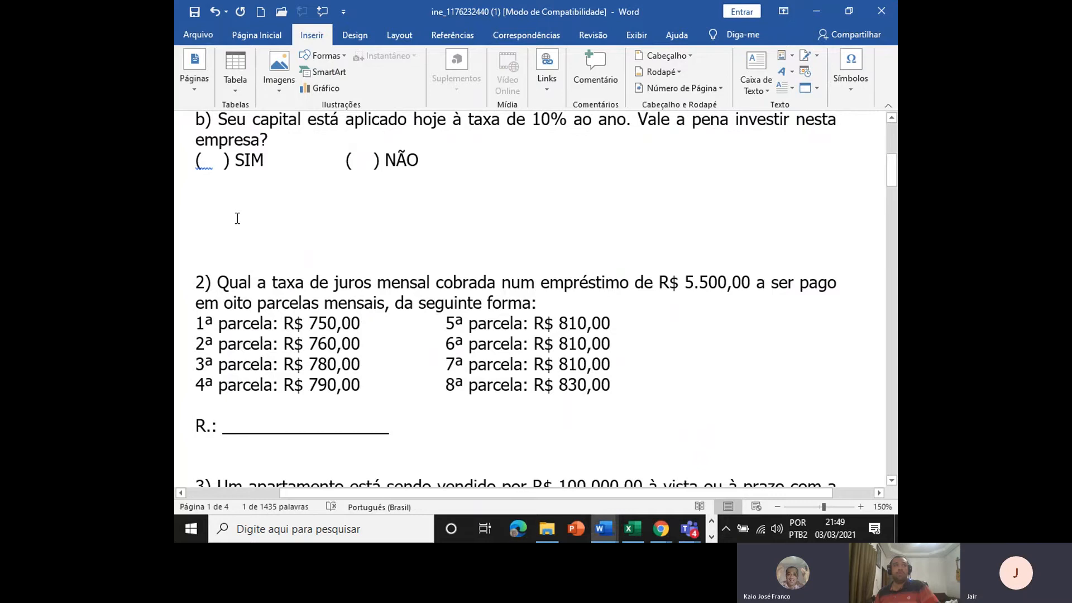
left_click(217, 218)
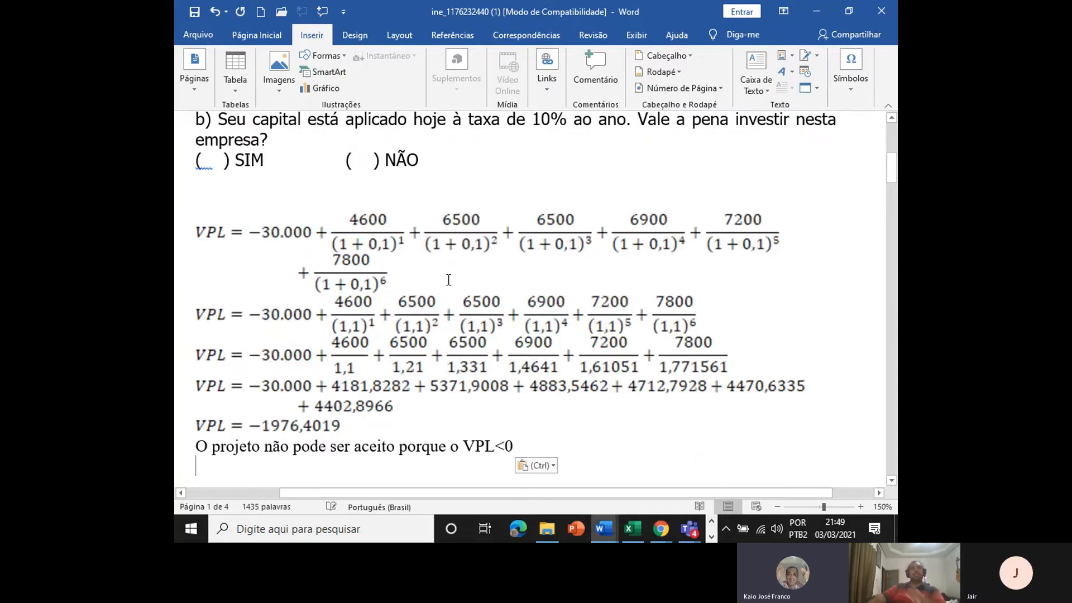
Mark the NÃO answer of exercise 1, question b, with an x between its parentheses.
scroll(446, 292, "up", 4)
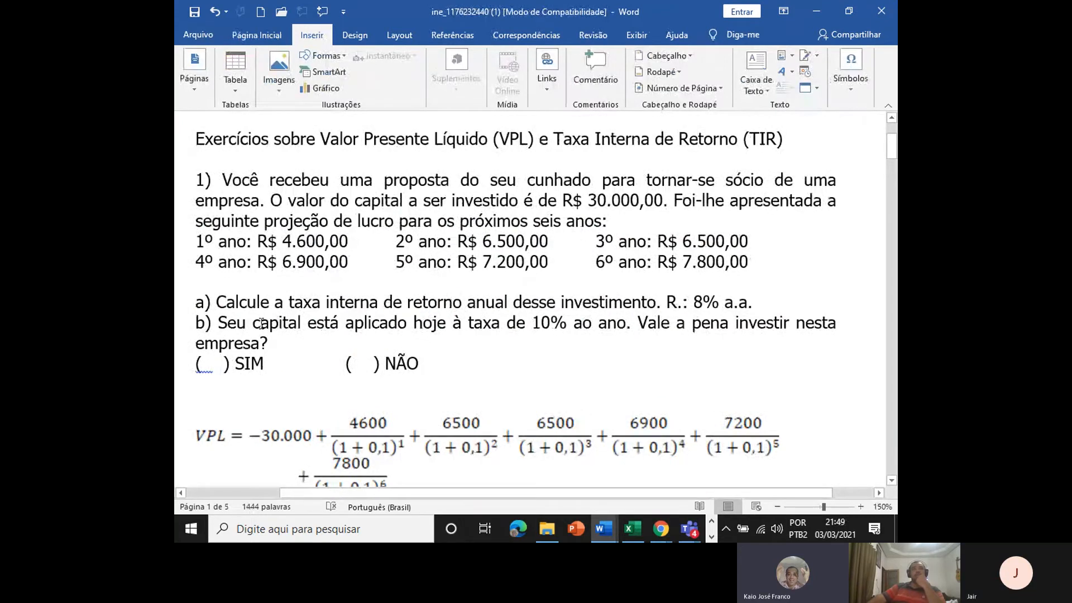
left_click_drag(219, 323, 256, 364)
left_click_drag(358, 363, 374, 363)
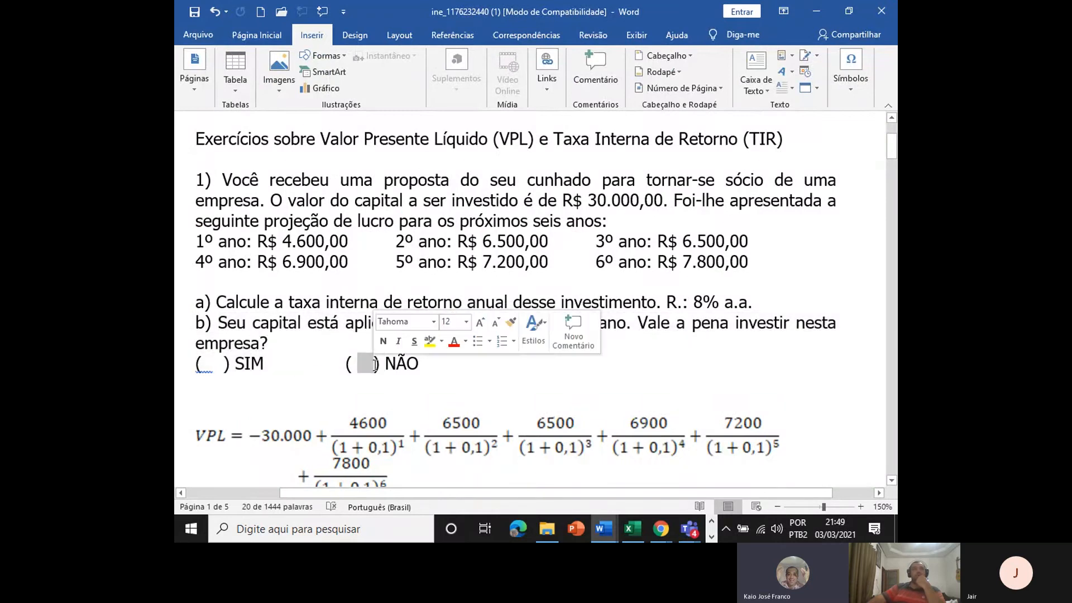
type("x")
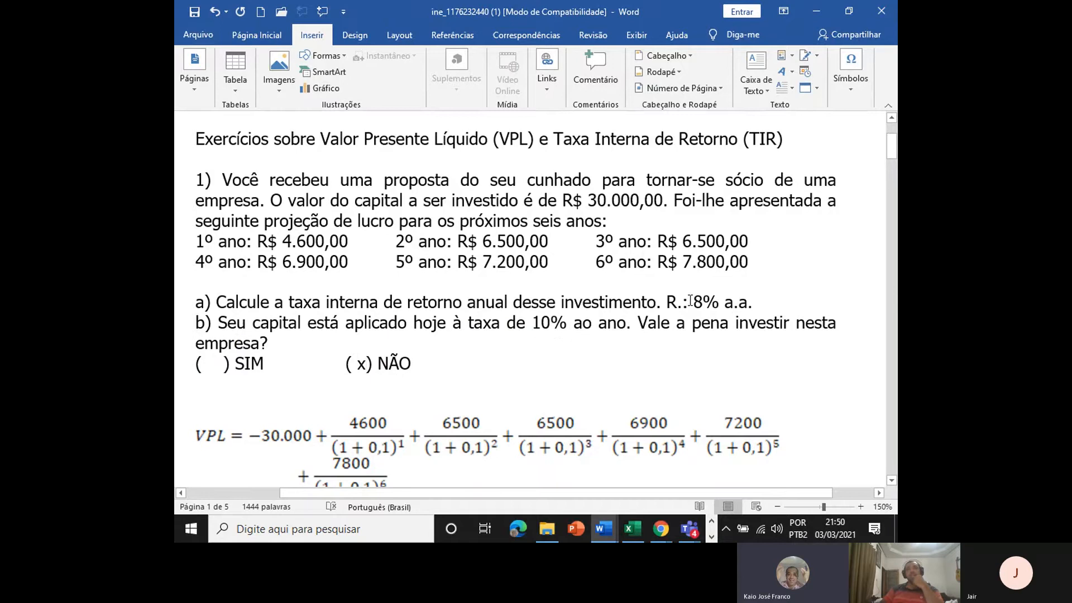
Switch to the Excel workbook Pasta1 and move the TIR column from column G to directly before the VPL column.
left_click_drag(692, 301, 747, 304)
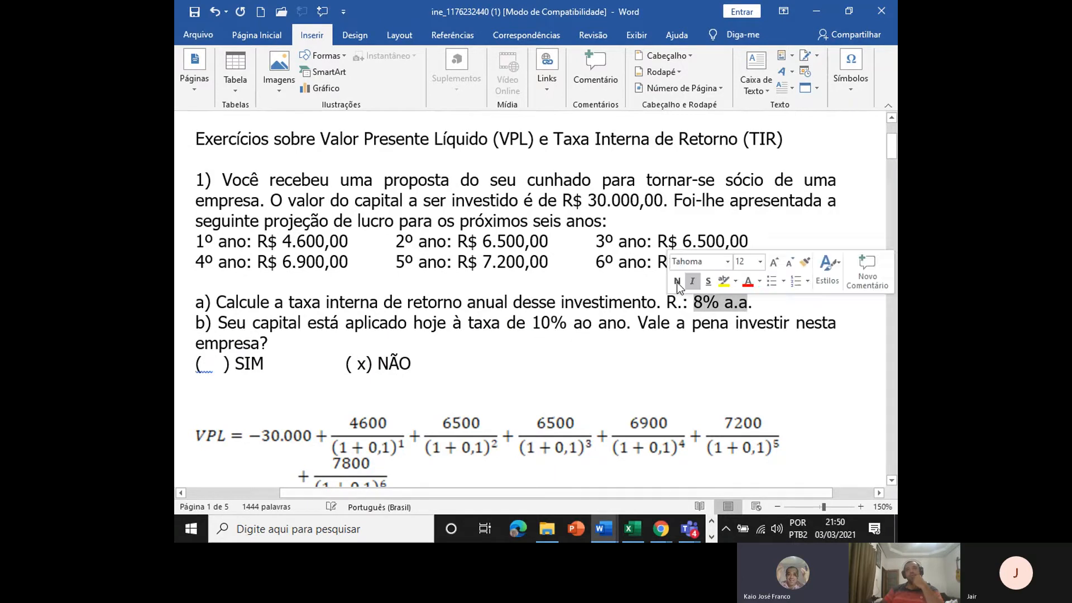
left_click(635, 528)
left_click(499, 366)
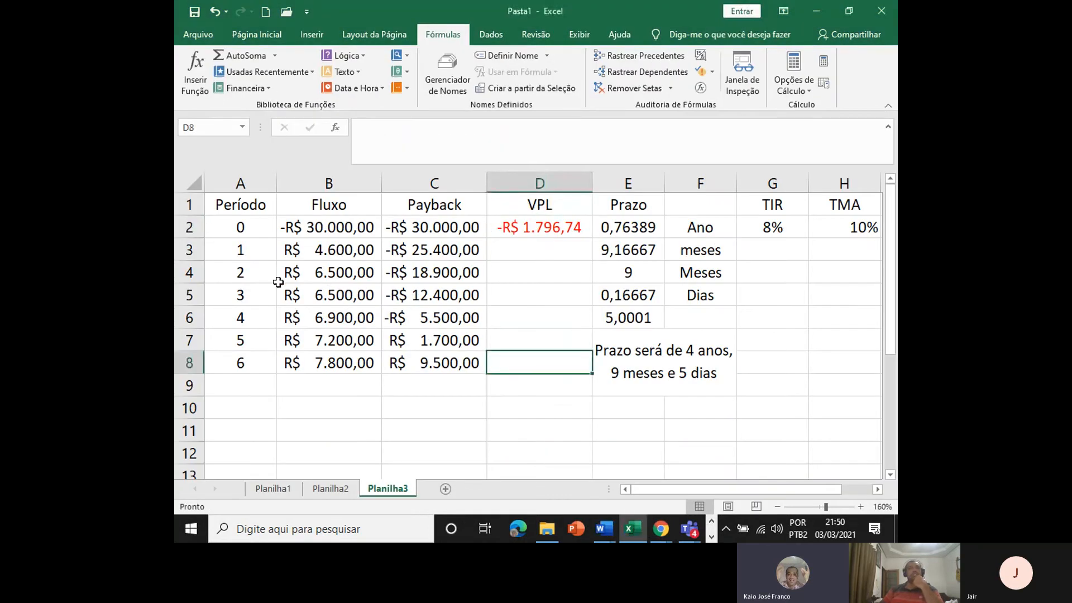
left_click(775, 174)
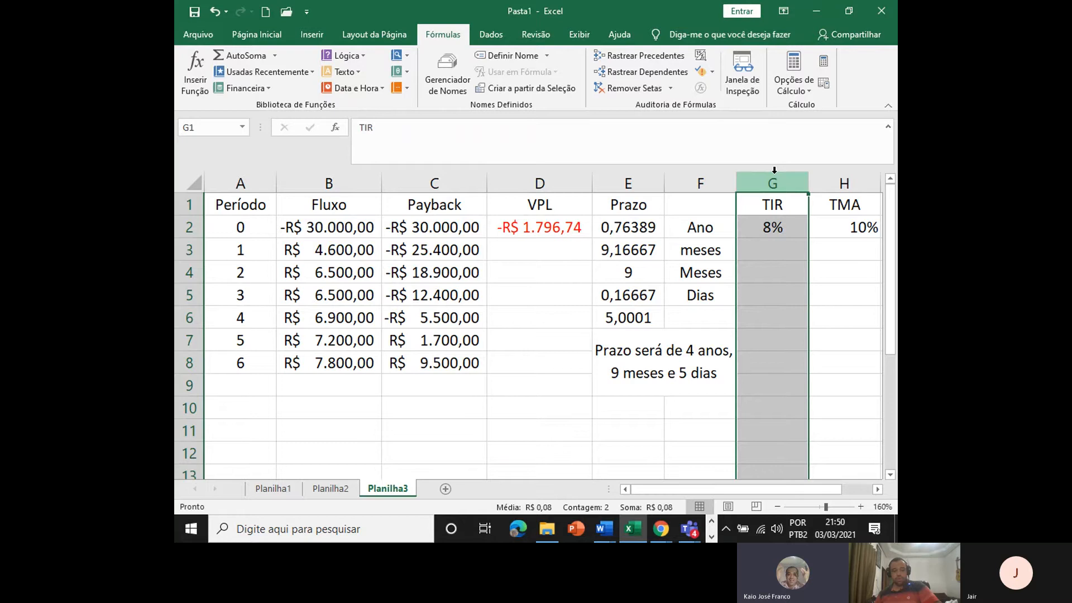
key("ctrl+c")
left_click(507, 173)
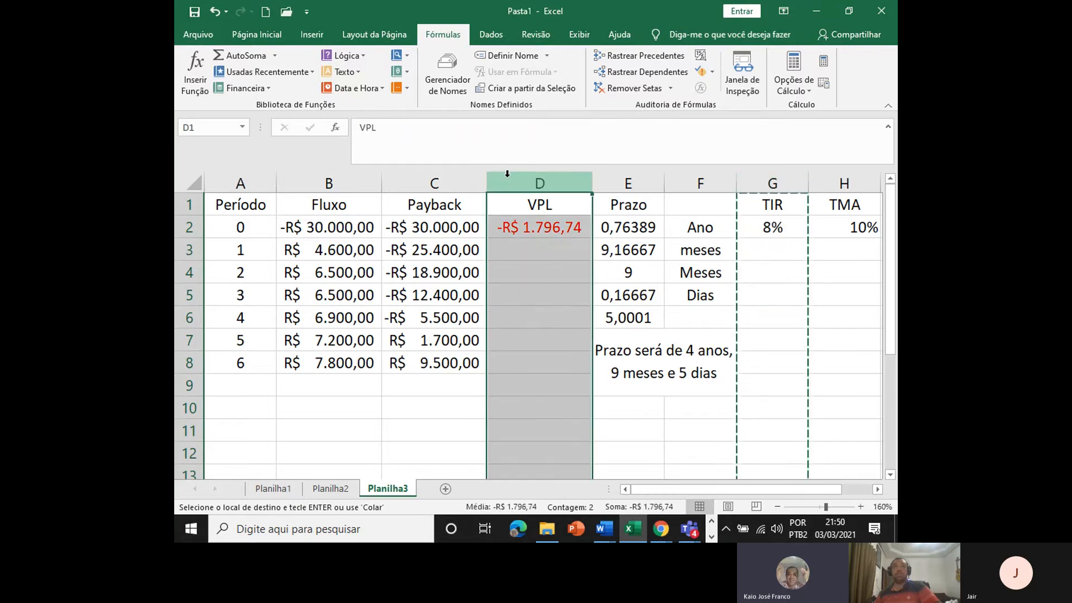
right_click(507, 174)
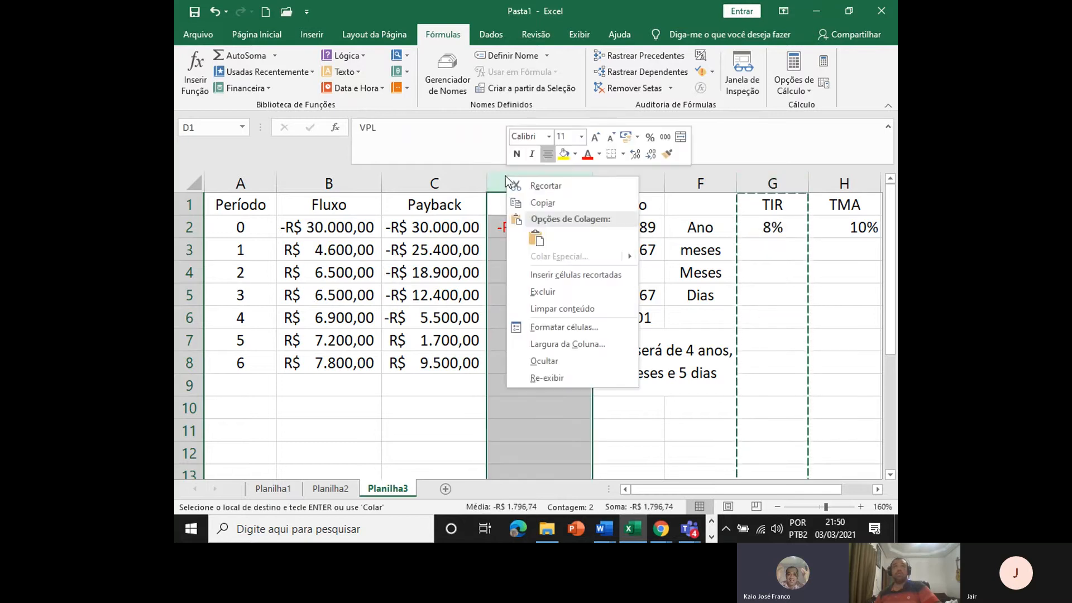
left_click(558, 274)
left_click(494, 249)
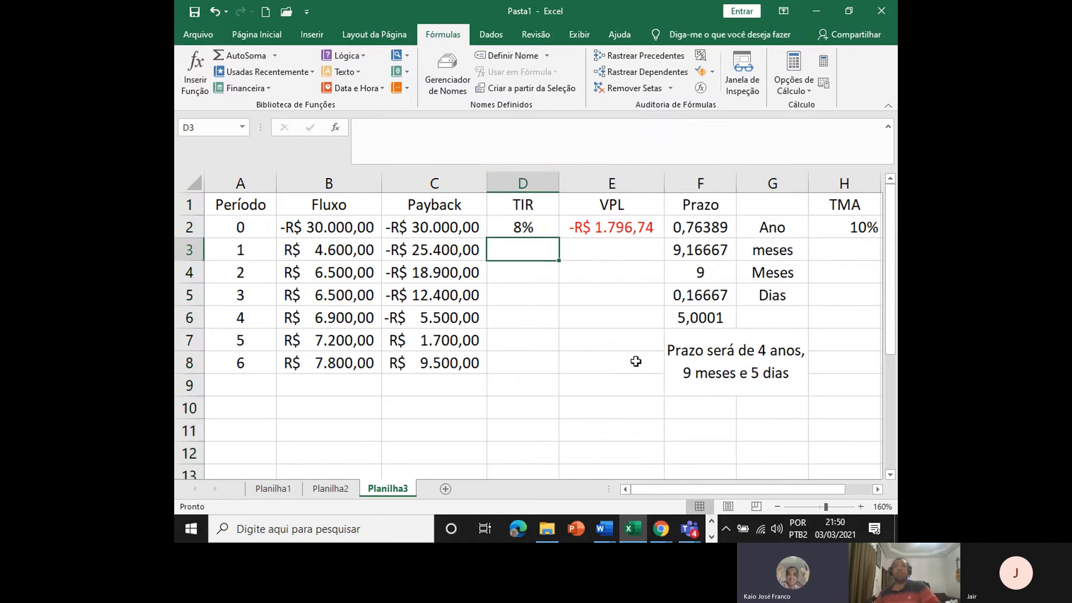
Copy the cell range A1:G9, from the Período column through the Prazo data and the payback sentence.
left_click_drag(635, 361, 562, 210)
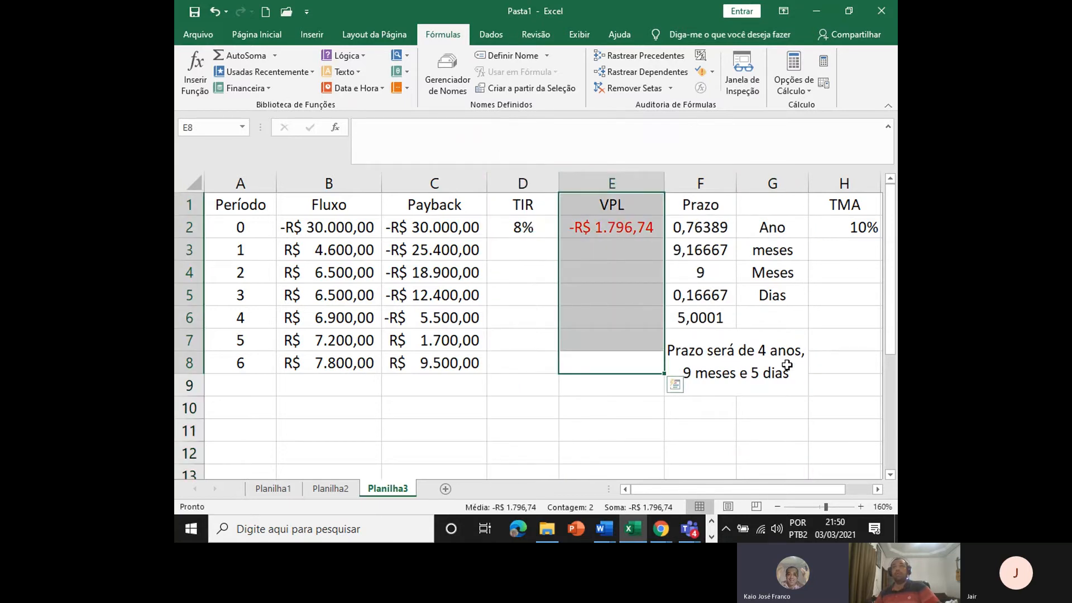
left_click_drag(781, 370, 245, 203)
key("ctrl+c")
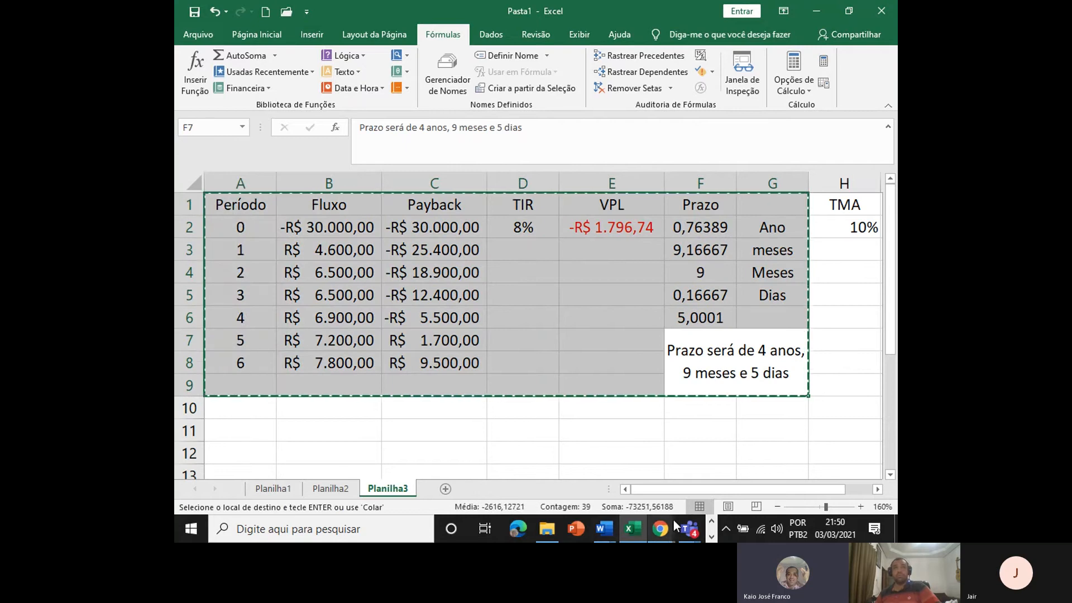
mouse_move(611, 534)
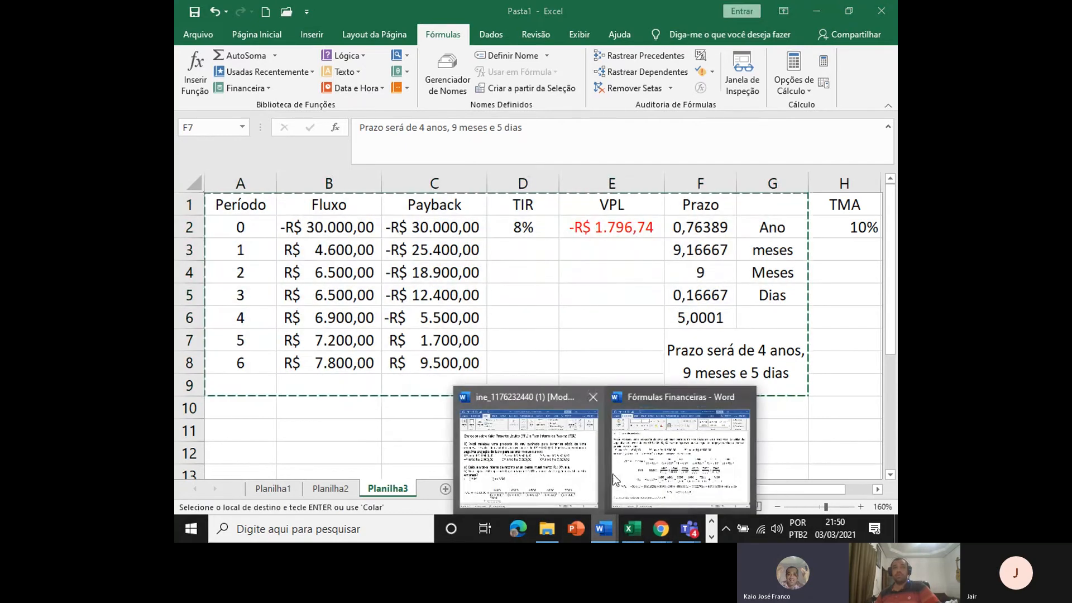
left_click(645, 469)
scroll(603, 245, "up", 4)
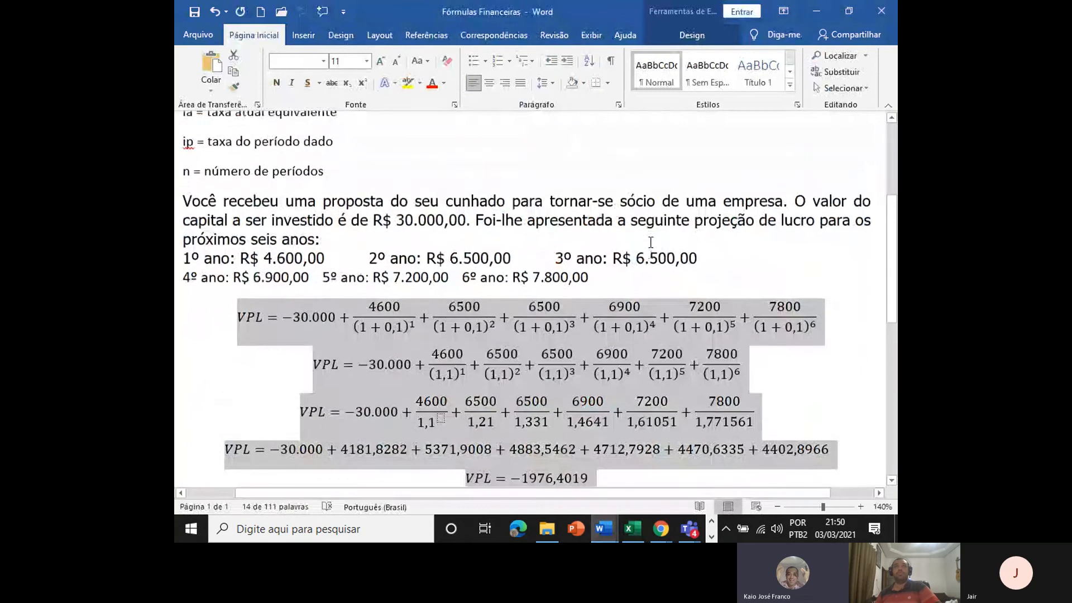
scroll(603, 246, "down", 3)
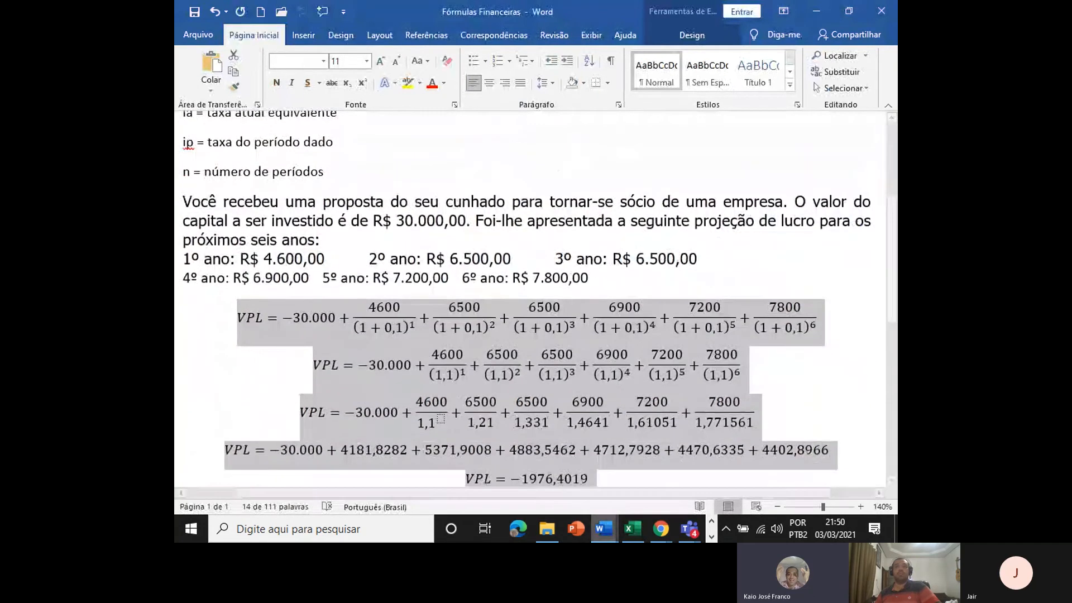
mouse_move(603, 534)
left_click(620, 469)
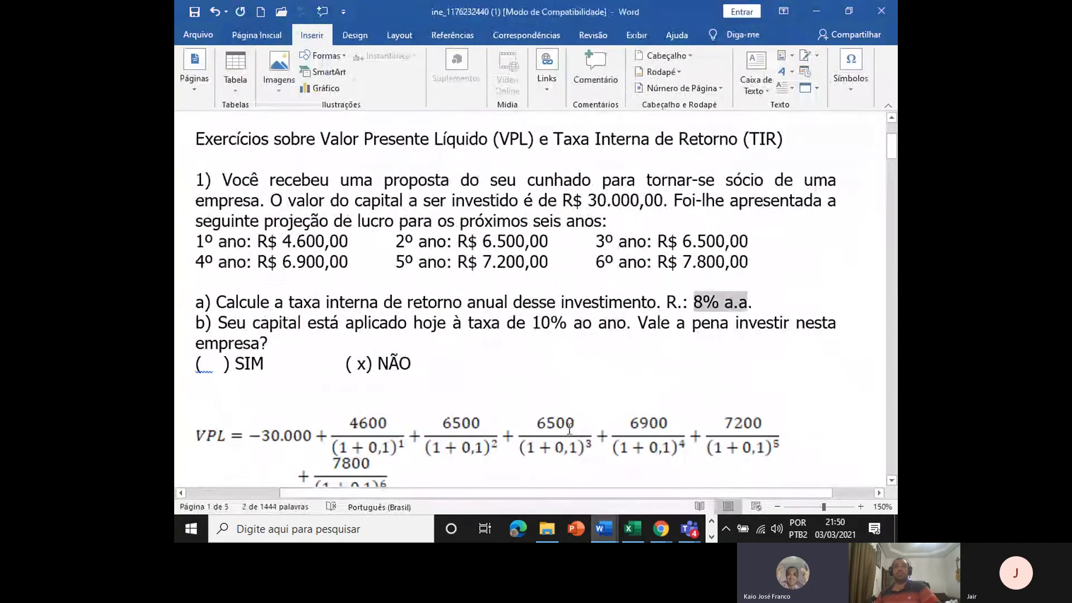
scroll(453, 313, "up", 3)
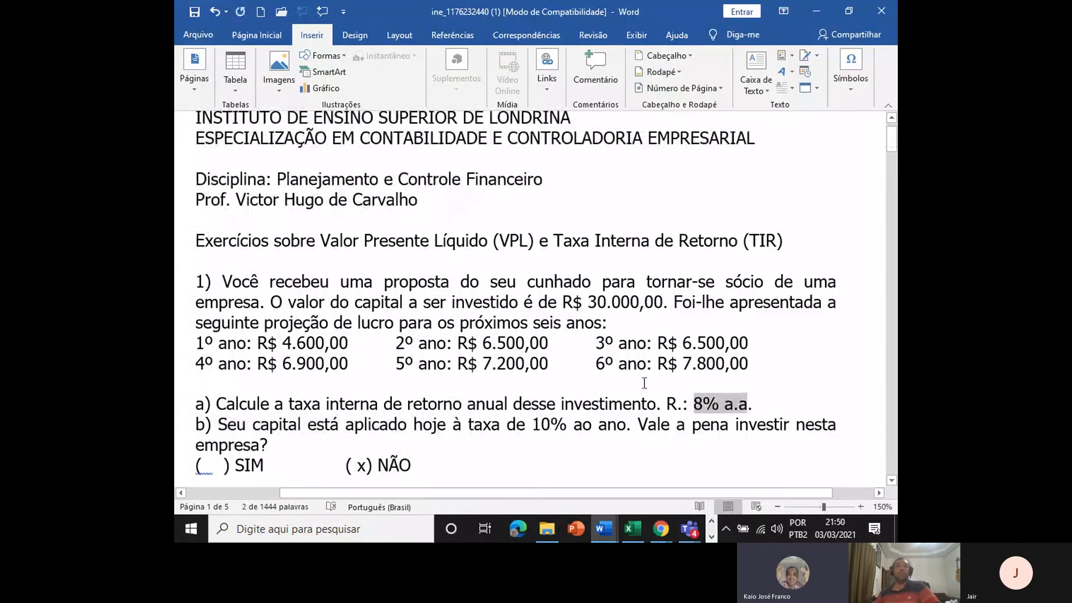
scroll(760, 423, "down", 6)
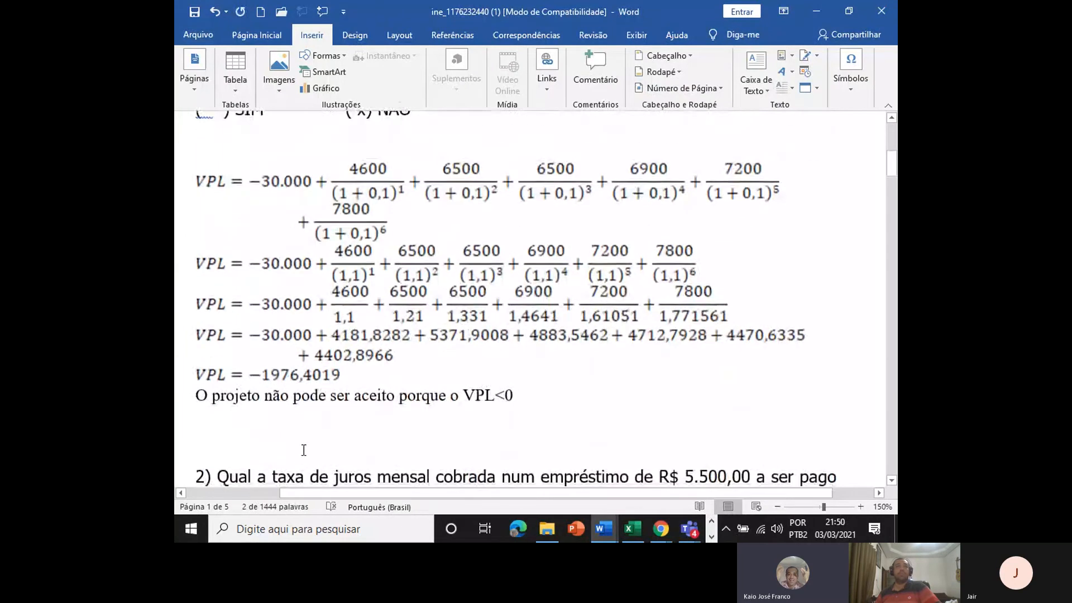
left_click(235, 423)
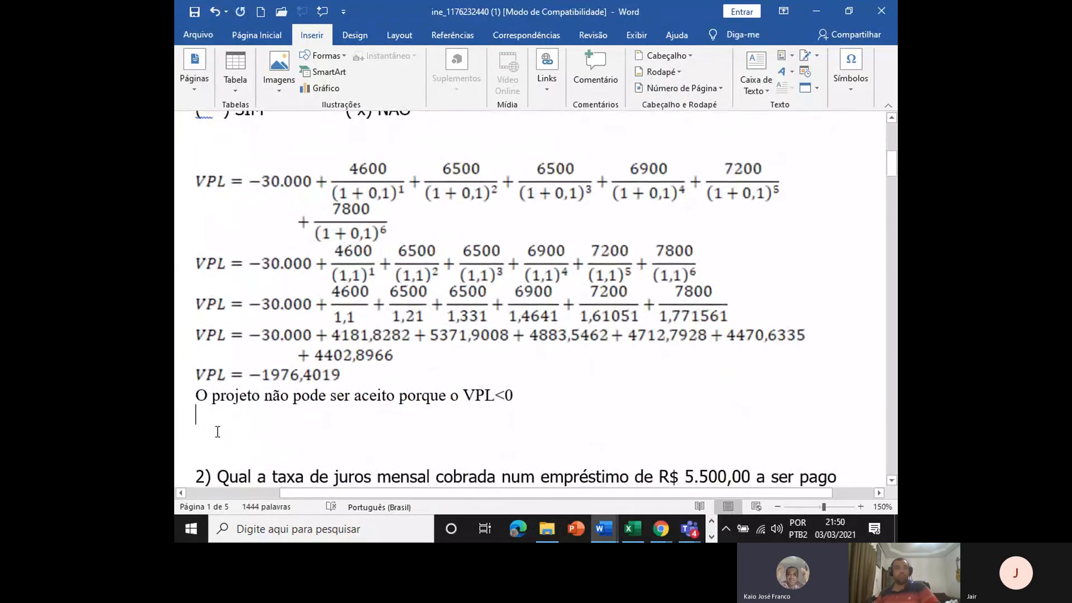
Paste the copied Excel range as a picture on the empty line below the VPL conclusion.
key("ctrl+v")
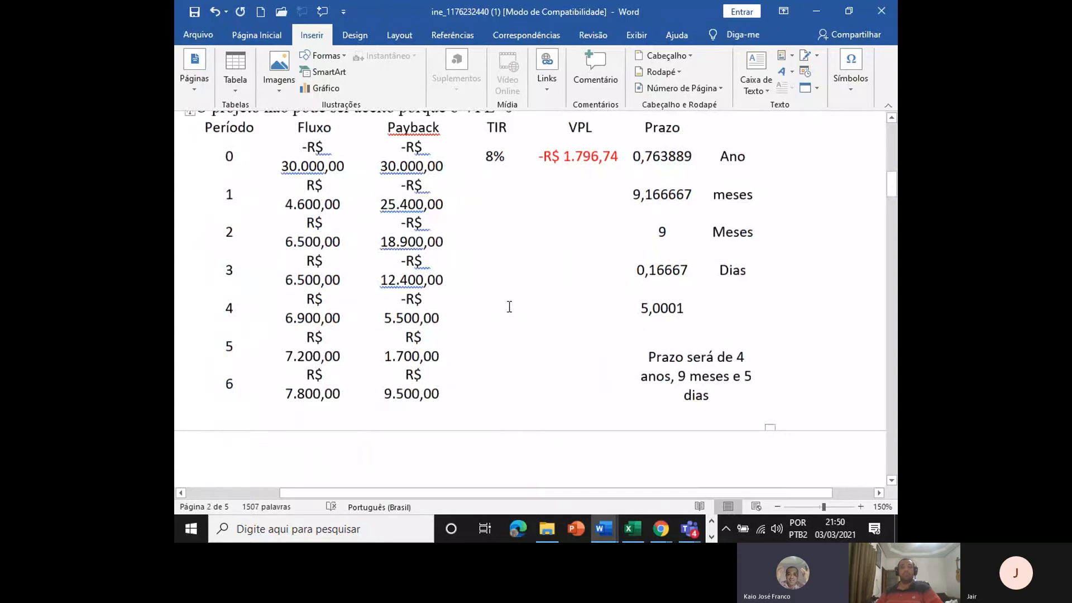
key("ctrl+z")
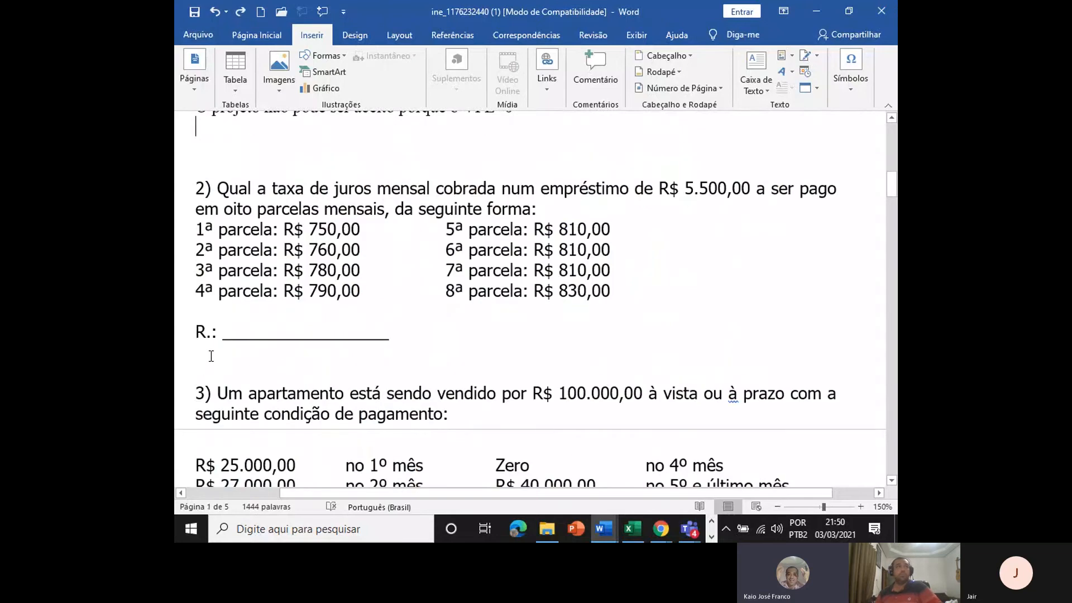
right_click(203, 138)
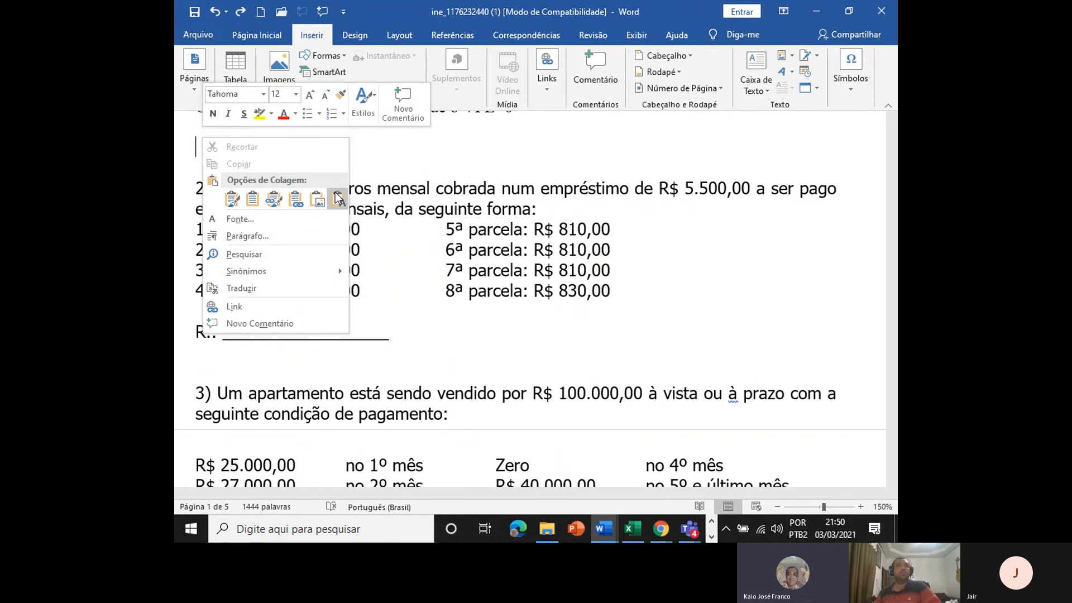
left_click(317, 199)
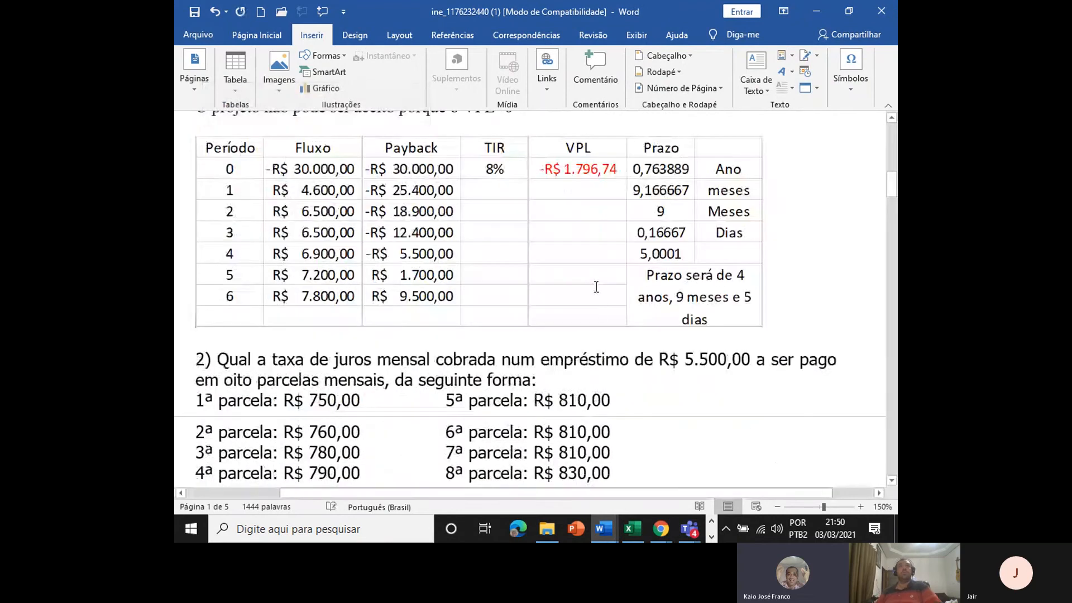
left_click(593, 288)
Examine exercise 2's loan amount and the values of its eight monthly instalments.
scroll(539, 413, "down", 3)
scroll(541, 408, "up", 2)
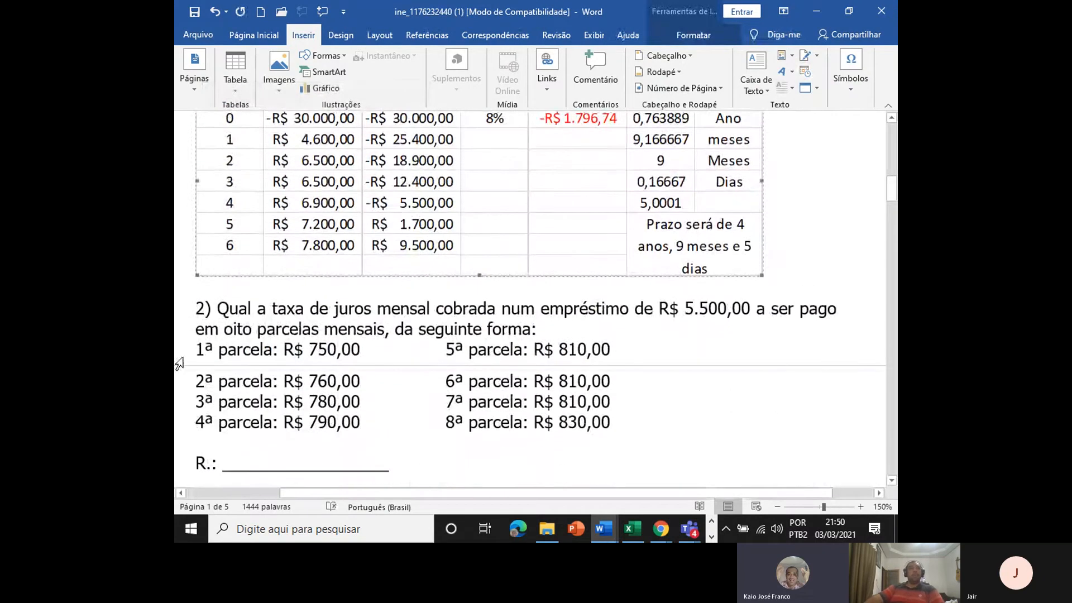
left_click_drag(218, 311, 458, 358)
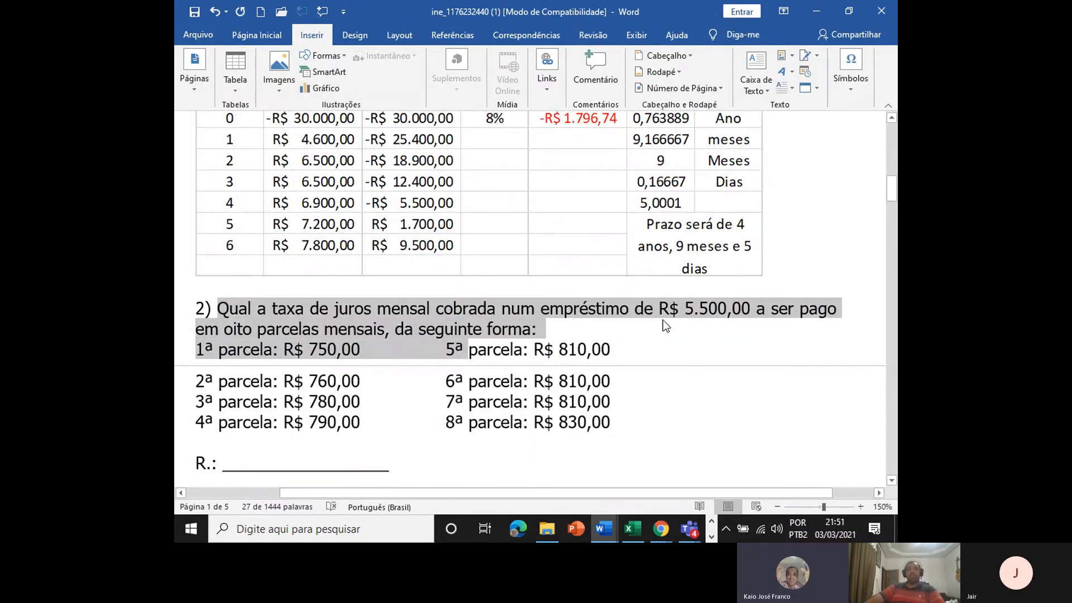
left_click_drag(686, 309, 743, 310)
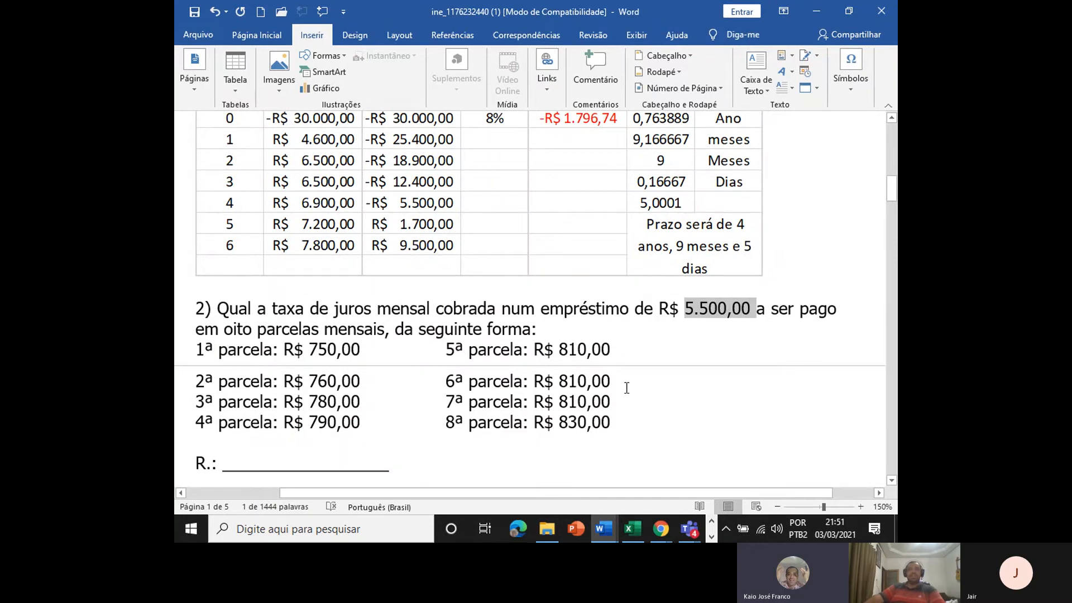
left_click_drag(659, 308, 820, 313)
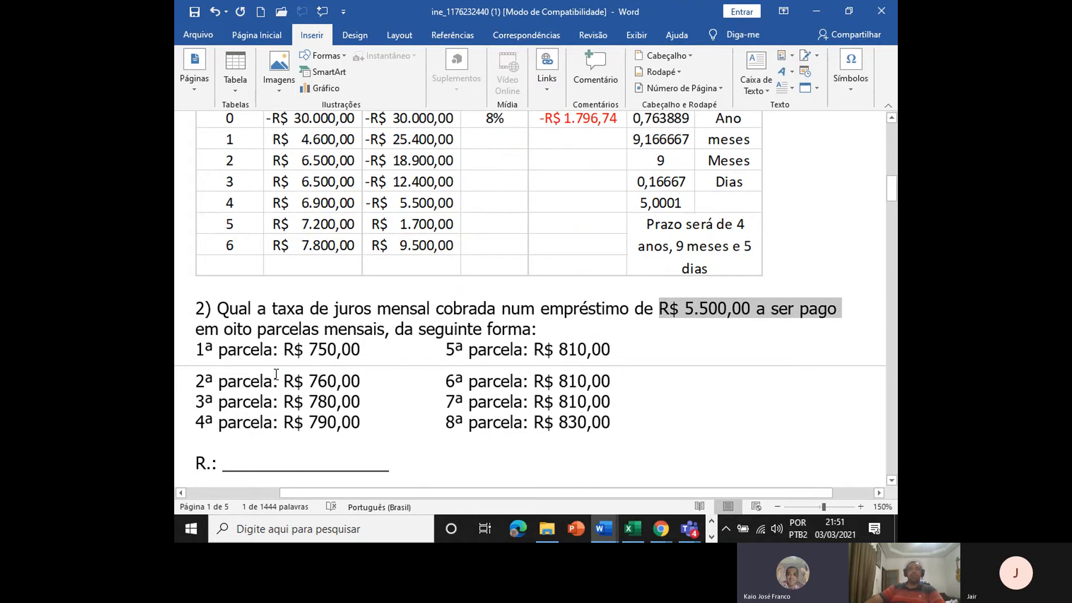
scroll(207, 386, "down", 3)
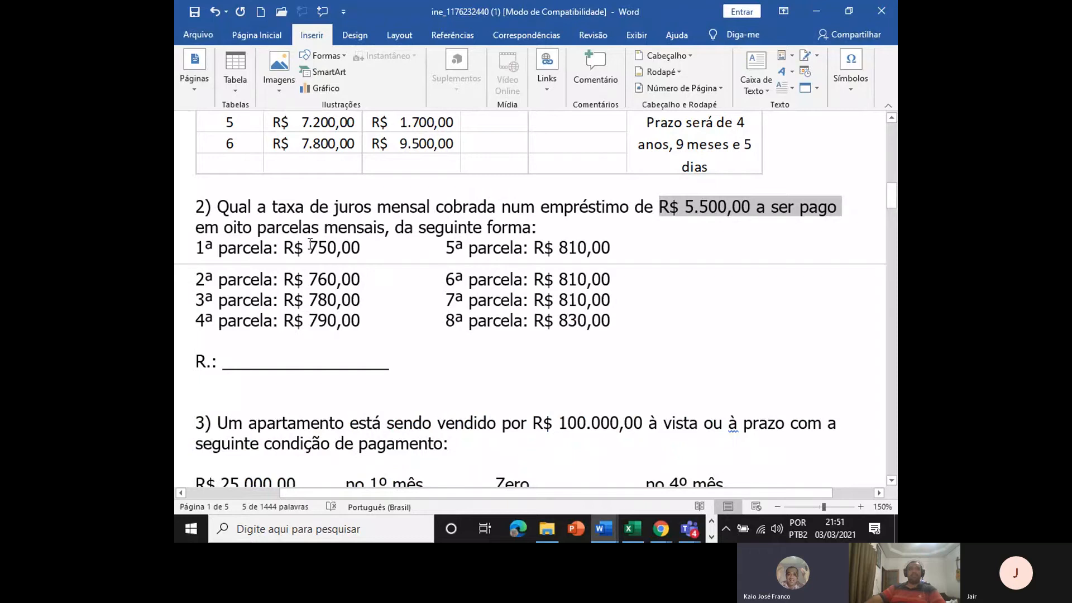
left_click_drag(310, 246, 361, 322)
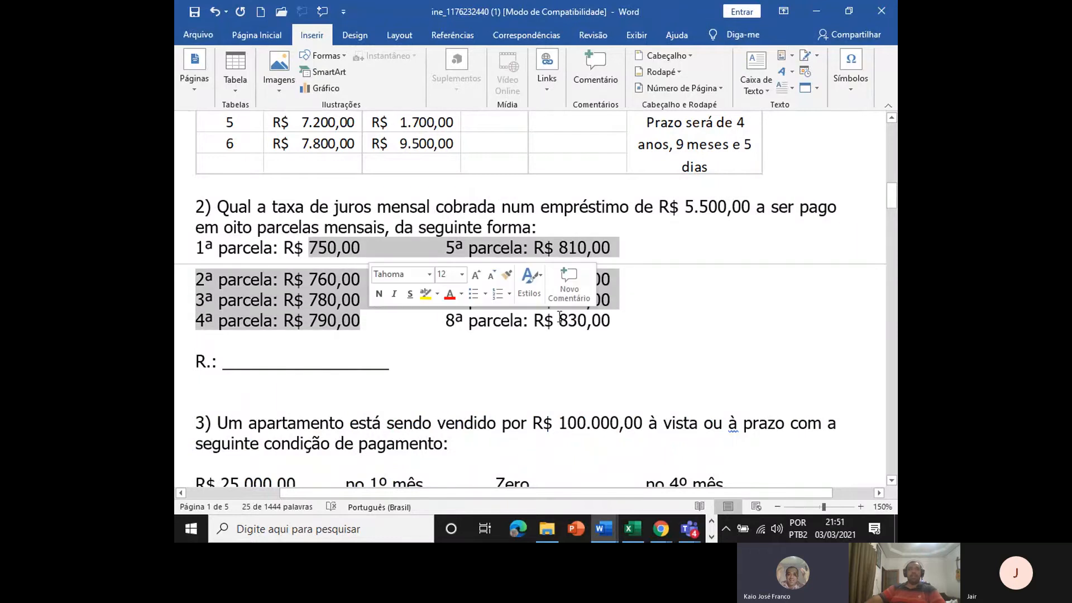
left_click_drag(611, 320, 196, 249)
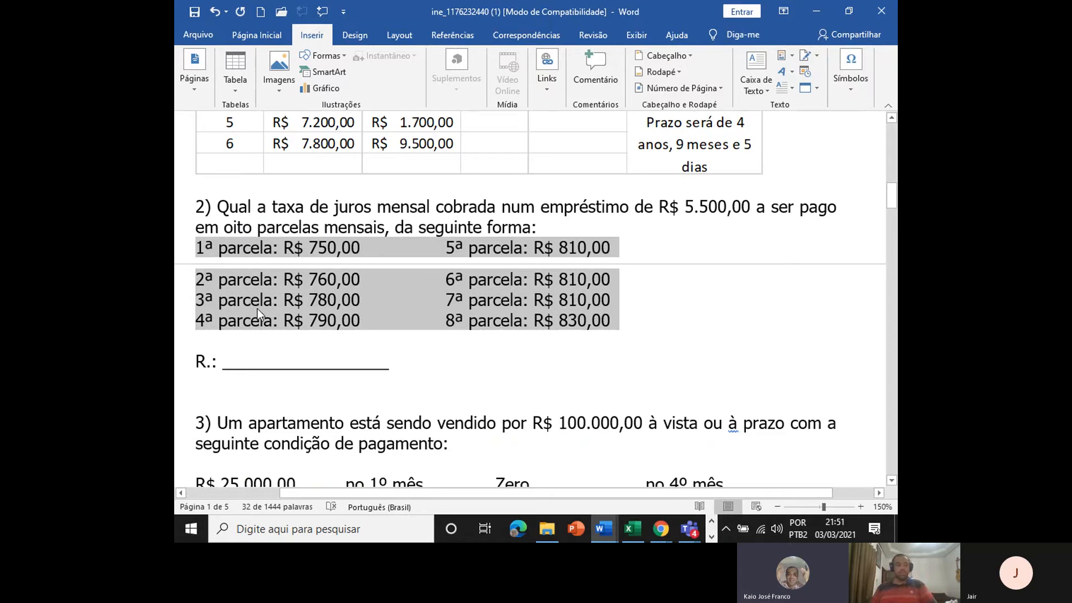
left_click(543, 304)
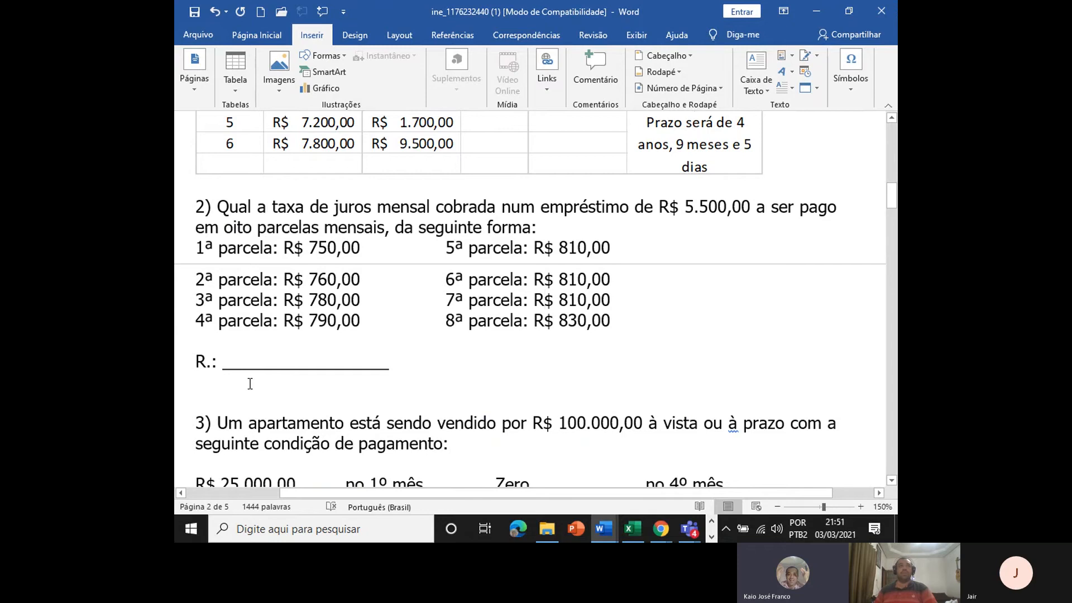
Add the line "Fluxo de Caixa" below the answer line of exercise 2, followed by a new empty line.
left_click(221, 389)
key("alt+Tab")
key("Return")
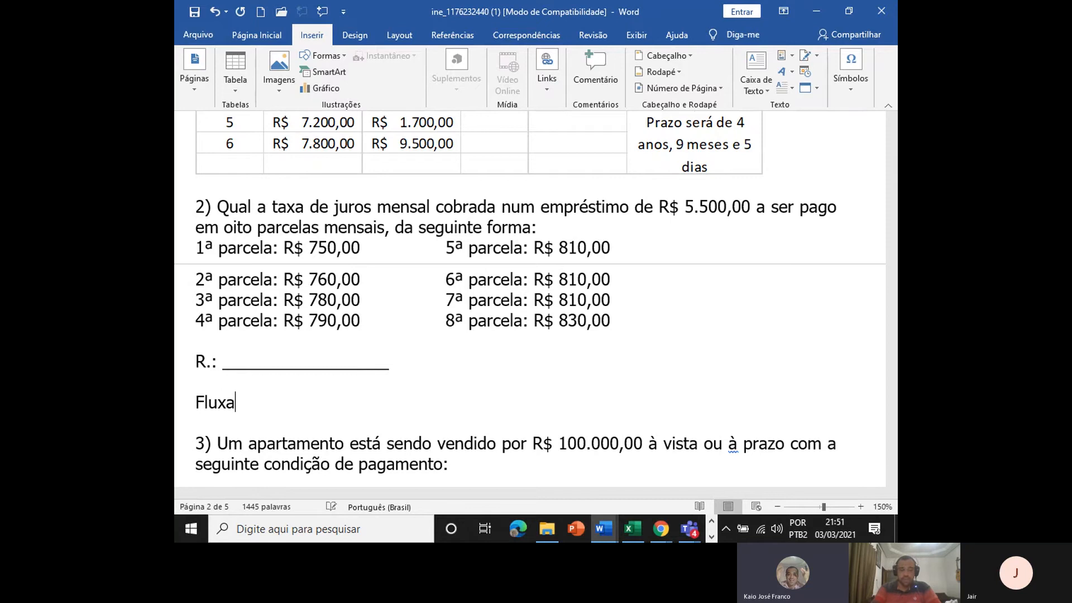
key("BackSpace")
type("o de Cai")
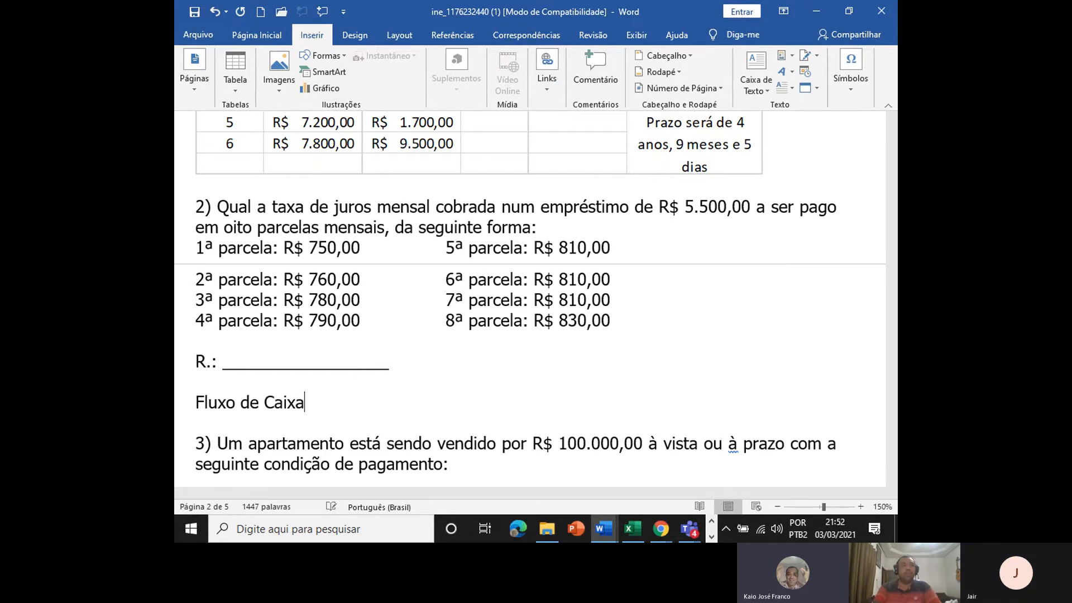
type("xa")
key("Return")
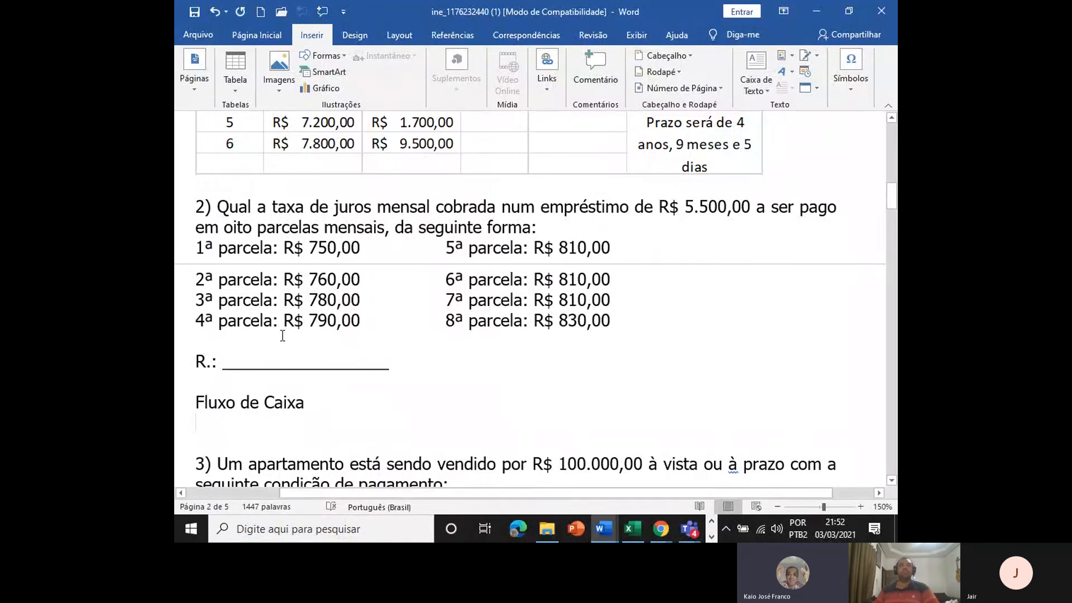
Switch to the Excel workbook Pasta1 and copy the Período and Fluxo columns, A1:B8, to the area starting at cell A10.
left_click(639, 536)
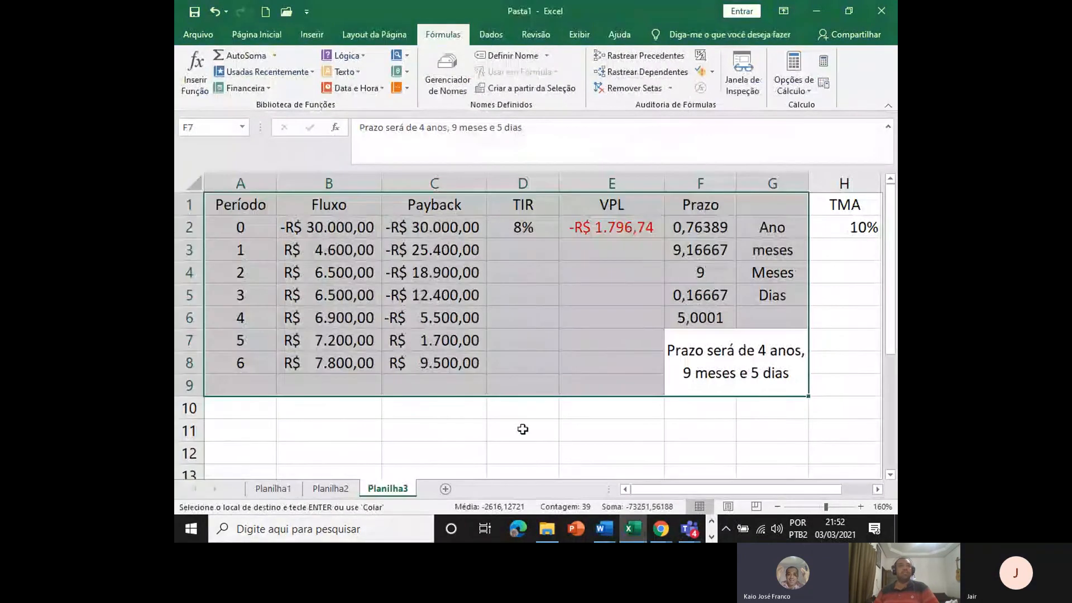
scroll(523, 429, "down", 4)
scroll(522, 431, "up", 4)
left_click(299, 295)
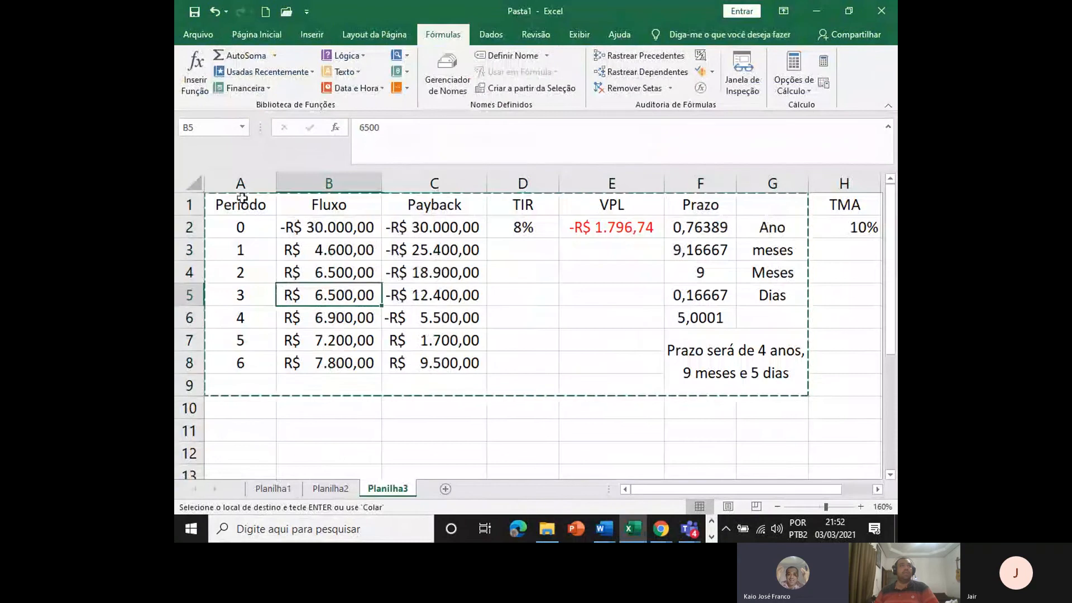
left_click_drag(246, 199, 328, 352)
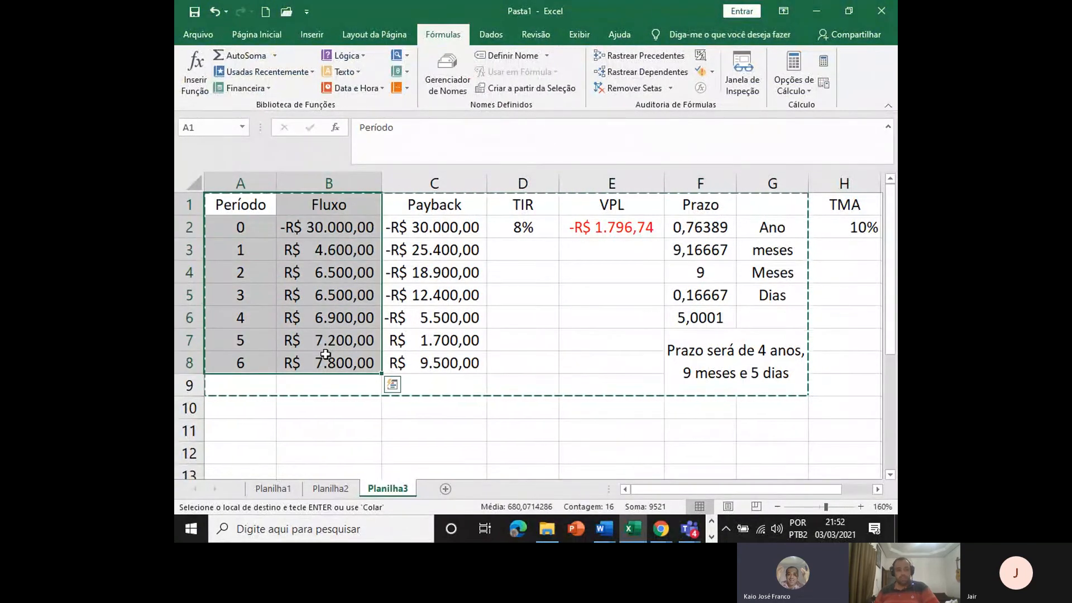
key("alt+Tab")
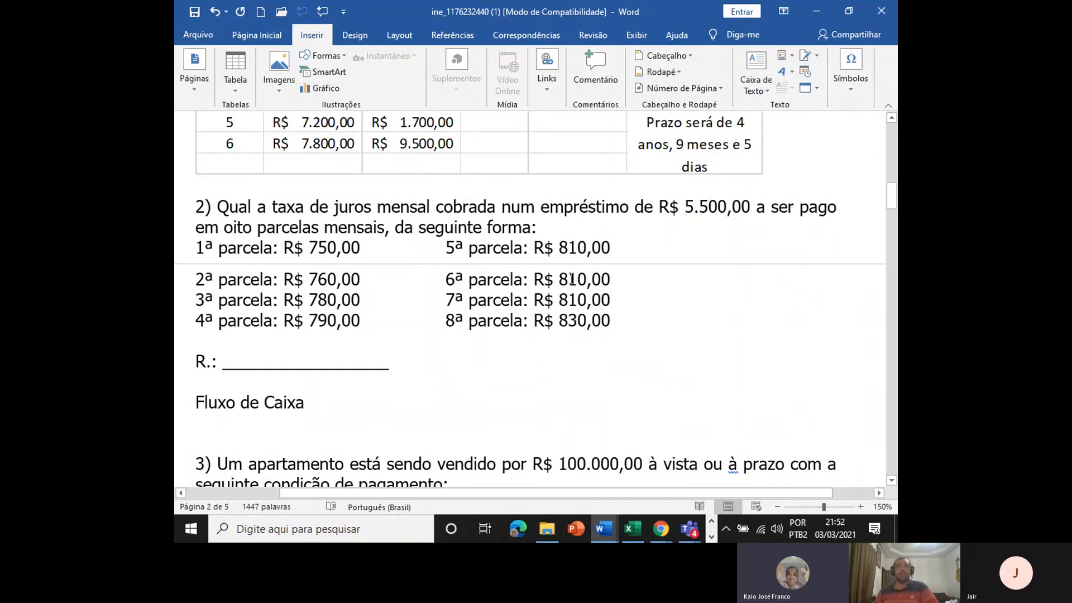
key("alt+Tab")
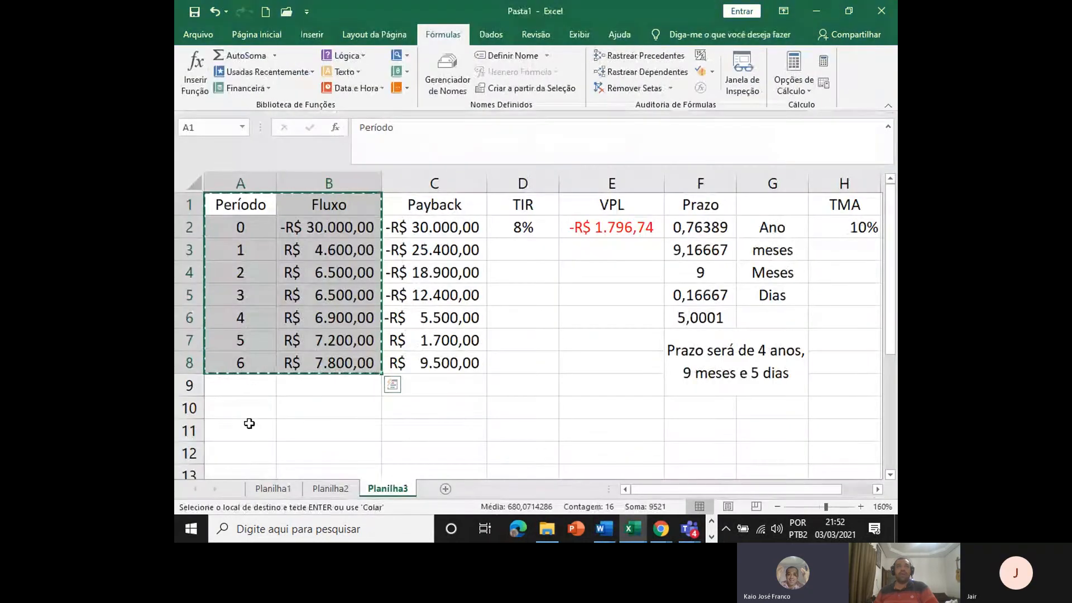
left_click_drag(241, 407, 306, 440)
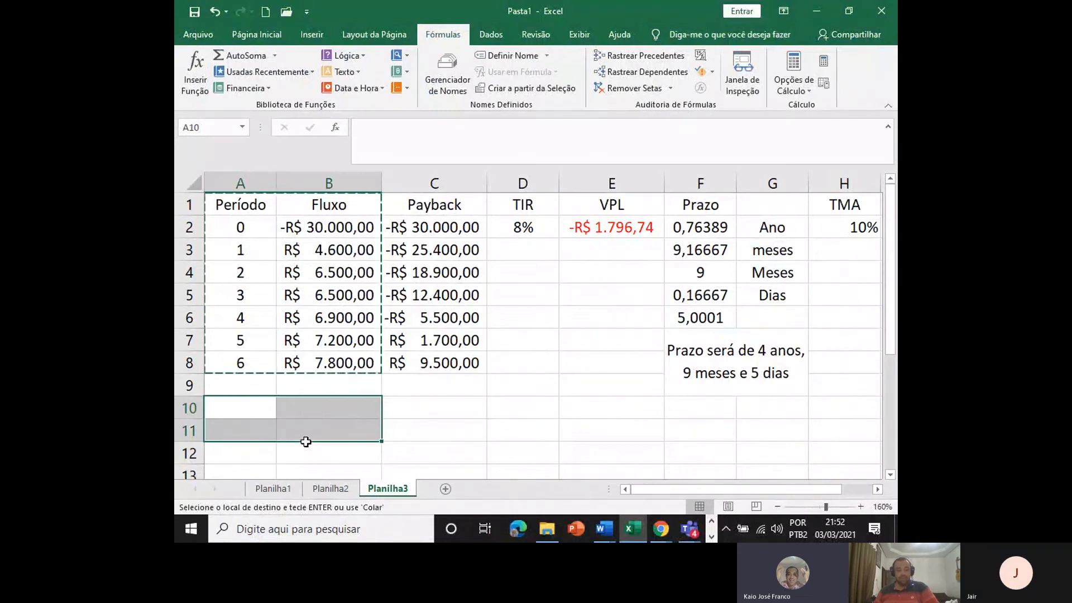
key("ctrl+v")
scroll(336, 385, "down", 3)
scroll(351, 383, "up", 1)
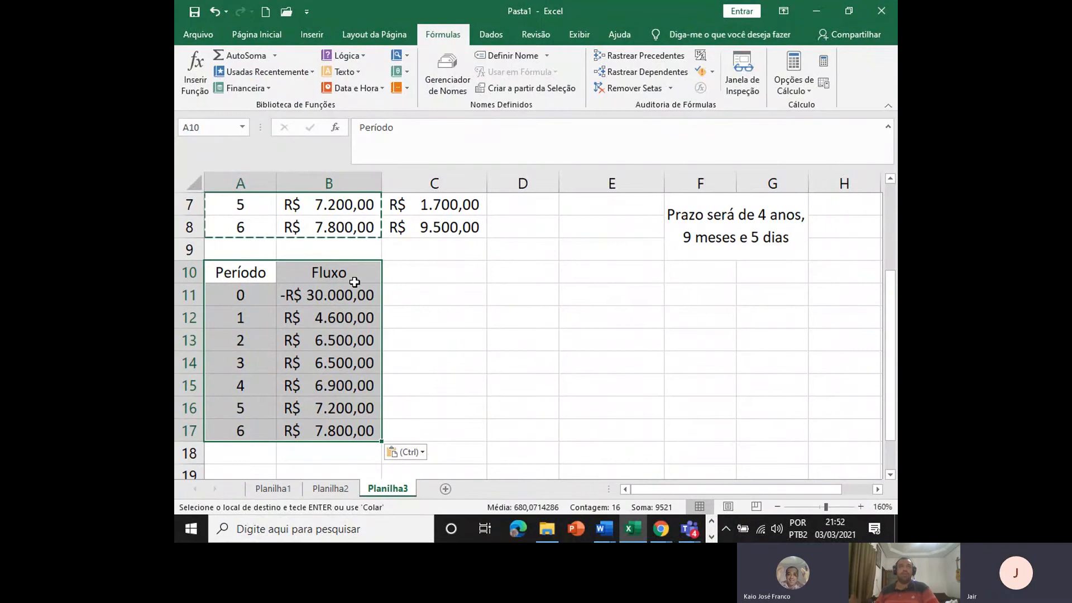
Set the period 0 cash flow in cell B11 of the copied table to 5500.
left_click(291, 294)
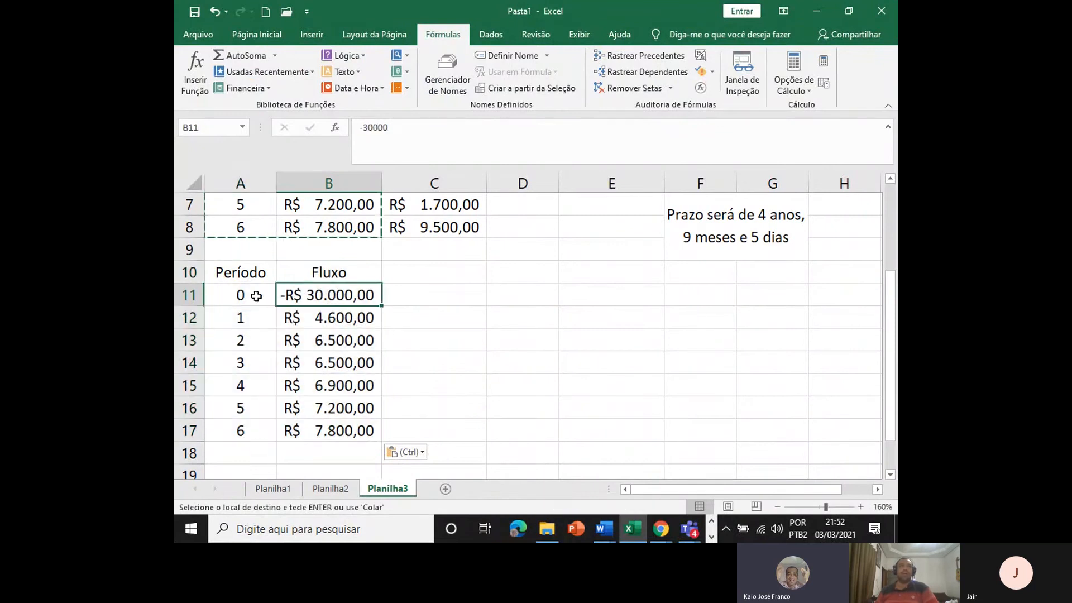
left_click(269, 295)
left_click(344, 302)
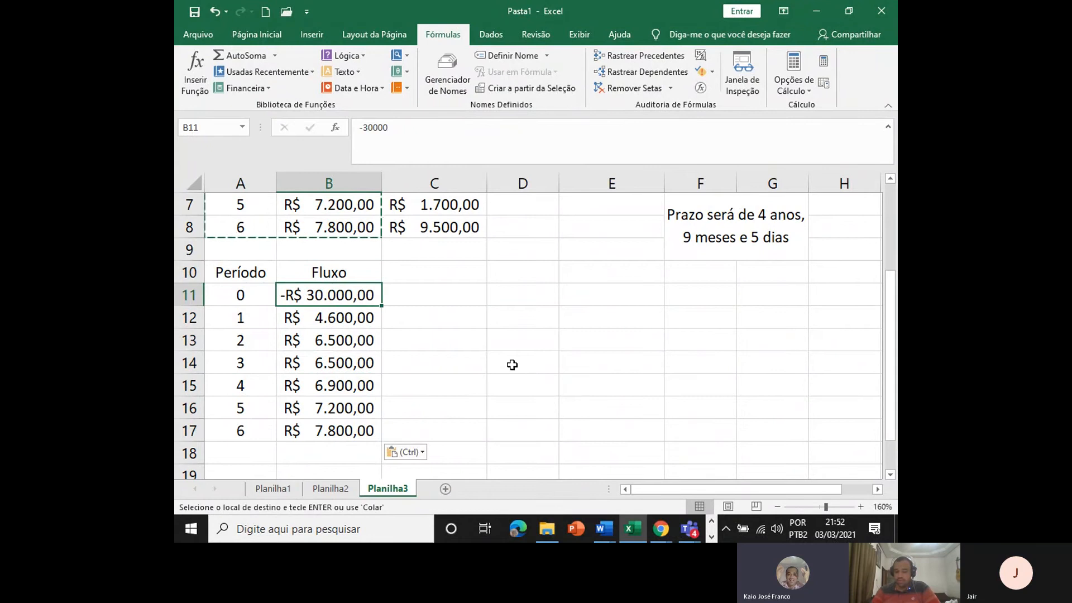
type("-500")
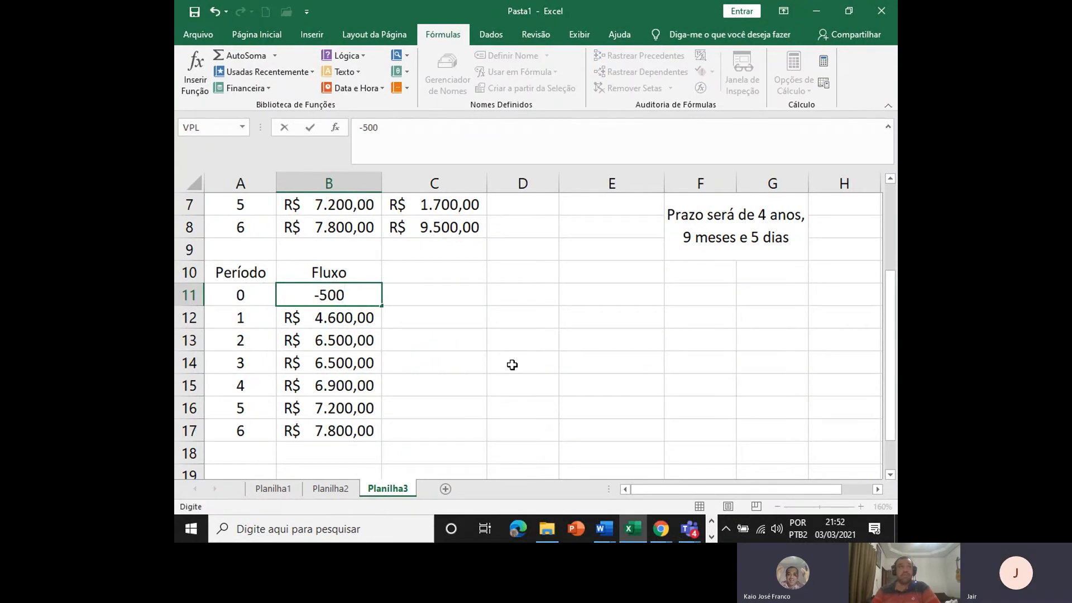
key("BackSpace")
key("BackSpace")
key("BackSpace")
key("BackSpace")
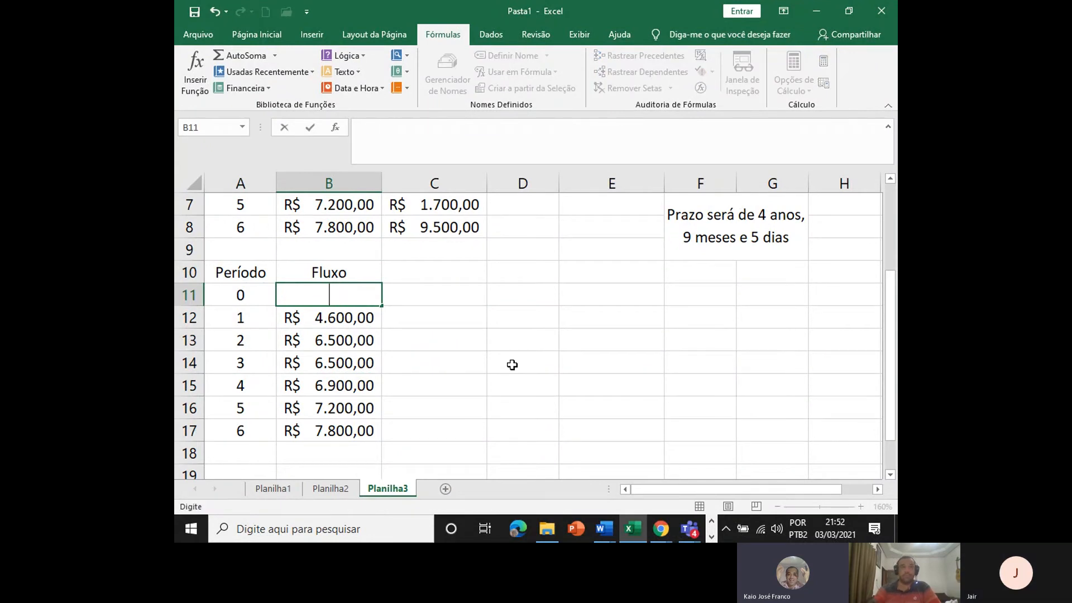
type("5000")
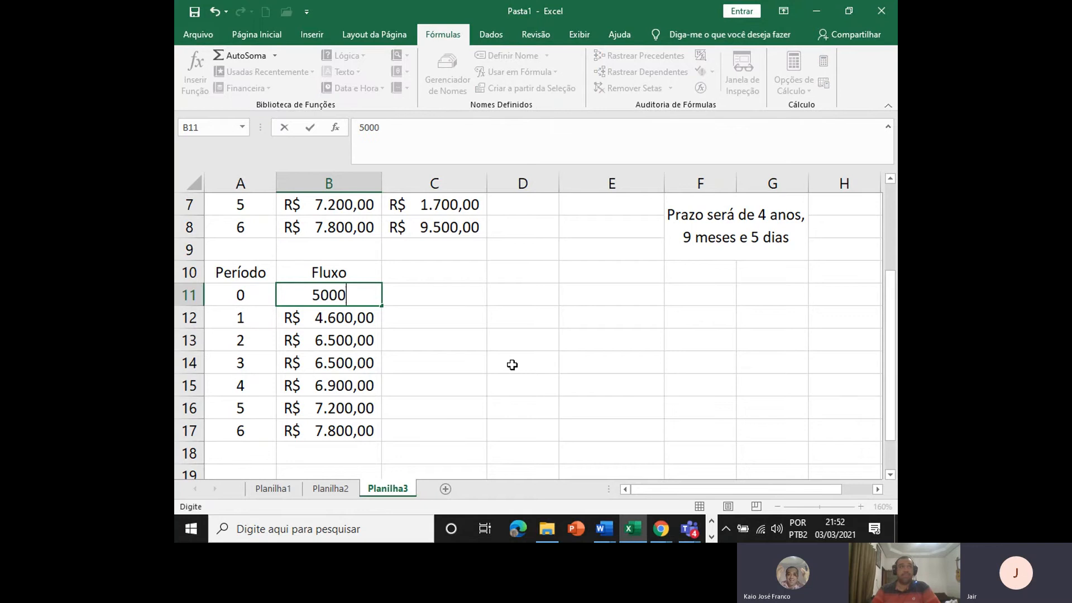
key("BackSpace")
key("BackSpace")
key("BackSpace")
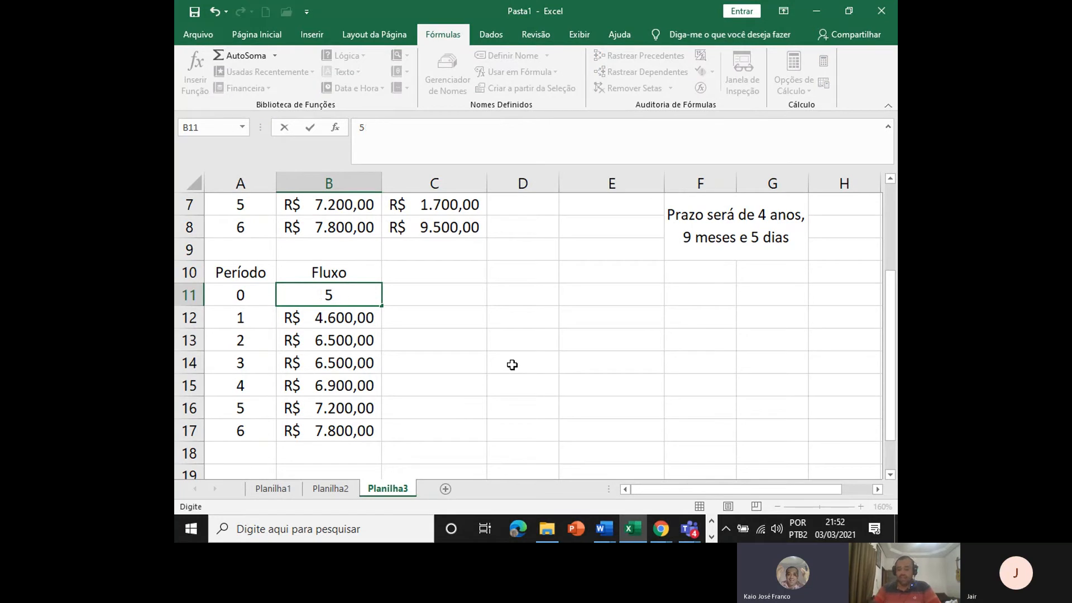
type("500")
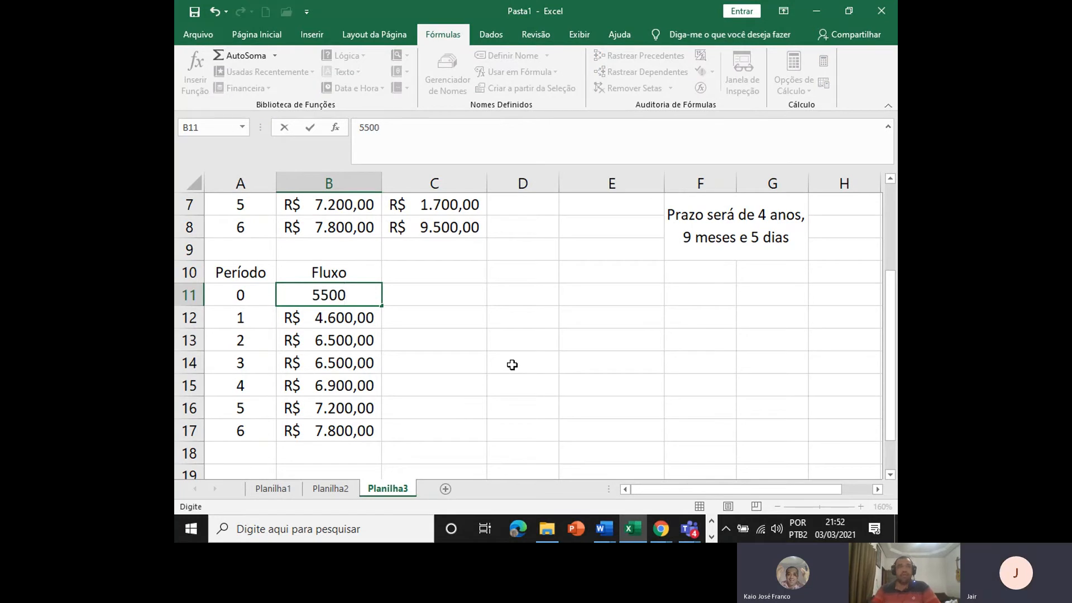
key("Return")
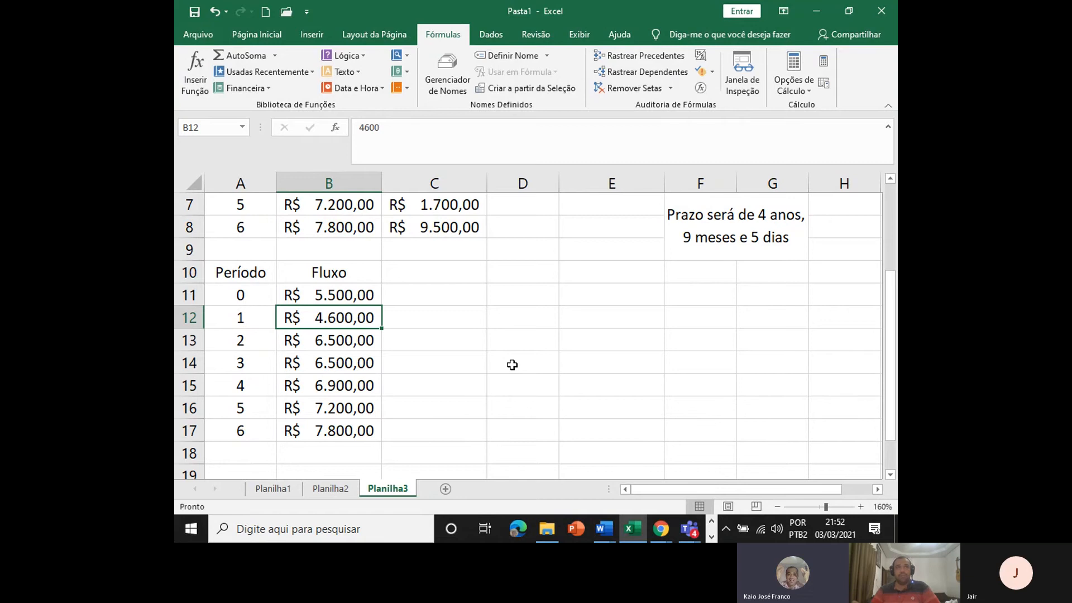
Enter the first two instalments of exercise 2 in the new Fluxo column: 750 in B12 and 760 in B13.
key("alt+Tab")
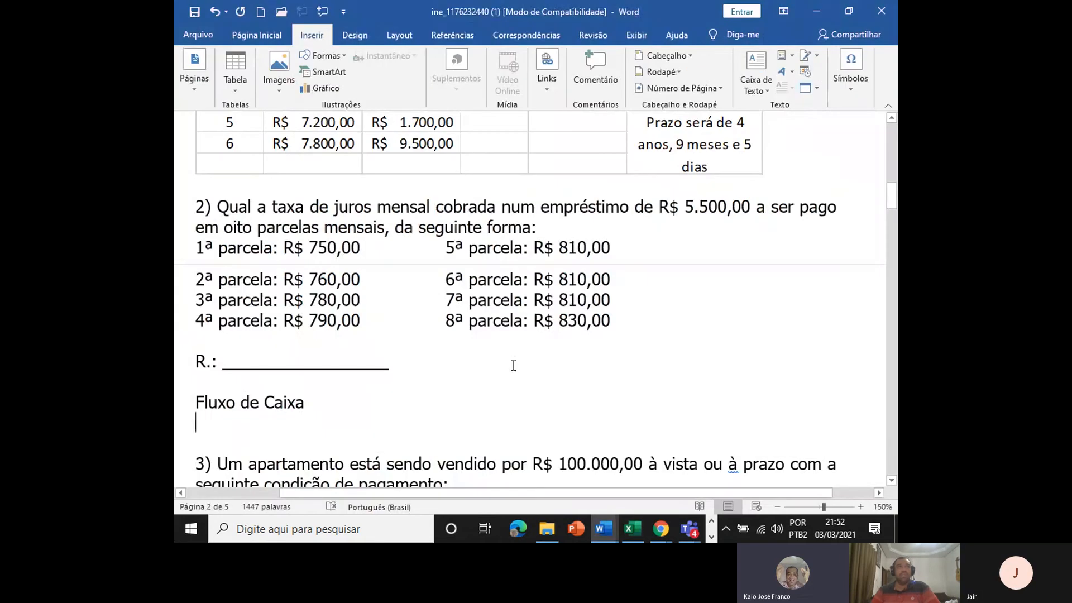
key("alt+Tab")
key("alt+Tab")
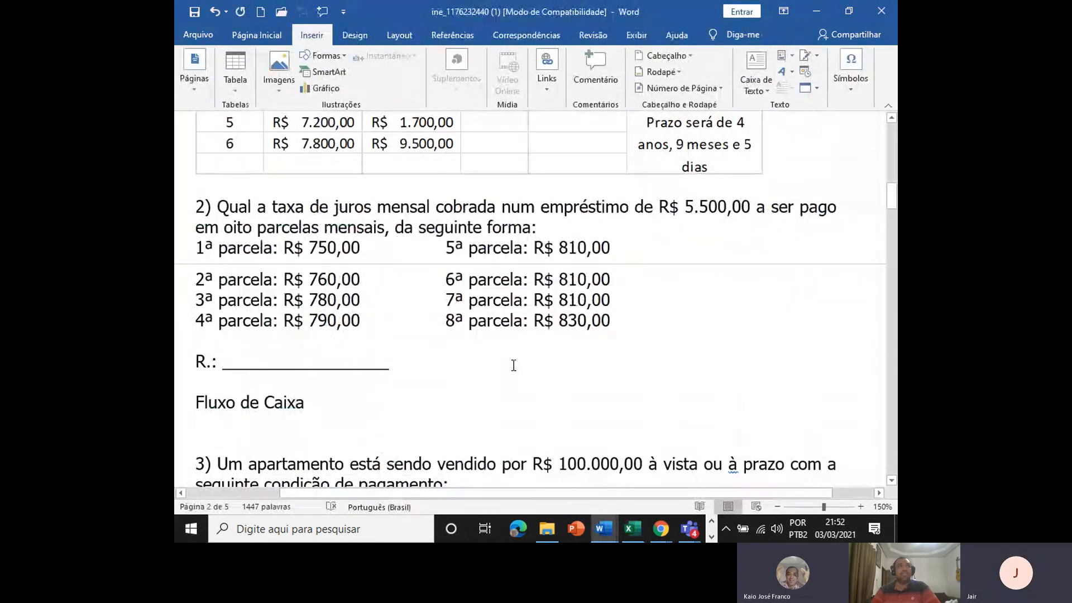
key("alt+Tab")
type("750")
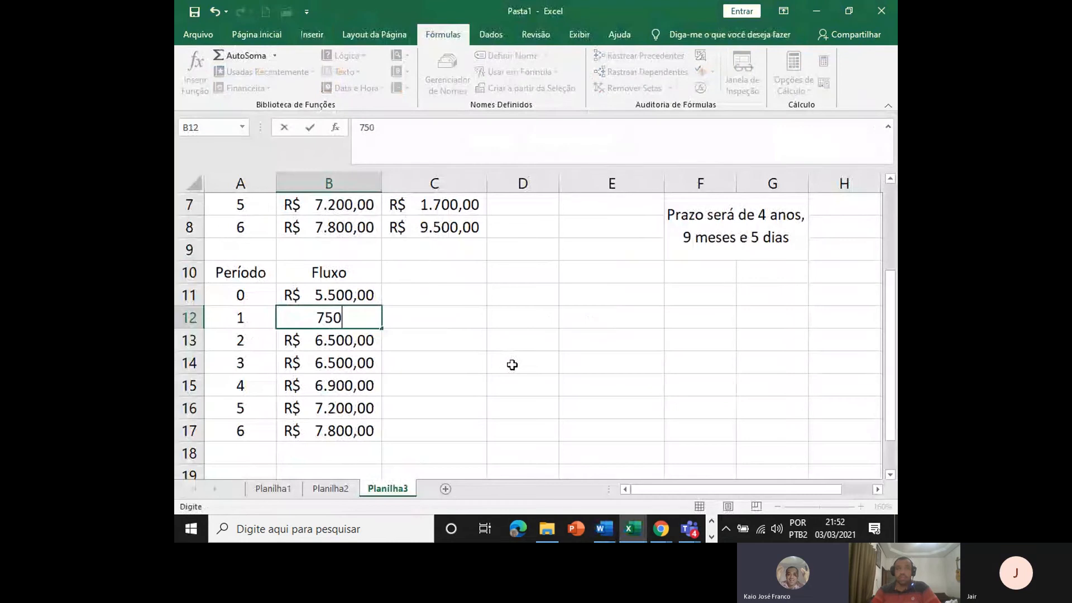
key("Return")
type("760")
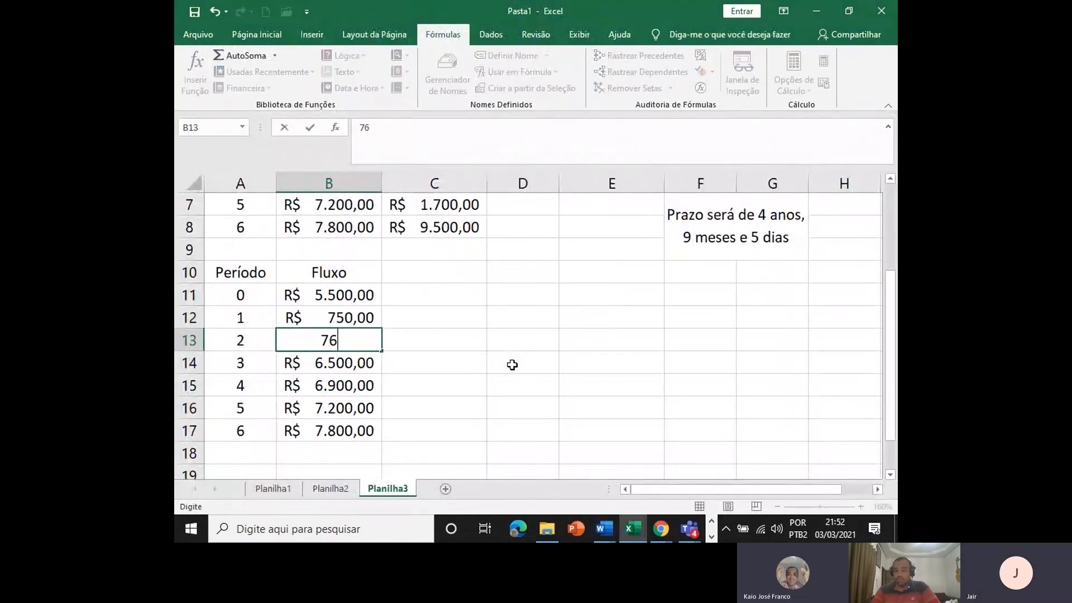
key("Return")
Enter the third and fourth instalments from the Word document, 780 in B14 and 790 in B15.
key("alt+Tab")
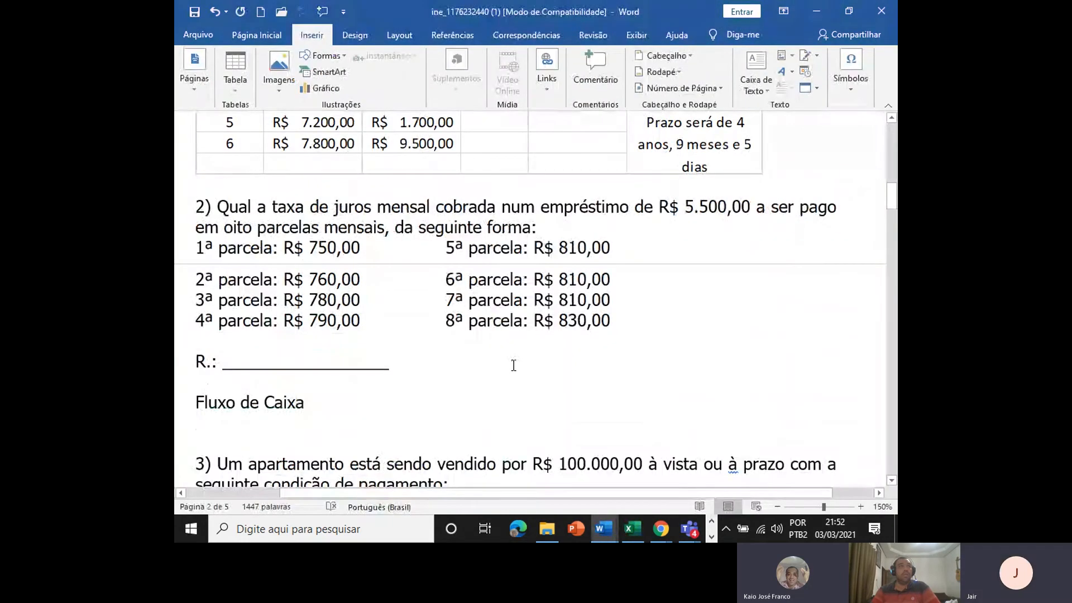
key("alt+Tab")
type("780")
key("Return")
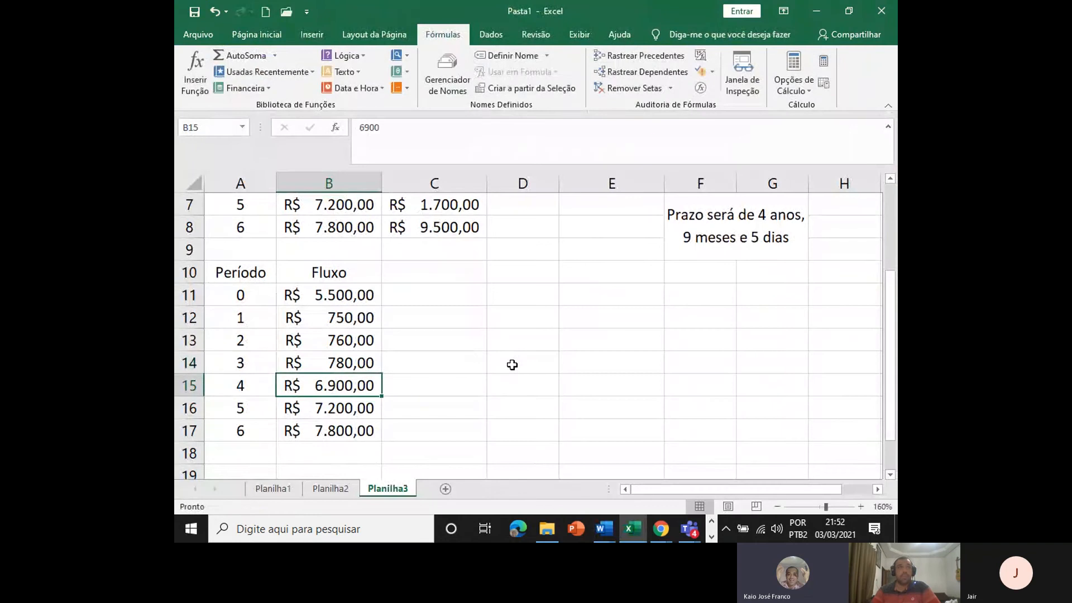
key("alt+Tab")
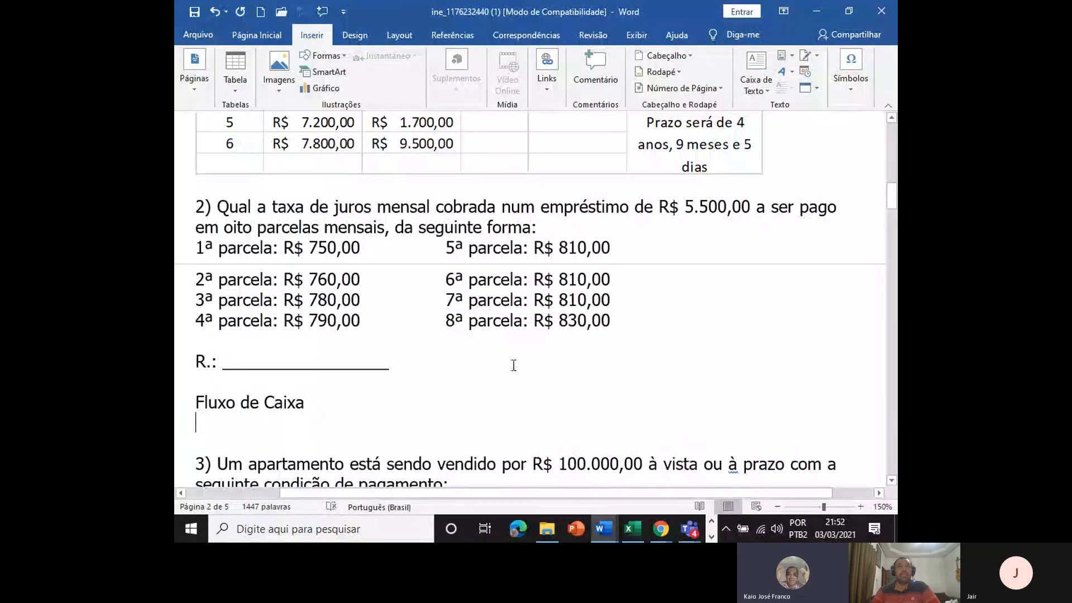
key("alt+Tab")
type("790")
key("Return")
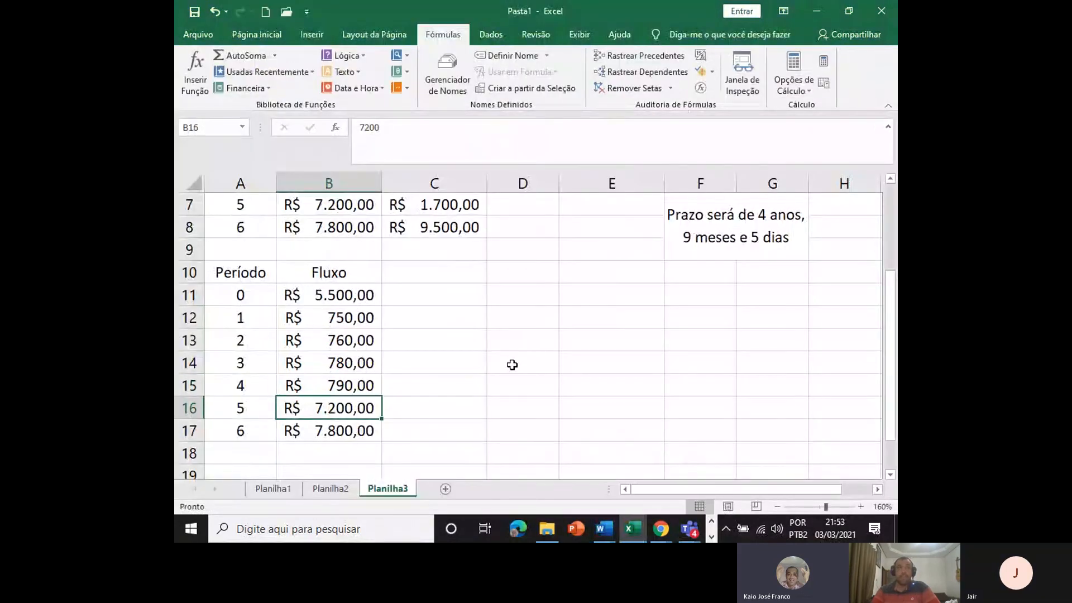
Set the cash flows of periods 5 and 6, cells B16 and B17, to 810 each.
type("8")
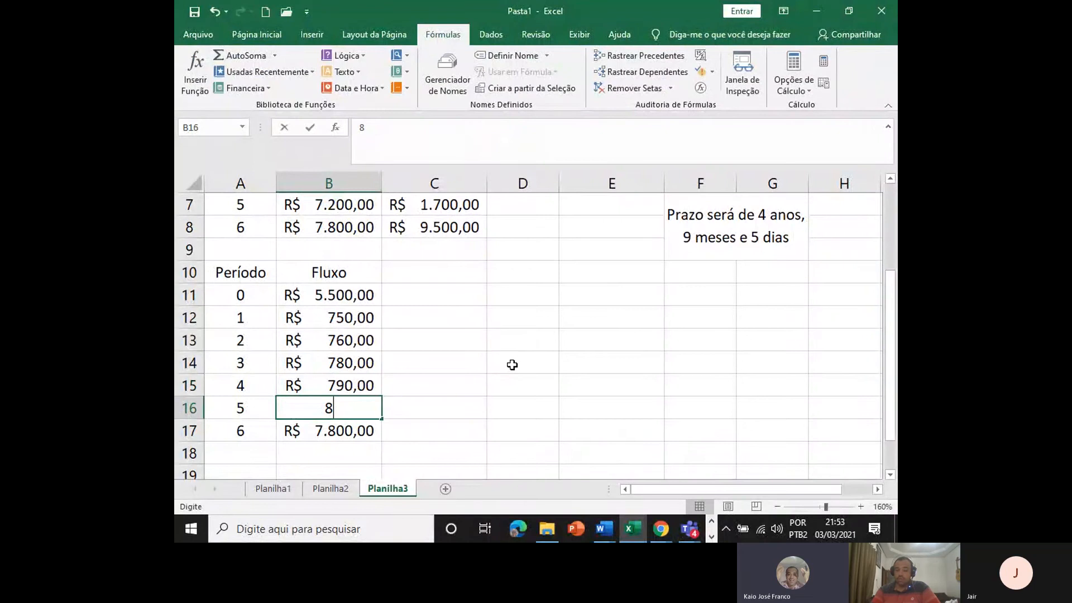
type("10")
key("Return")
type("810")
key("Return")
Extend the Fluxo column with the last two instalments, 810 in B18 and 830 in B19.
key("alt+Tab")
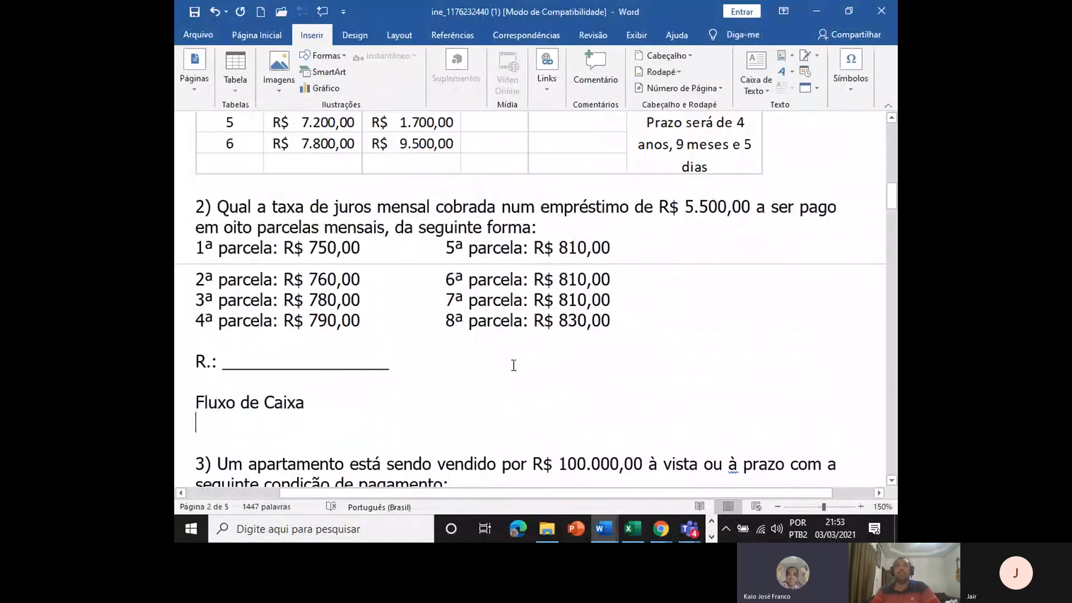
key("alt+Tab")
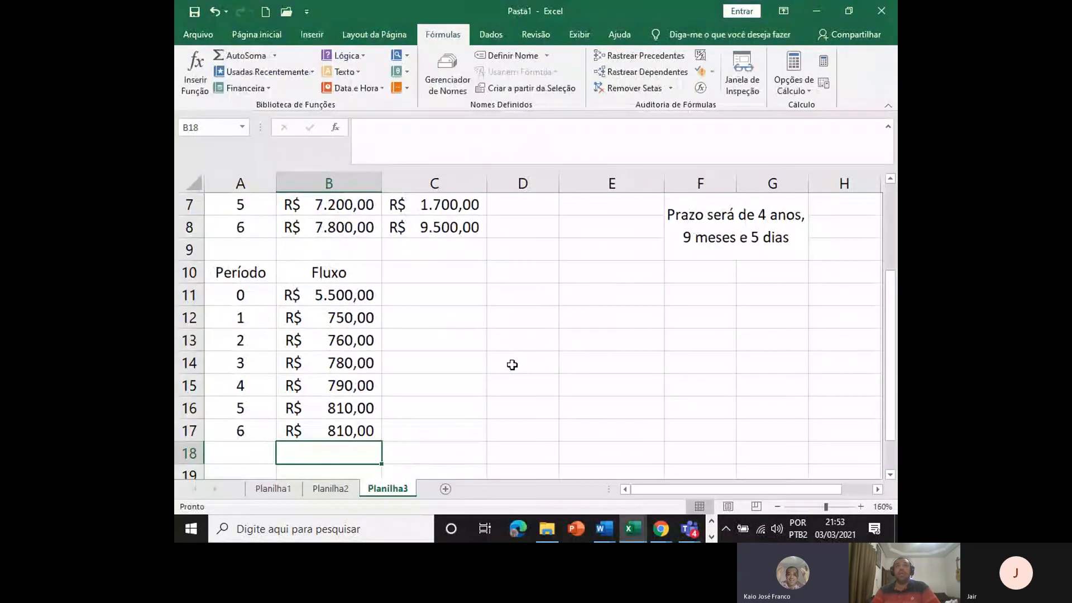
type("810")
key("Return")
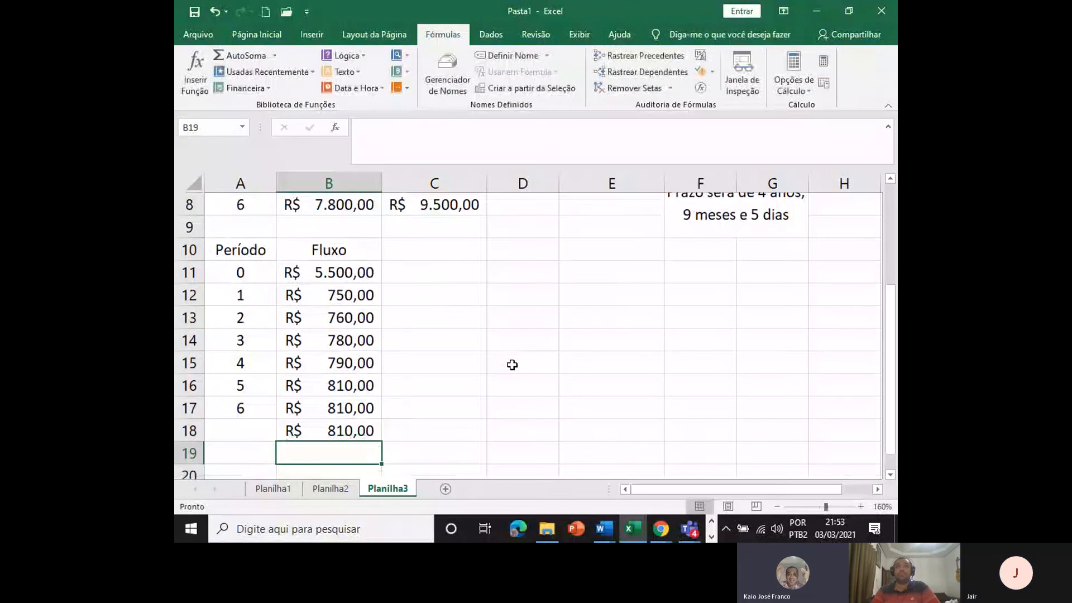
key("alt+Tab")
key("alt+Tab")
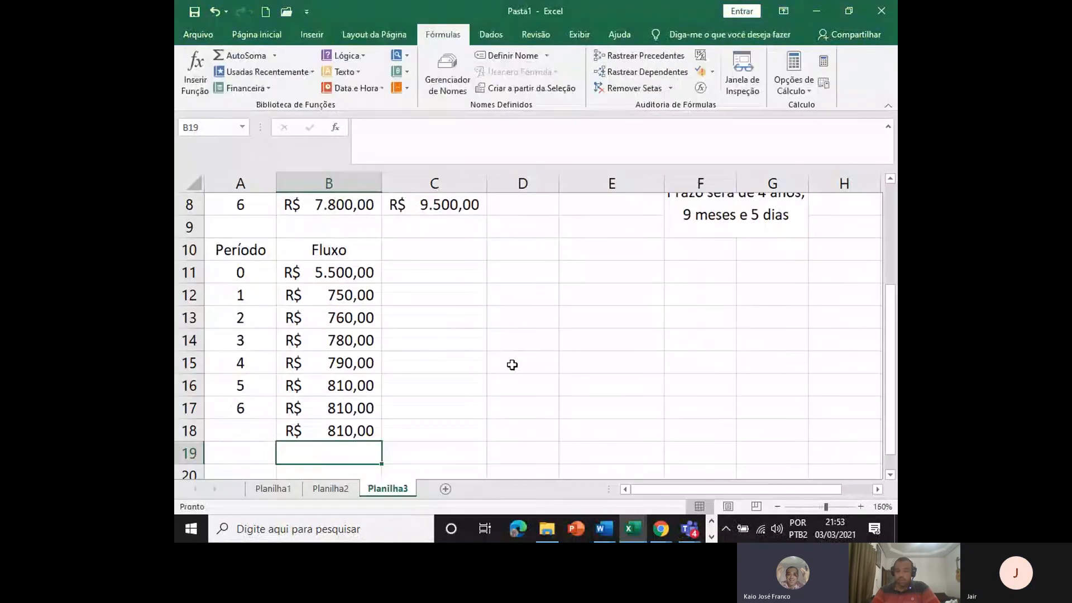
type("830")
key("Return")
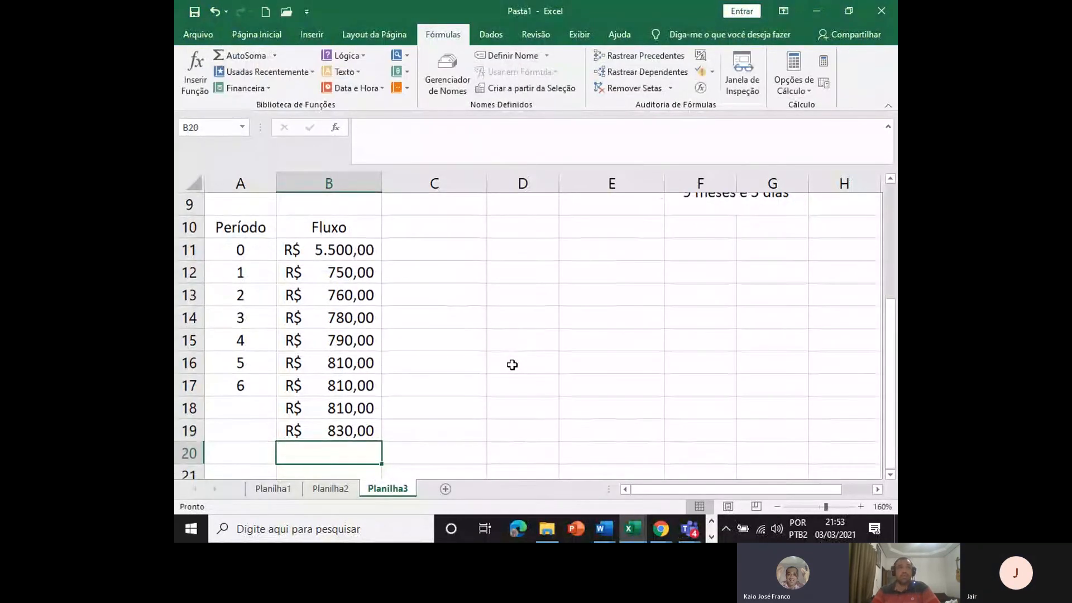
Continue the Período column with periods 7 and 8 in cells A18 and A19.
left_click(246, 384)
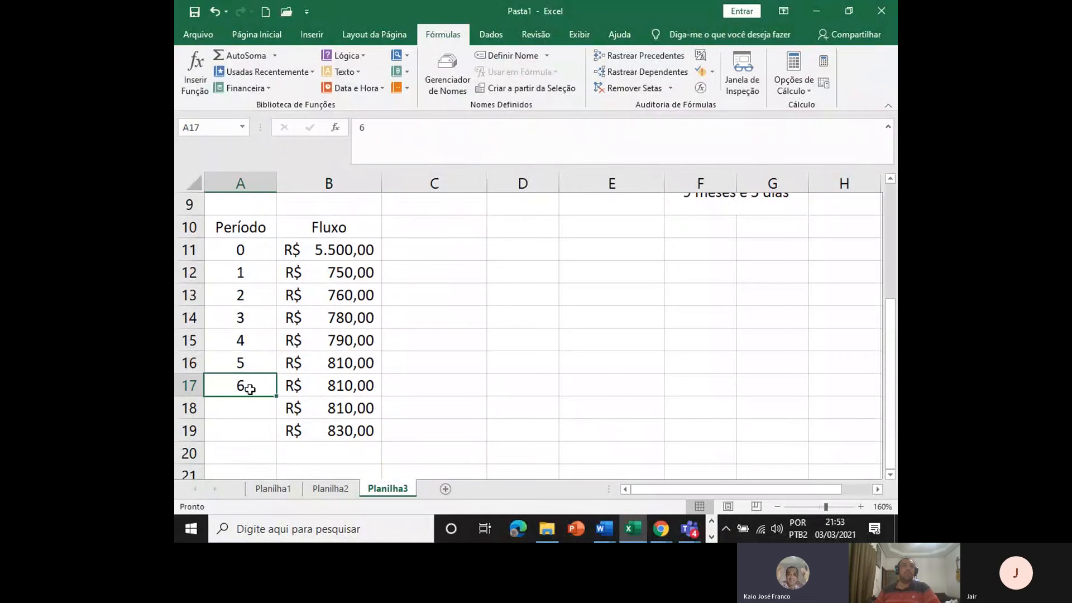
left_click_drag(264, 397, 274, 430)
left_click(271, 378)
type("6")
key("Return")
type("7")
key("Return")
type("8")
key("Return")
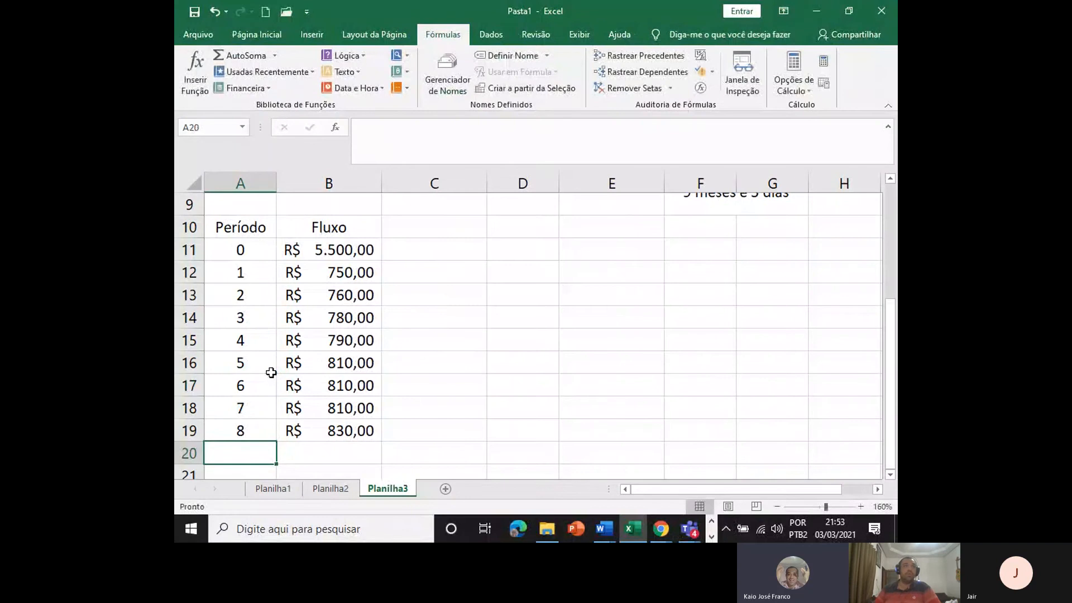
Switch to the Word document and reread exercise 2's question, its list of instalments and the payment frequency.
scroll(279, 374, "up", 2)
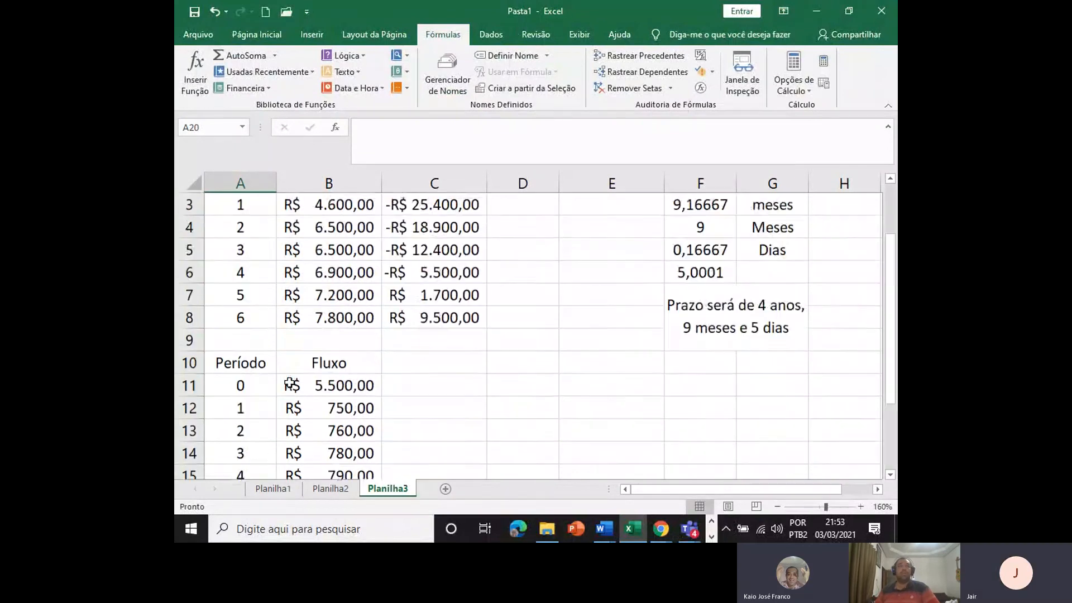
scroll(294, 389, "down", 2)
key("alt+Tab")
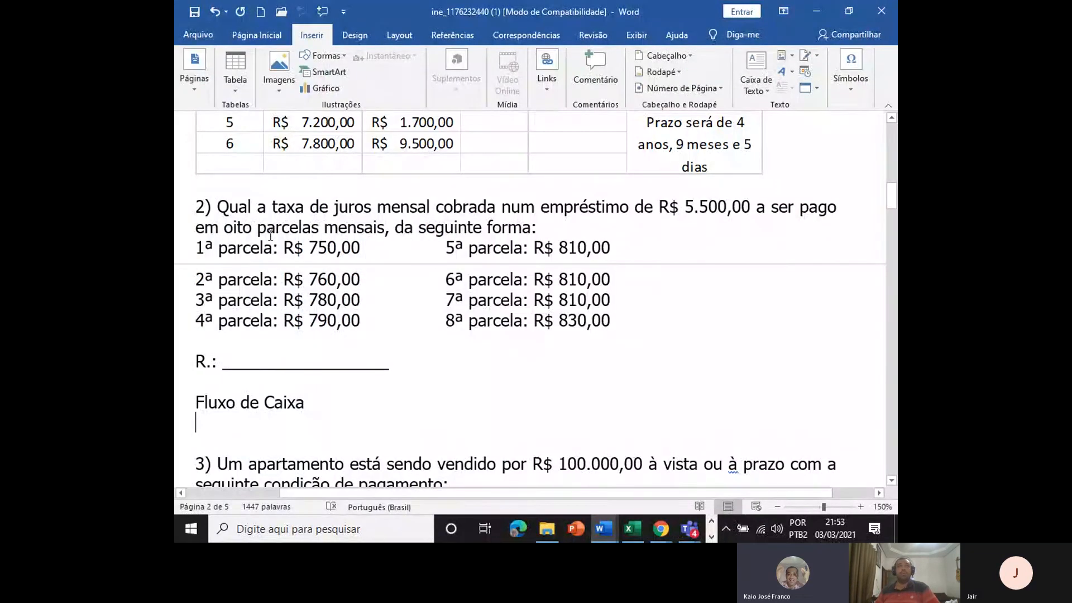
left_click_drag(288, 202, 537, 219)
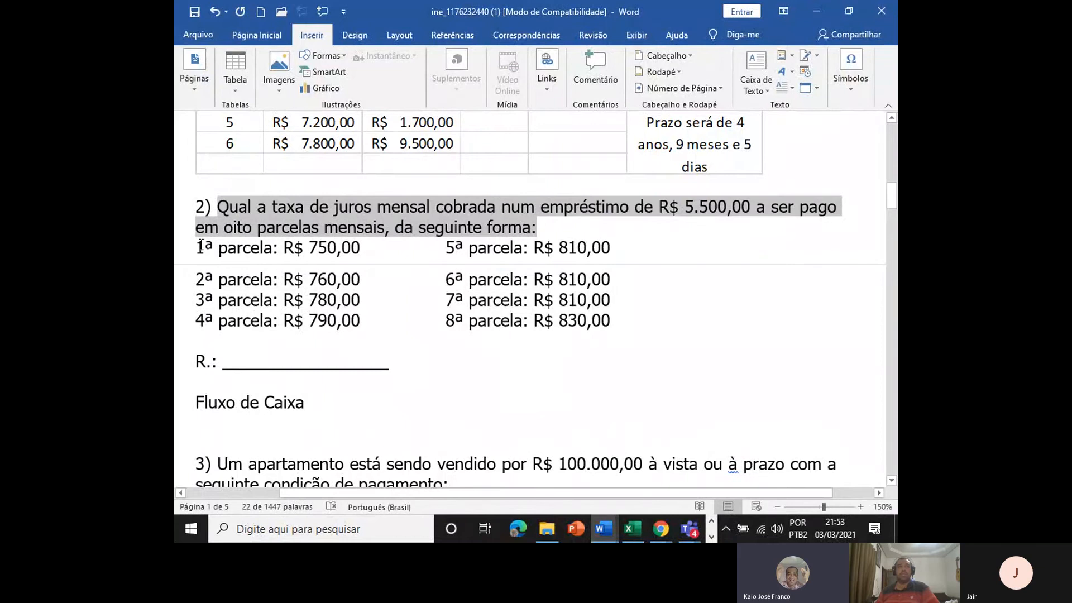
left_click_drag(200, 246, 606, 312)
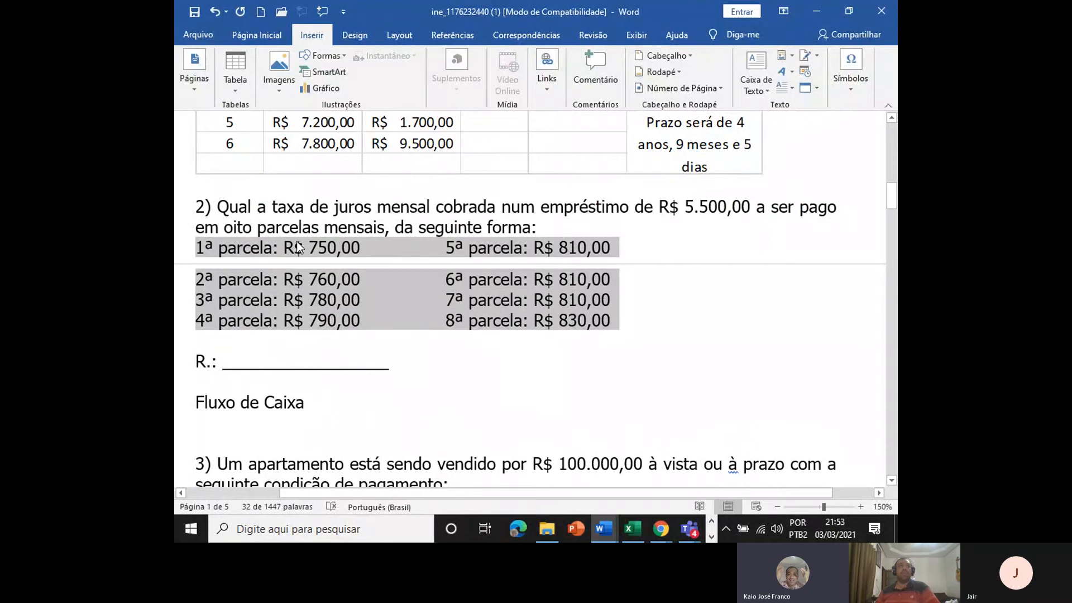
left_click_drag(257, 227, 385, 227)
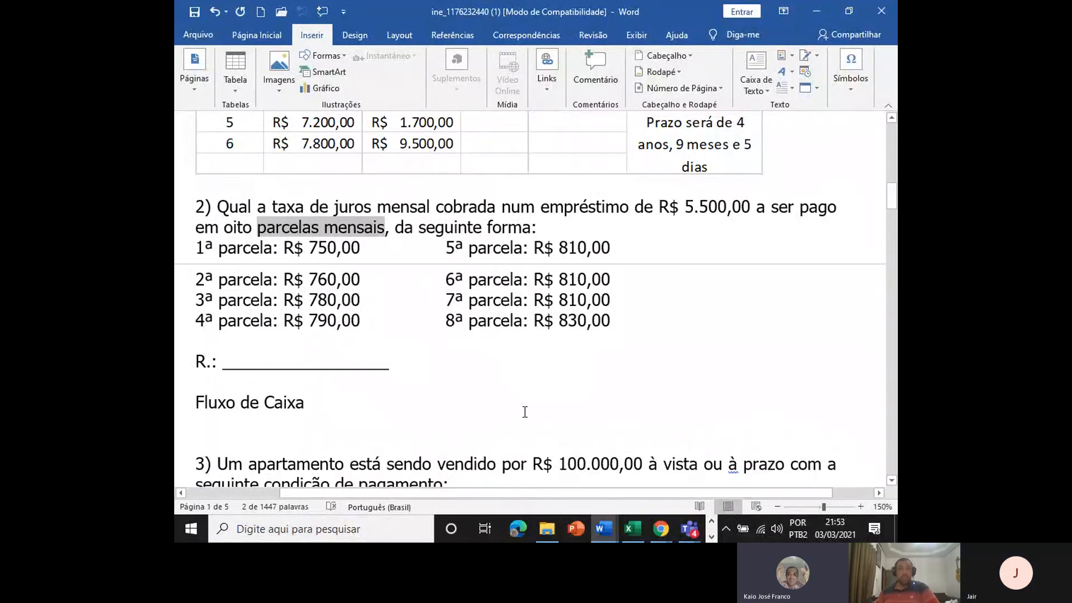
Switch back to the Excel workbook and add the column header "TIR" in cell C10.
key("alt+Tab")
left_click(427, 232)
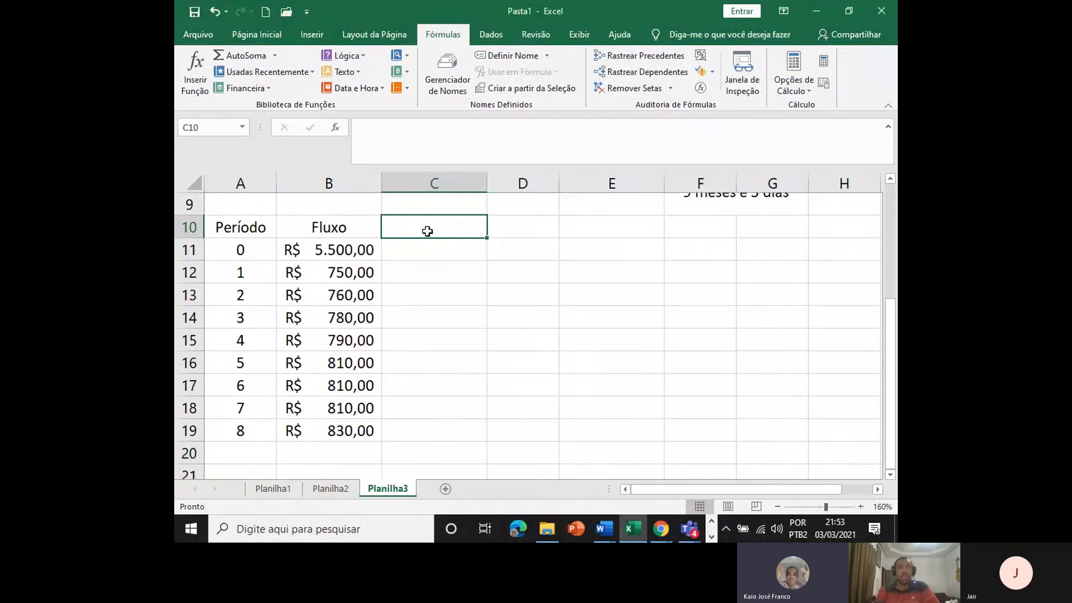
type("TIR")
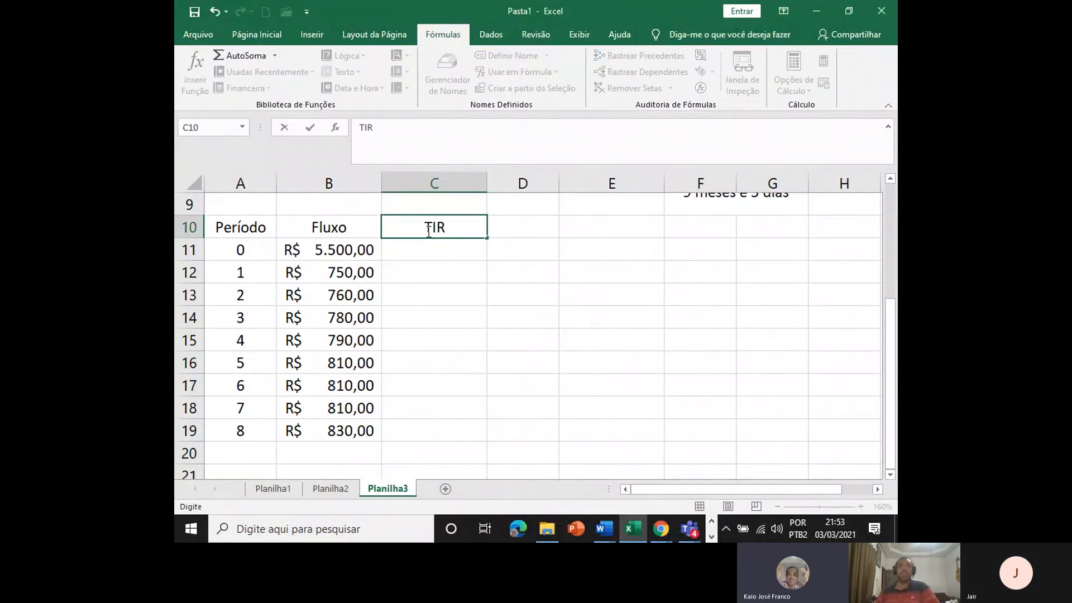
key("Return")
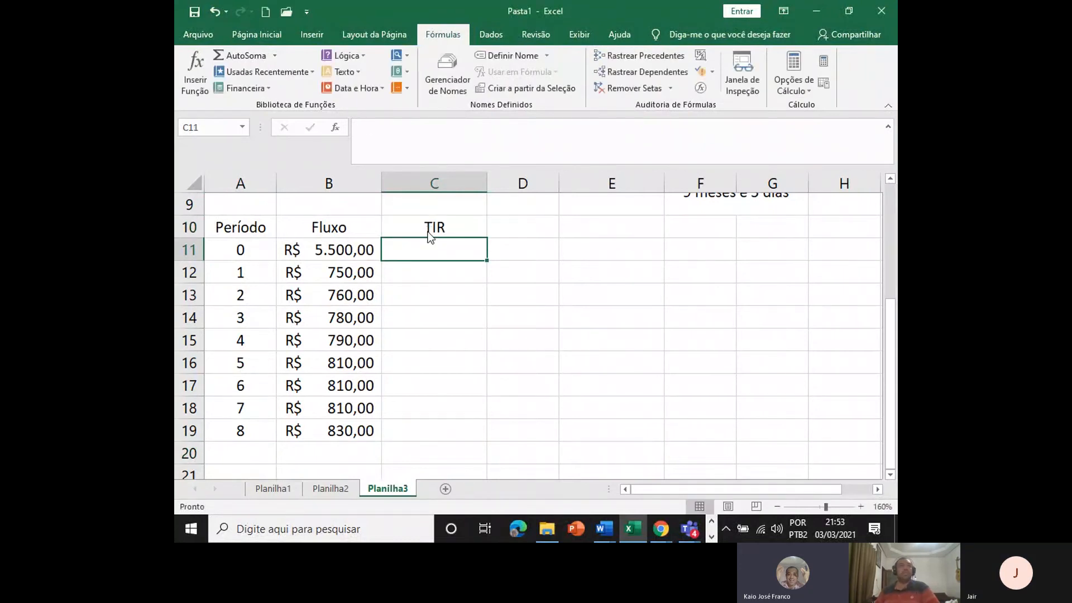
Insert the financial function TIR in cell C11 with the cash flows B11:B19 as its values.
key("alt+Tab")
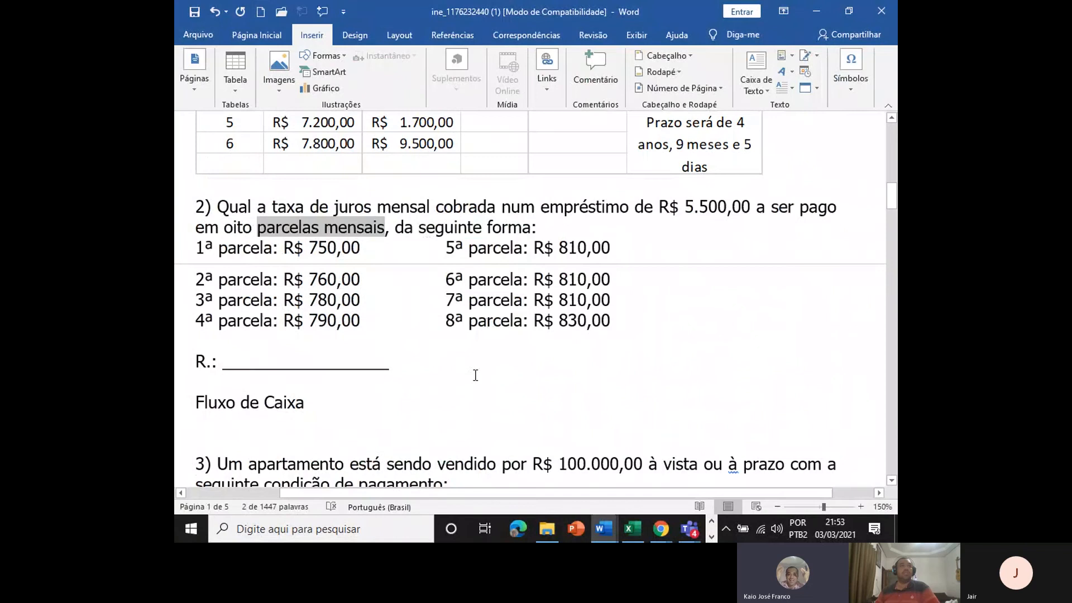
key("alt+Tab")
left_click(235, 88)
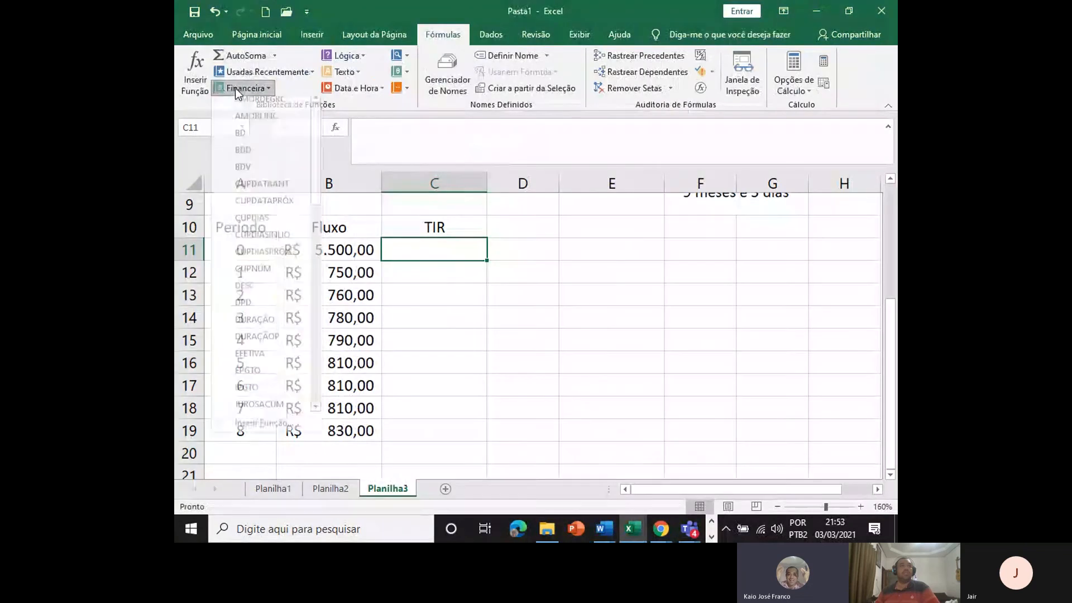
scroll(263, 341, "down", 10)
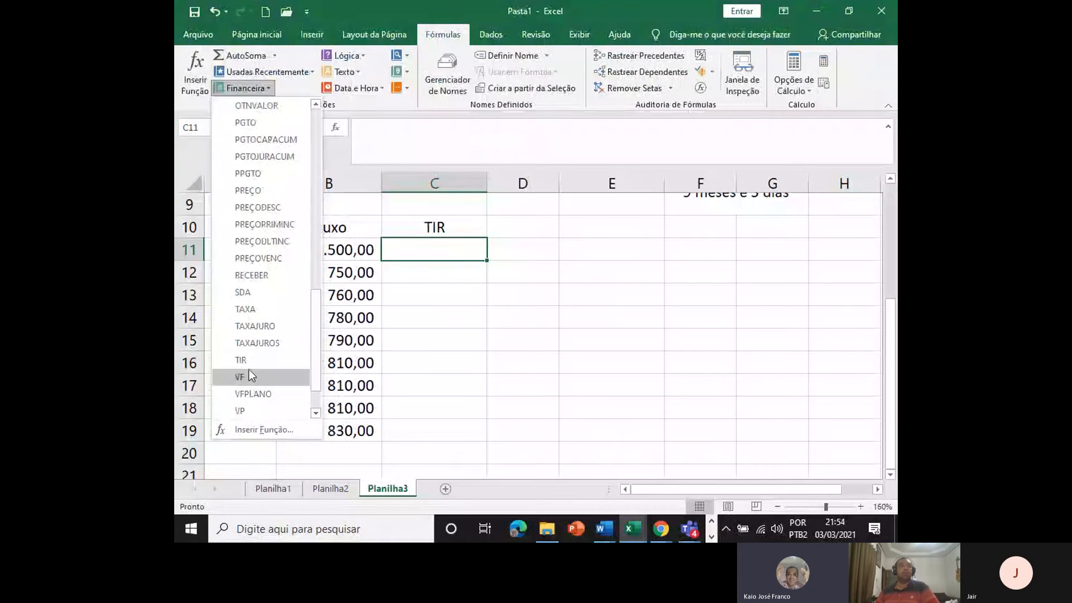
scroll(249, 369, "up", 2)
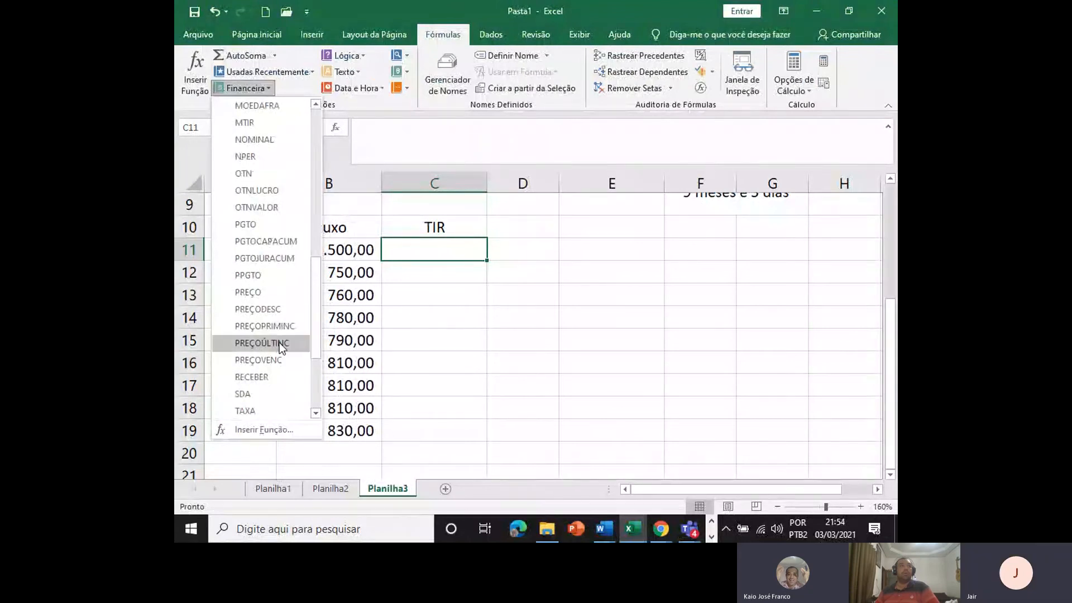
scroll(279, 343, "down", 3)
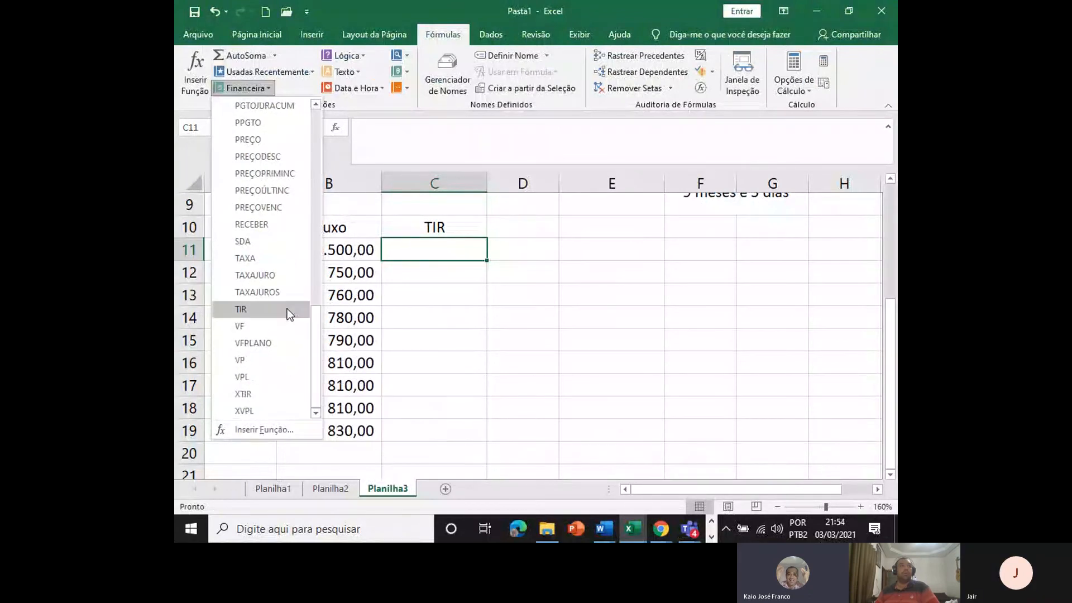
left_click(248, 310)
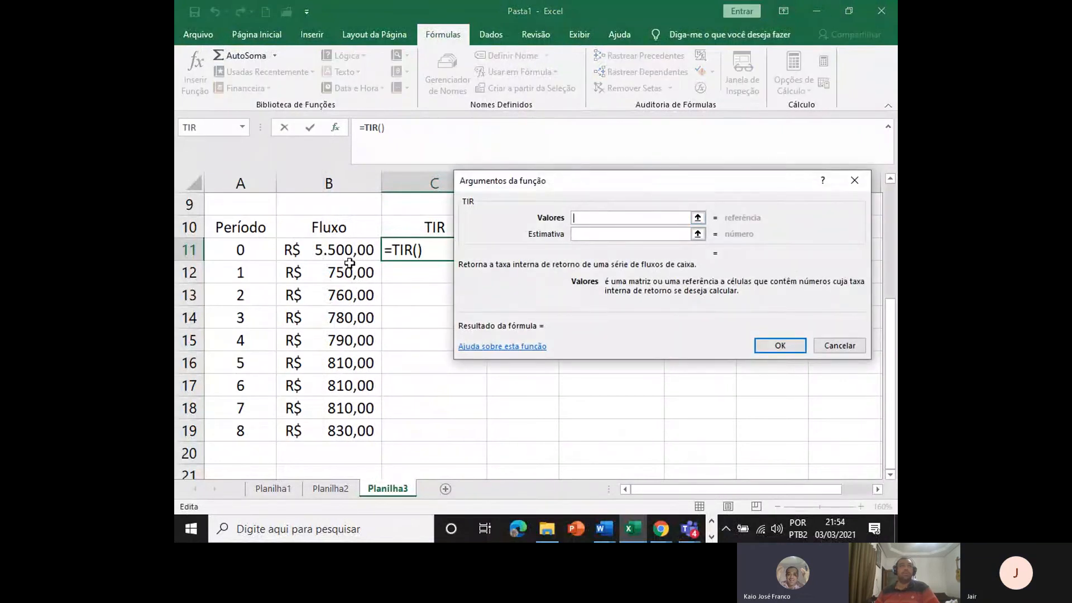
left_click_drag(353, 252, 328, 430)
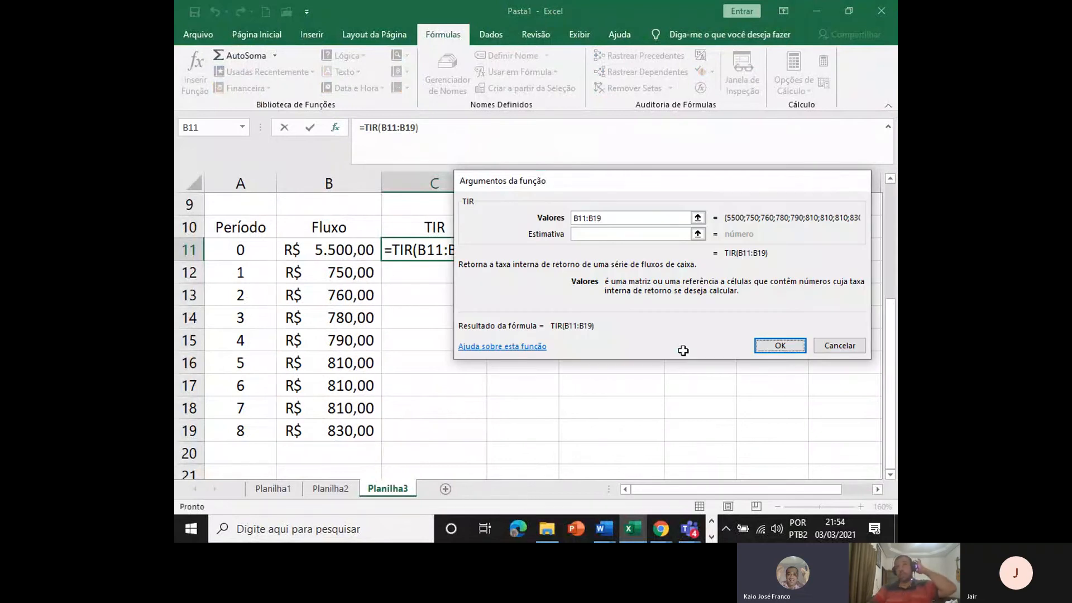
key("Return")
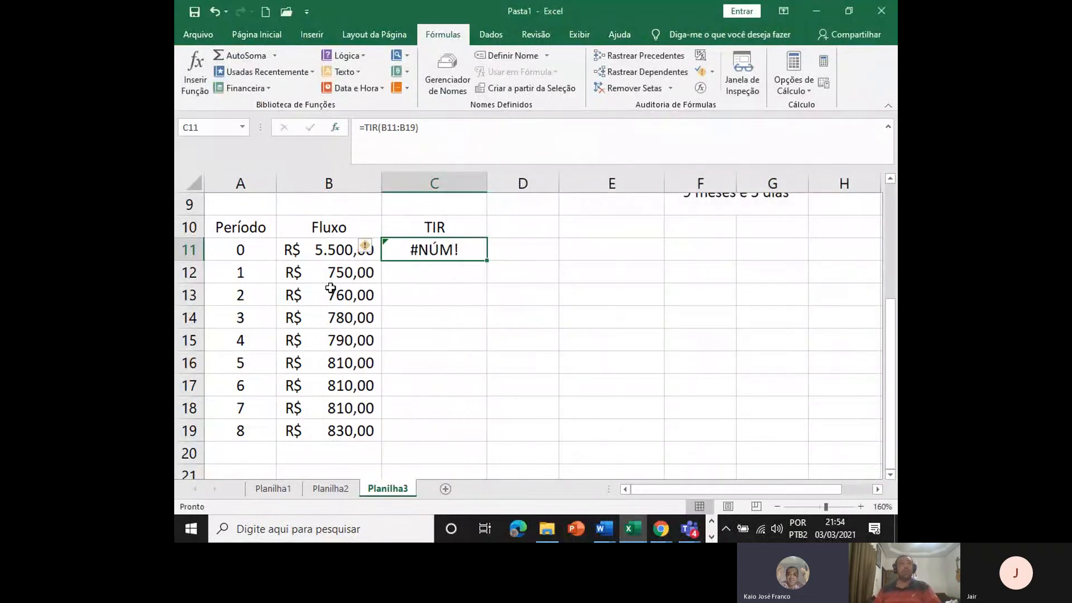
Make the period 0 cash flow in cell B11 negative, -5500.
left_click(333, 249)
left_click(360, 130)
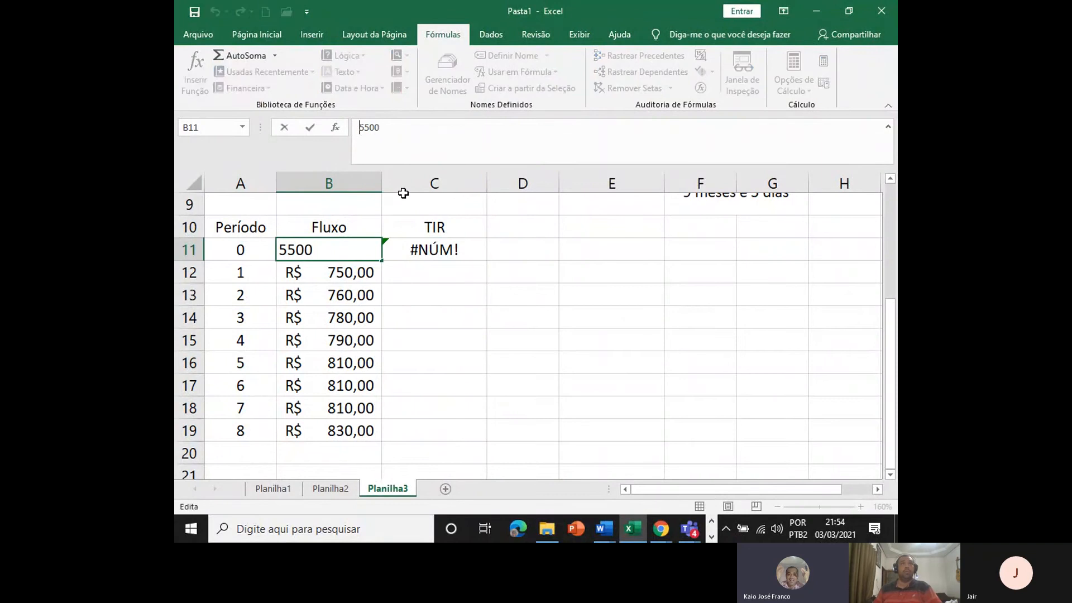
type("-")
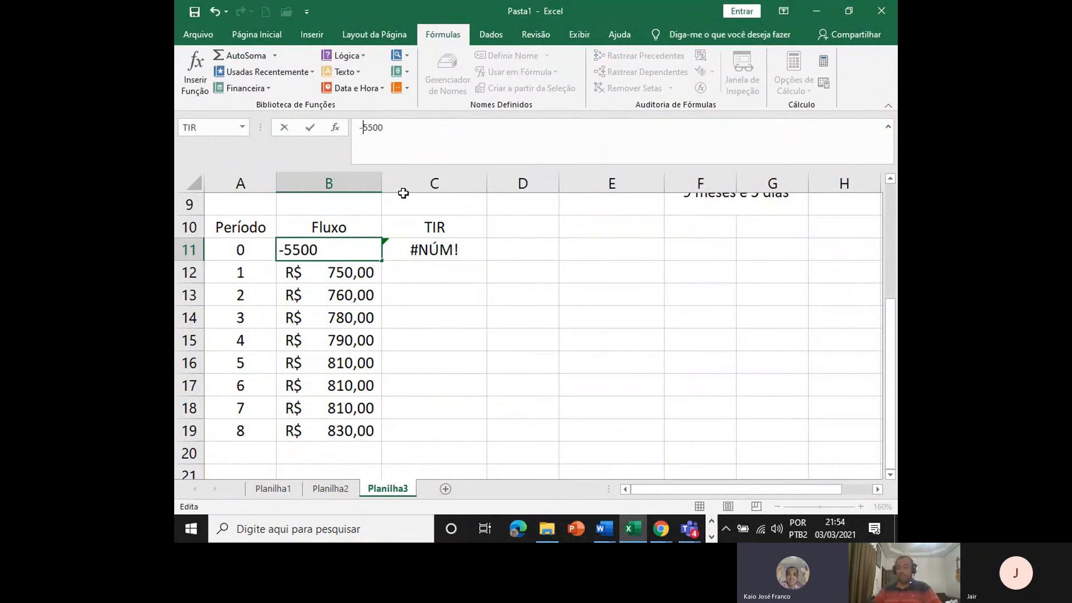
key("Return")
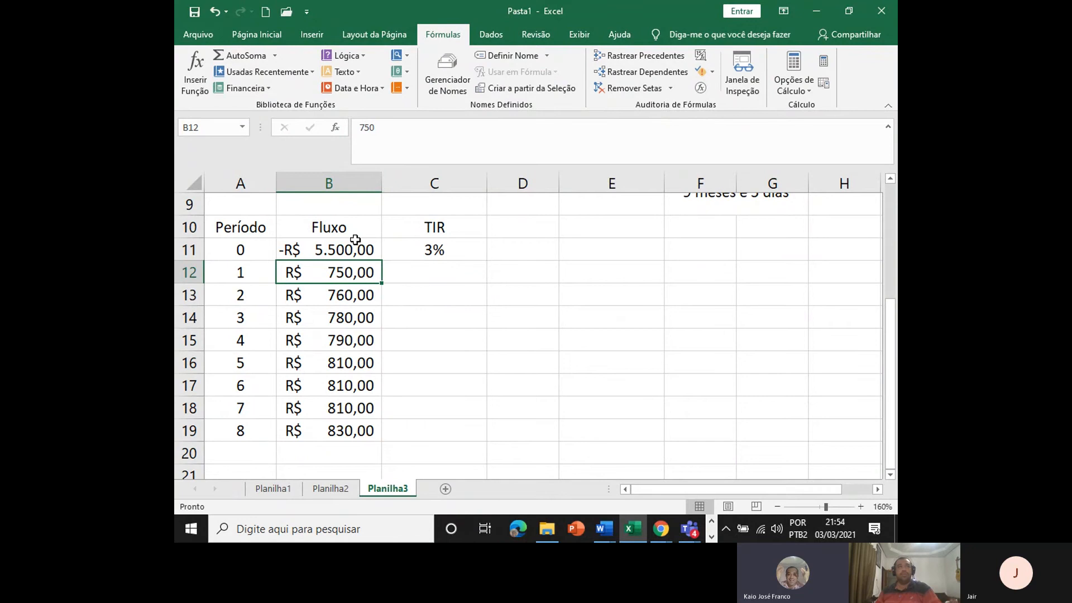
Review the period 0 cash flow, the instalments in B12:B19 and the TIR formula in C11 against exercise 2's text in Word.
left_click(292, 249)
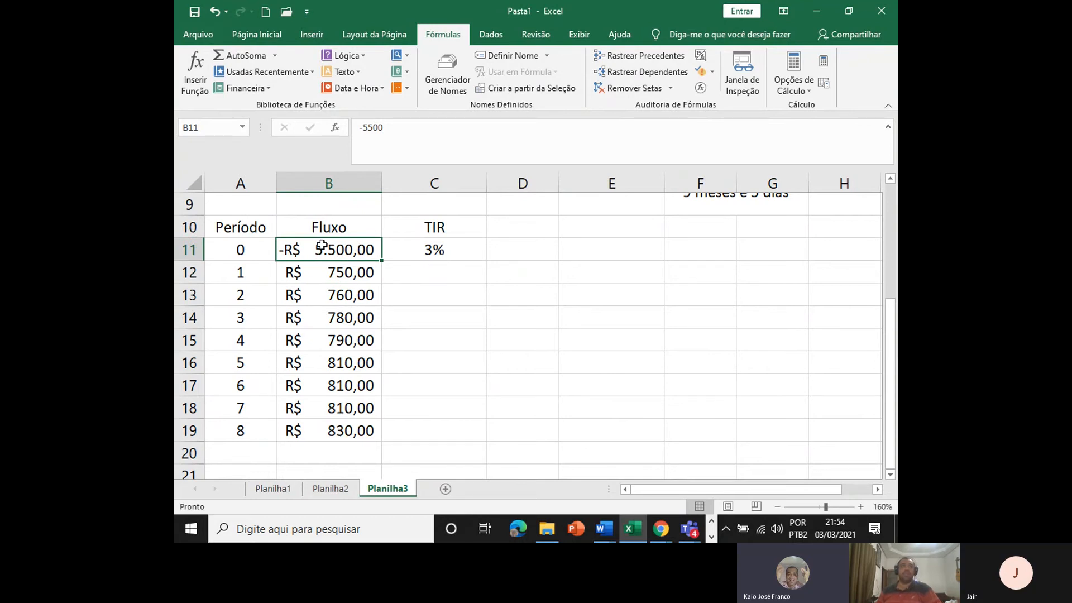
left_click_drag(348, 270, 352, 429)
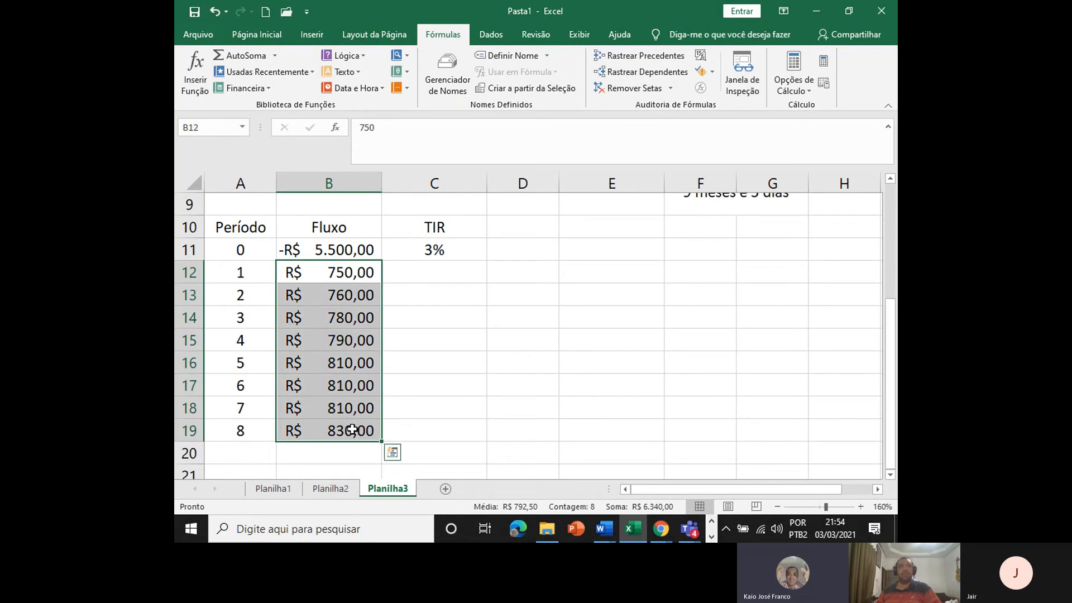
left_click(338, 248)
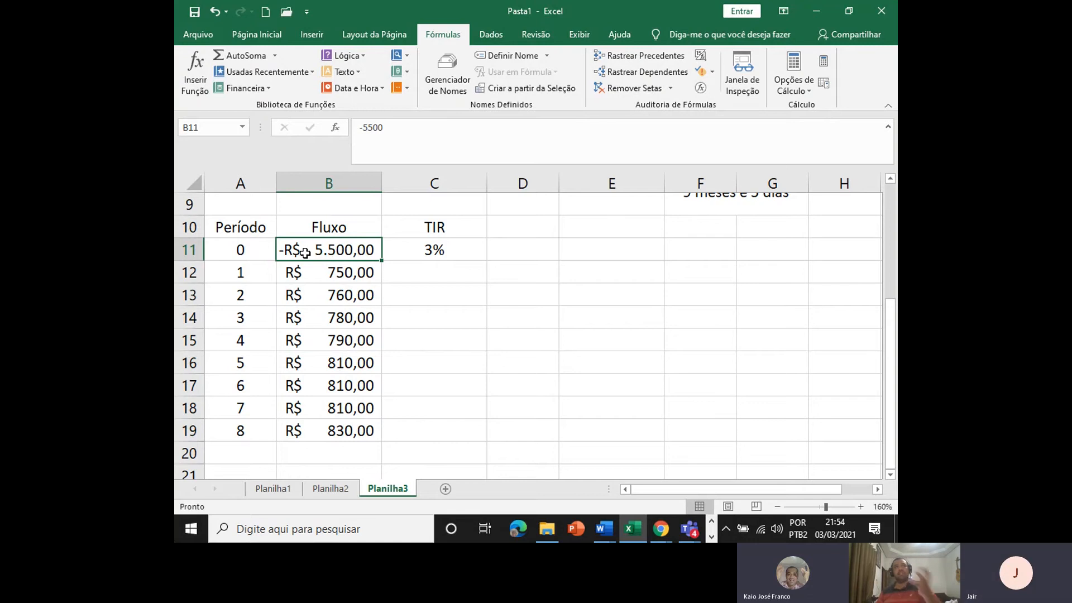
left_click(423, 243)
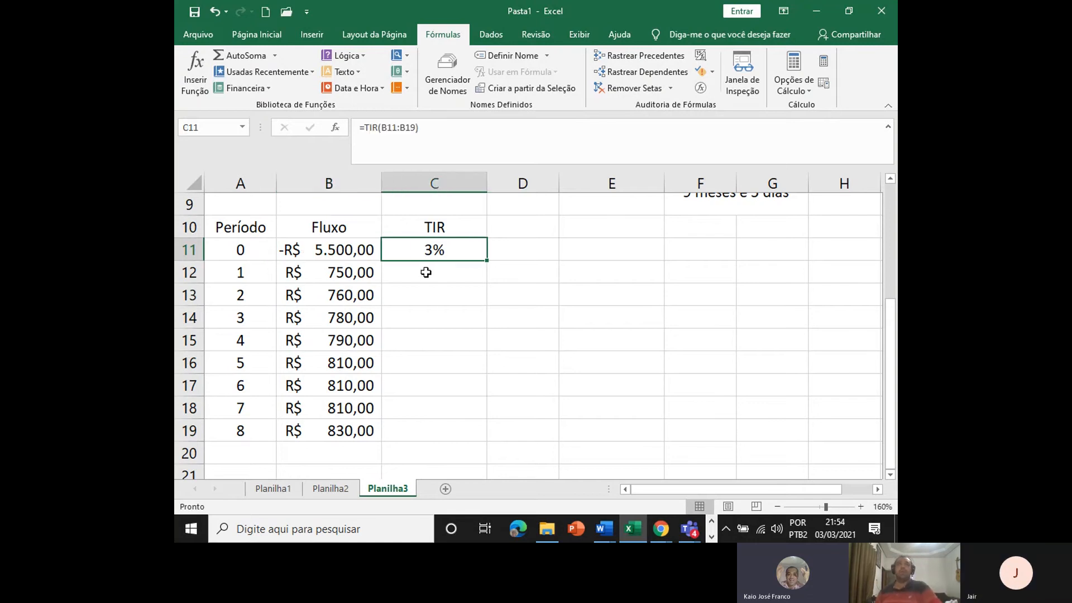
key("alt+Tab")
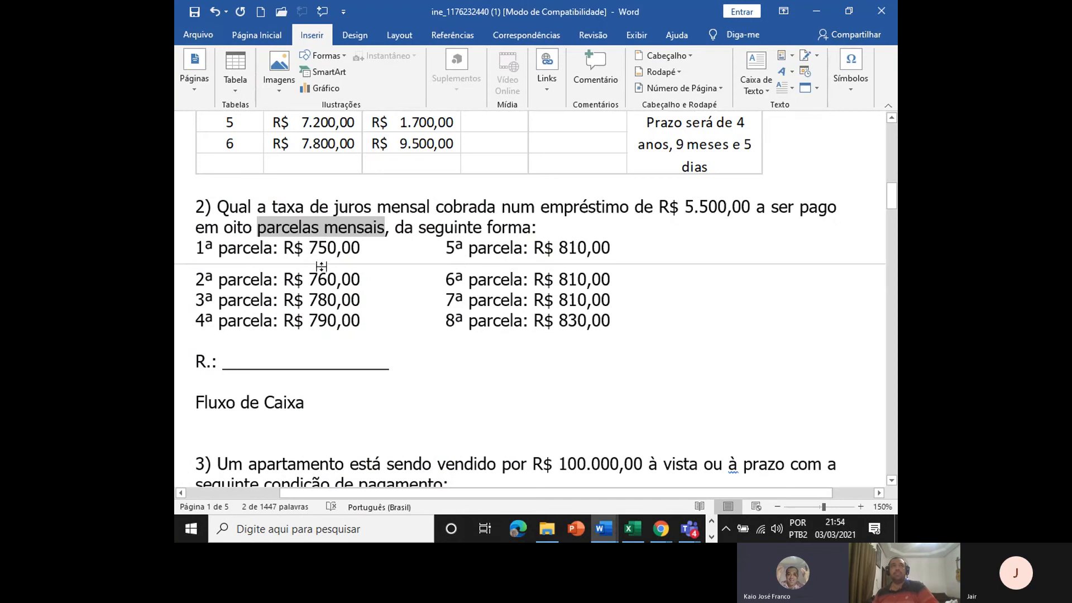
key("alt+Tab")
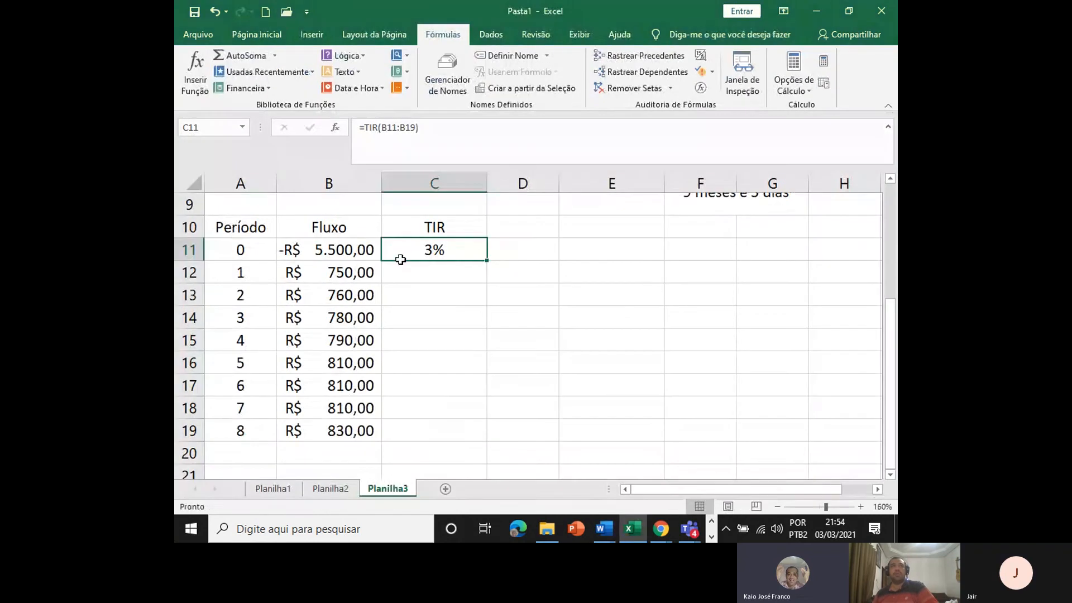
Switch to the Word document and replace exercise 2's blank answer line with "3% ao mês".
key("alt+Tab")
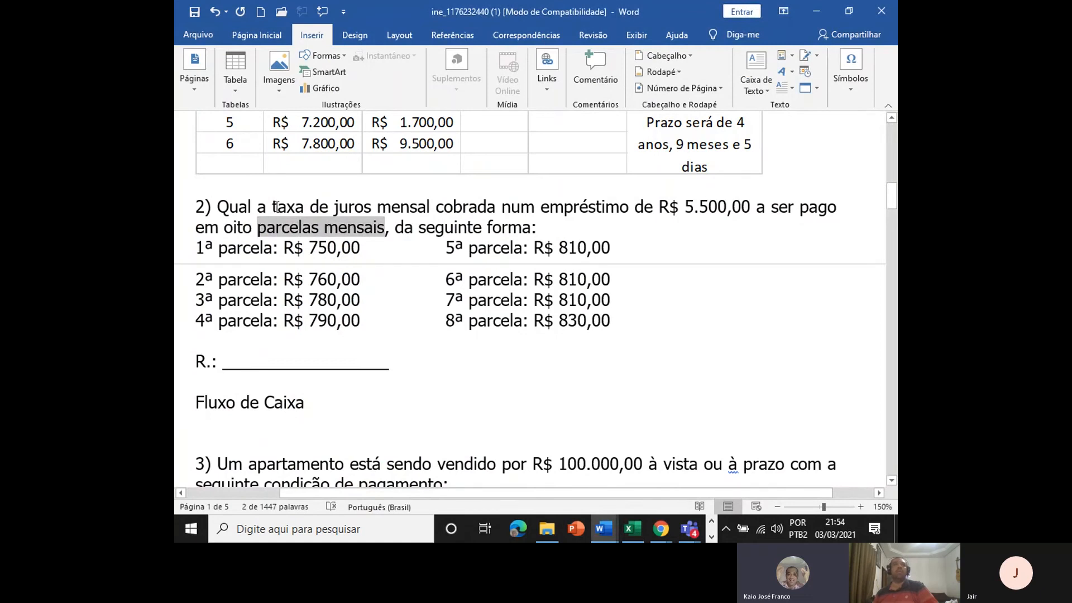
left_click_drag(276, 207, 448, 200)
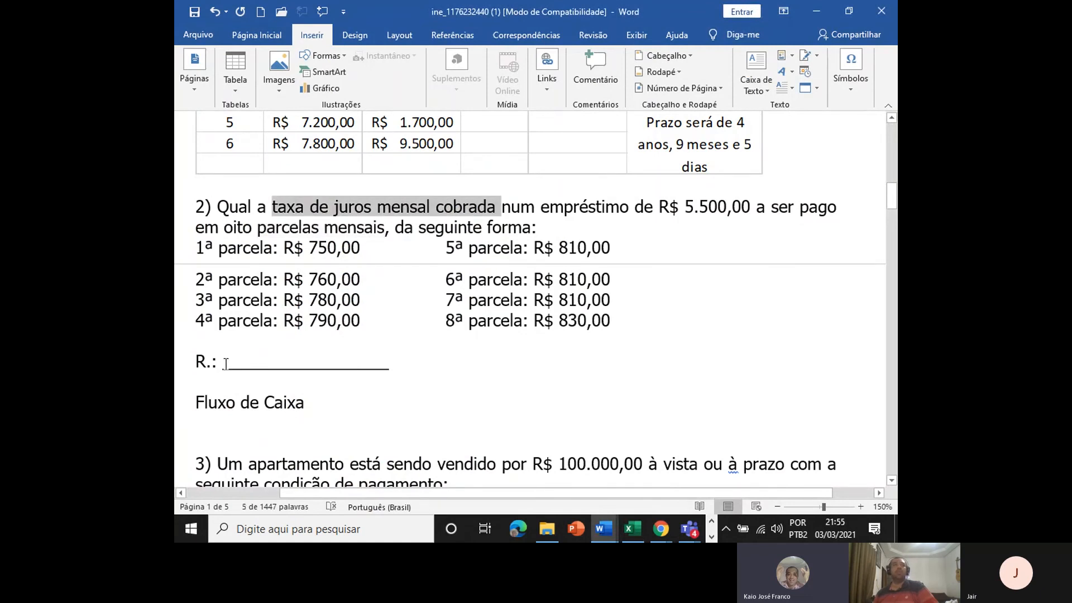
left_click_drag(222, 362, 392, 367)
type("3")
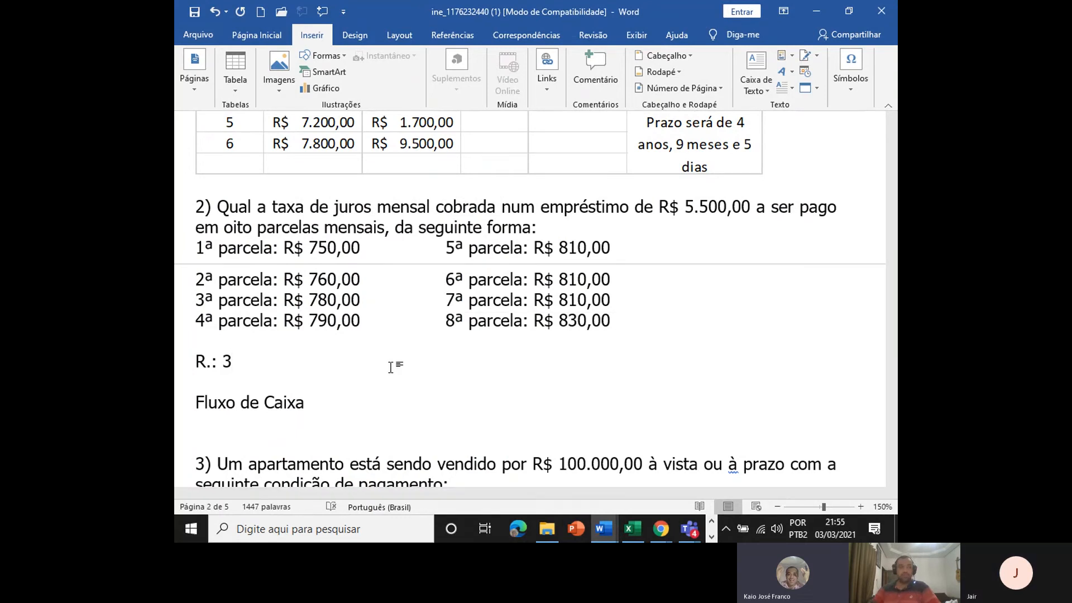
type("% ao me")
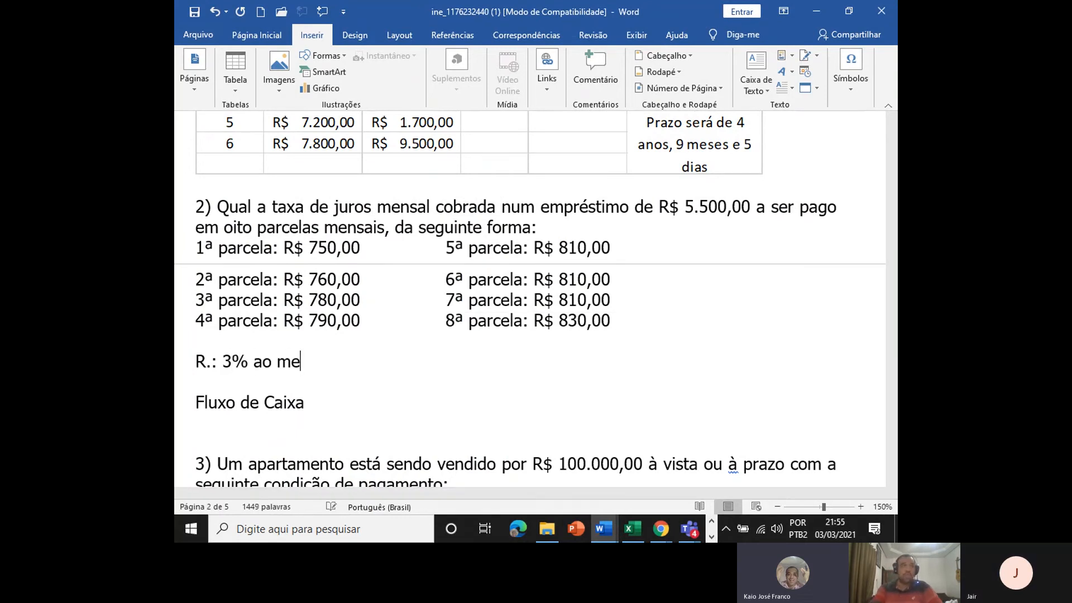
key("BackSpace")
type("ês")
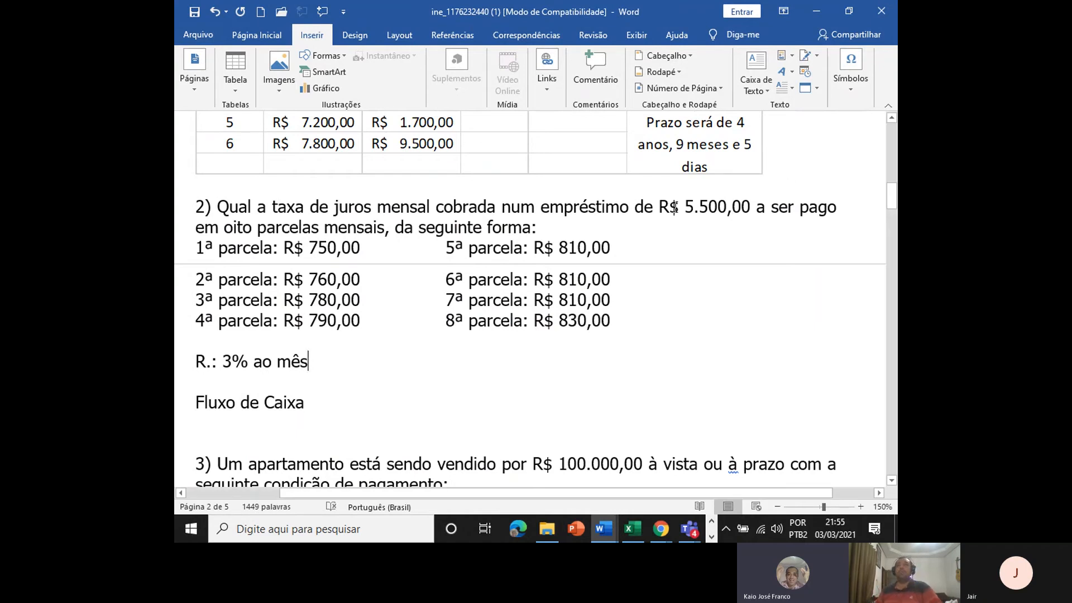
Compare exercise 2's loan amount and instalments with the Fluxo column in Excel, and check the total of B12:B19.
left_click_drag(687, 207, 755, 208)
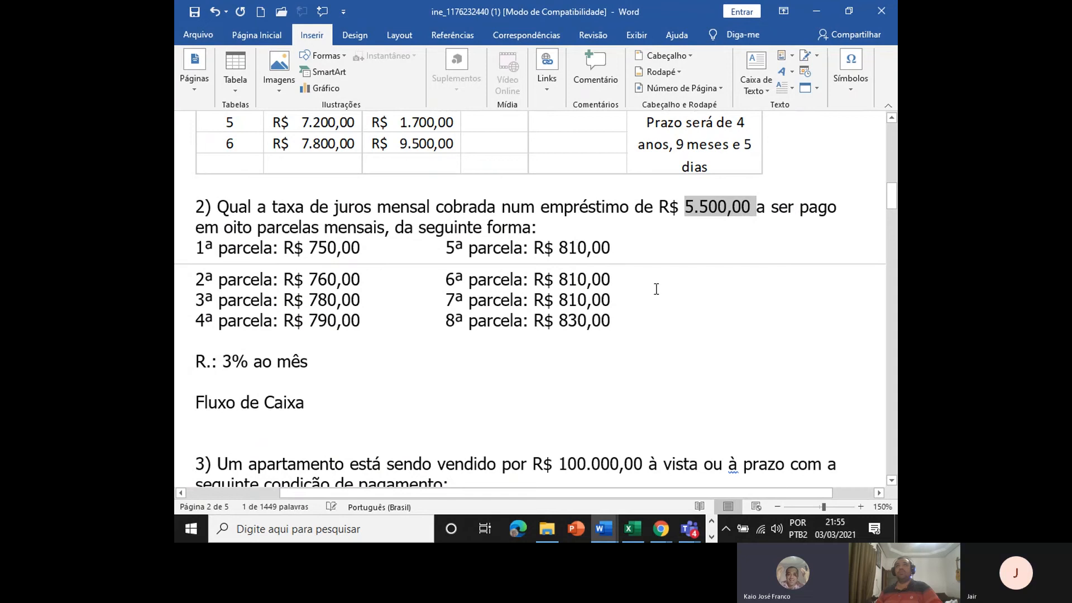
left_click_drag(188, 248, 620, 325)
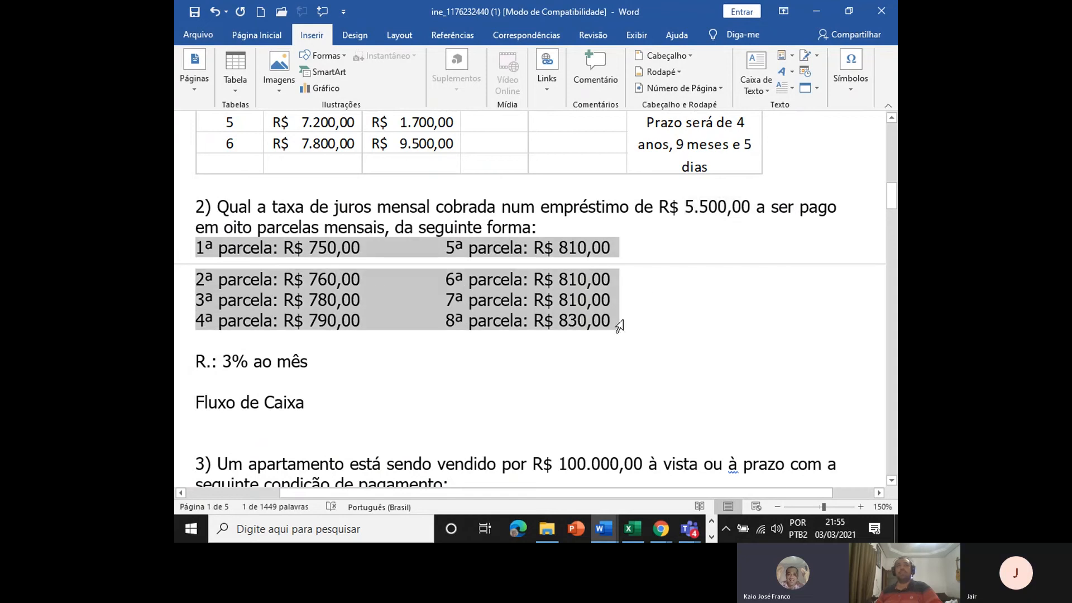
left_click(491, 378)
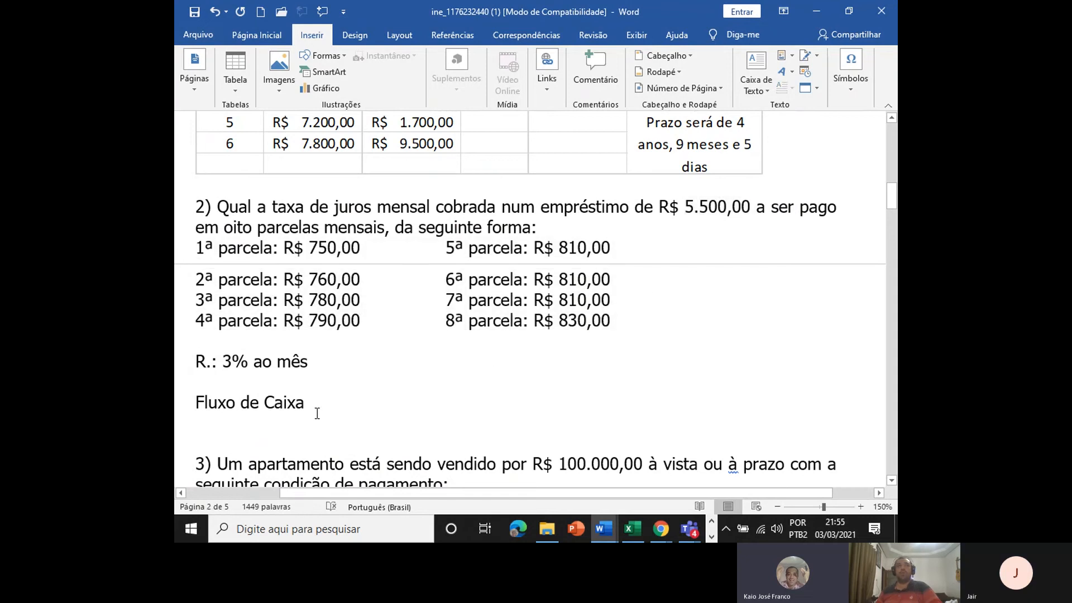
key("alt+Tab")
left_click(336, 250)
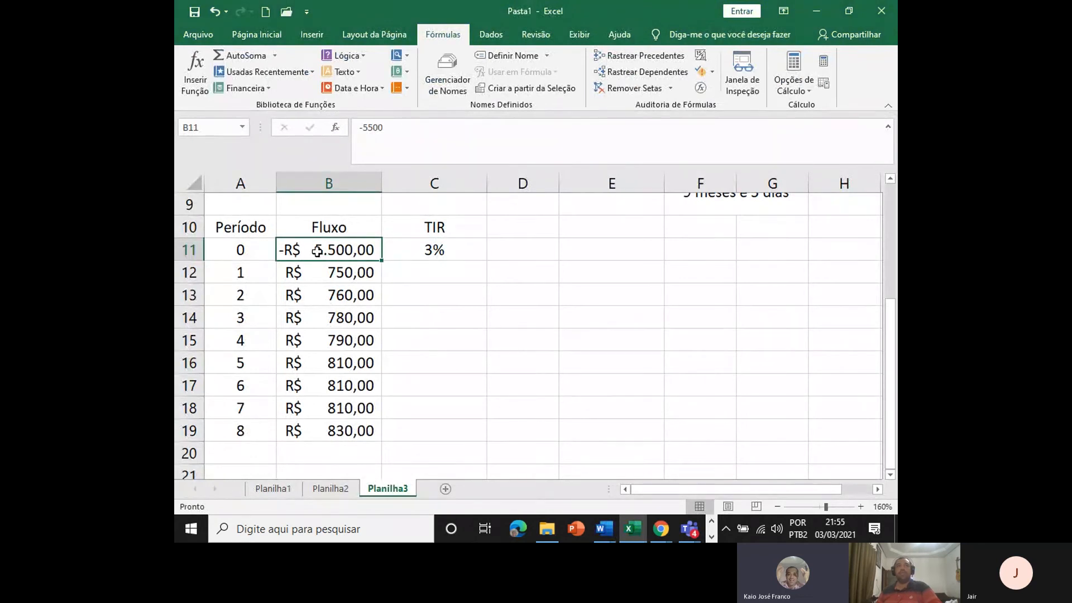
key("alt+Tab")
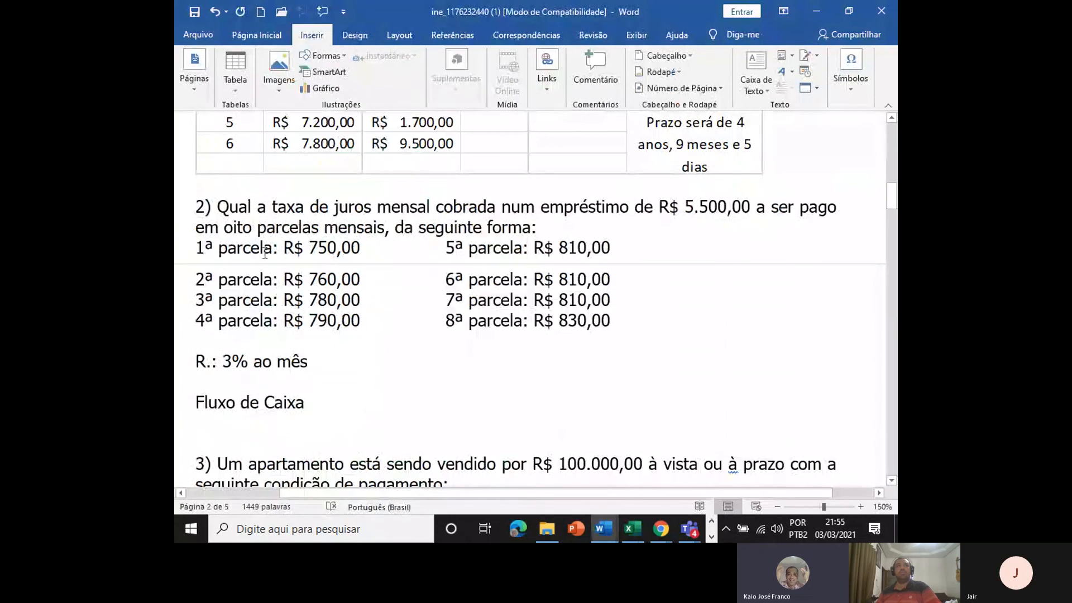
key("alt+Tab")
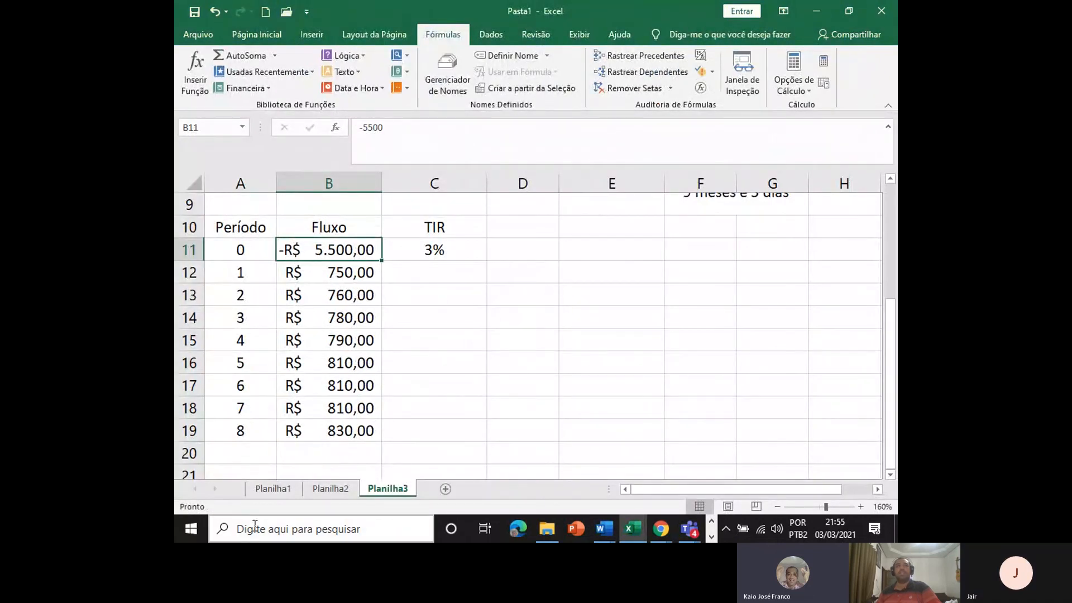
left_click(506, 247)
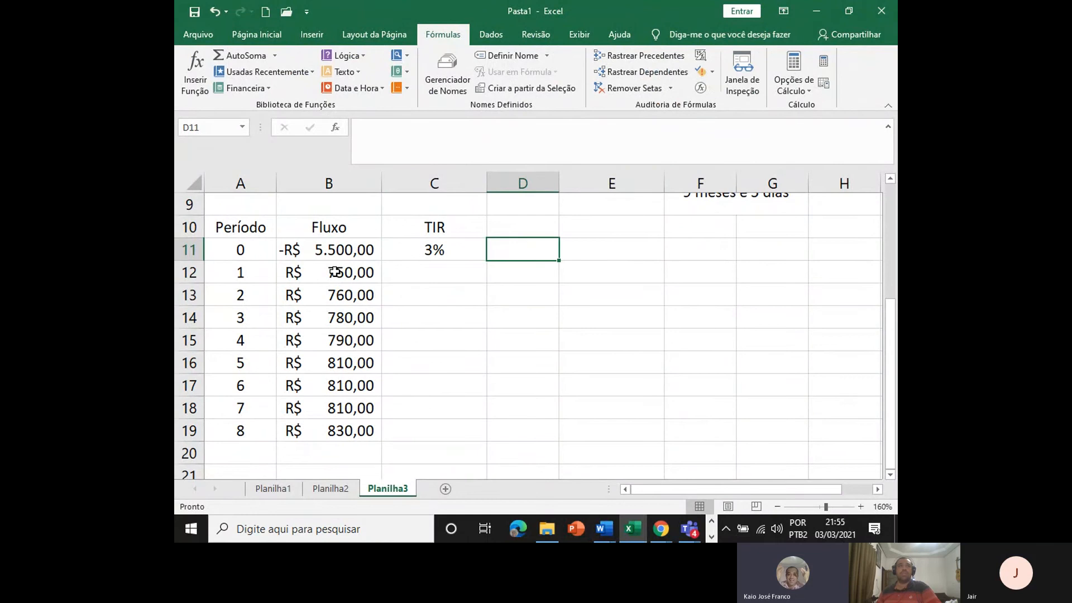
left_click_drag(334, 272, 342, 430)
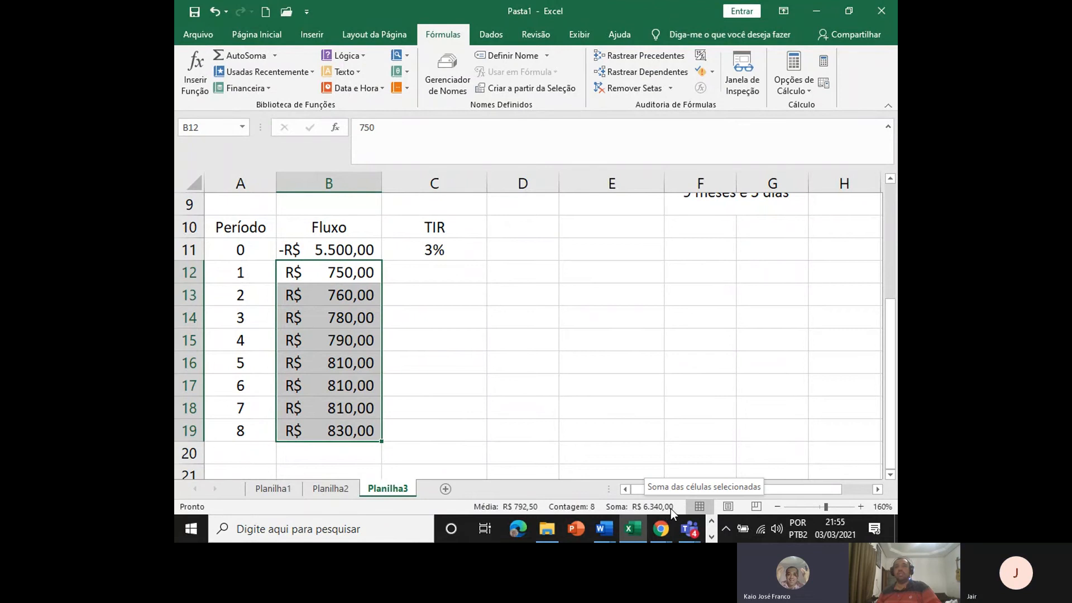
Sum the eight instalments B12:B19 in cell B20 with the SOMA function.
left_click(343, 450)
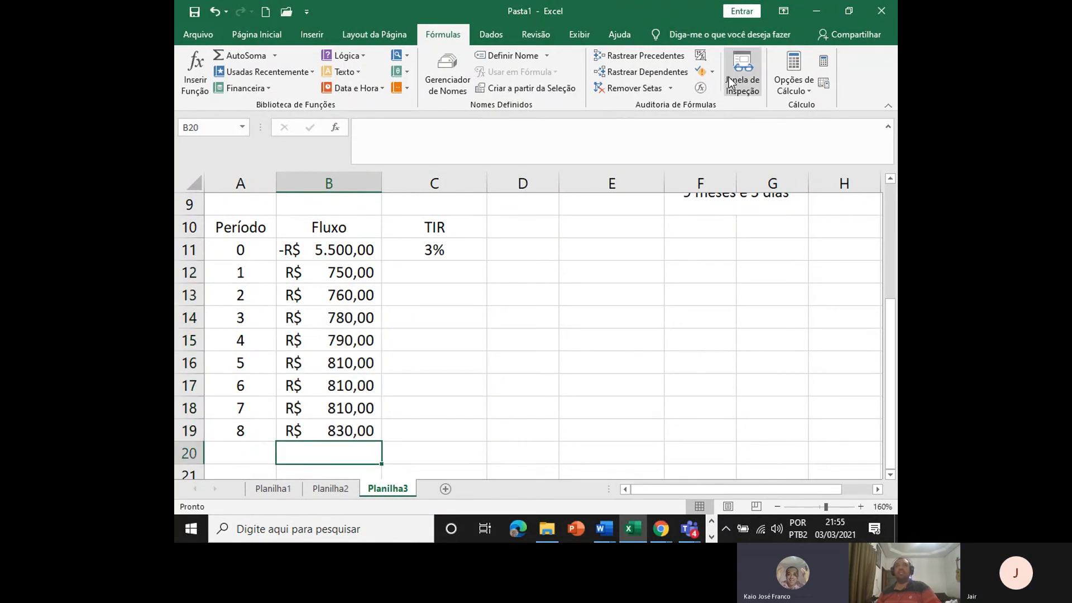
left_click(240, 34)
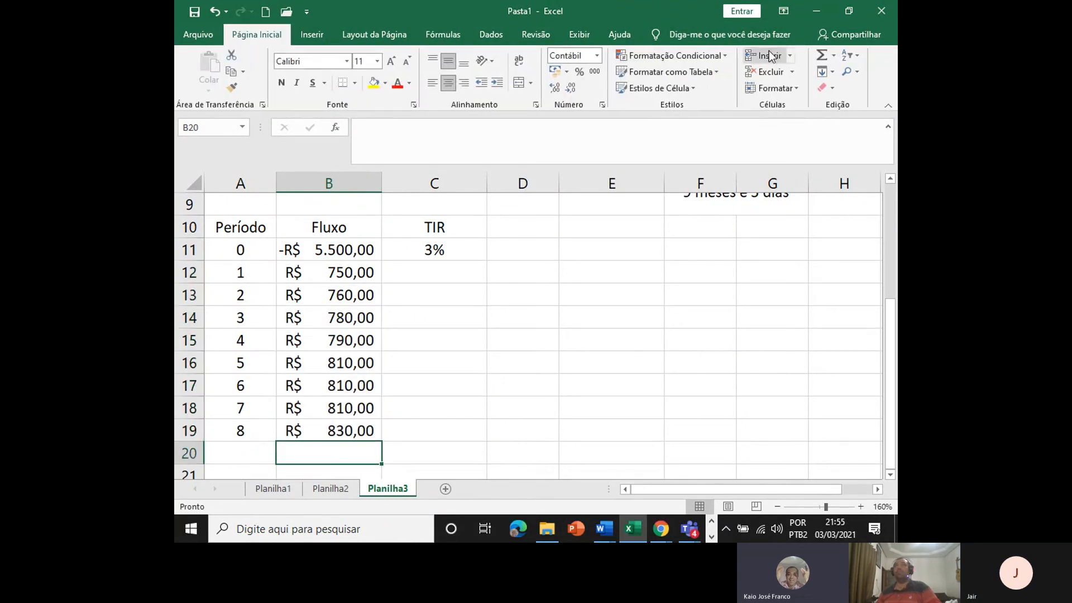
left_click(821, 54)
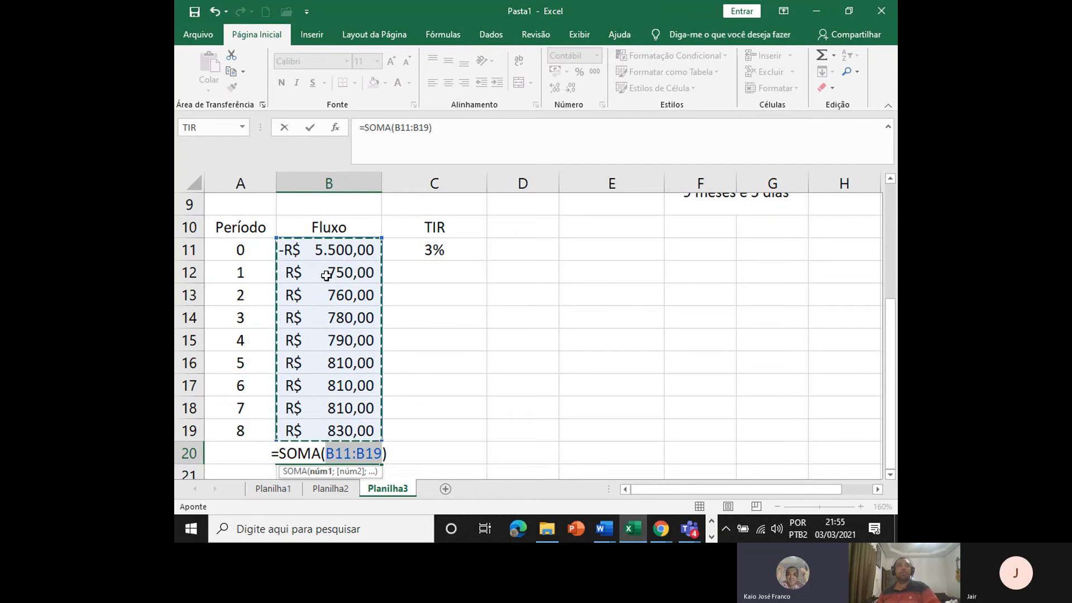
left_click_drag(328, 278, 344, 431)
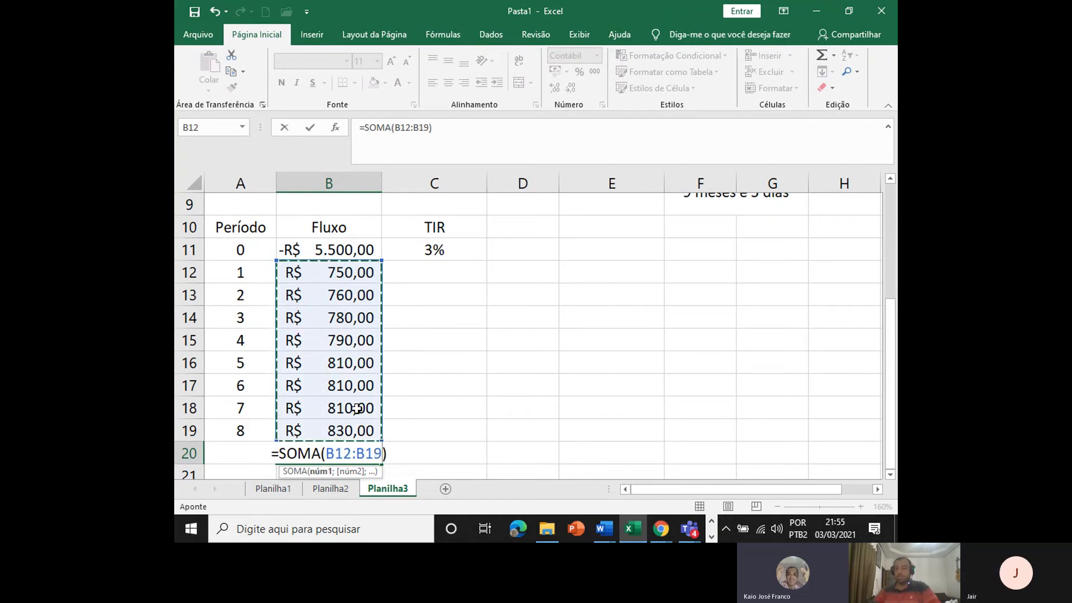
key("Return")
left_click(340, 429)
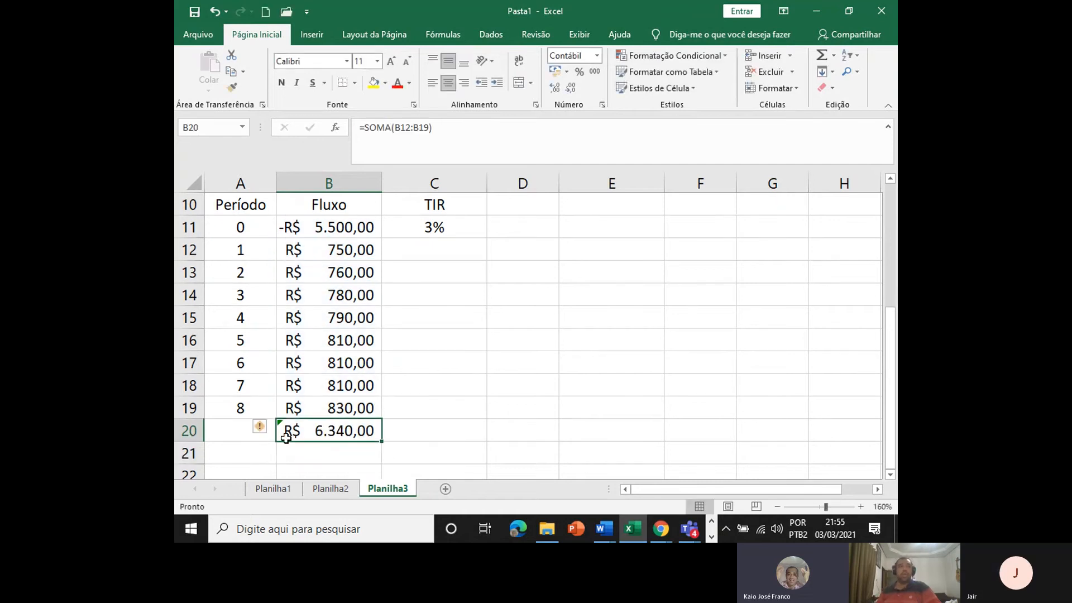
Start the financial function VPL in cell C20 and set its Taxa argument to ,03.
left_click(449, 435)
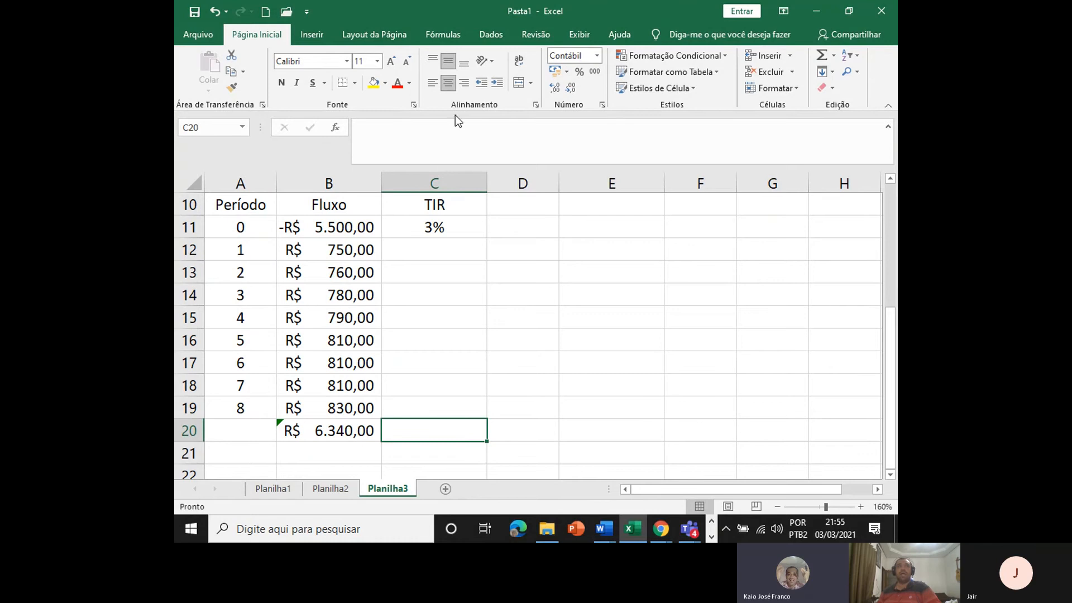
left_click(436, 29)
left_click(236, 88)
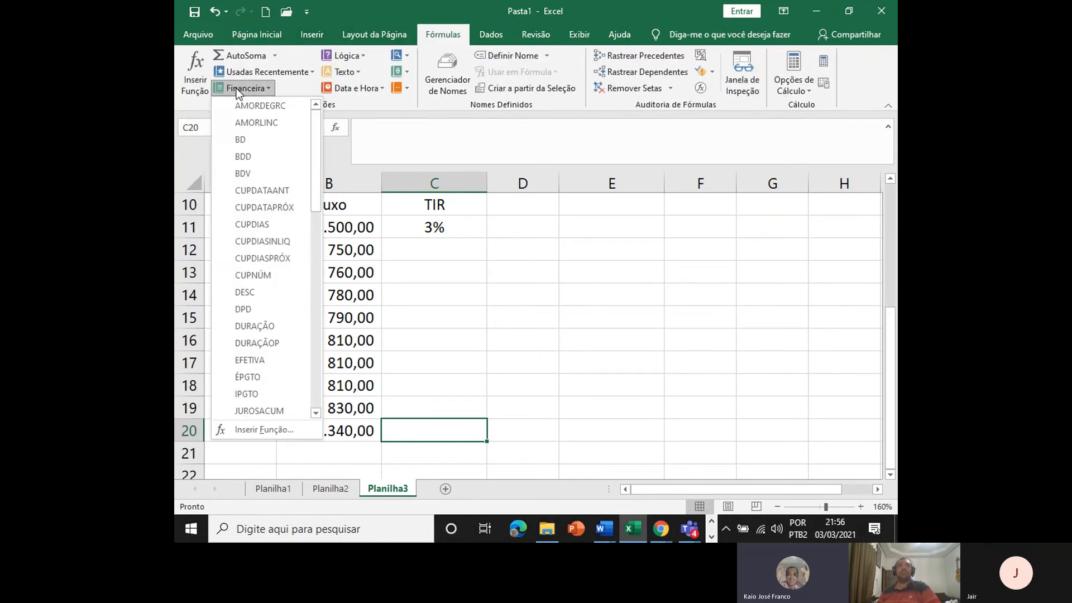
scroll(258, 366, "down", 12)
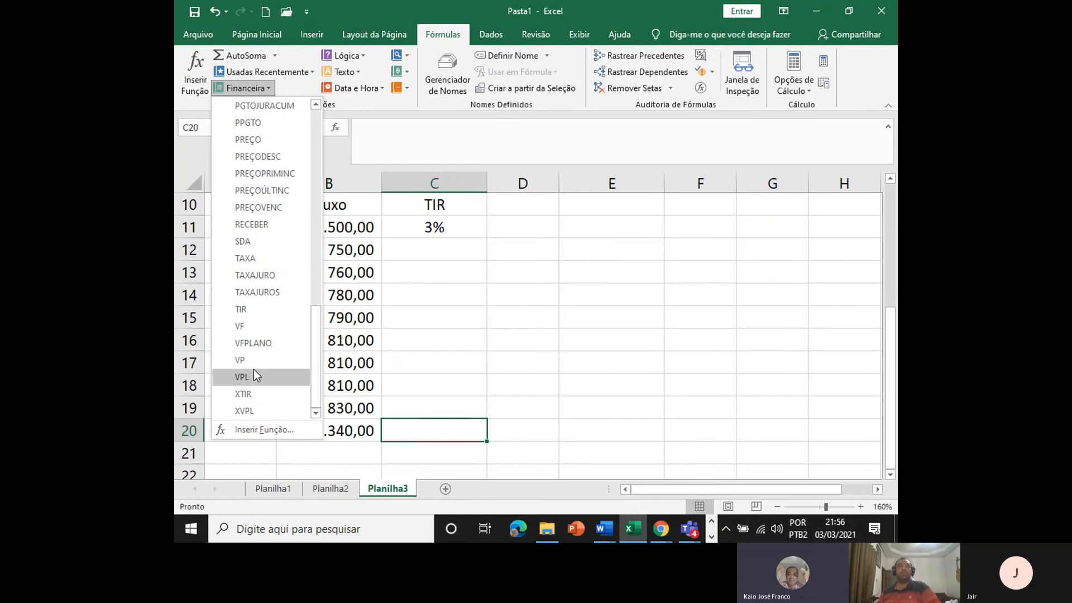
left_click(246, 377)
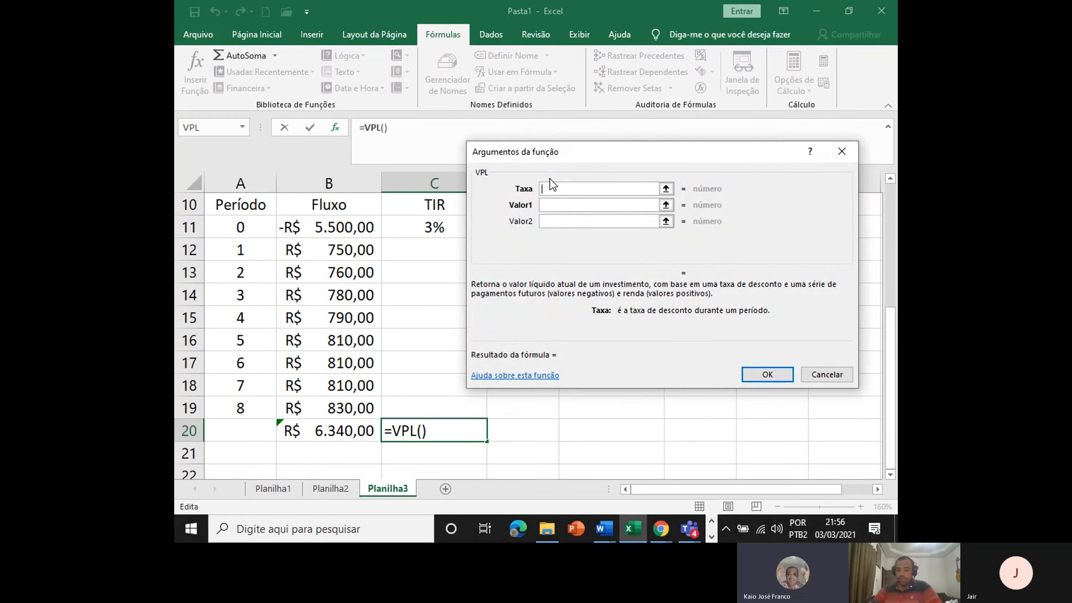
type(",03")
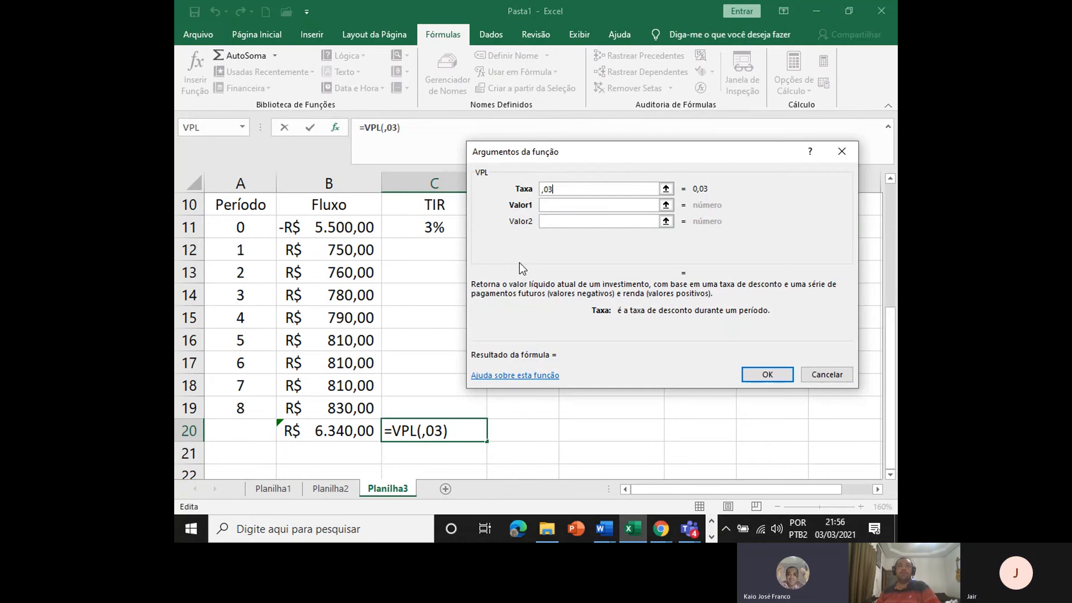
left_click(341, 228)
left_click_drag(340, 227, 350, 401)
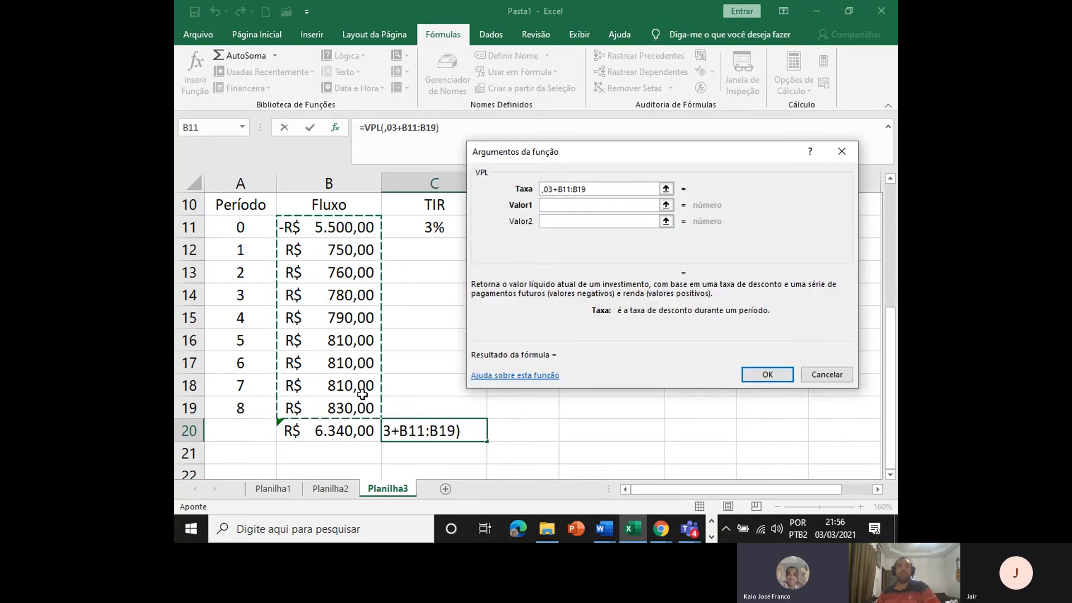
left_click(618, 189)
key("BackSpace")
key("BackSpace")
key("BackSpace")
key("BackSpace")
key("BackSpace")
key("BackSpace")
key("BackSpace")
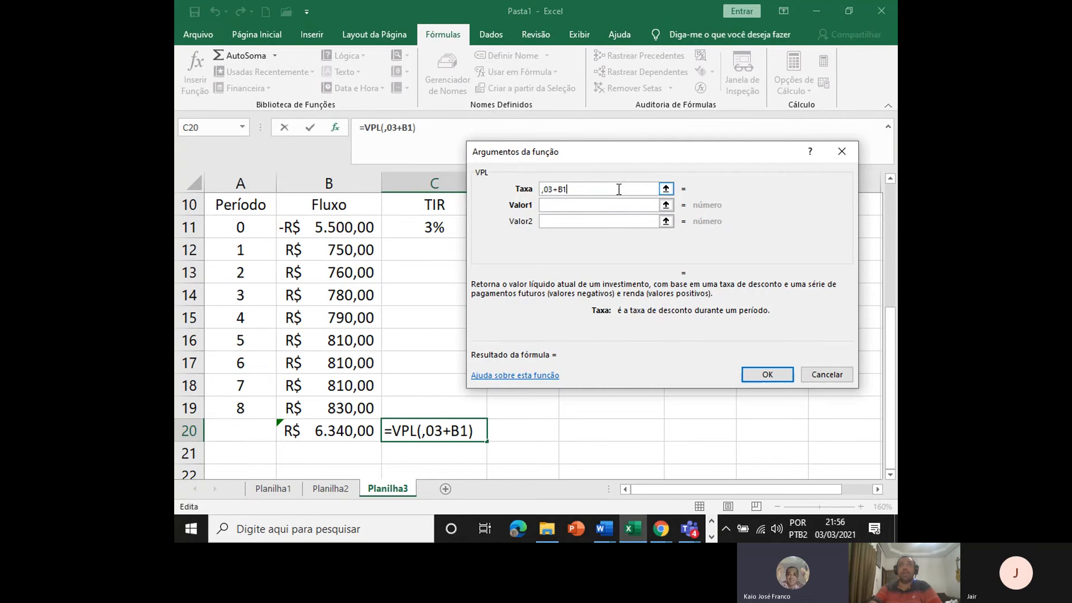
key("BackSpace")
key("BackSpace")
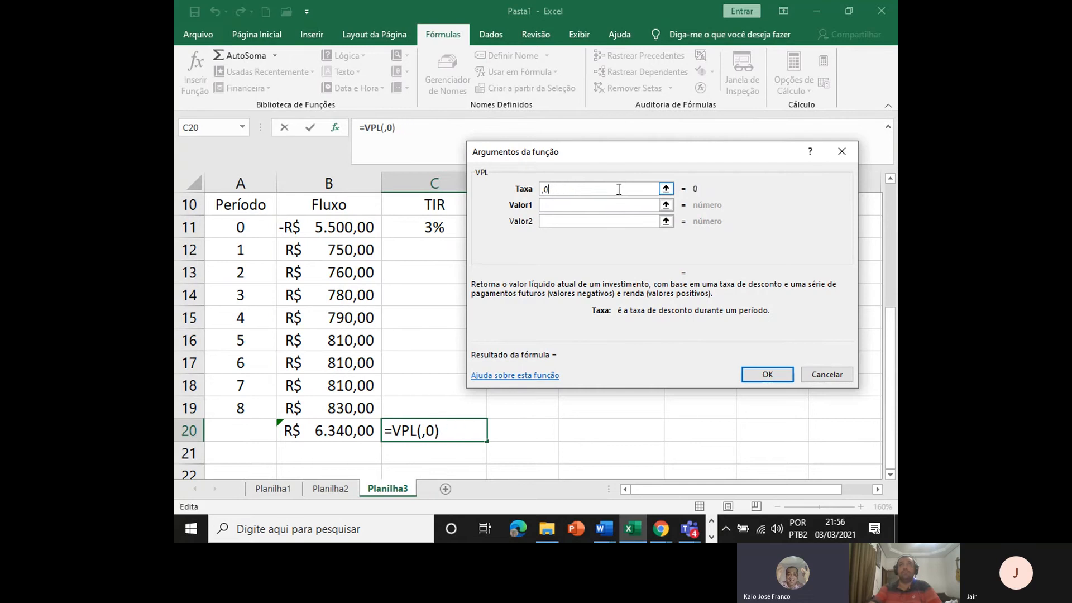
type("3")
Set the VPL function's Valor1 argument to the cash flow B11:B19 and confirm the formula in C20.
key("Tab")
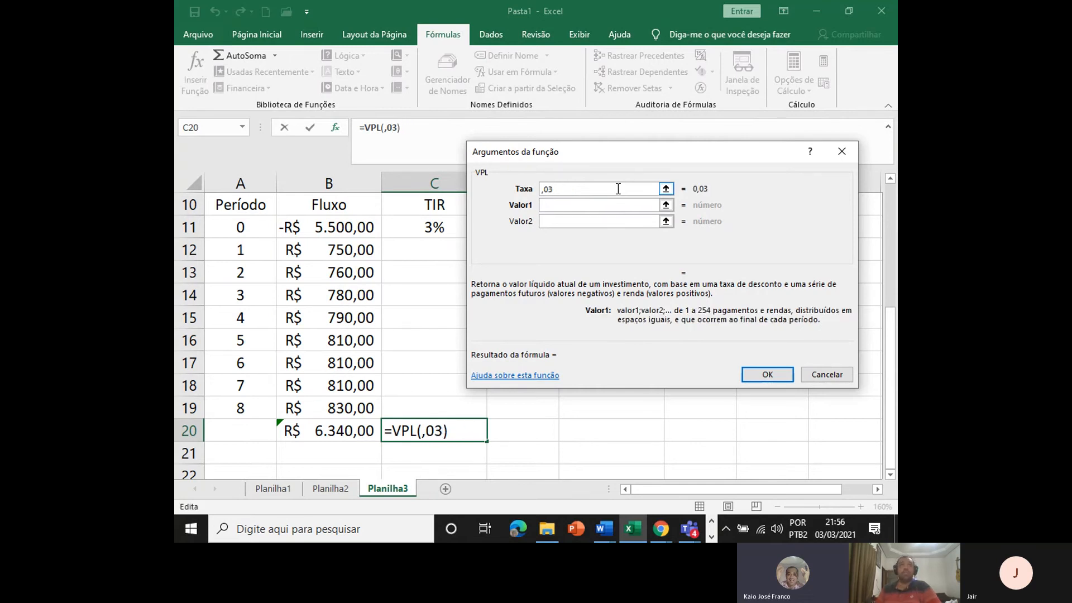
left_click_drag(332, 246, 354, 411)
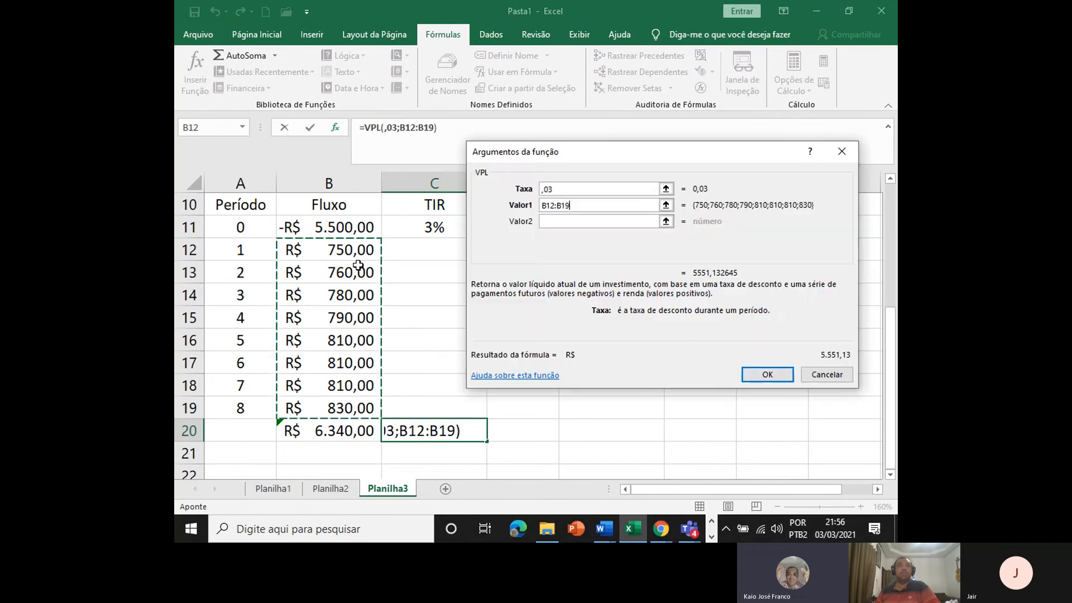
left_click_drag(358, 223, 358, 405)
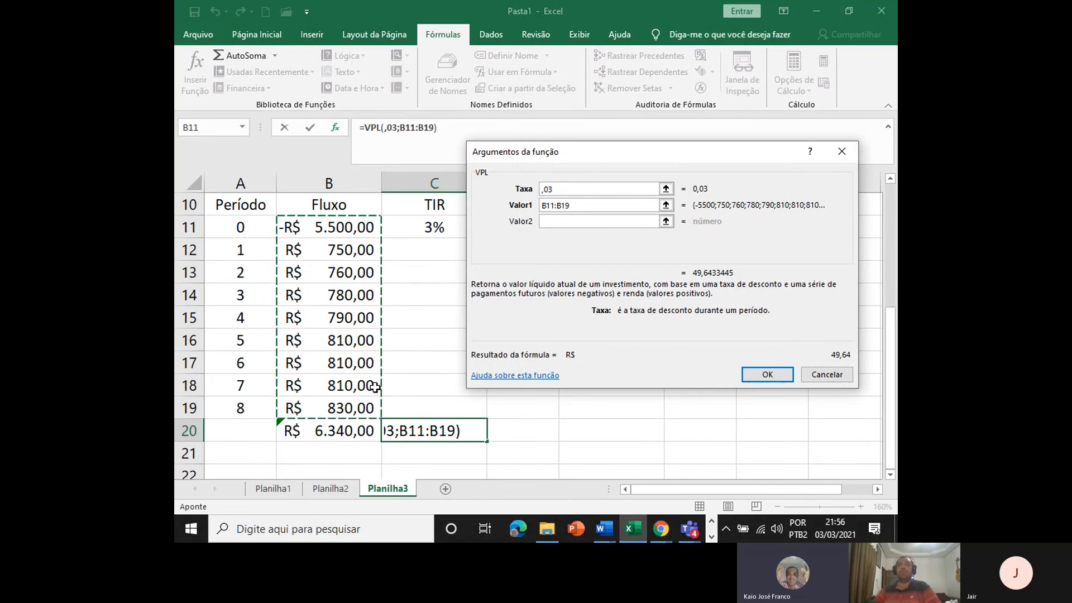
key("Return")
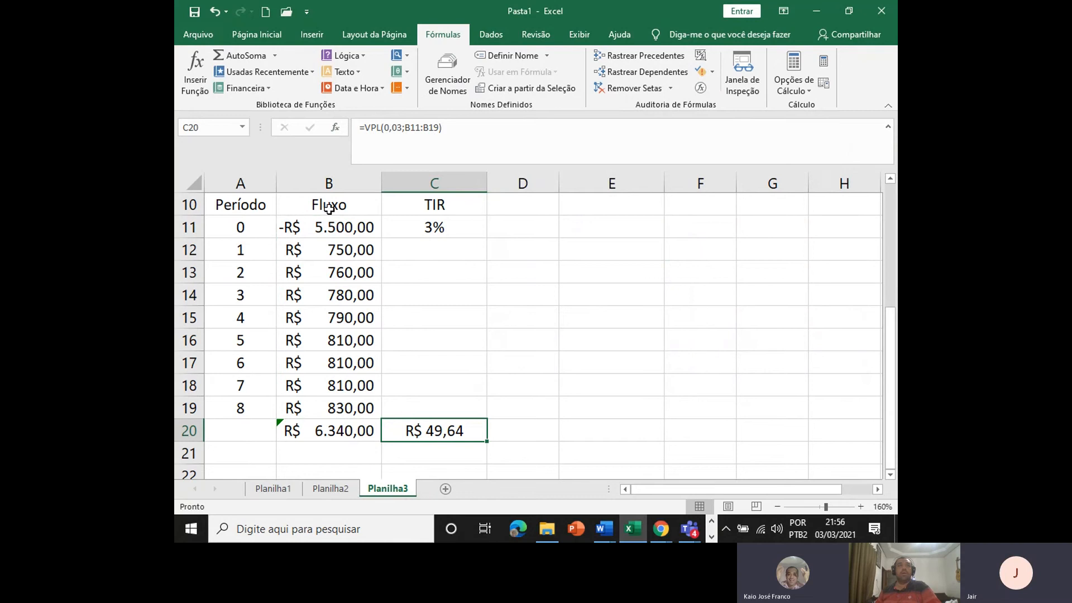
left_click(318, 226)
Clear cell C20 and restart the financial function VPL there with the Taxa argument set to ,03.
left_click(443, 426)
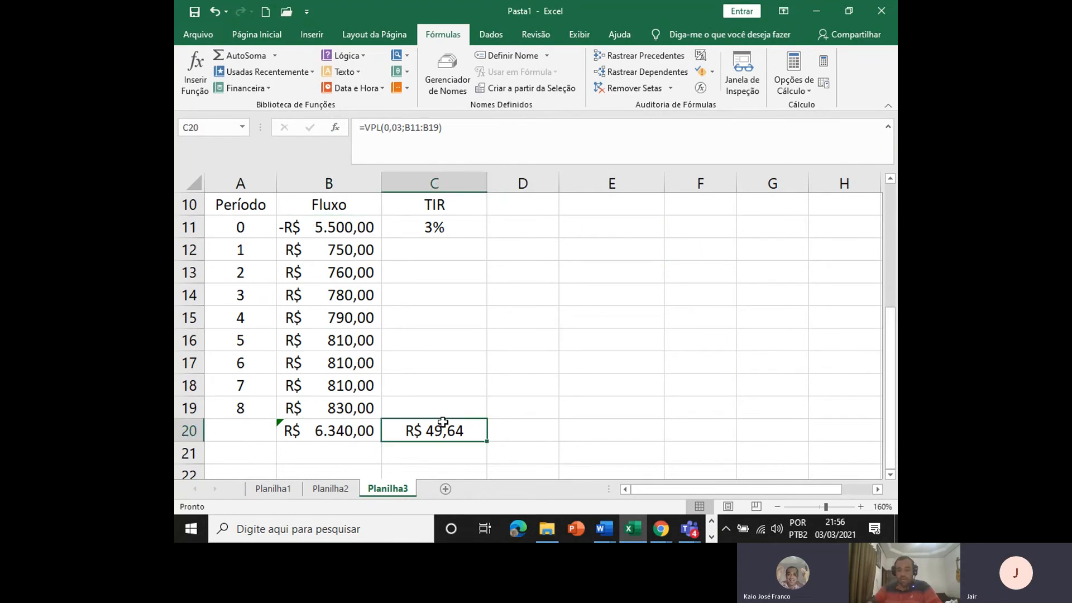
key("Delete")
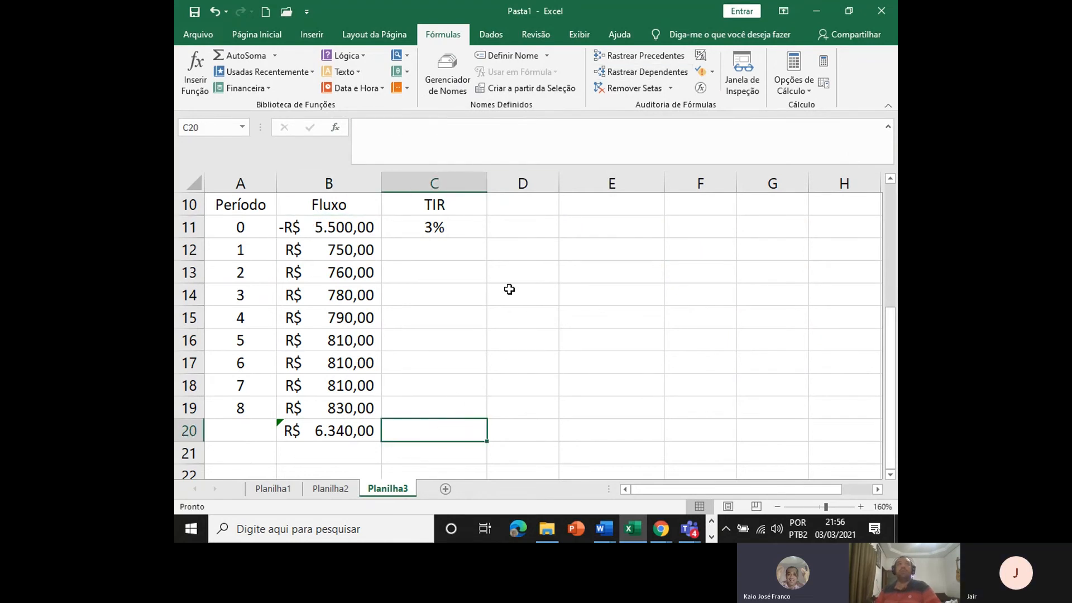
left_click(243, 88)
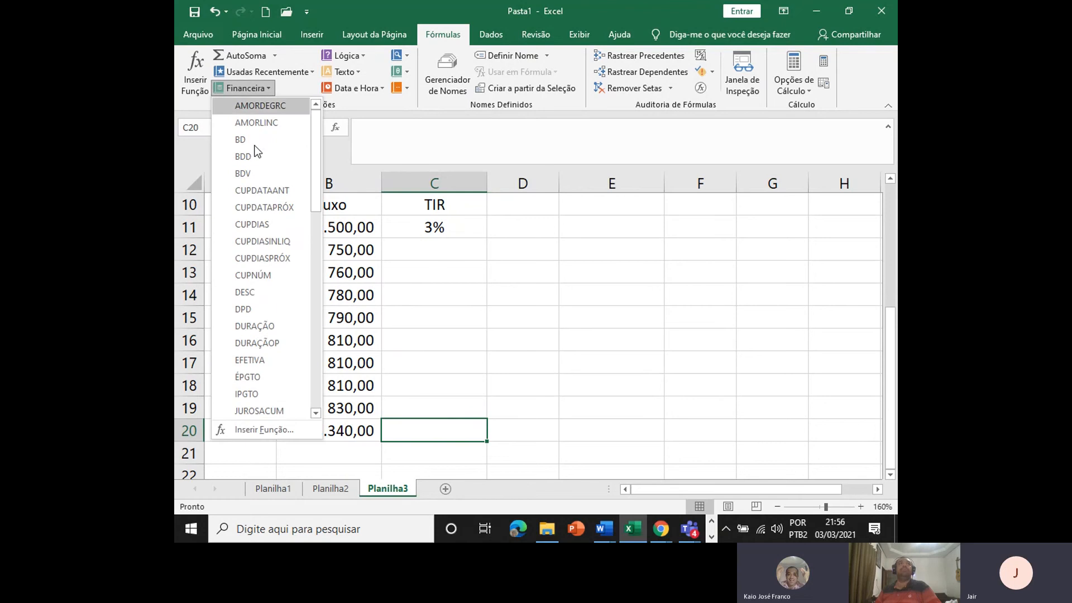
scroll(272, 264, "down", 4)
scroll(273, 264, "down", 2)
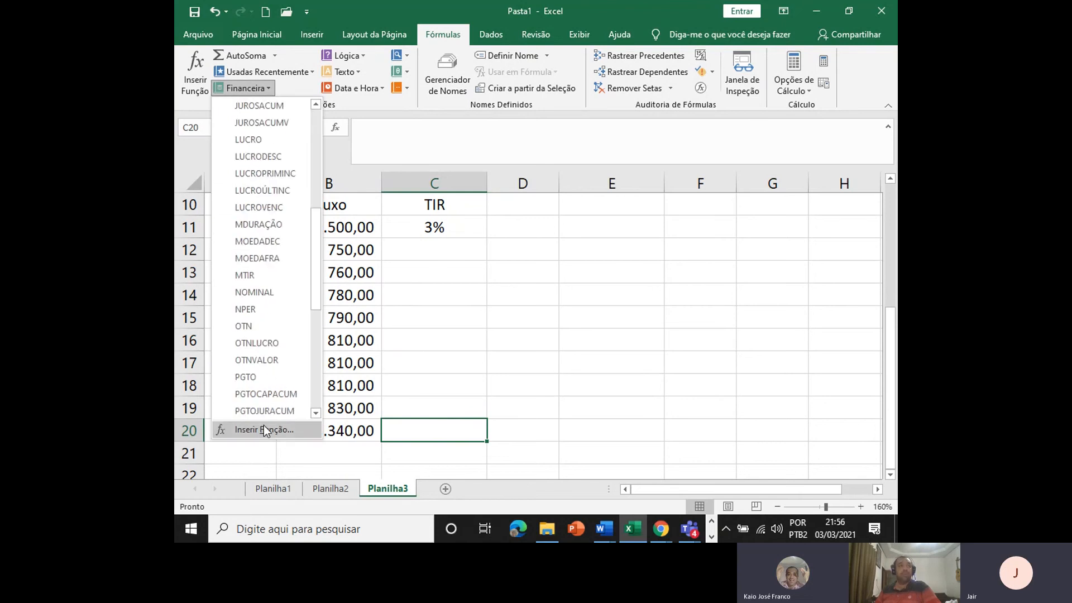
scroll(262, 356, "down", 4)
scroll(263, 362, "down", 2)
left_click(258, 375)
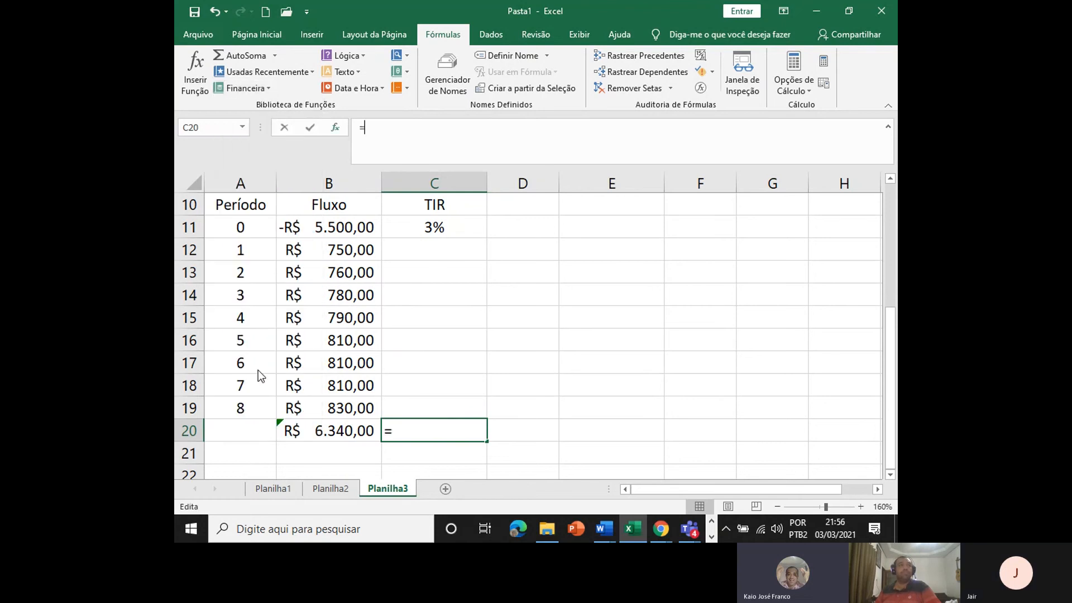
type(",03")
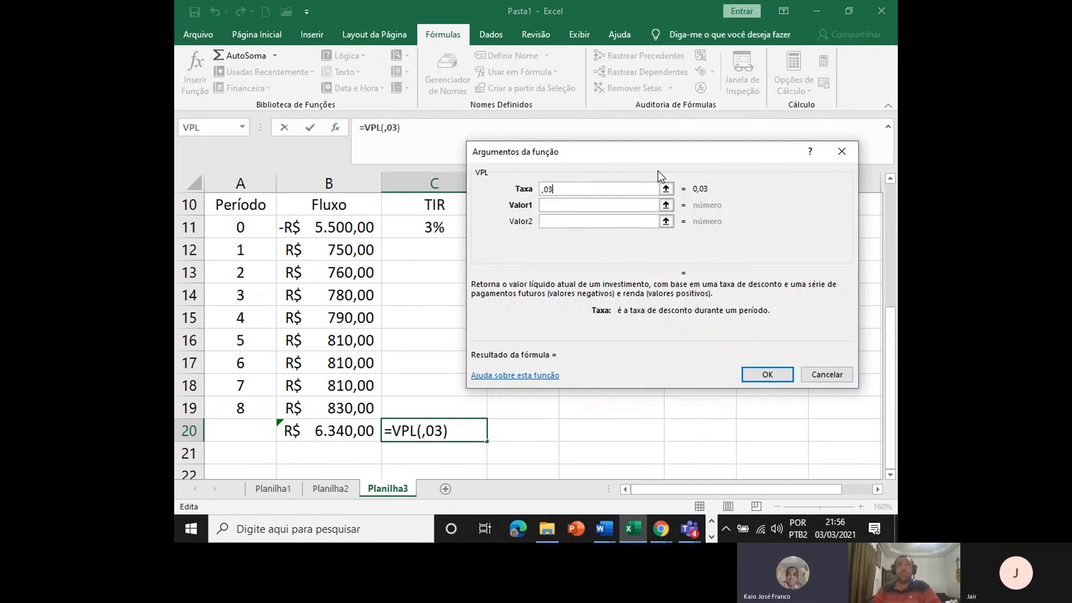
key("Tab")
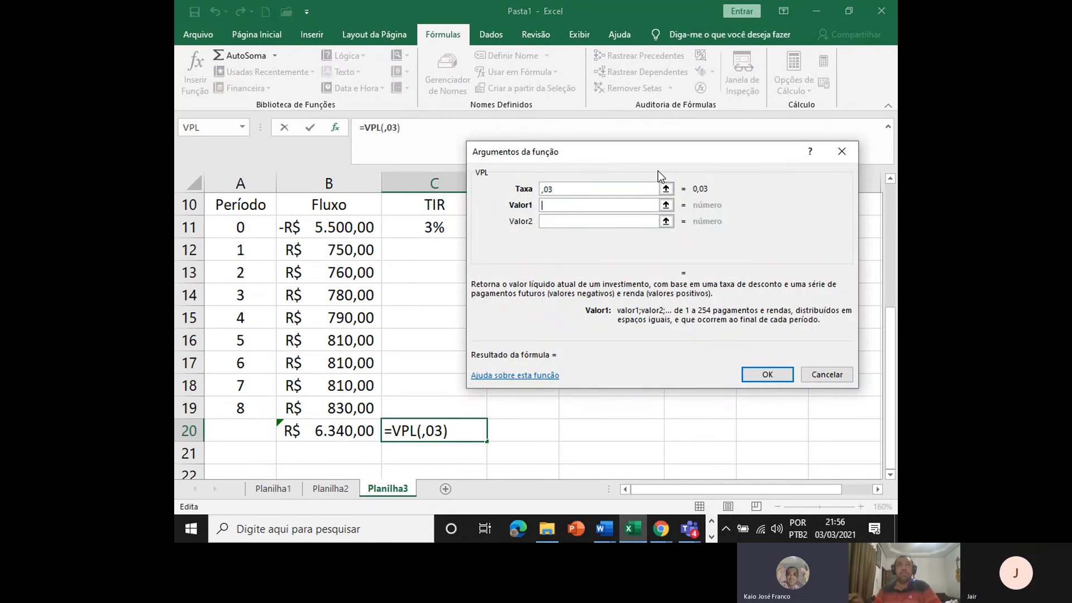
Fill the VPL arguments Valor1 to Valor9 with the individual cells B11 to B19 and confirm the formula in C20.
left_click(332, 224)
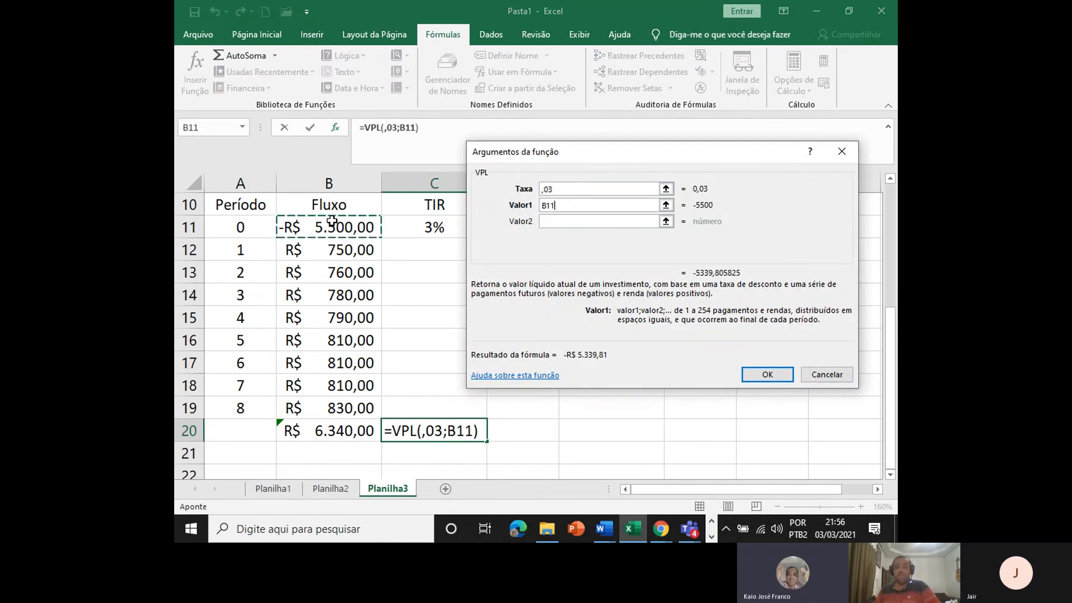
key("Tab")
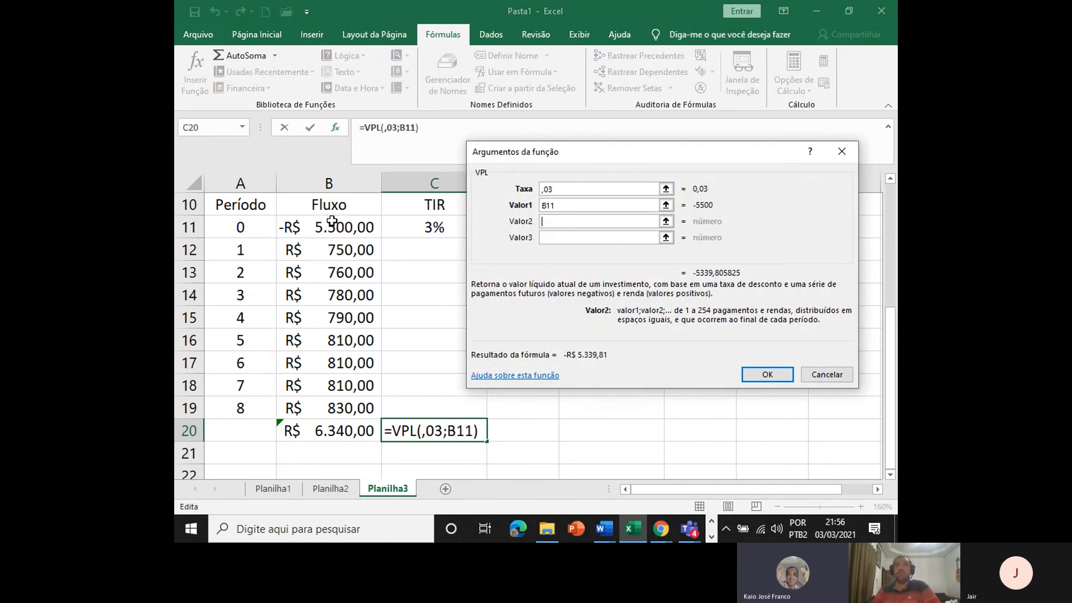
left_click(317, 251)
key("Tab")
left_click(314, 272)
key("Tab")
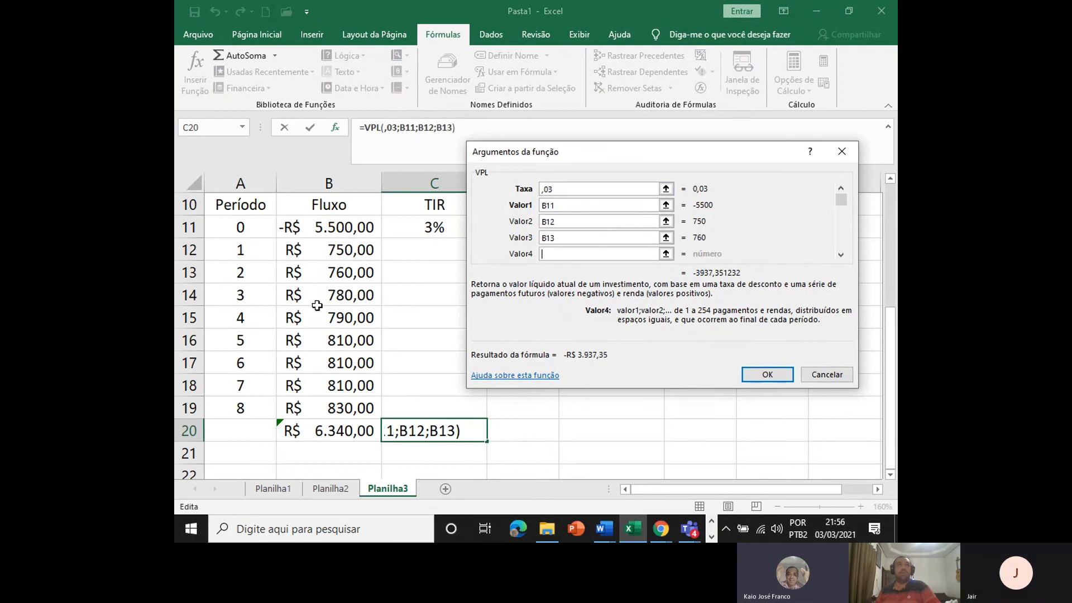
left_click(318, 302)
key("Tab")
left_click(312, 320)
key("Tab")
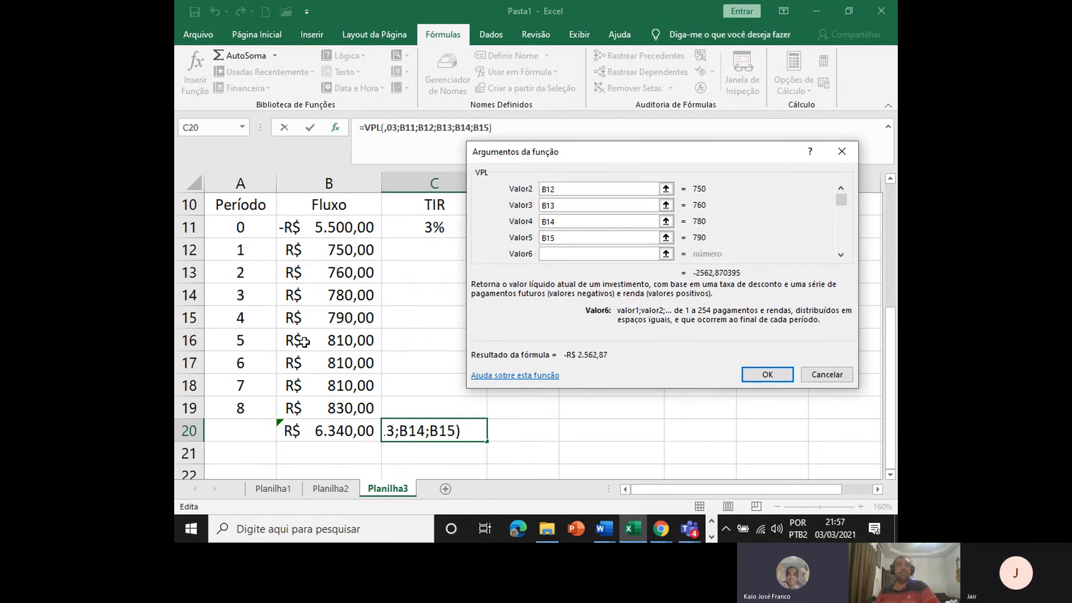
left_click(302, 342)
key("Tab")
left_click(299, 364)
key("Tab")
left_click(293, 385)
key("Tab")
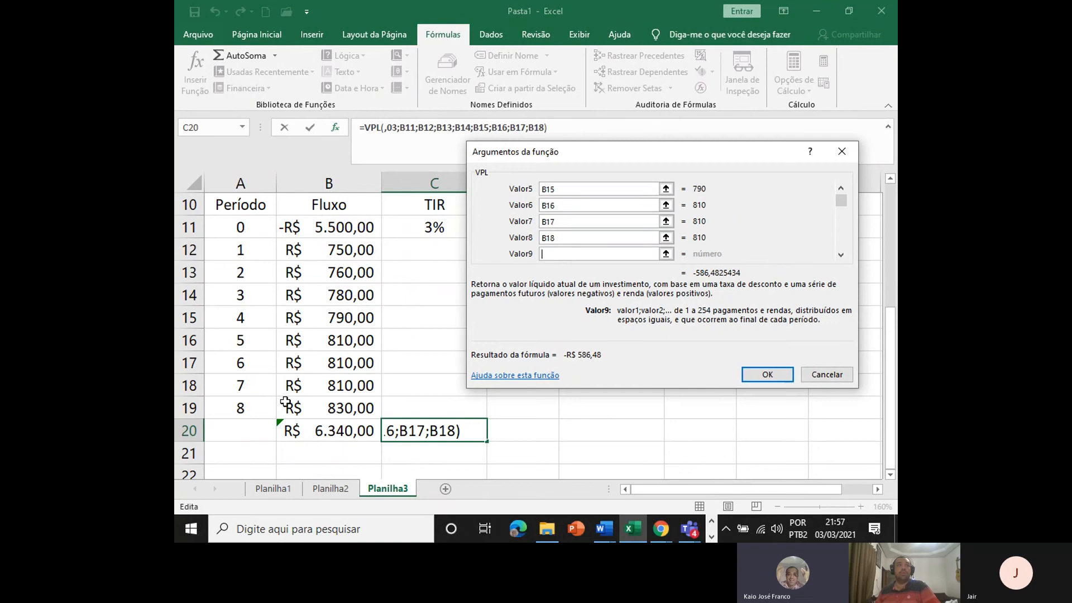
left_click(285, 402)
key("Tab")
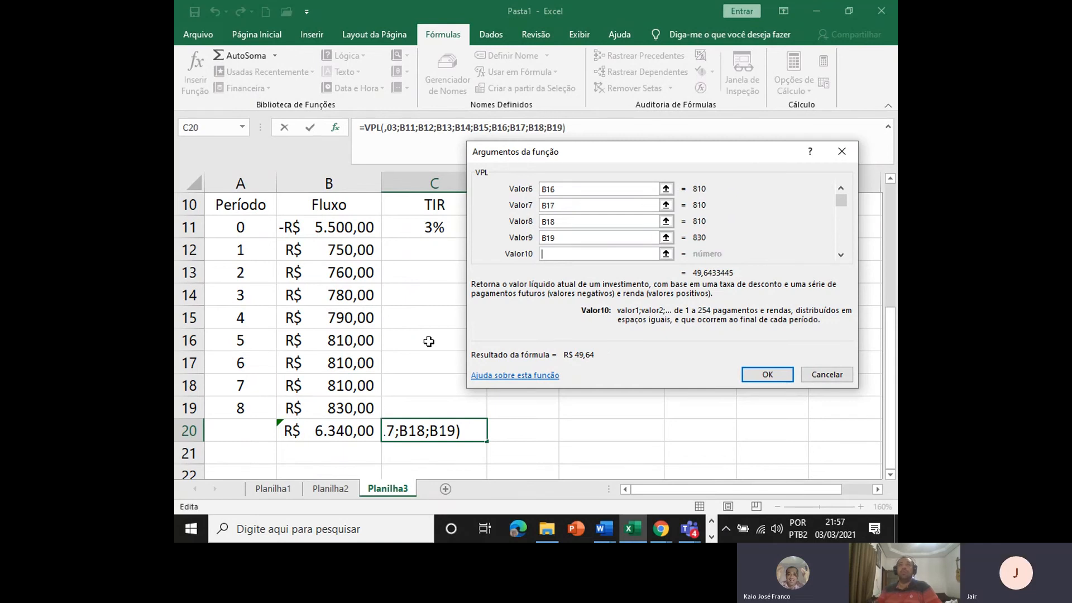
key("Return")
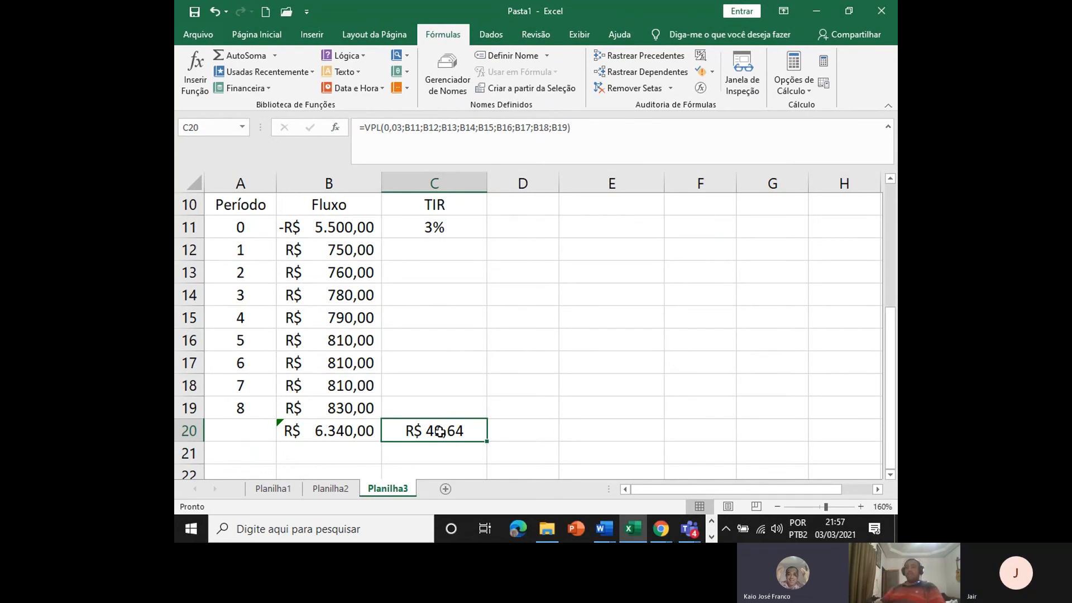
Review the Fluxo cells and the VPL formula in C20 against exercise 2 in the Word document.
left_click(344, 221)
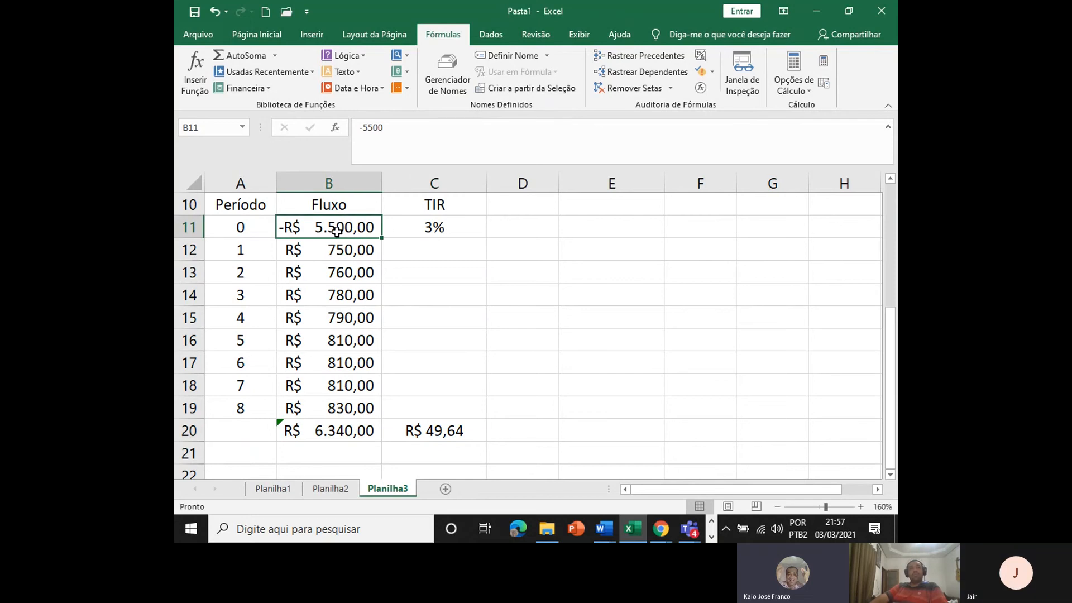
left_click_drag(339, 229, 344, 341)
left_click(439, 422)
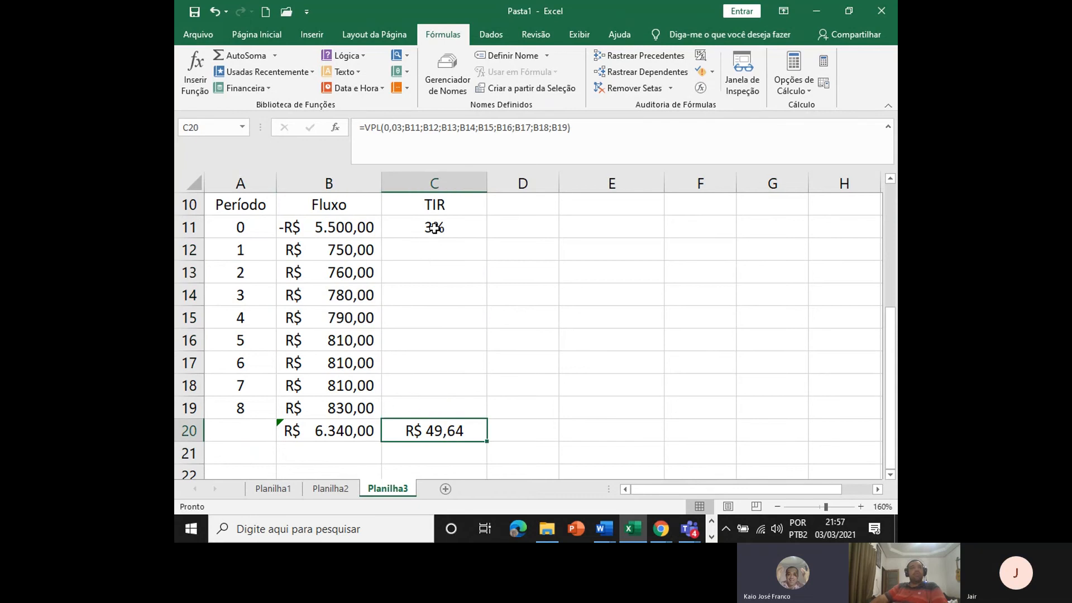
key("alt+Tab")
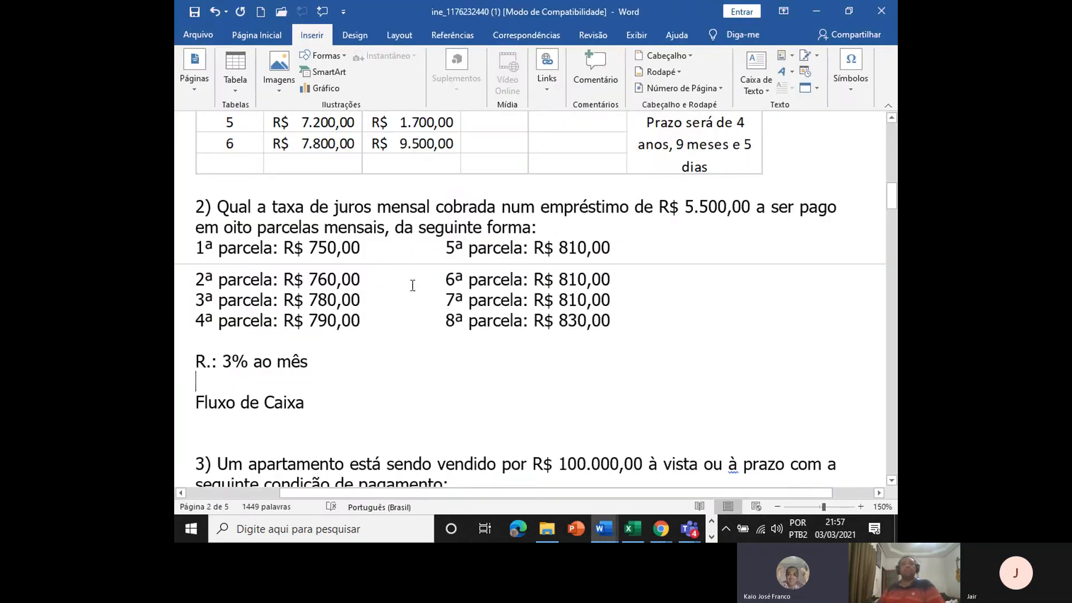
key("alt+Tab")
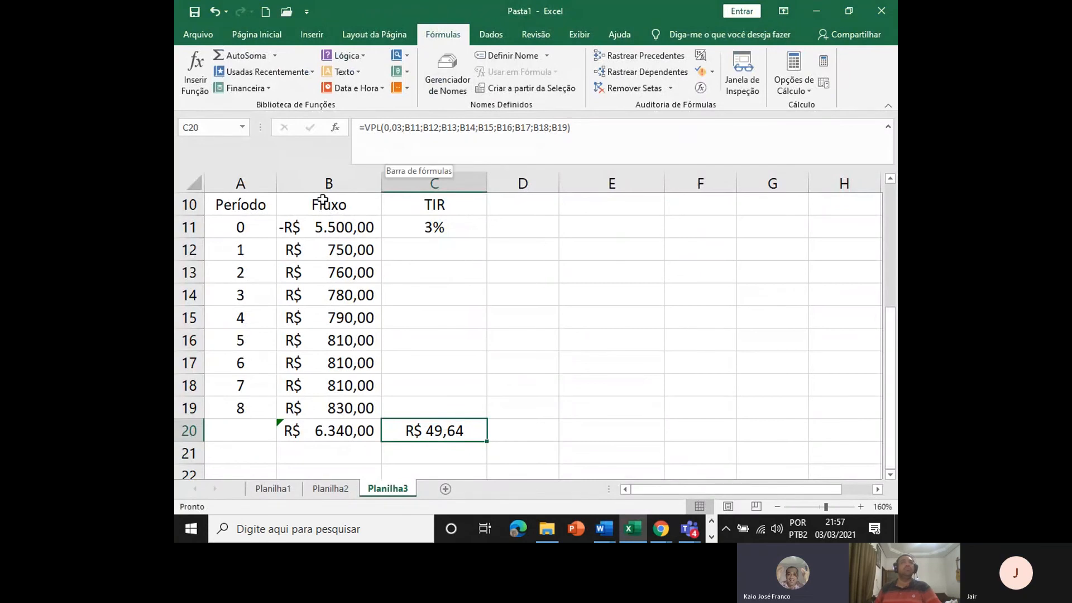
Remove the minus sign from the loan amount in B11, and check the TIR formula in C11 and VPL formula in C20.
left_click(307, 230)
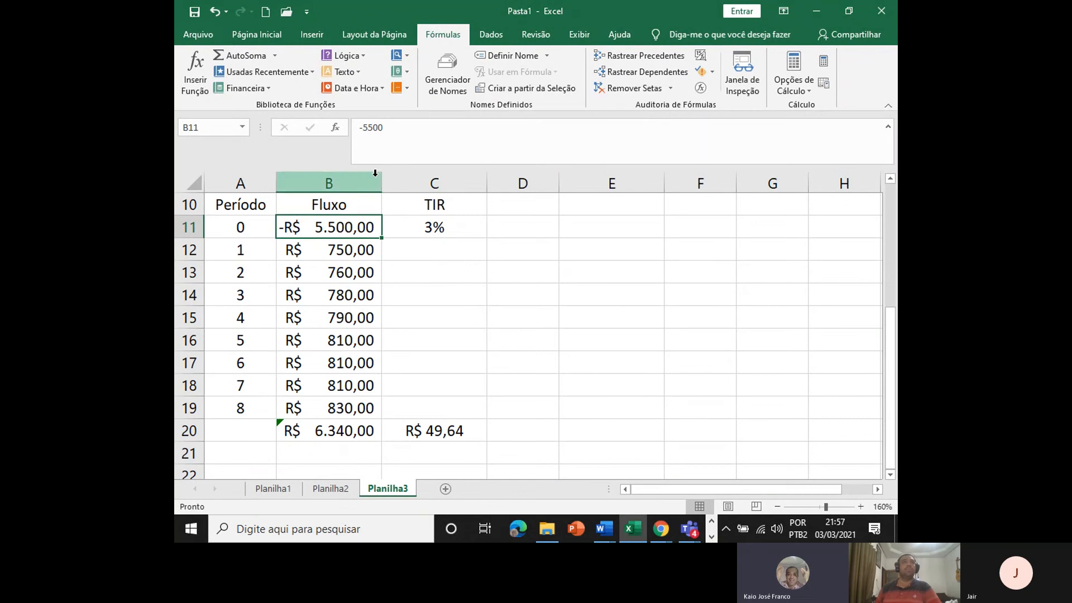
left_click(363, 129)
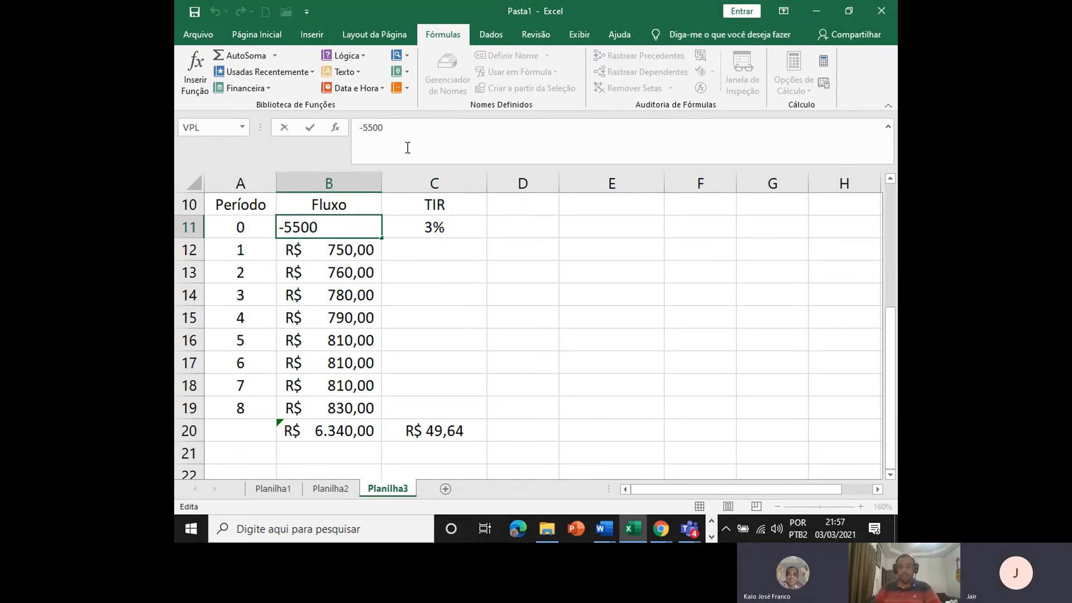
key("BackSpace")
key("Return")
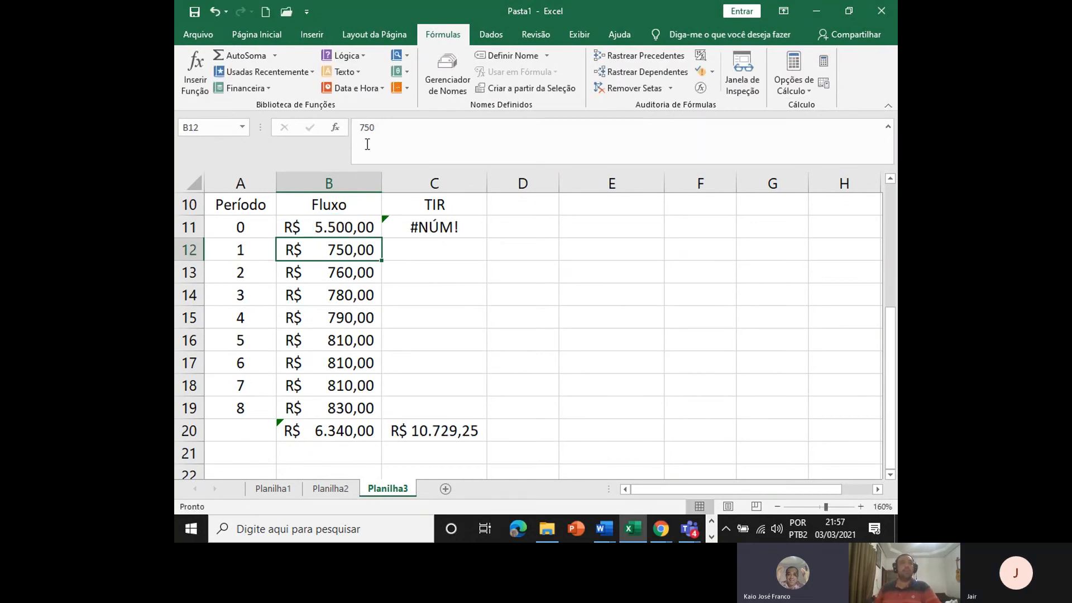
left_click(437, 225)
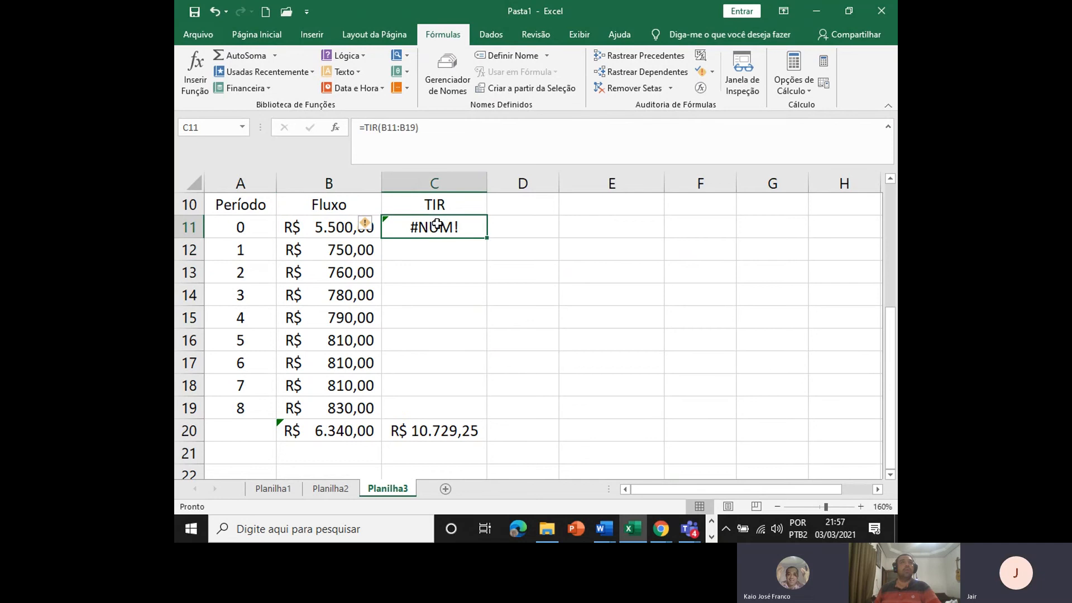
left_click(435, 429)
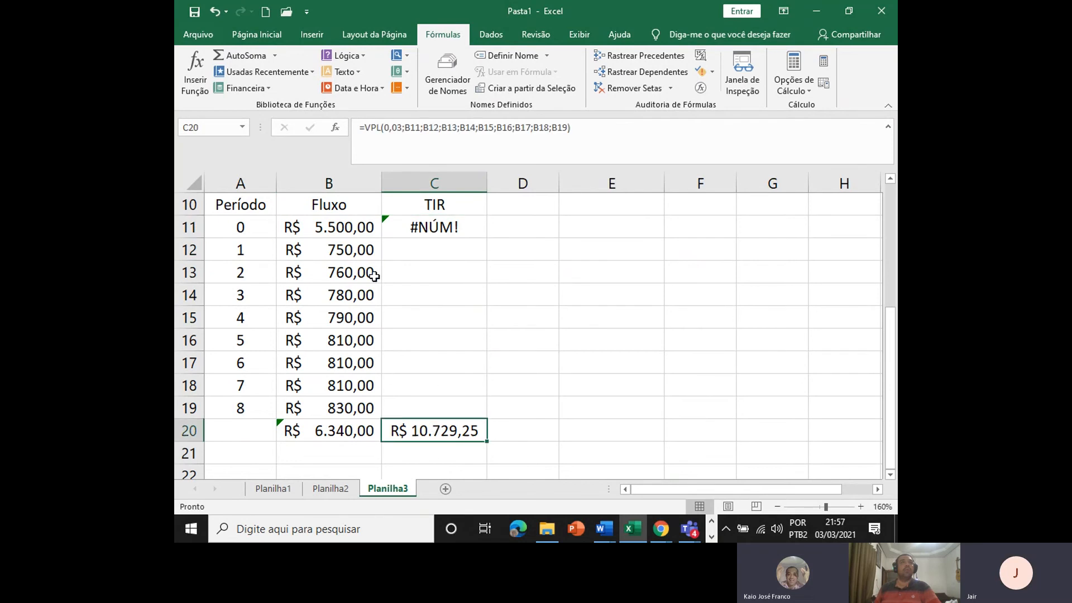
left_click(433, 224)
left_click(318, 232)
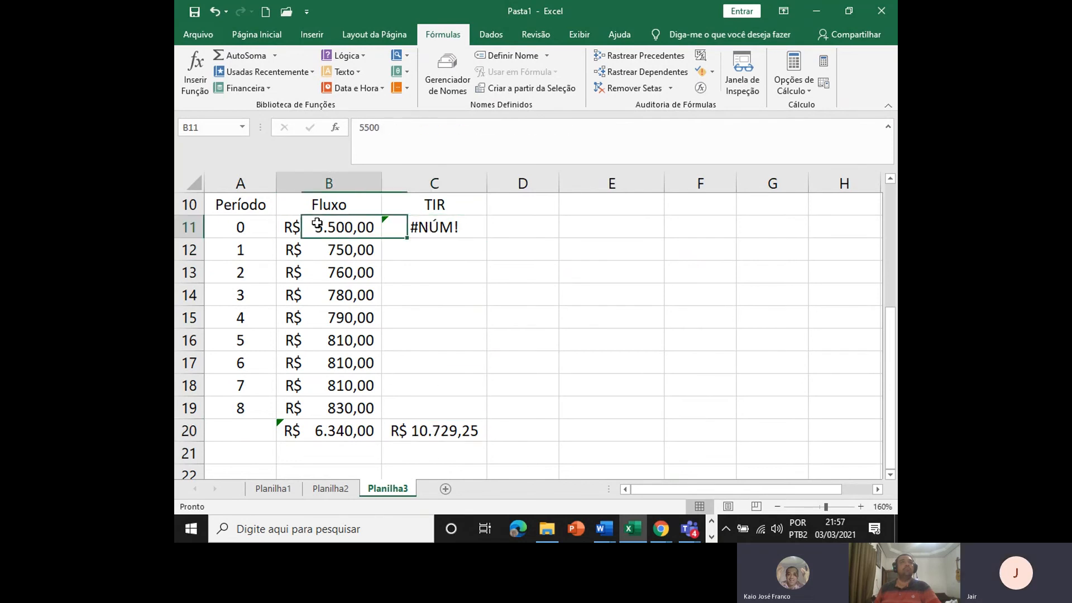
left_click(350, 434)
Replace B11 with B20 as the first value in C20's VPL formula, and check the TIR formula in C11.
left_click(437, 430)
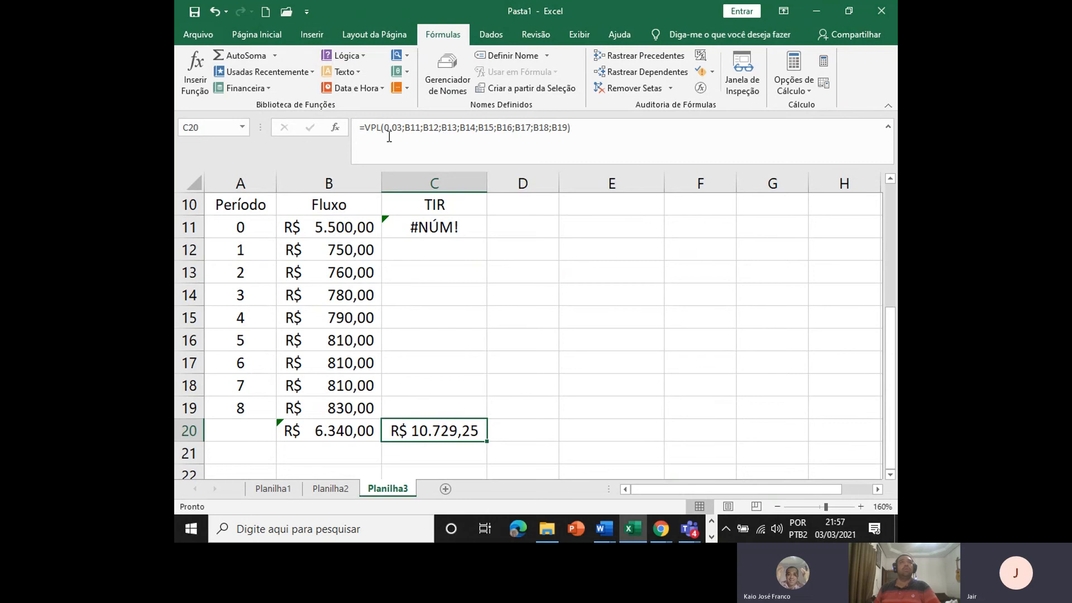
left_click(408, 124)
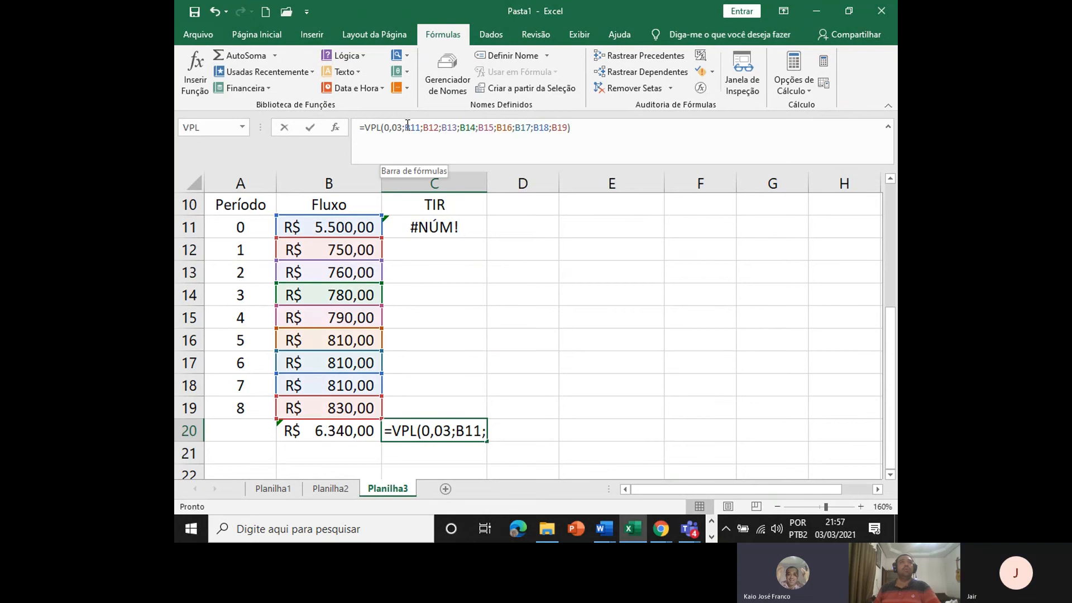
left_click_drag(415, 126, 411, 127)
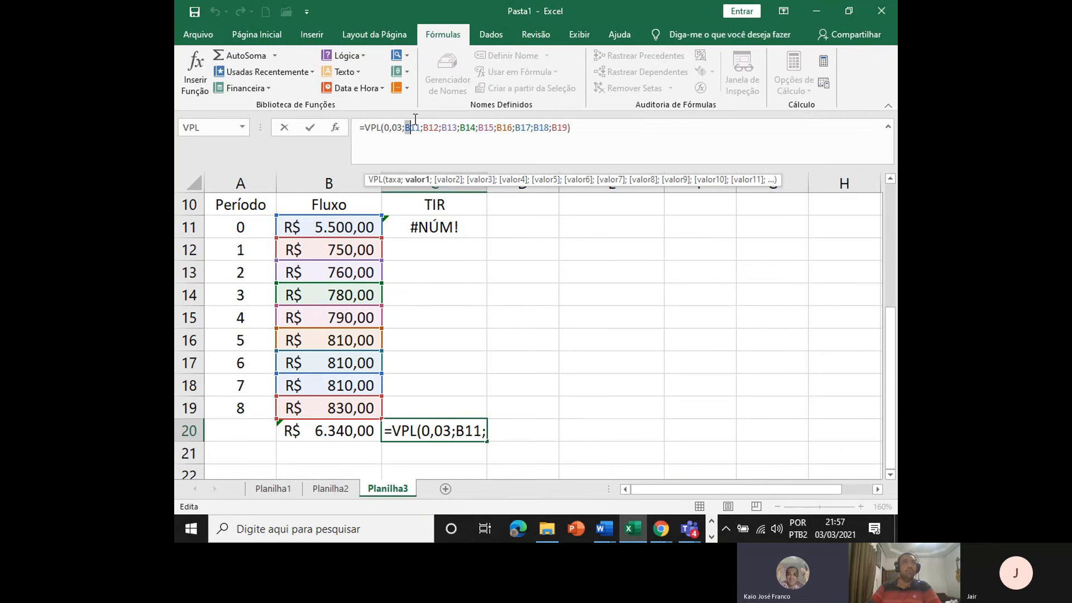
left_click(416, 120)
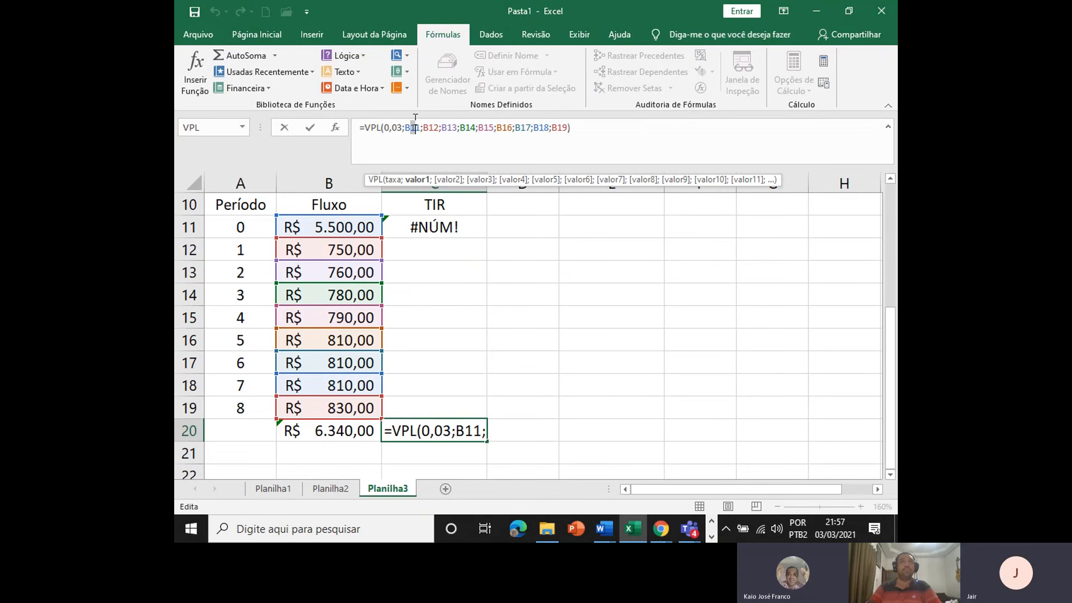
type("20")
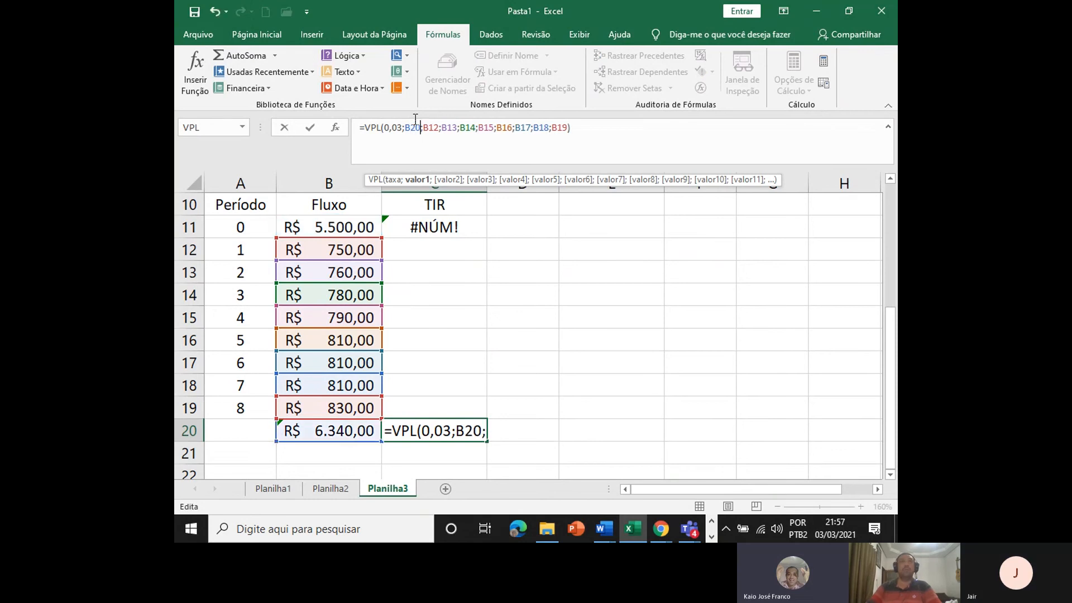
key("Return")
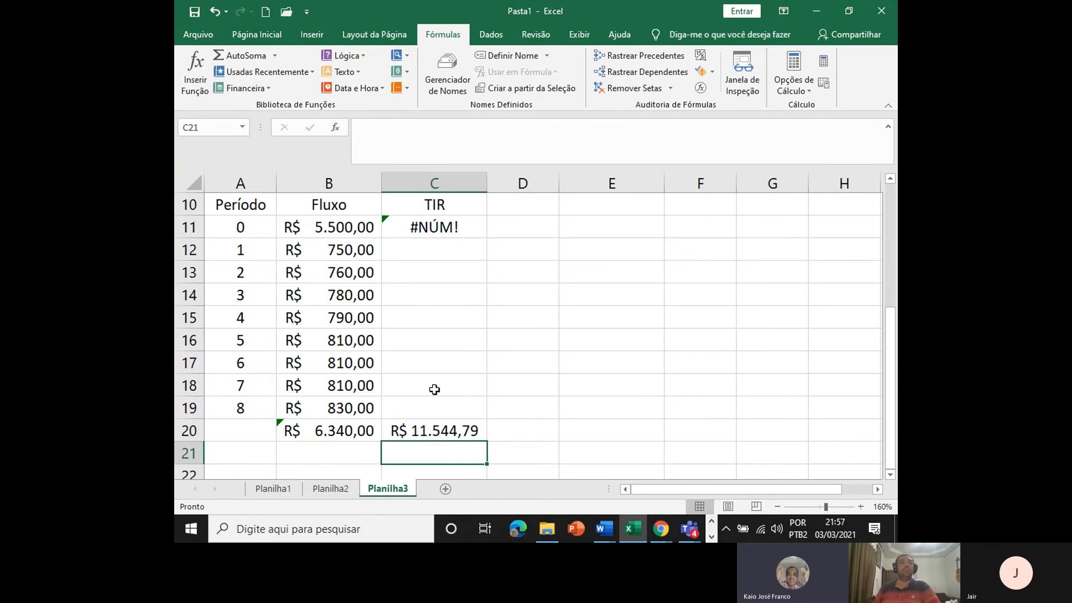
left_click(430, 435)
left_click(417, 223)
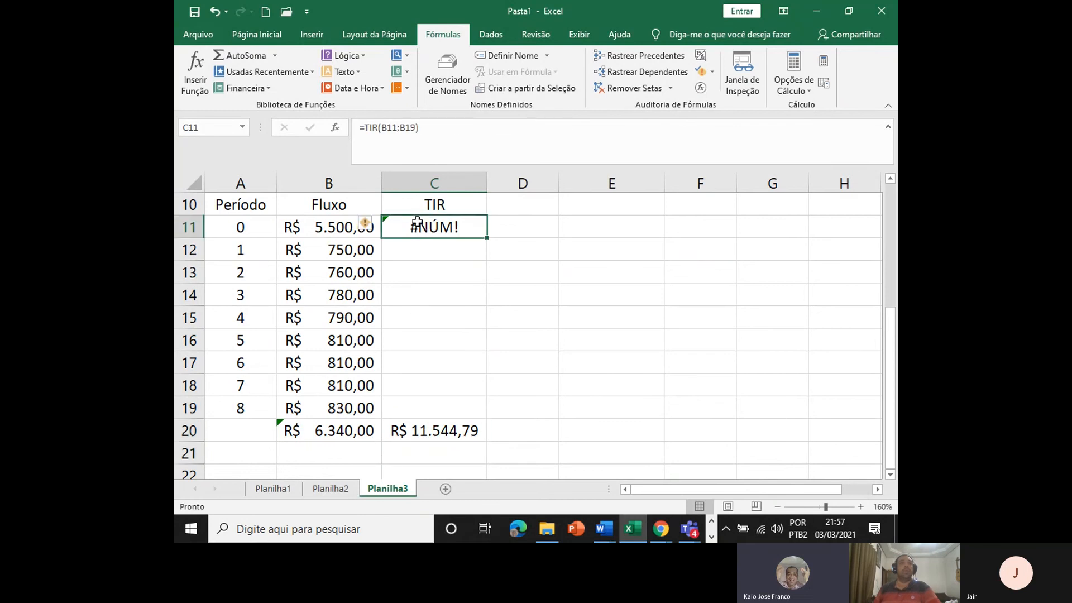
Try to add a negative reference to C20 at the start of B20's SOMA formula, and undo the change.
left_click(435, 429)
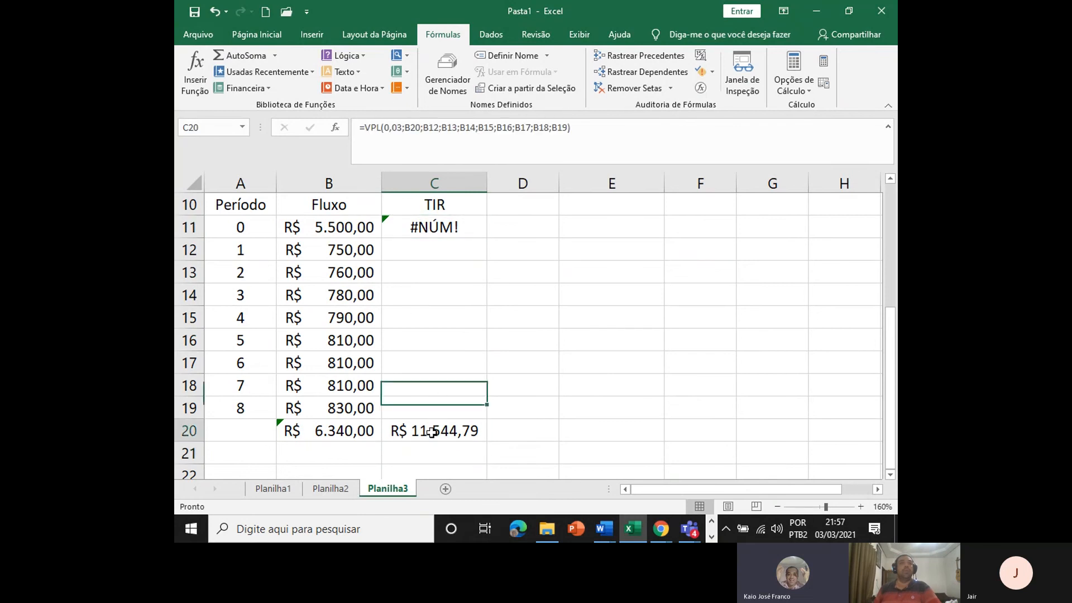
left_click(306, 427)
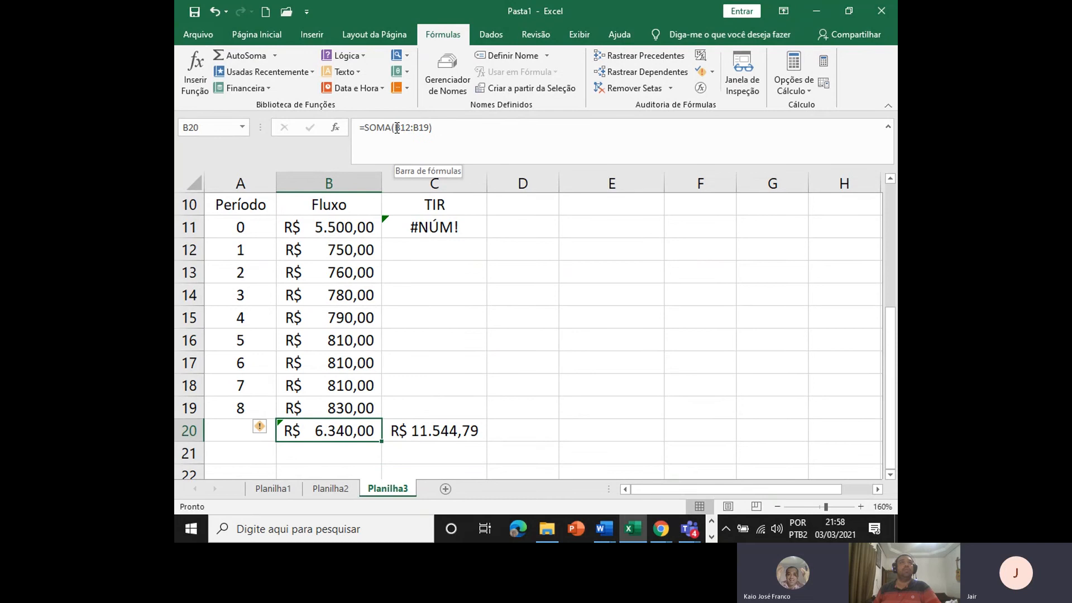
left_click(397, 127)
left_click(420, 431)
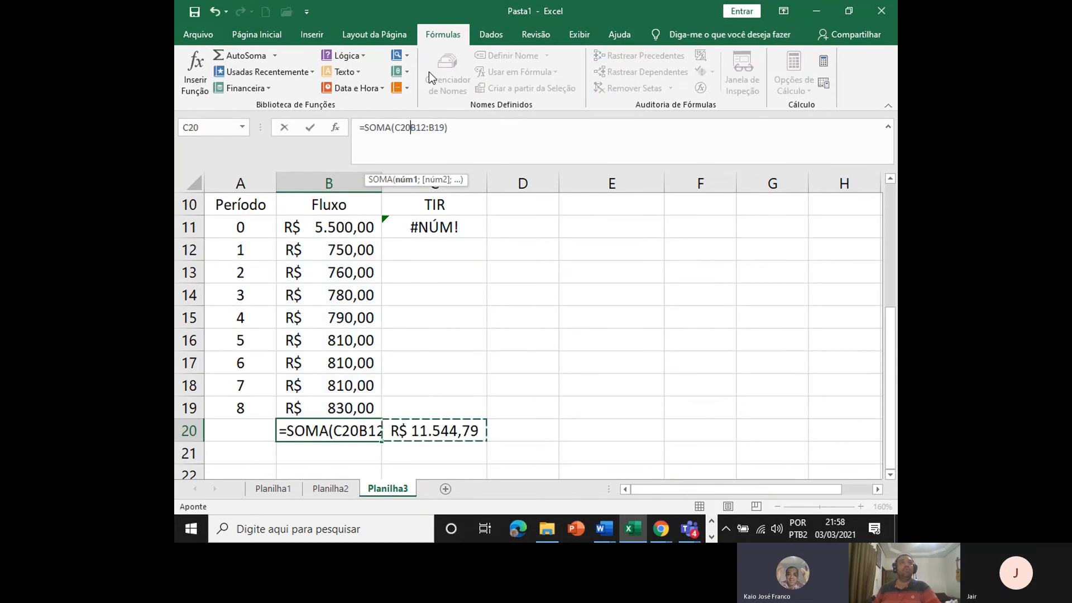
left_click(396, 128)
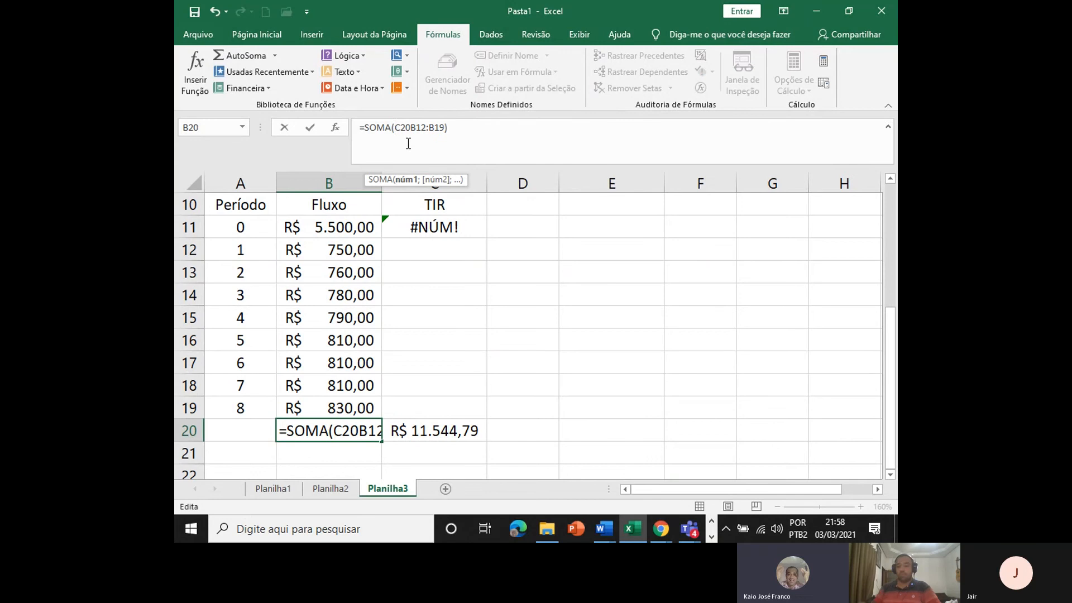
type("-")
key("Return")
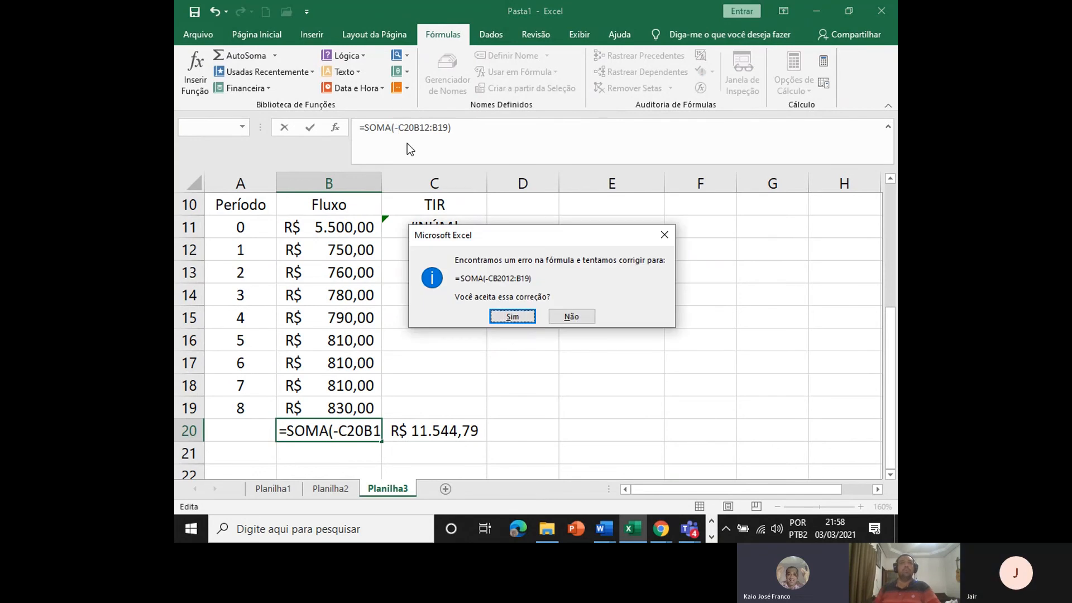
key("Return")
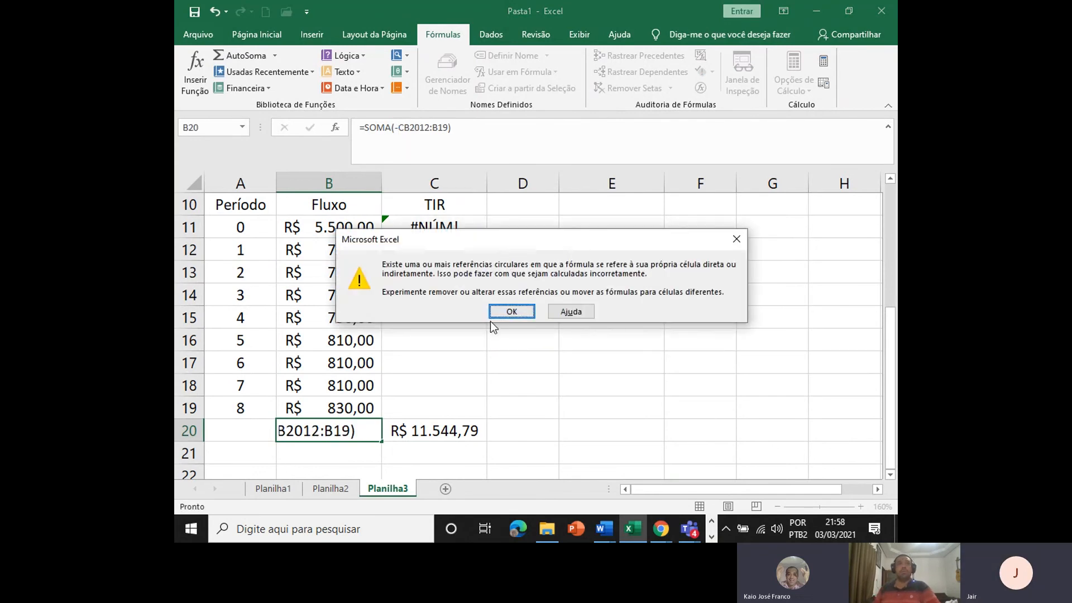
left_click(501, 312)
left_click(405, 431)
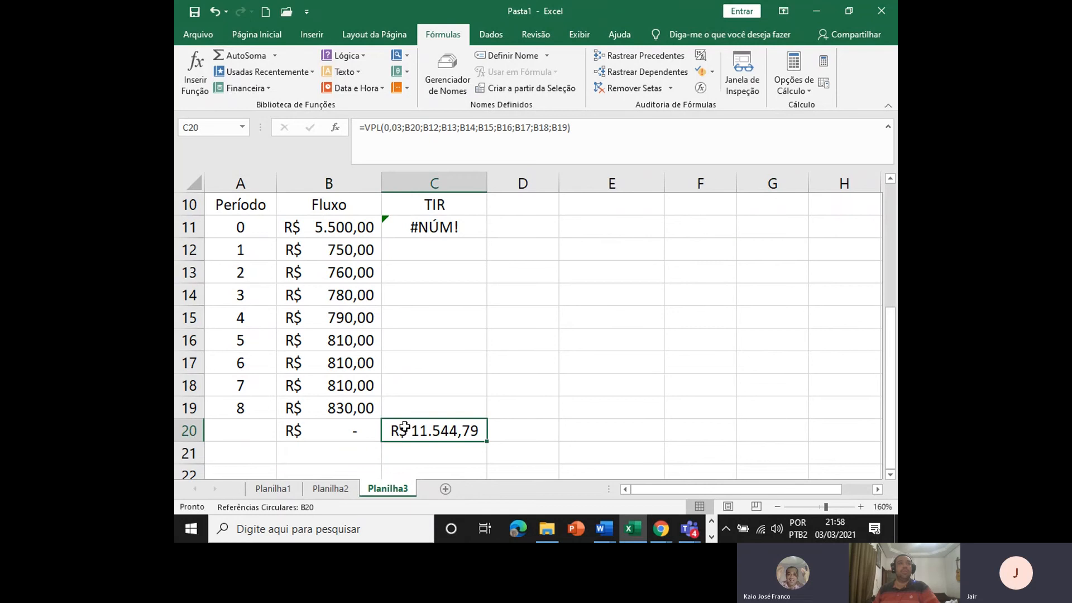
key("ctrl+z")
Put a minus sign before B20 in C20's VPL formula, and check the SOMA formula in B20 and TIR formula in C11.
left_click(411, 439)
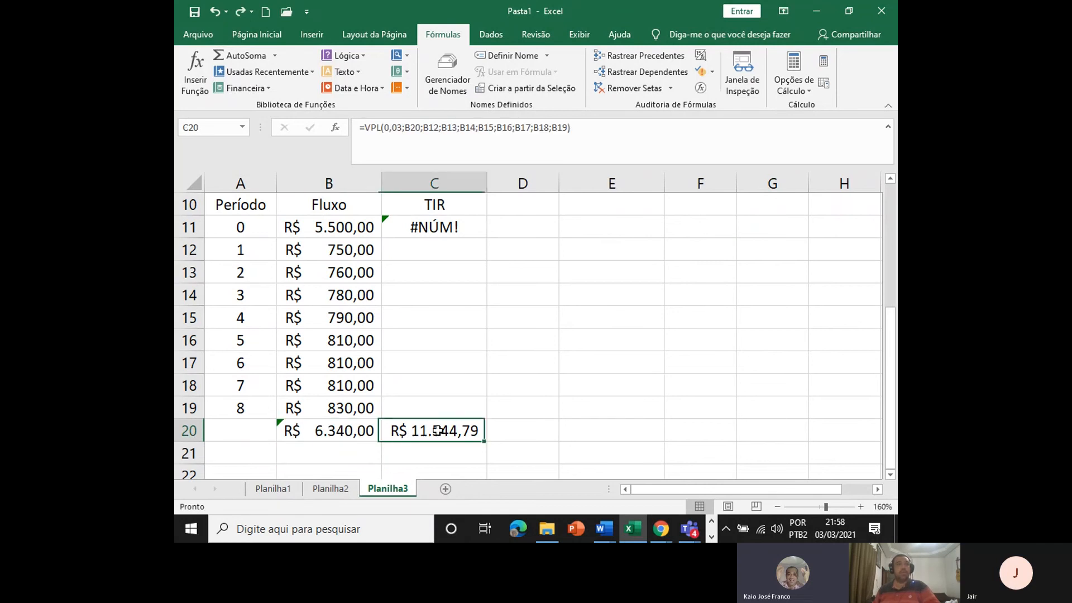
left_click(406, 122)
type("-")
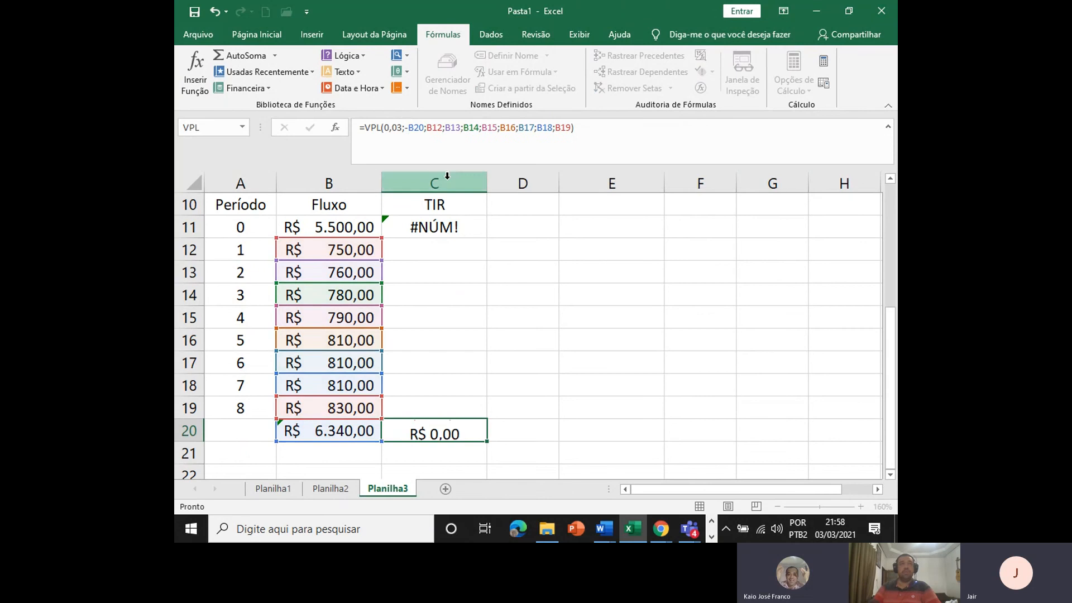
key("Return")
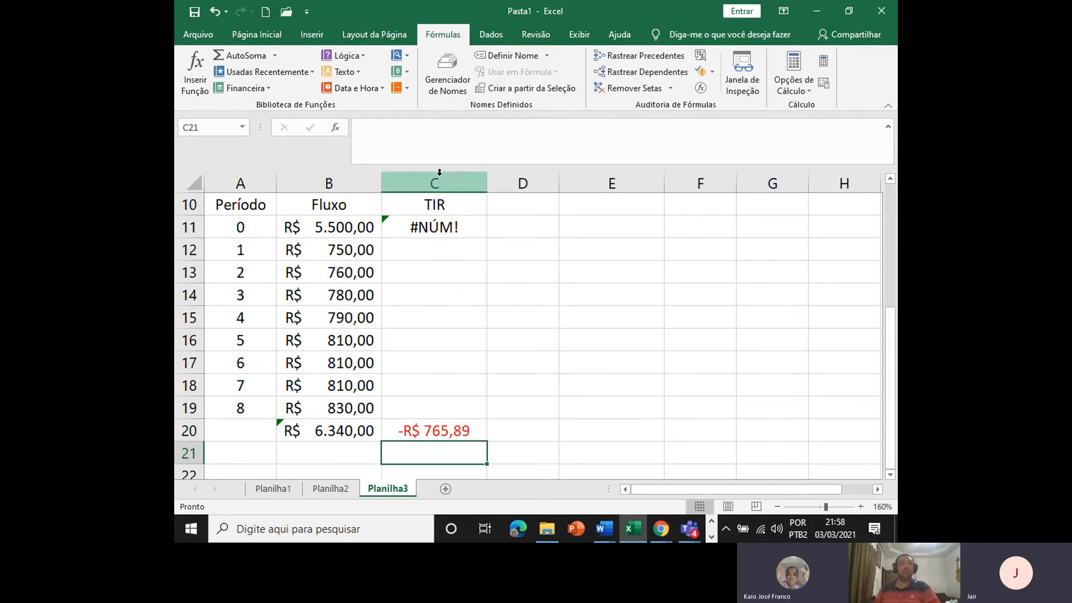
left_click(445, 434)
left_click(323, 431)
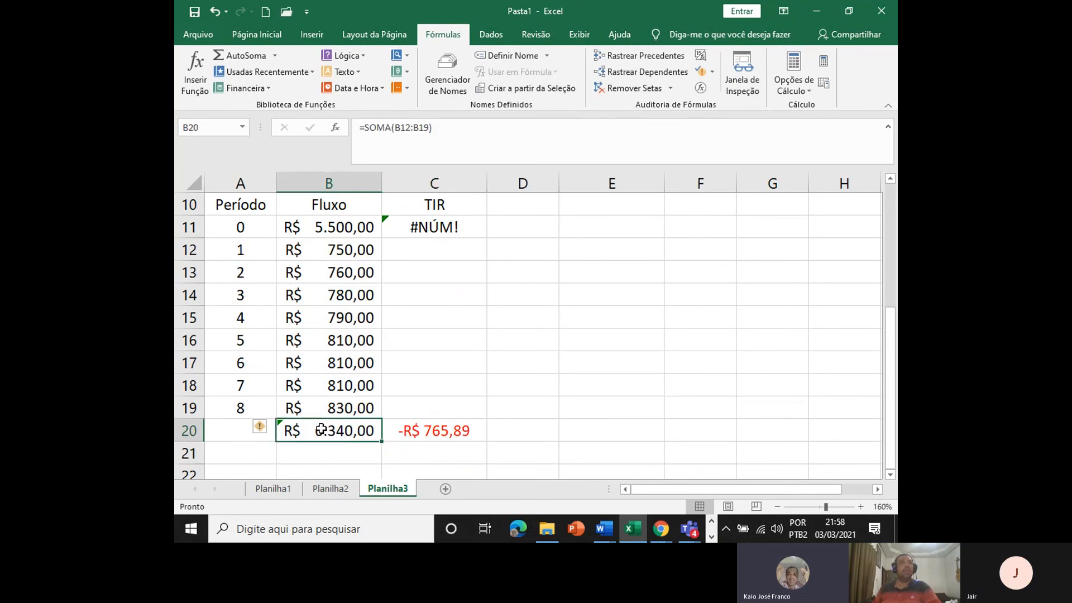
left_click(427, 427)
left_click_drag(440, 223, 436, 347)
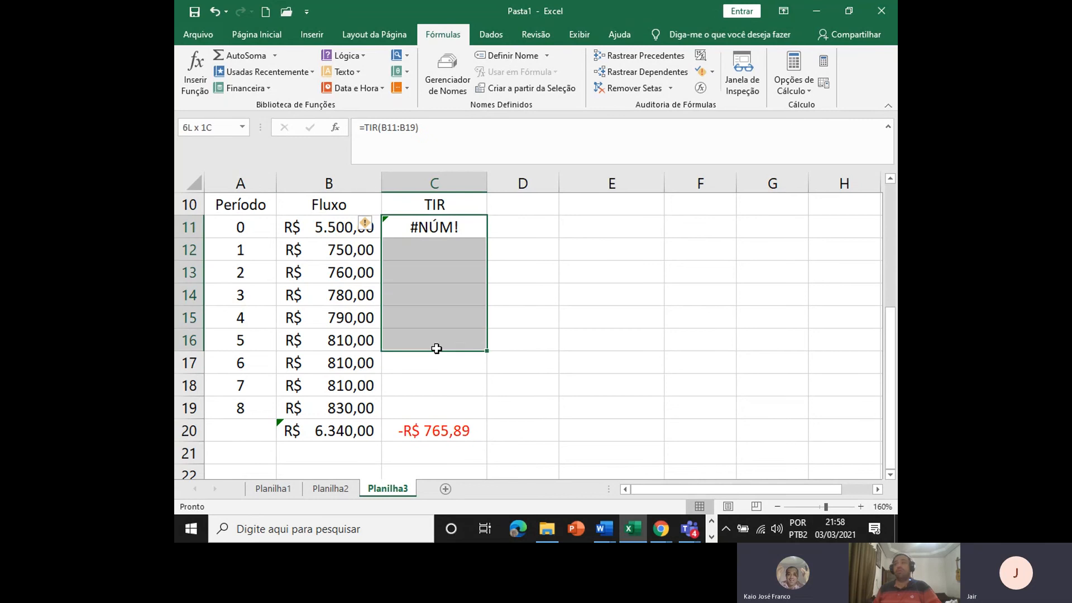
Switch to the Word document and reread exercise 2's question, R$ 5.500,00 loan amount and 3% monthly answer.
key("alt+Tab")
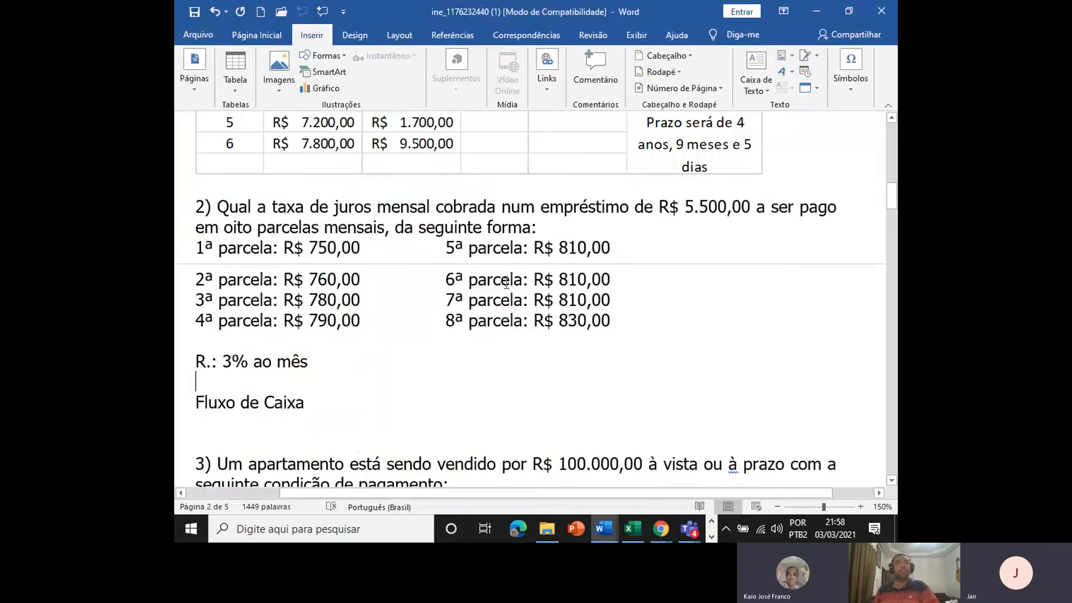
scroll(239, 359, "down", 1)
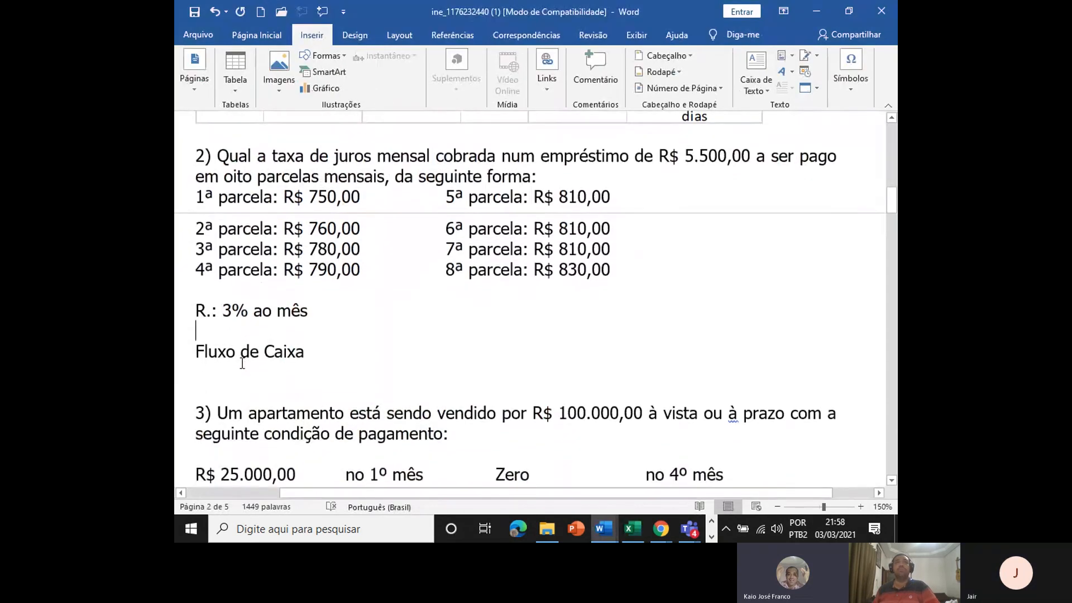
scroll(241, 362, "up", 1)
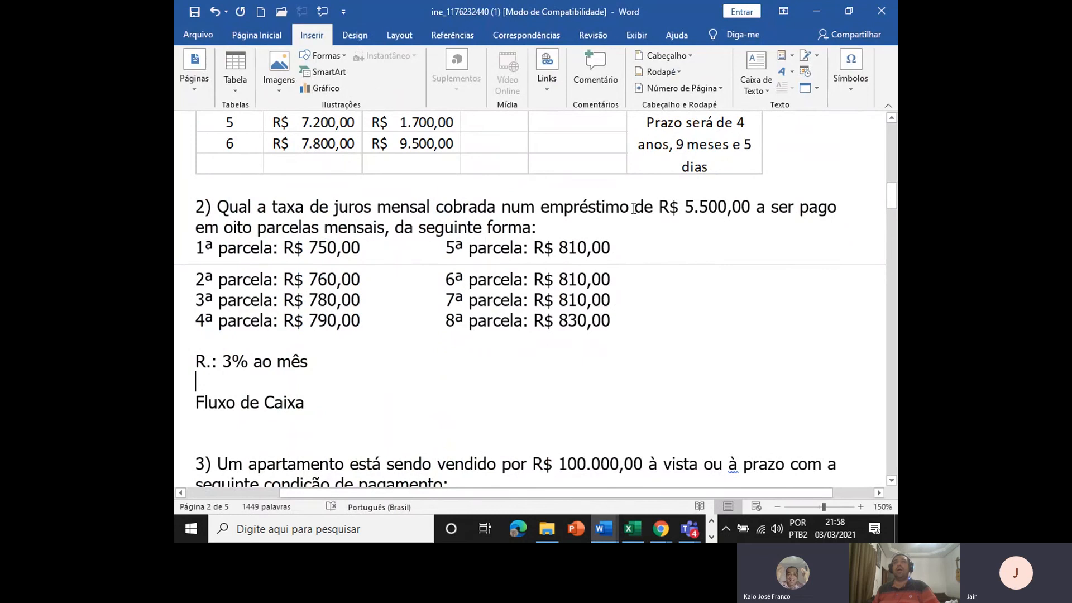
left_click_drag(636, 208, 771, 208)
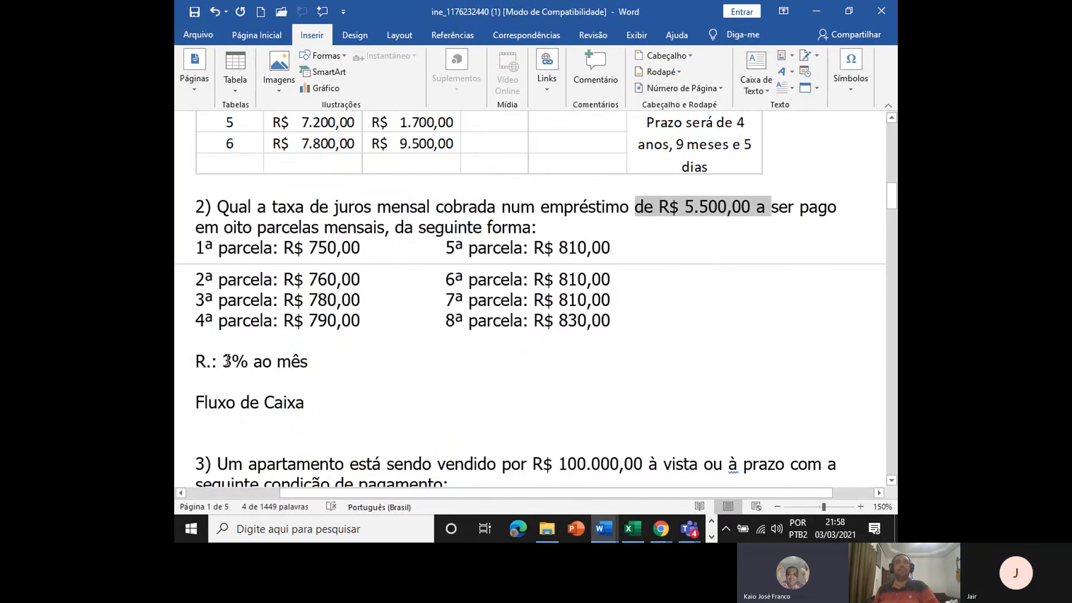
left_click_drag(226, 361, 308, 362)
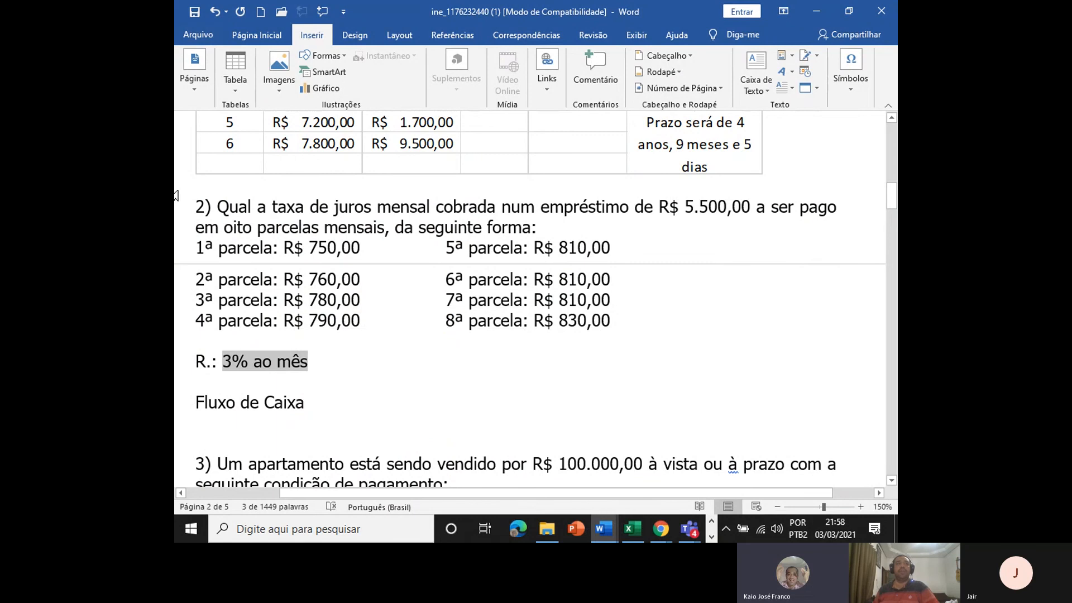
left_click_drag(217, 208, 327, 229)
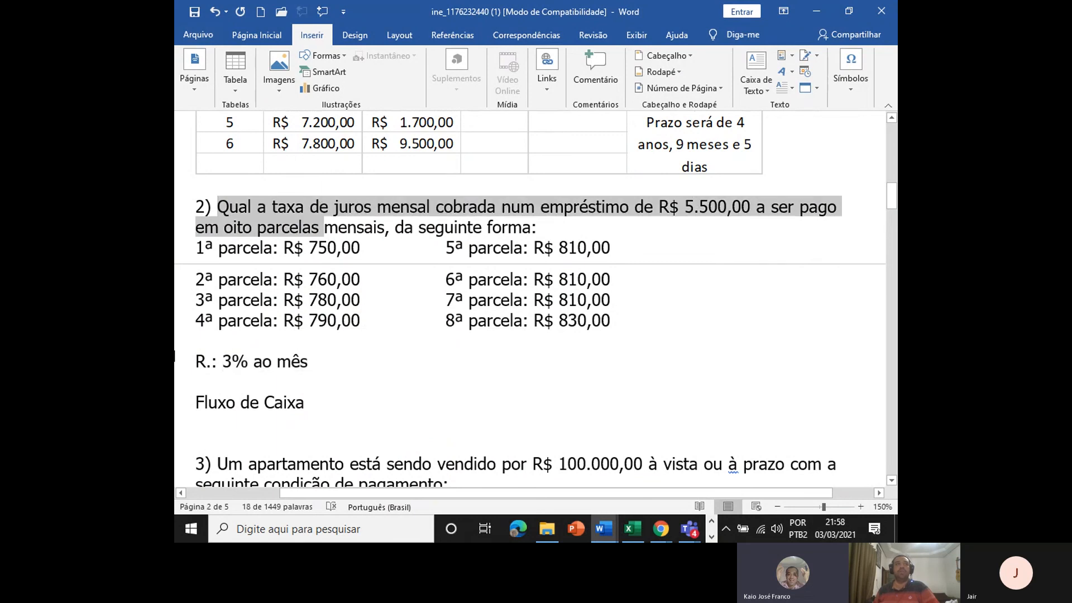
scroll(501, 333, "down", 1)
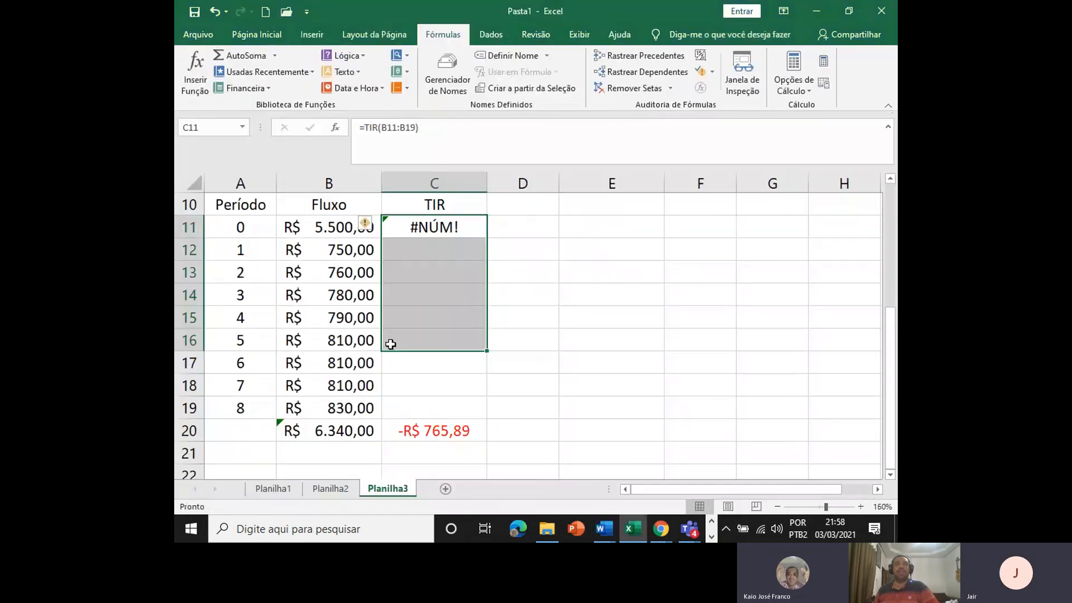
Glance back at the Excel cash flows, and read exercise 3 about the apartment's payment conditions in the Word document.
key("alt+Tab")
key("alt+Tab")
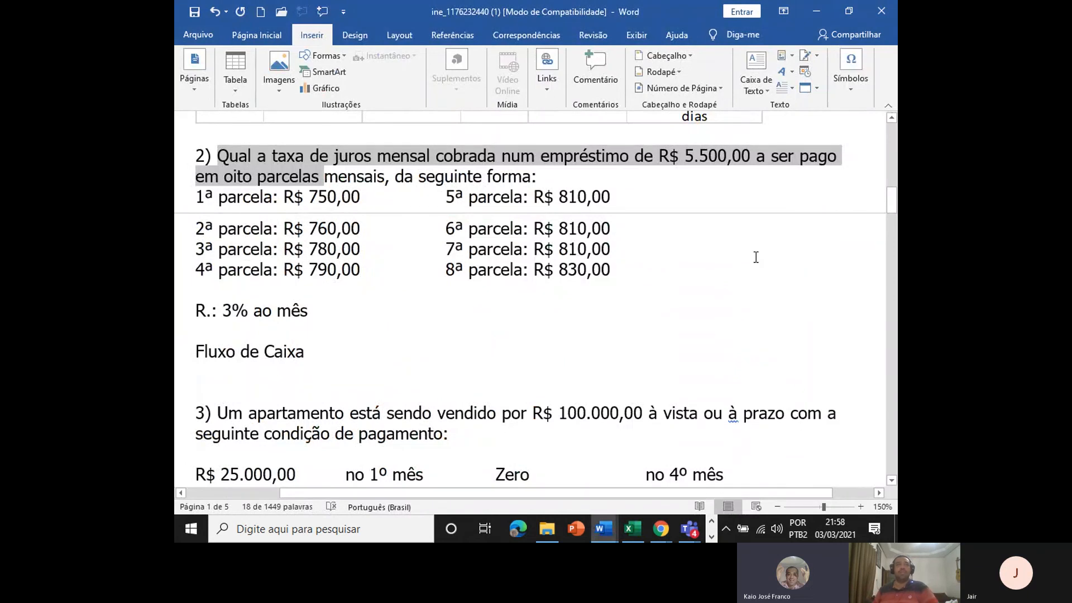
scroll(630, 163, "down", 1)
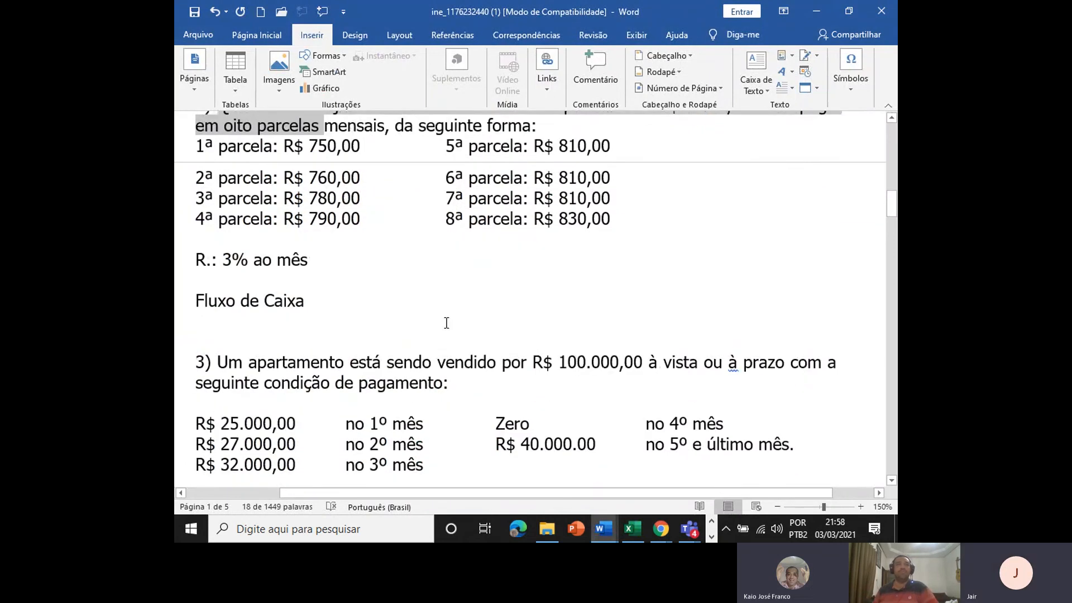
scroll(449, 333, "down", 2)
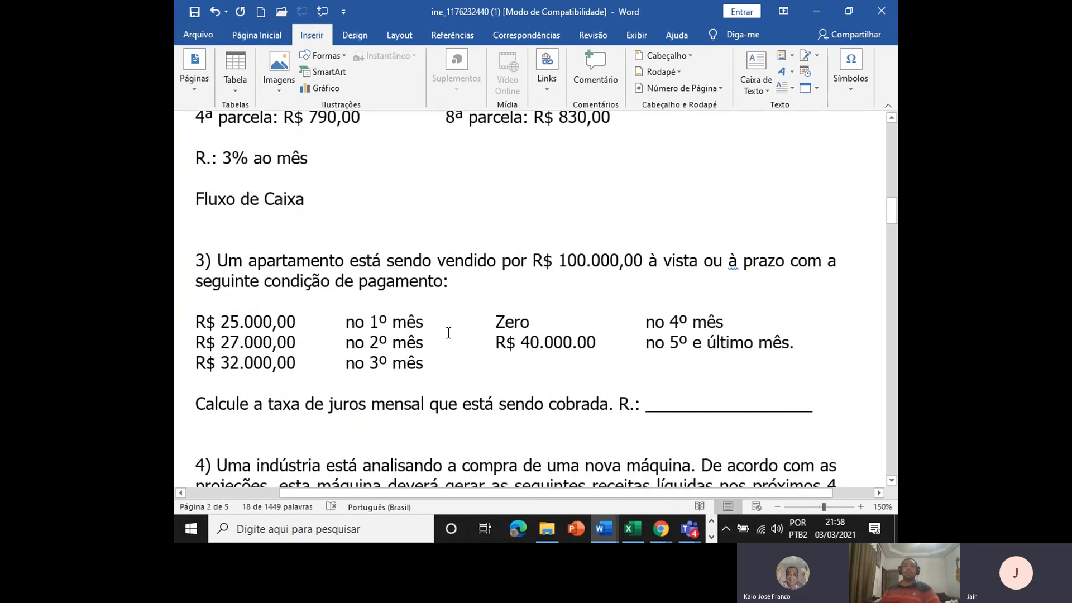